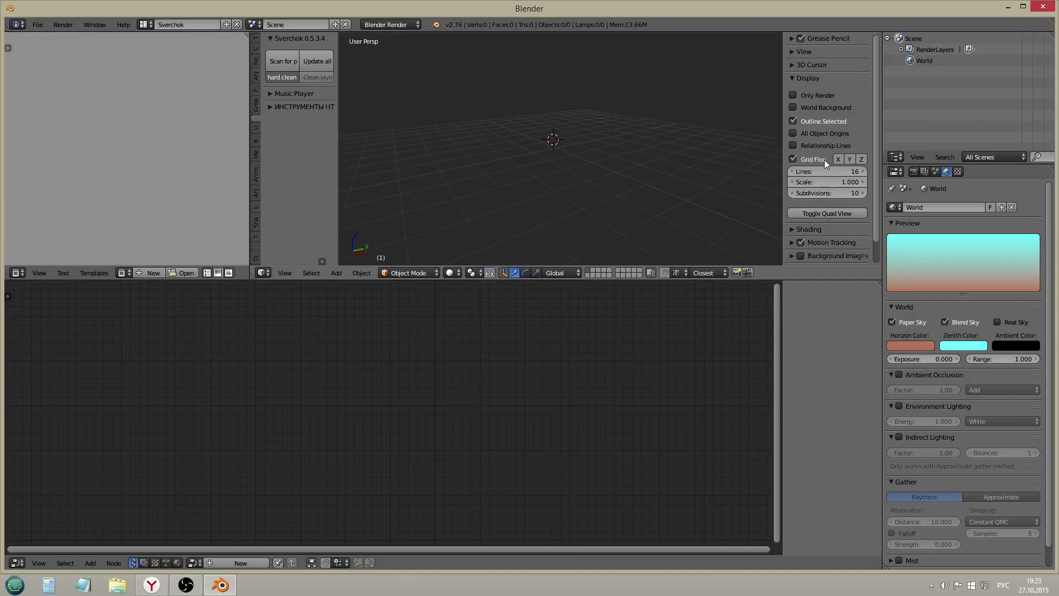
- Collapse the viewport's Display settings, centre the 3D cursor, and create a new Sverchok node tree
click(806, 78)
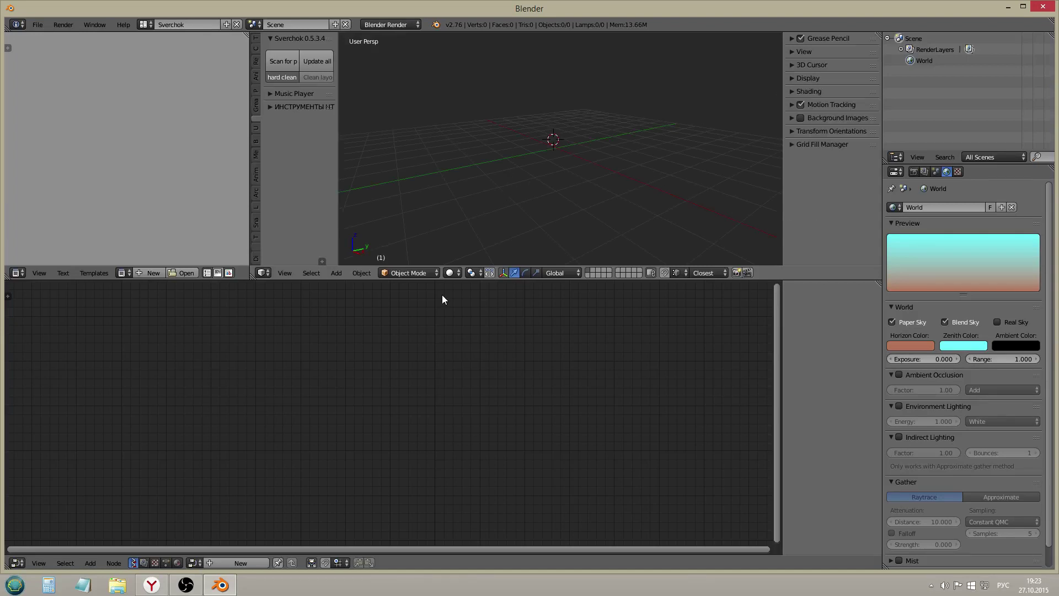
key(alt+Tab)
click(318, 247)
key(shift+c)
click(240, 563)
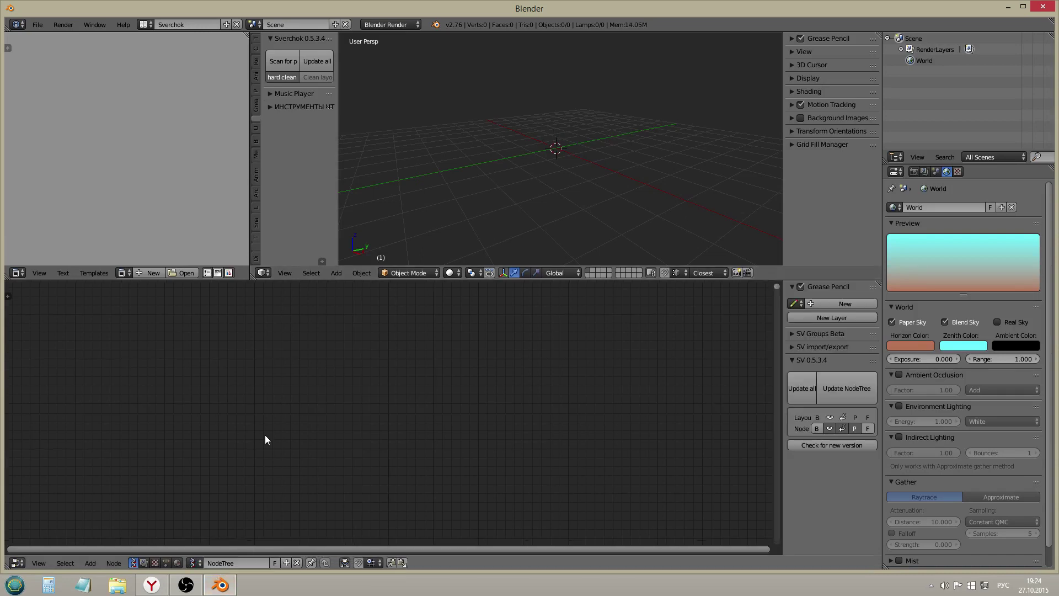
- Add a Sphere generator node to the node tree
key(shift+a)
mouse_move(265, 408)
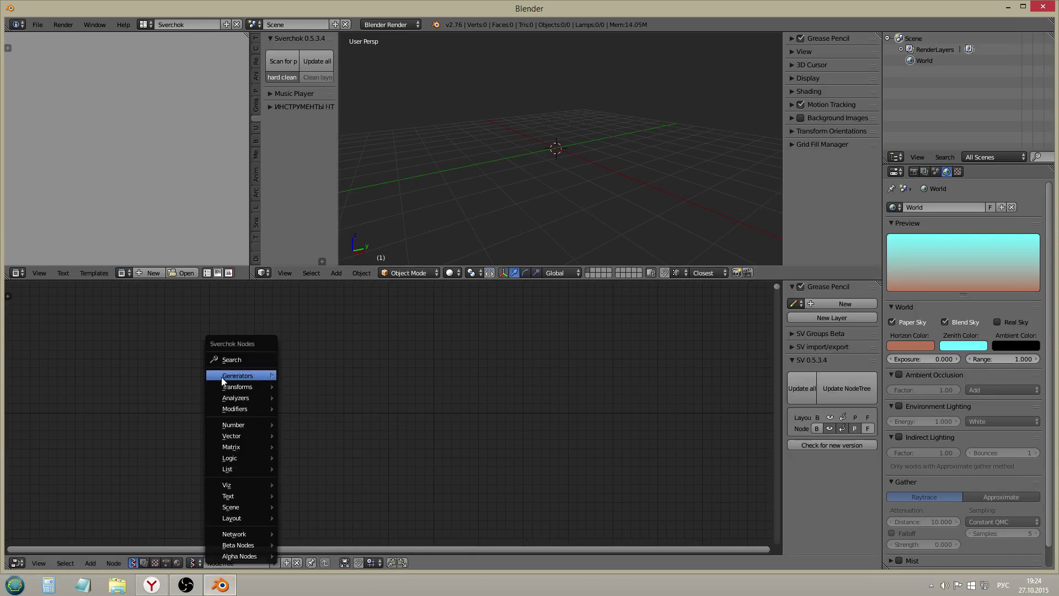
mouse_move(247, 379)
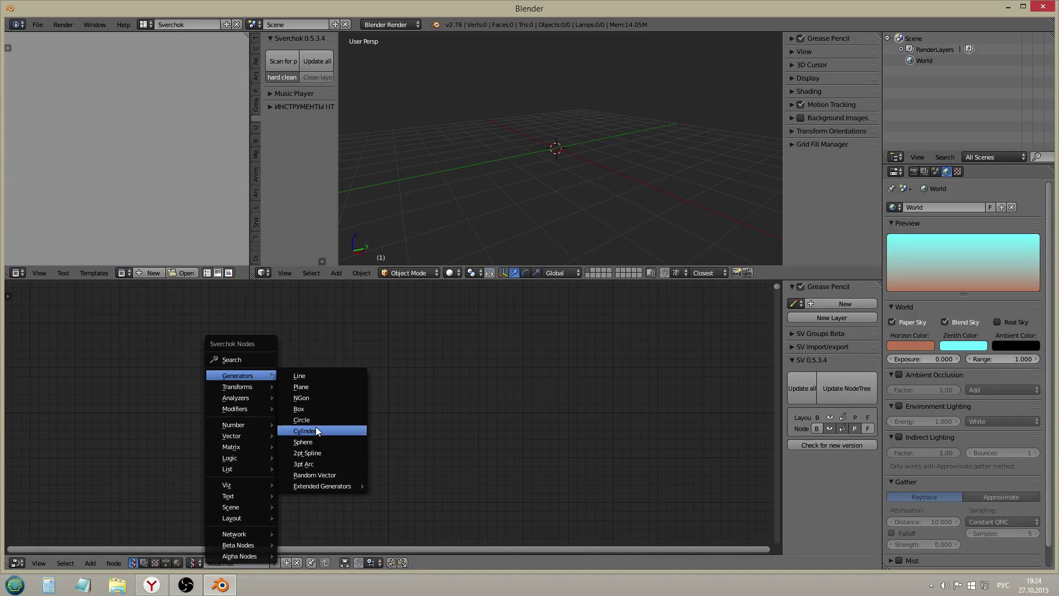
click(315, 441)
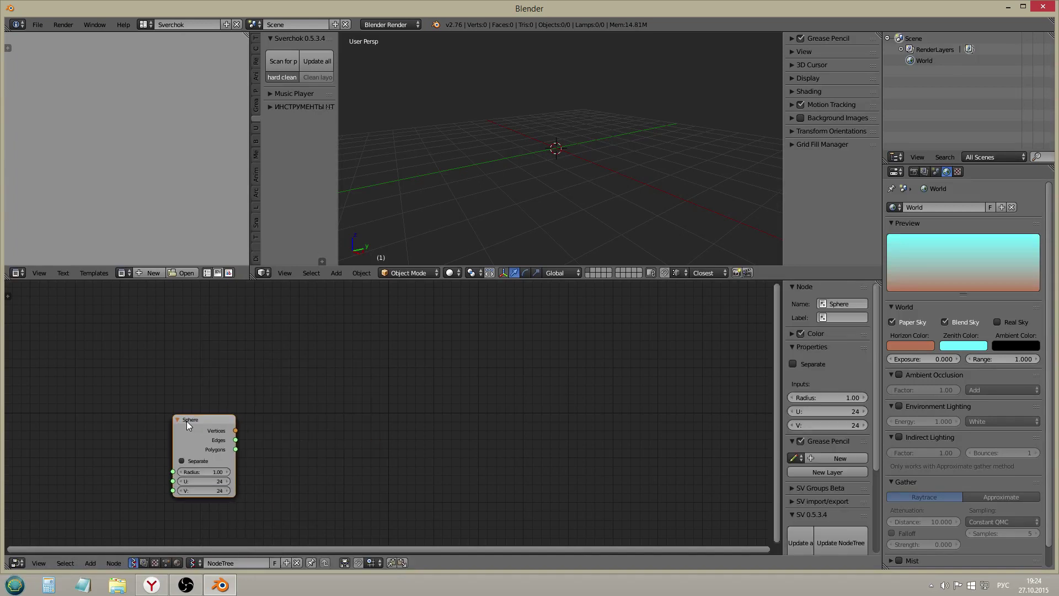
click(109, 362)
scroll(211, 399, up, 1)
- Add a Viewer Draw2 node and connect the Sphere's Vertices and Polygons outputs to its vertices and edg_pol inputs
key(shift+a)
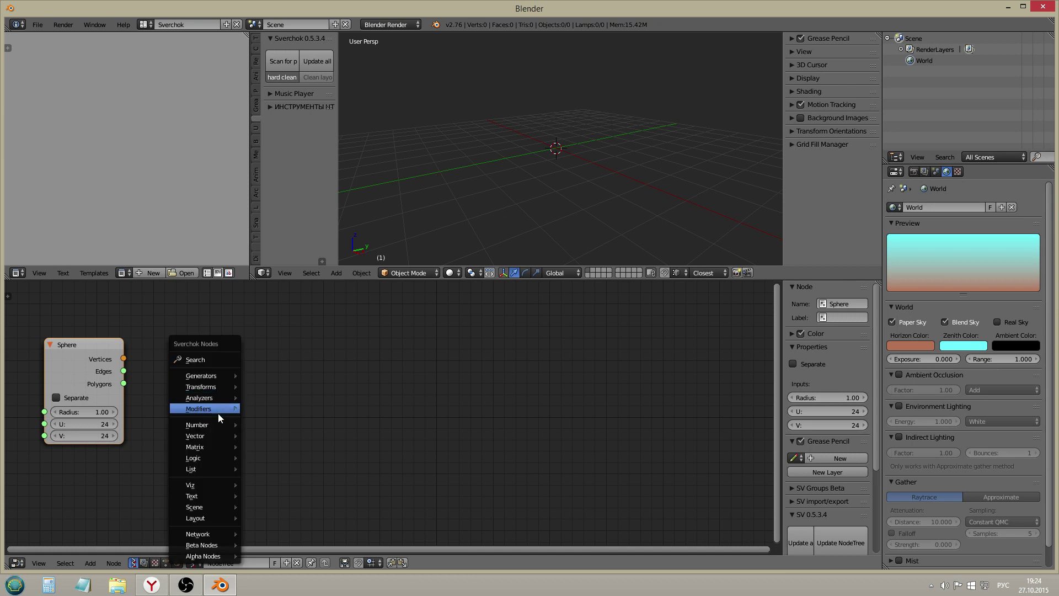
mouse_move(201, 484)
click(259, 484)
click(511, 317)
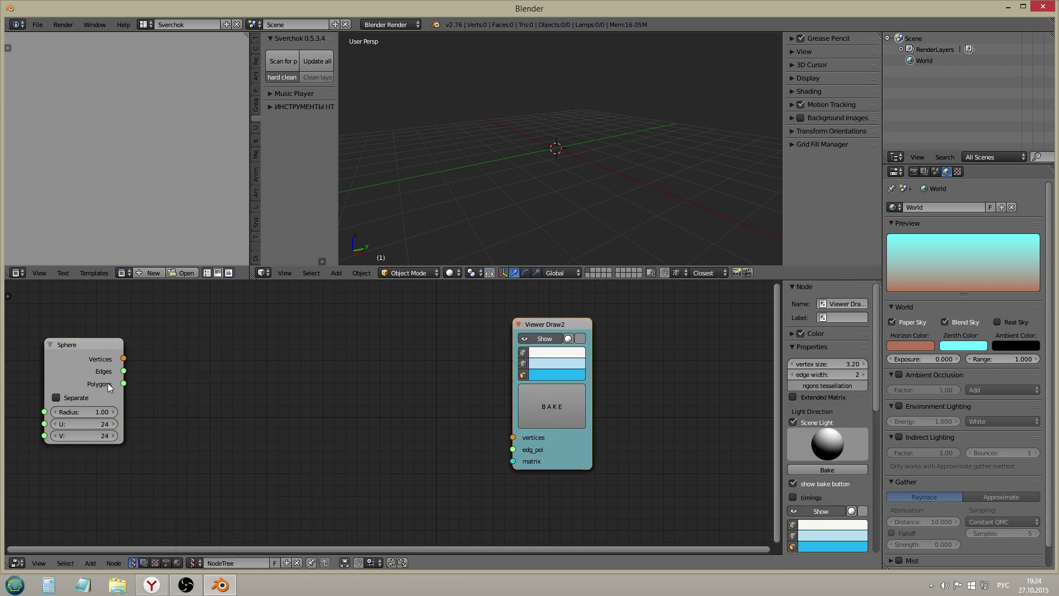
drag(124, 358, 513, 448)
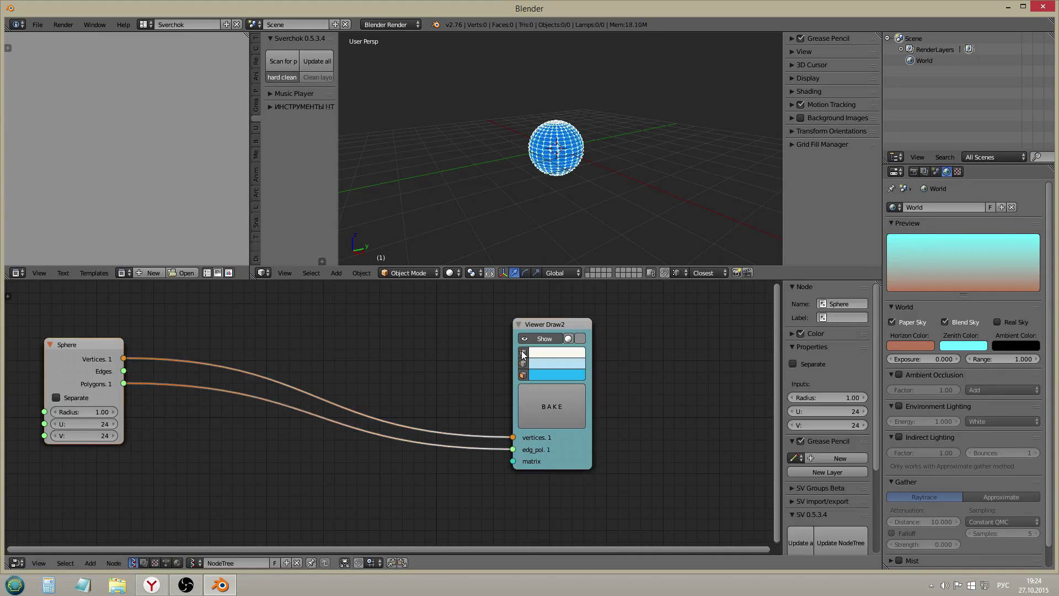
- Hide the vertex points and turn on shaded display in the Viewer Draw2 node, framing the sphere close up
key(shift+a)
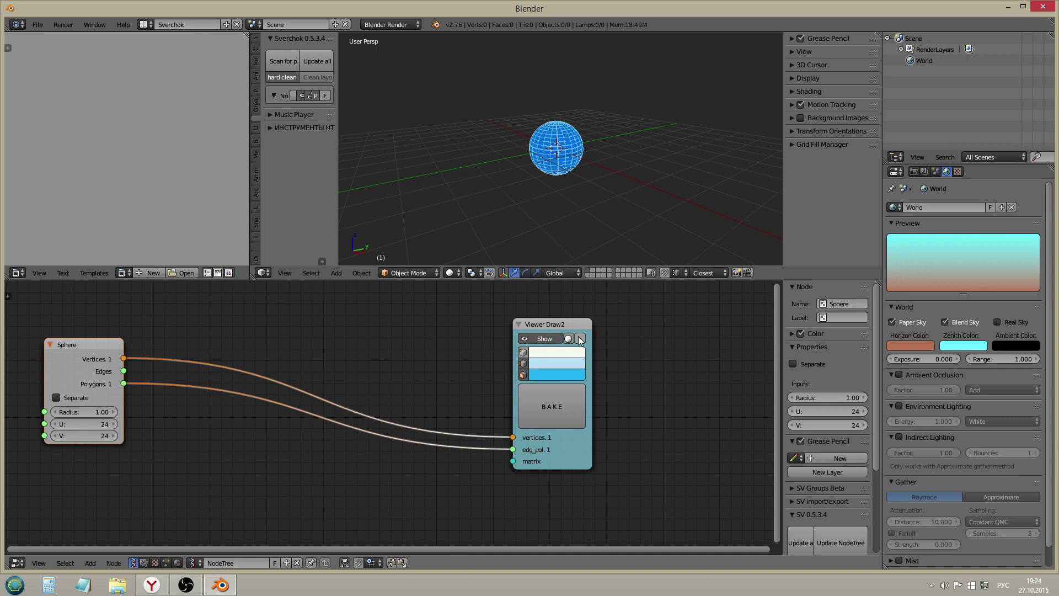
key(shift+a)
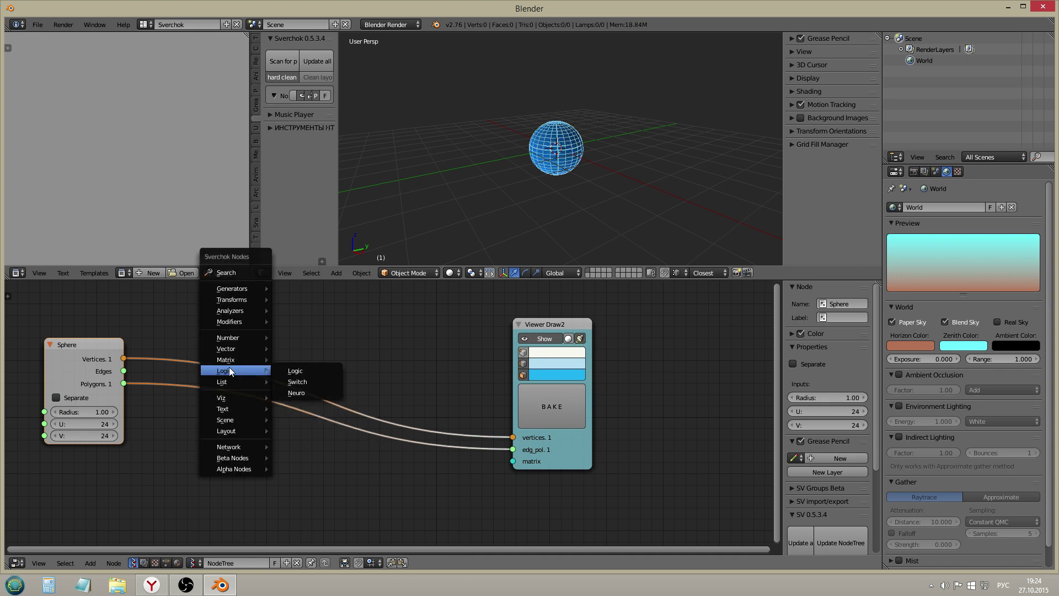
scroll(580, 150, up, 5)
scroll(534, 163, down, 2)
shift+middle_drag(524, 136, 543, 184)
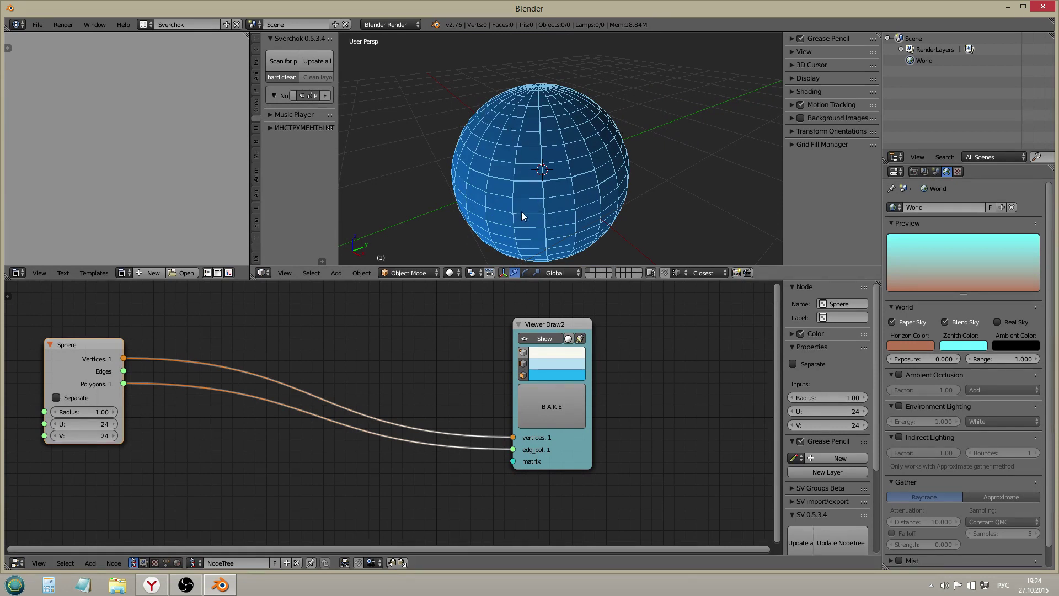
key(shift+a)
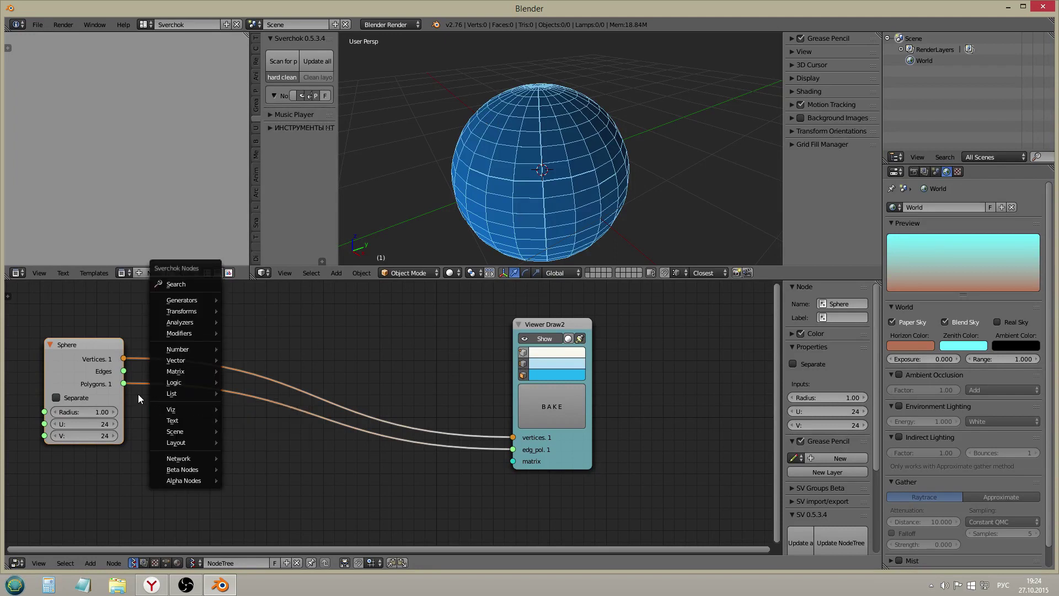
key(Escape)
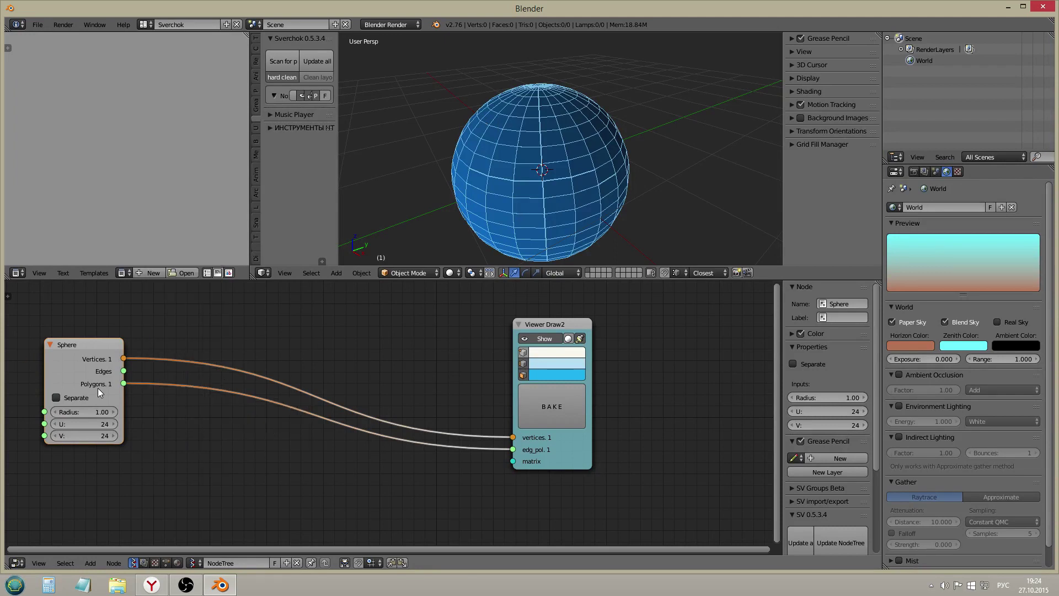
- Move the Sphere node around and try switching its Separate option on and off
drag(80, 366, 179, 373)
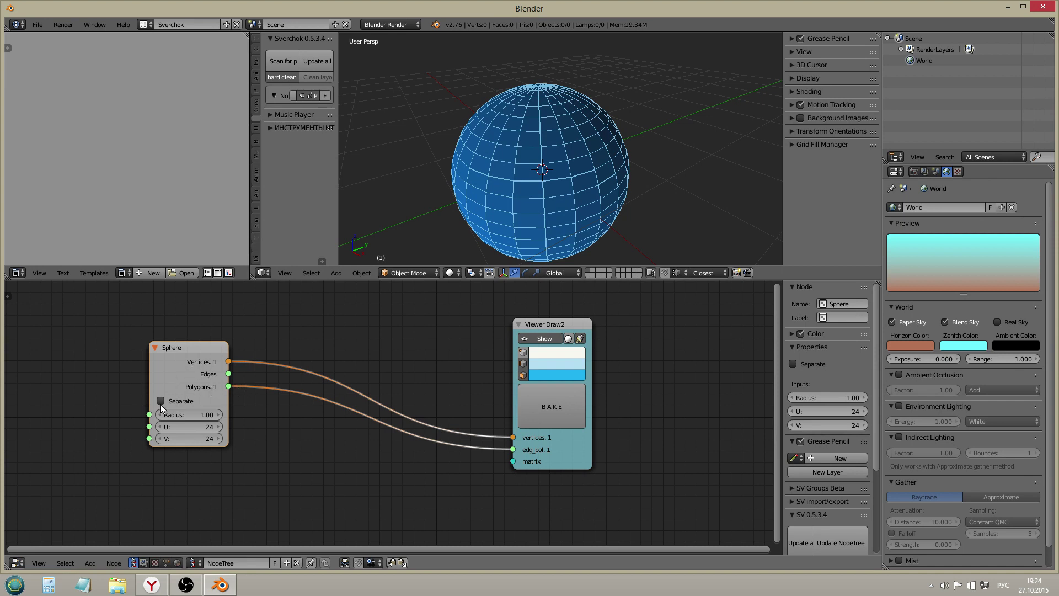
click(160, 401)
click(160, 400)
drag(179, 370, 58, 355)
click(45, 385)
click(45, 385)
- Add a Viewer text node and connect the Sphere's Vertices output to its vertices input
key(shift+a)
mouse_move(218, 417)
key(shift+a)
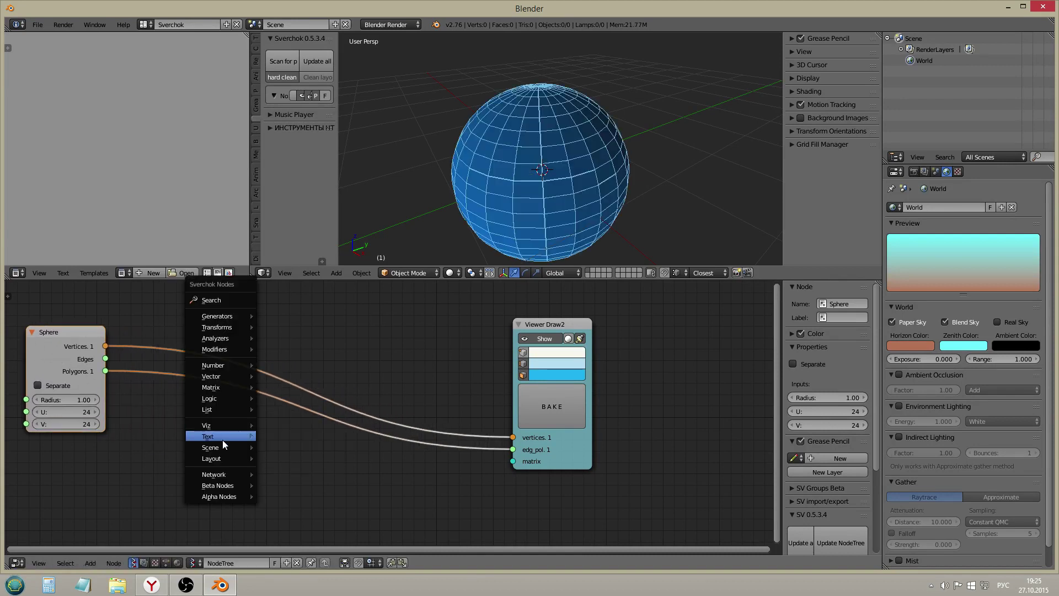
mouse_move(221, 440)
click(289, 436)
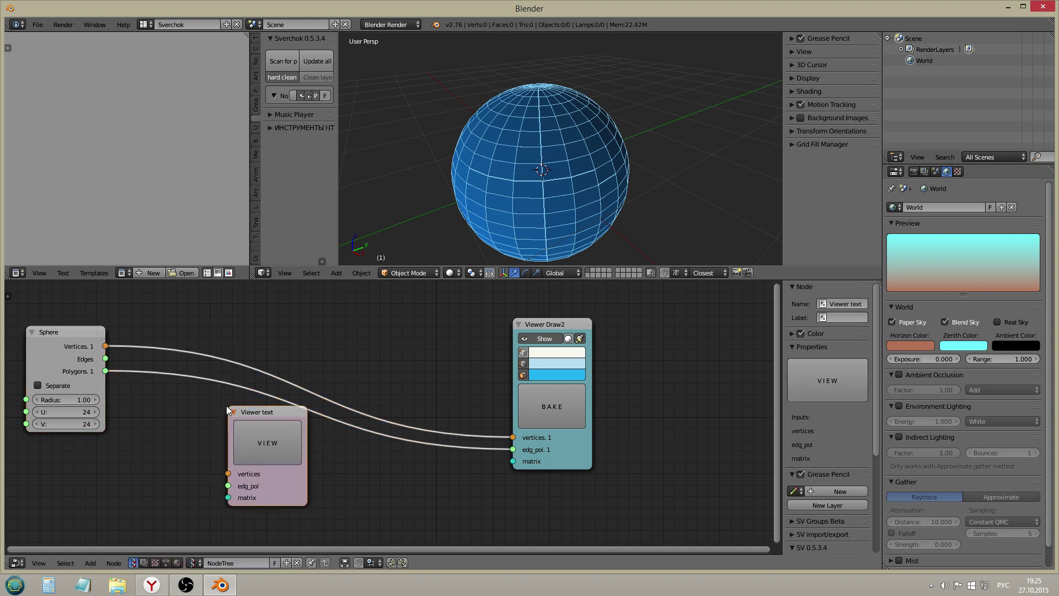
drag(110, 349, 228, 473)
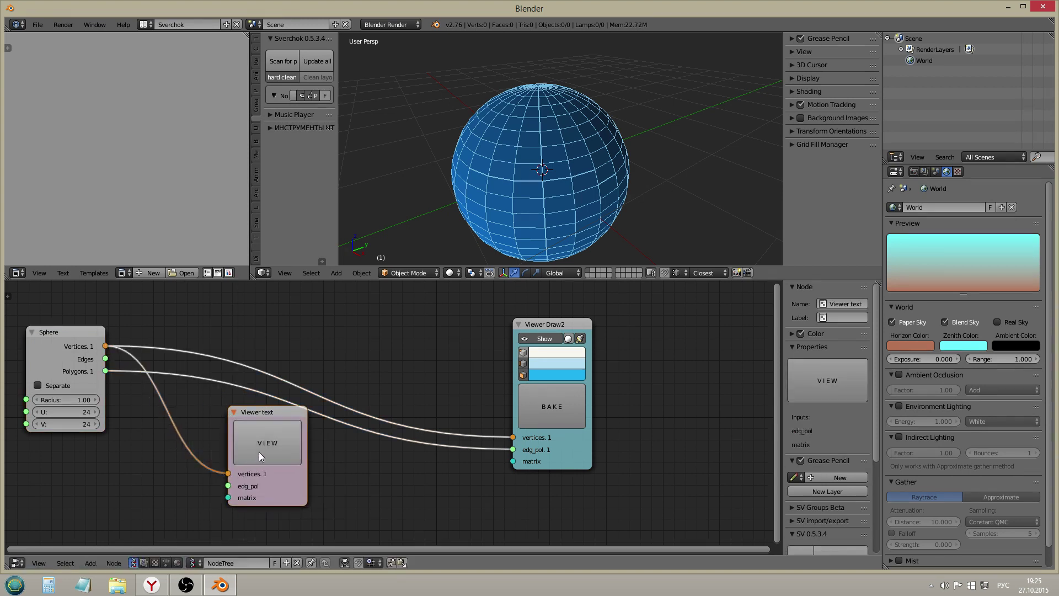
- Output the vertex data from the Viewer text node and show the start of the Sverchok_viewer text
click(122, 272)
click(133, 291)
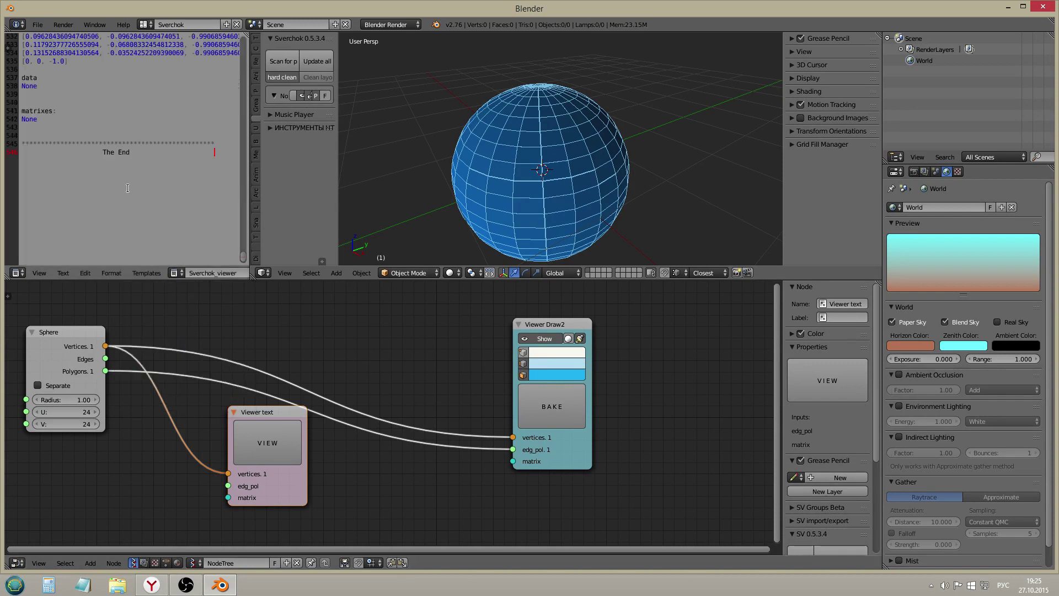
drag(243, 245, 237, 35)
- Examine the object count and the individual vertex coordinates listed in the Sverchok_viewer text
drag(41, 70, 98, 81)
click(91, 111)
drag(23, 77, 111, 179)
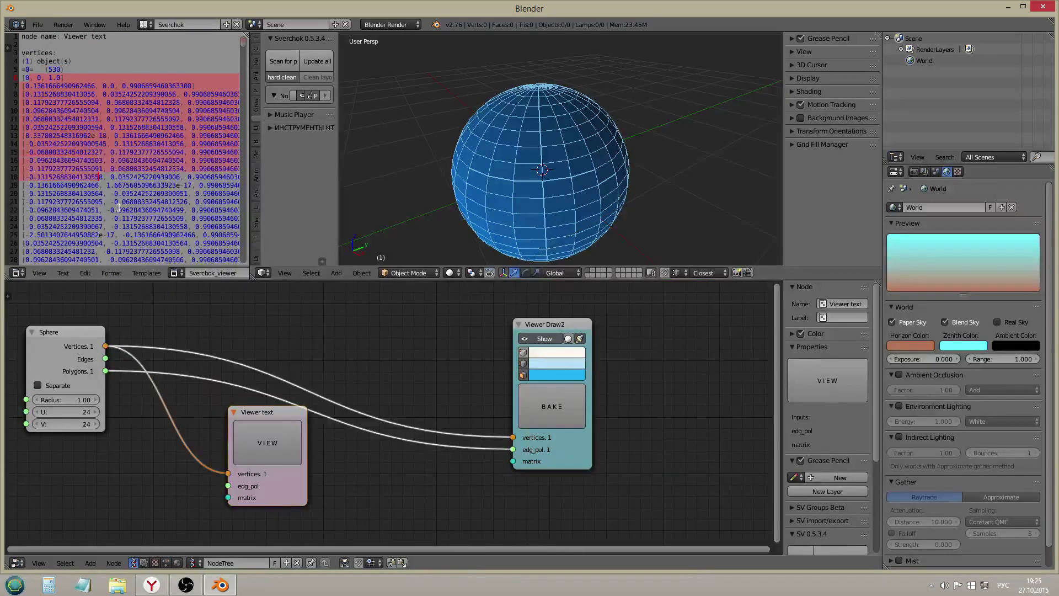
click(121, 209)
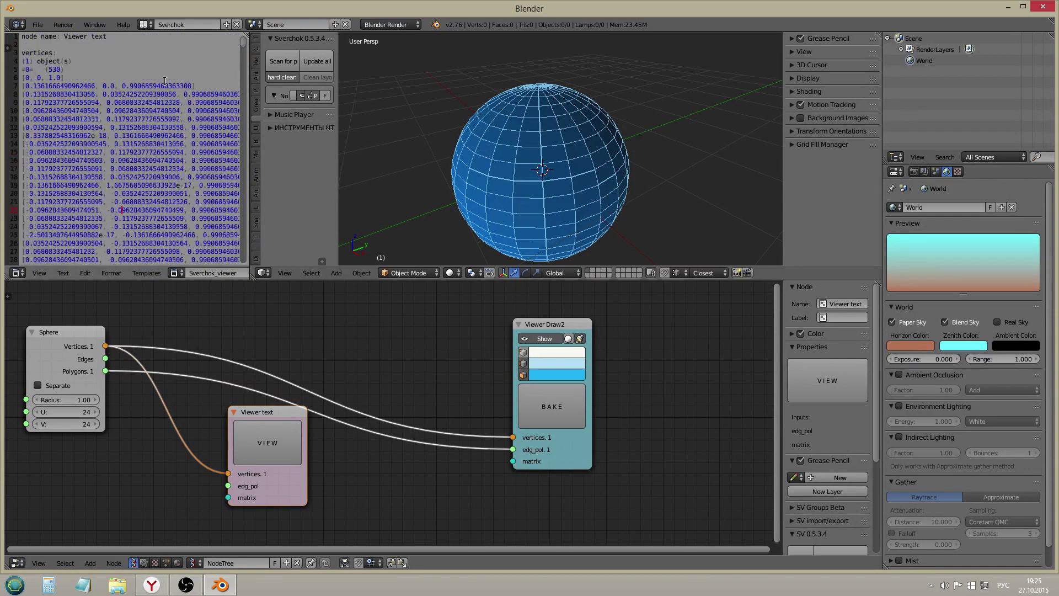
drag(204, 84, 21, 87)
click(102, 127)
- Enable Separate on the Sphere node and refresh the text output to inspect the nested vertex groups
click(38, 385)
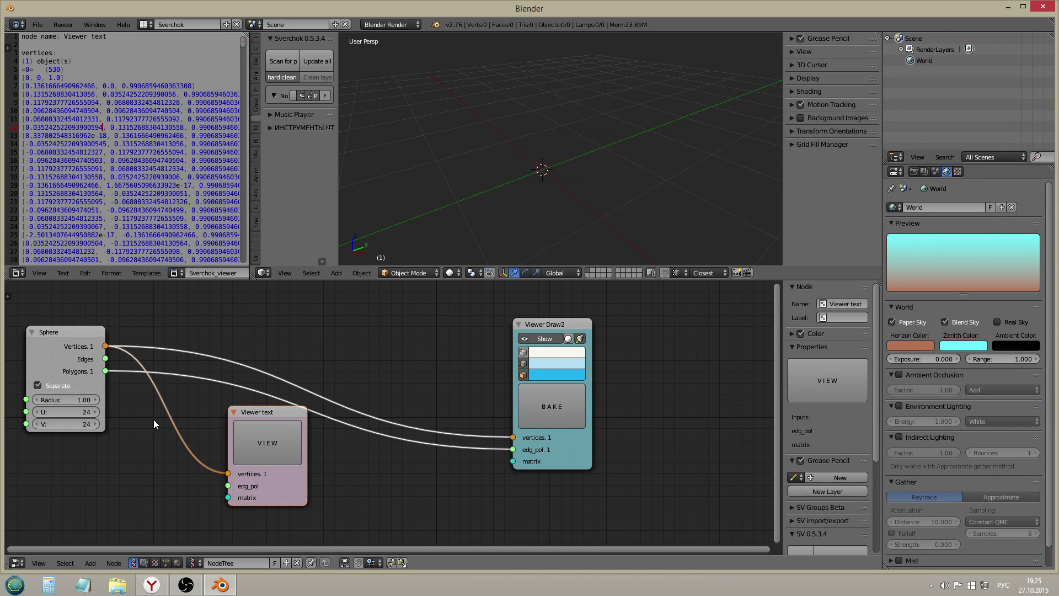
click(243, 458)
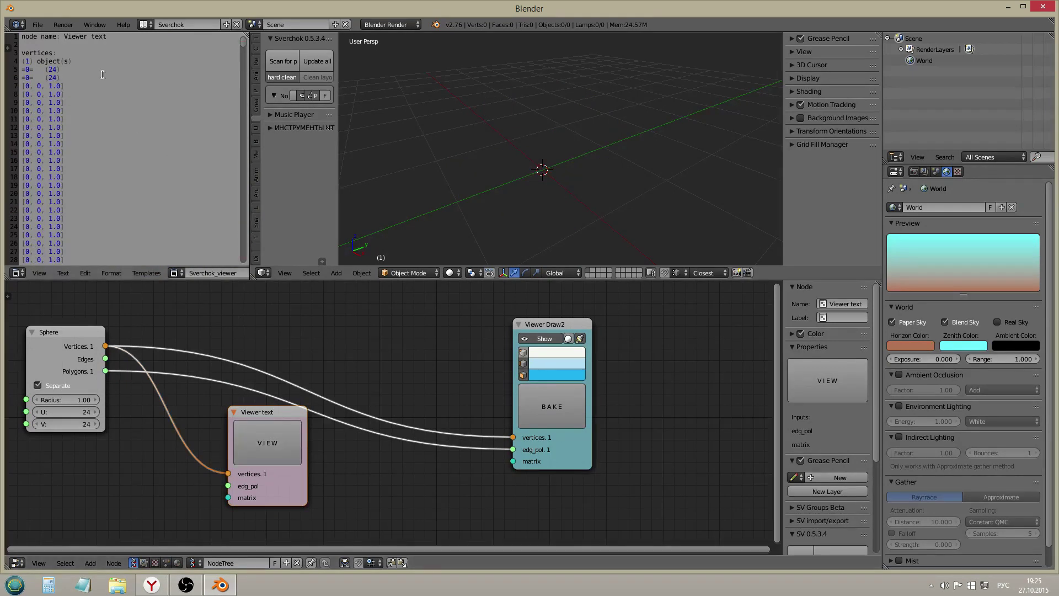
drag(41, 71, 63, 69)
click(66, 76)
drag(71, 69, 48, 70)
drag(67, 78, 21, 70)
click(32, 68)
- Add a Stethoscope node above the links and connect the Sphere's Vertices output to its Data input
key(shift+a)
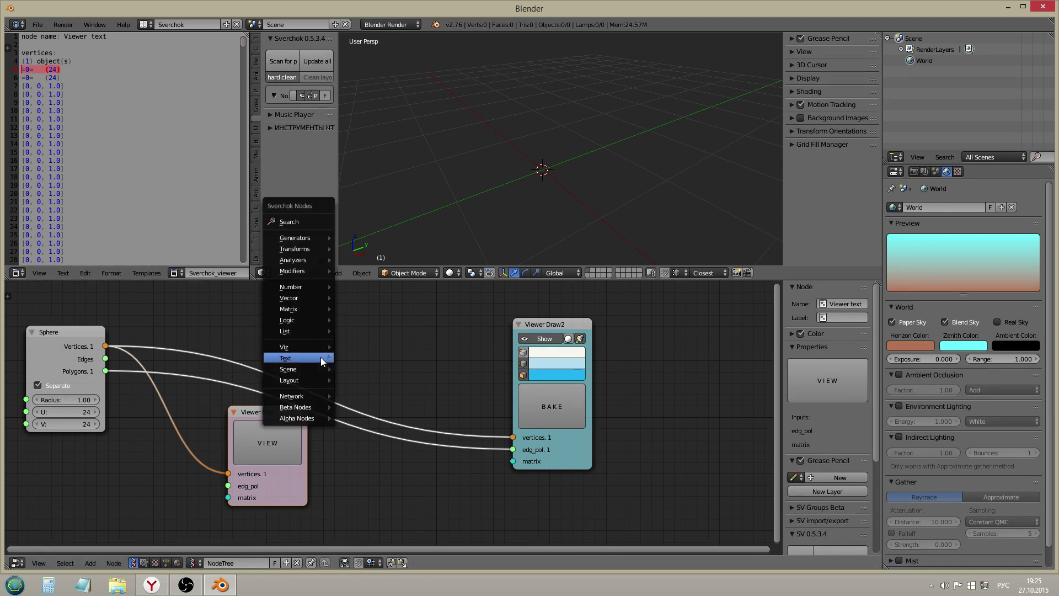
mouse_move(302, 354)
click(381, 423)
click(283, 318)
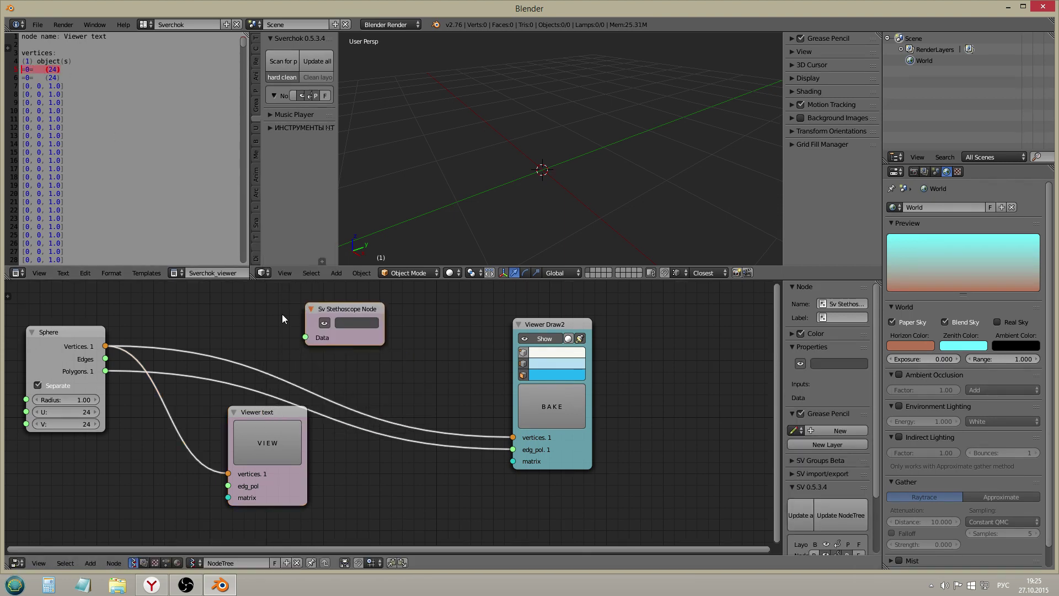
drag(101, 347, 305, 337)
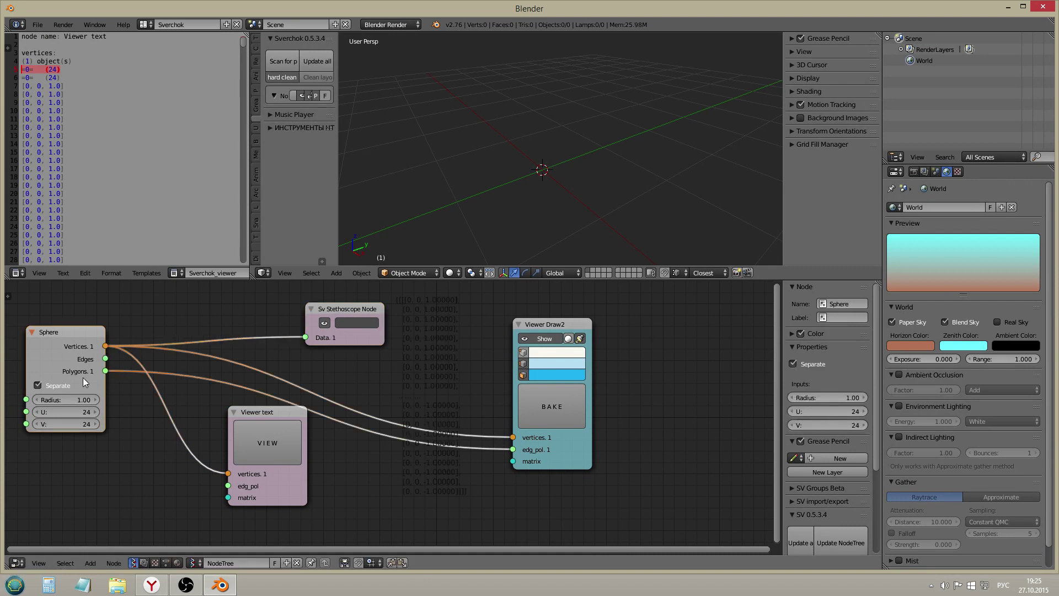
- Compare the Stethoscope's vertex data with the Sphere's Separate option switched off and on again
scroll(383, 285, up, 3)
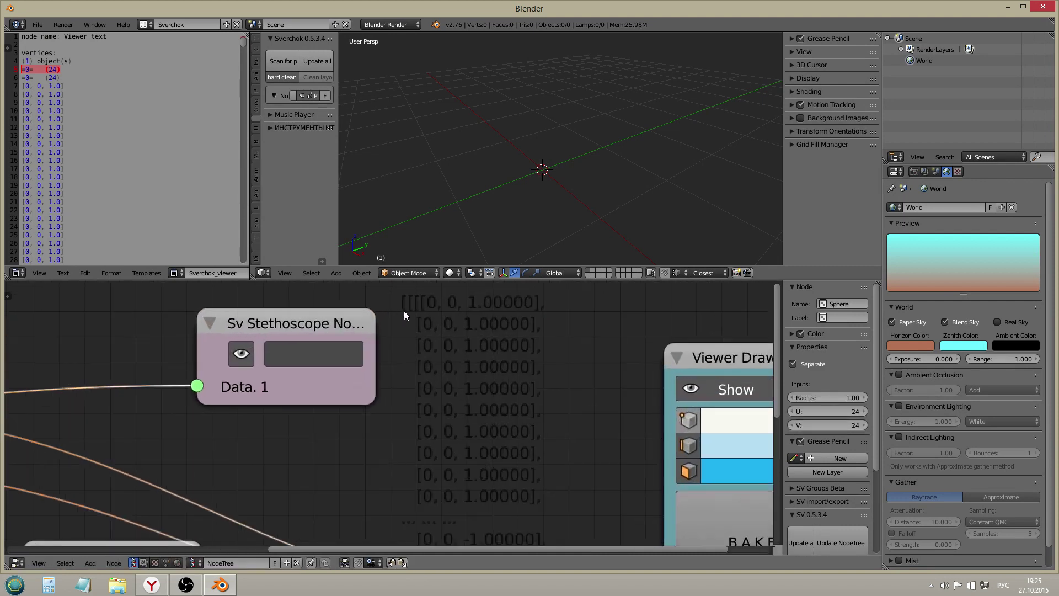
scroll(421, 314, down, 1)
middle_drag(194, 359, 342, 322)
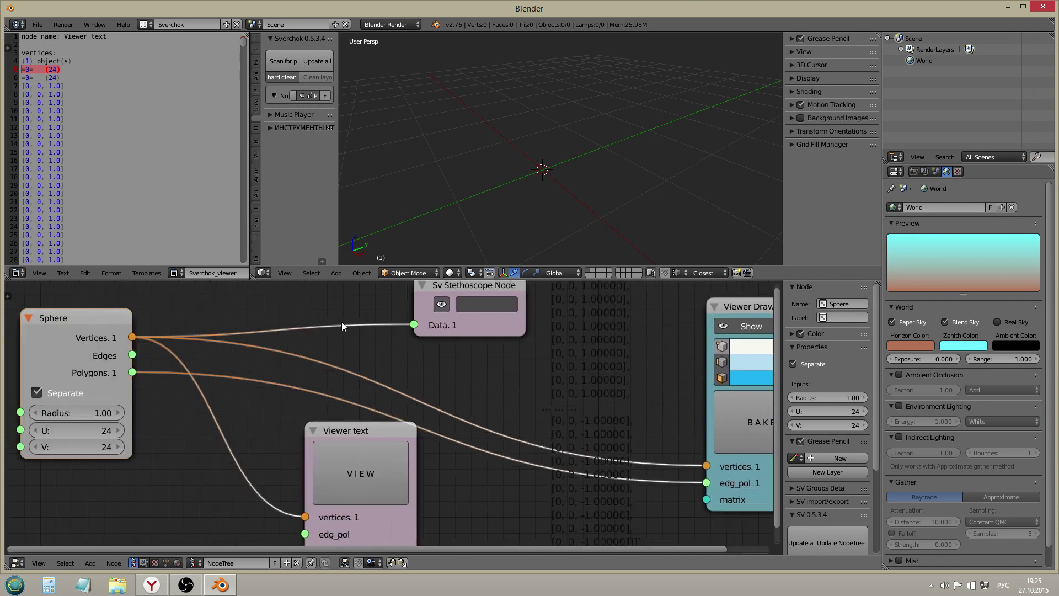
click(69, 391)
middle_drag(189, 357, 188, 402)
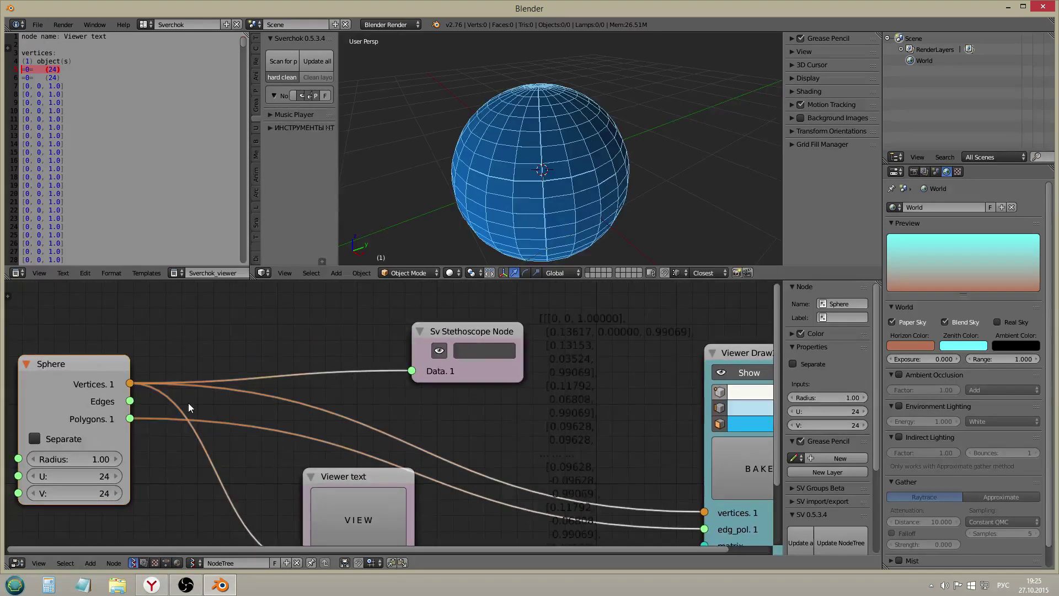
click(56, 439)
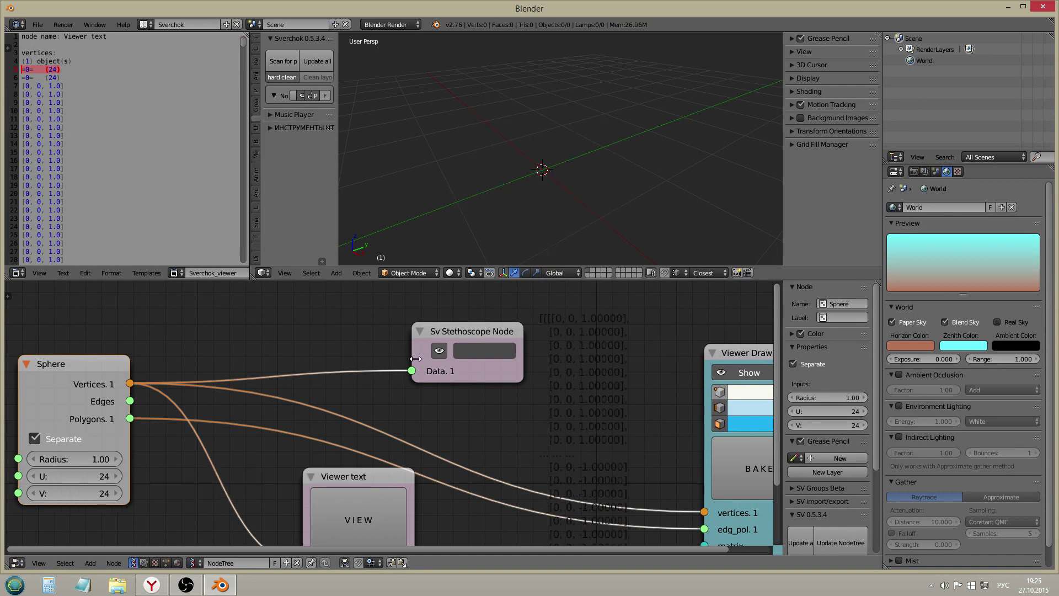
- Hide the Stethoscope node's data readout and look at the group count lines in the Sverchok_viewer text
click(439, 350)
key(Home)
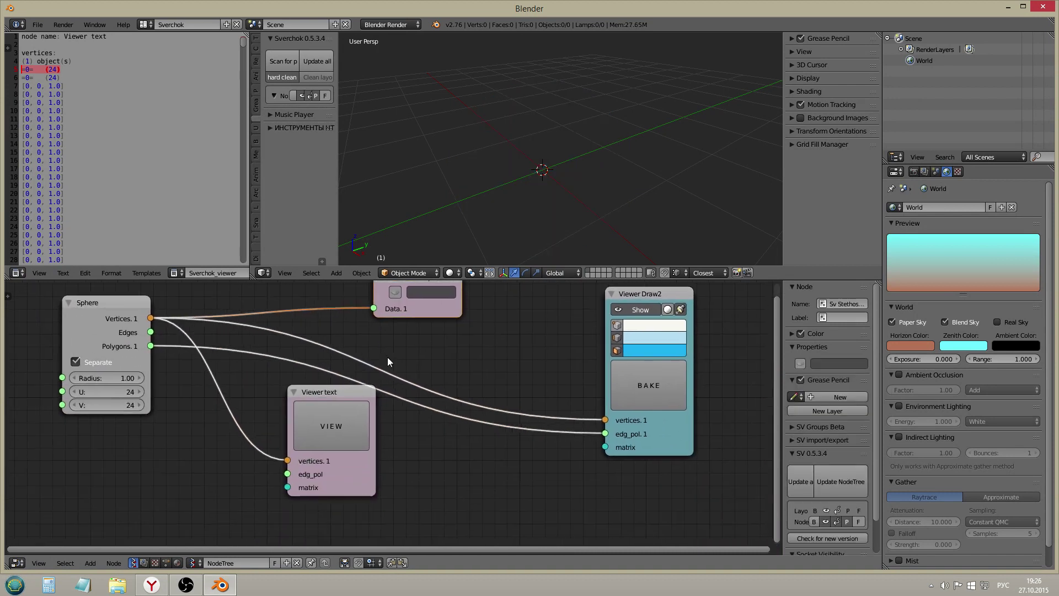
drag(31, 64, 32, 67)
click(61, 70)
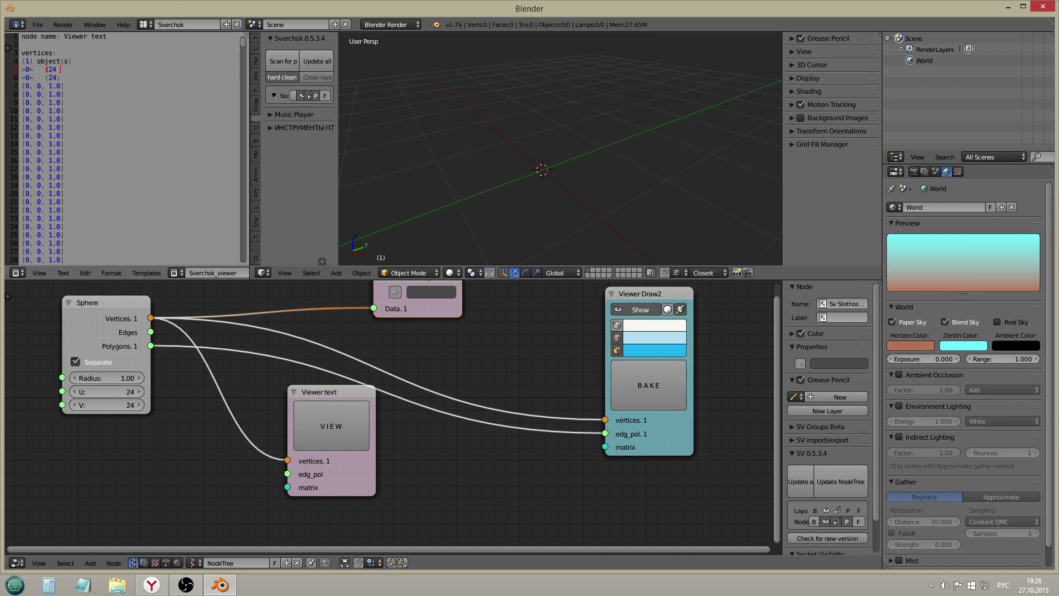
- Set the Sphere node's U value to 12 and refresh the Viewer text output
click(112, 392)
text(12)
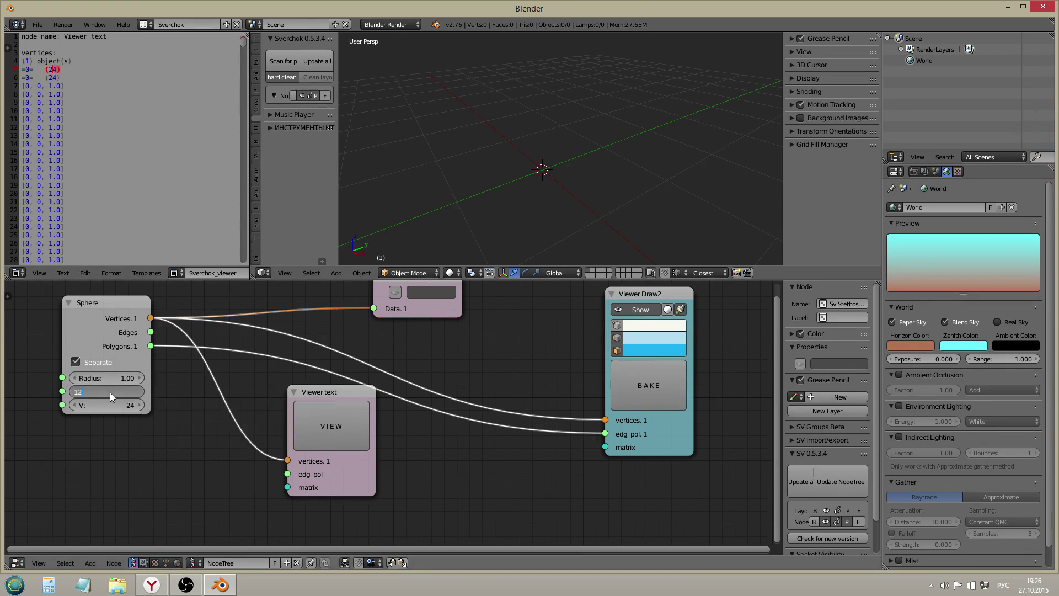
key(Return)
click(313, 431)
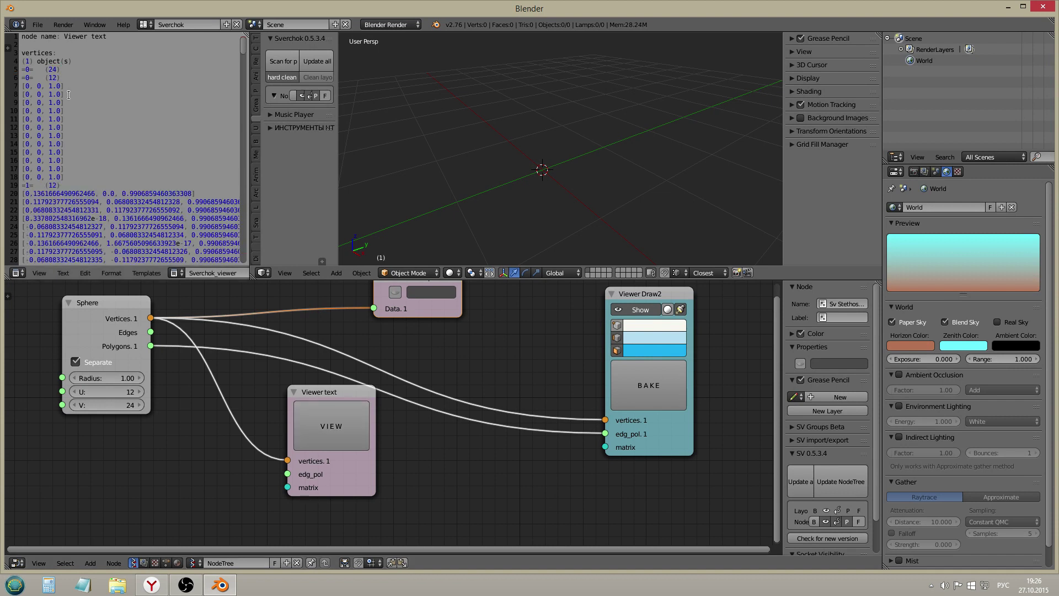
- Examine how the vertex coordinates are grouped into sublists in the refreshed Sverchok_viewer text
drag(43, 86, 12, 86)
click(74, 177)
click(95, 179)
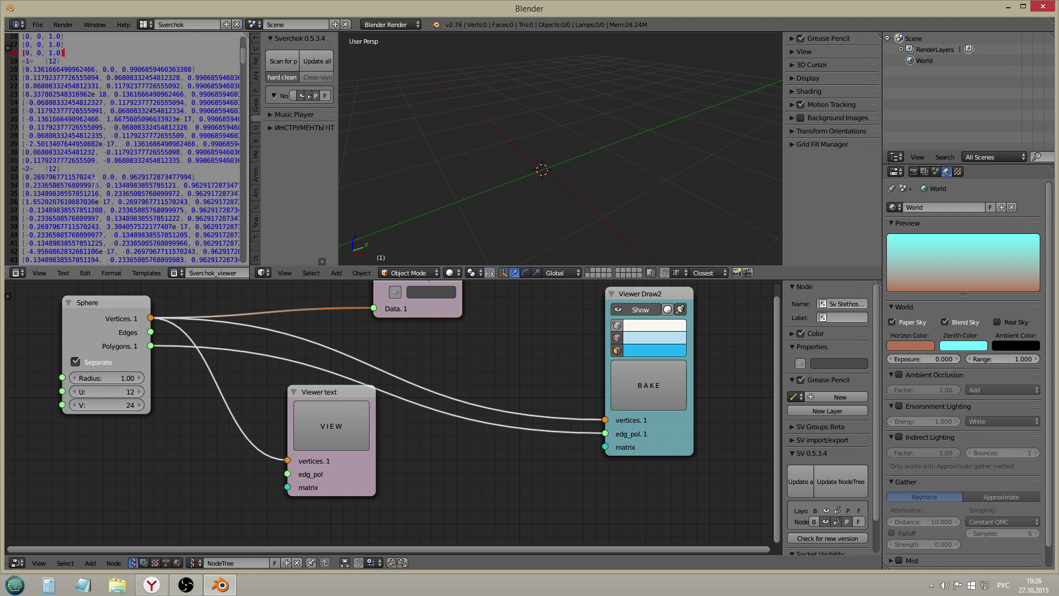
drag(39, 71, 67, 112)
click(72, 119)
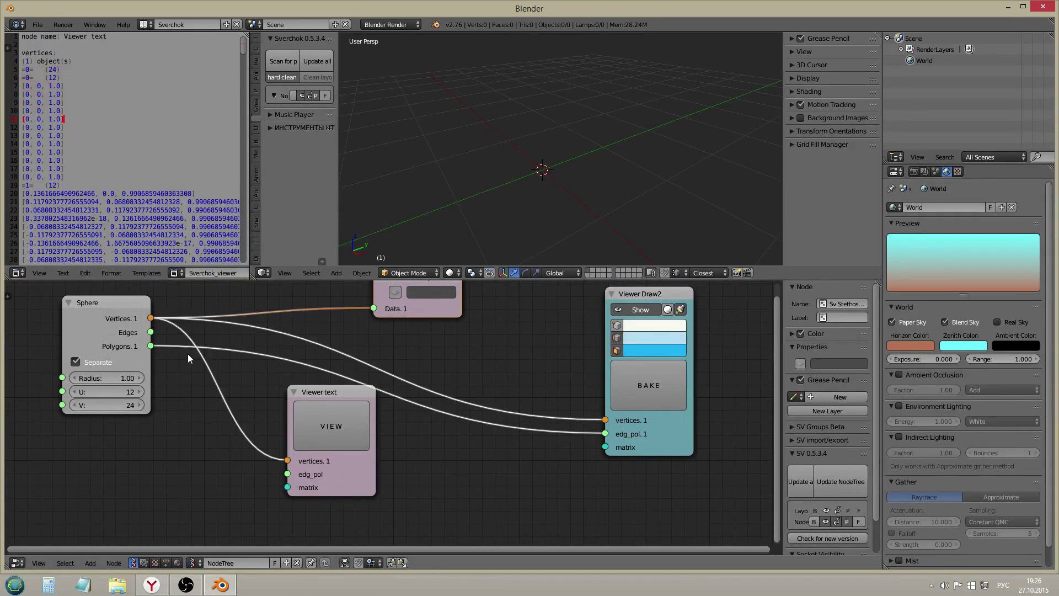
- Set the Sphere node's U value to 24, refresh the Viewer text output and move the Viewer text node lower
click(104, 392)
text(24)
key(Return)
click(352, 425)
drag(322, 466, 294, 530)
scroll(294, 427, down, 3)
middle_drag(291, 379, 249, 375)
- Add a UV Connect node and wire it between the Sphere's vertices output and Viewer Draw2's vertices and edg_pol inputs
key(shift+a)
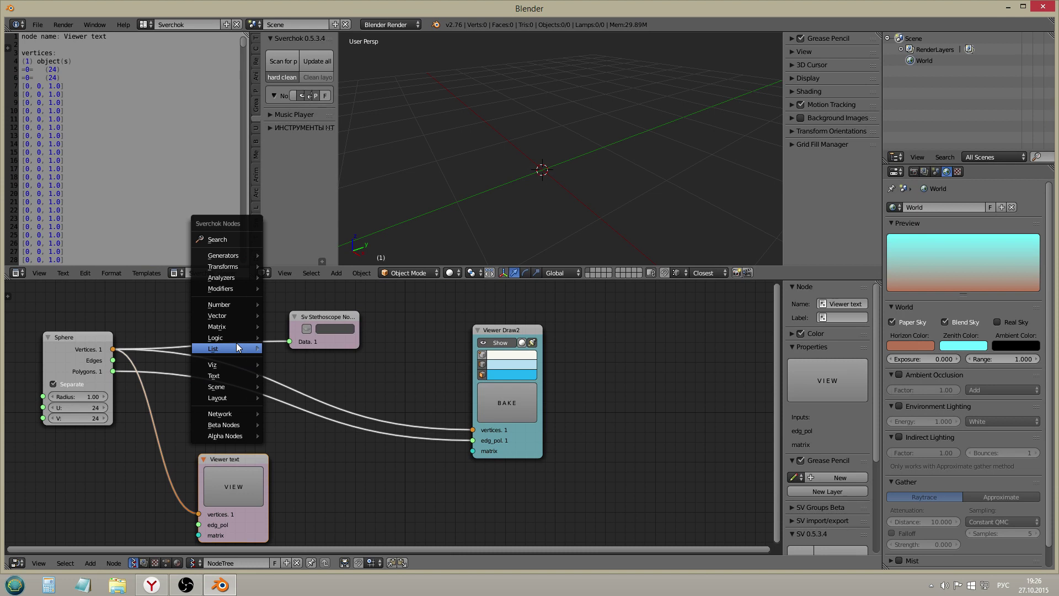
mouse_move(232, 289)
mouse_move(308, 300)
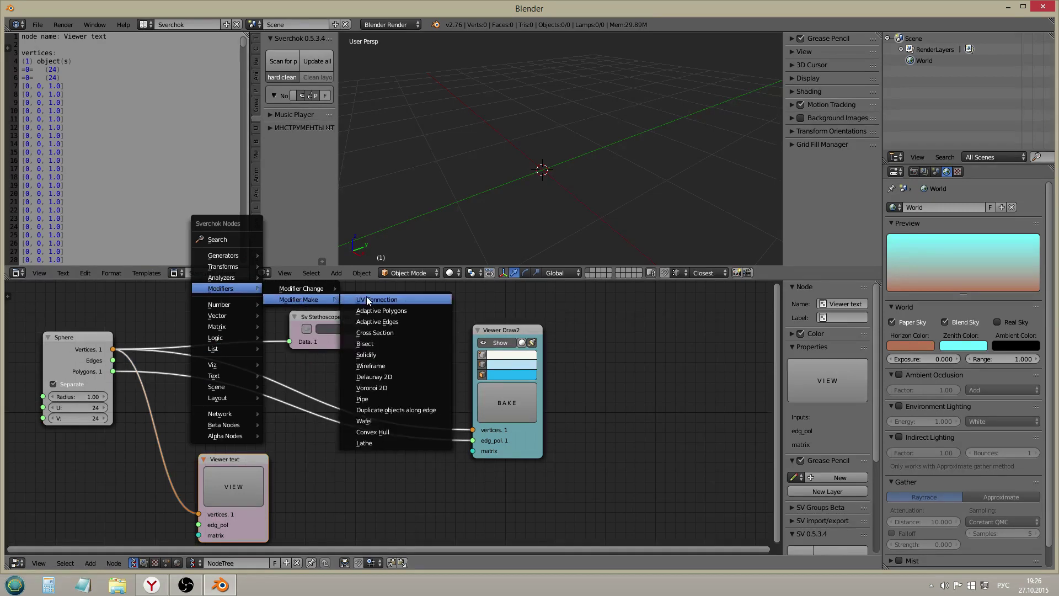
click(410, 299)
click(316, 385)
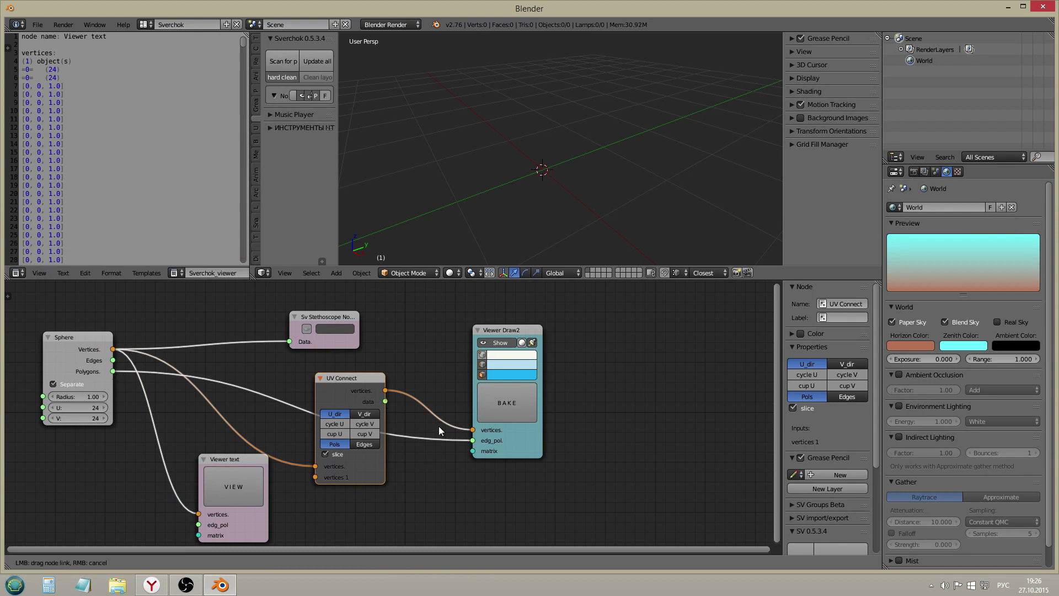
drag(385, 401, 473, 440)
- Try the UV Connect node's V_dir and Edges modes, returning each to U_dir and Pols
middle_drag(556, 210, 551, 129)
click(361, 412)
click(340, 413)
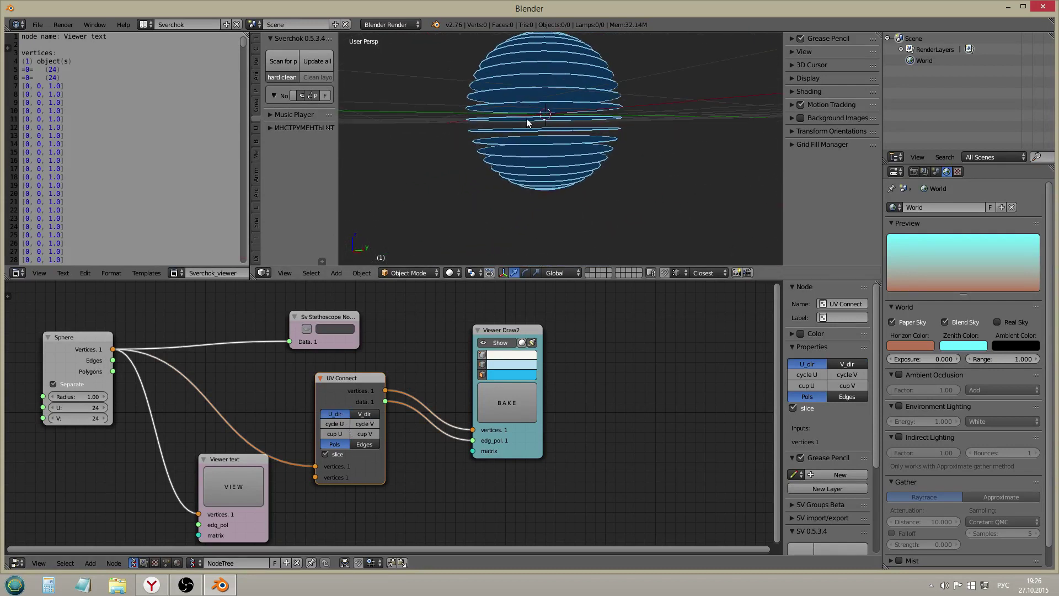
click(364, 444)
click(343, 445)
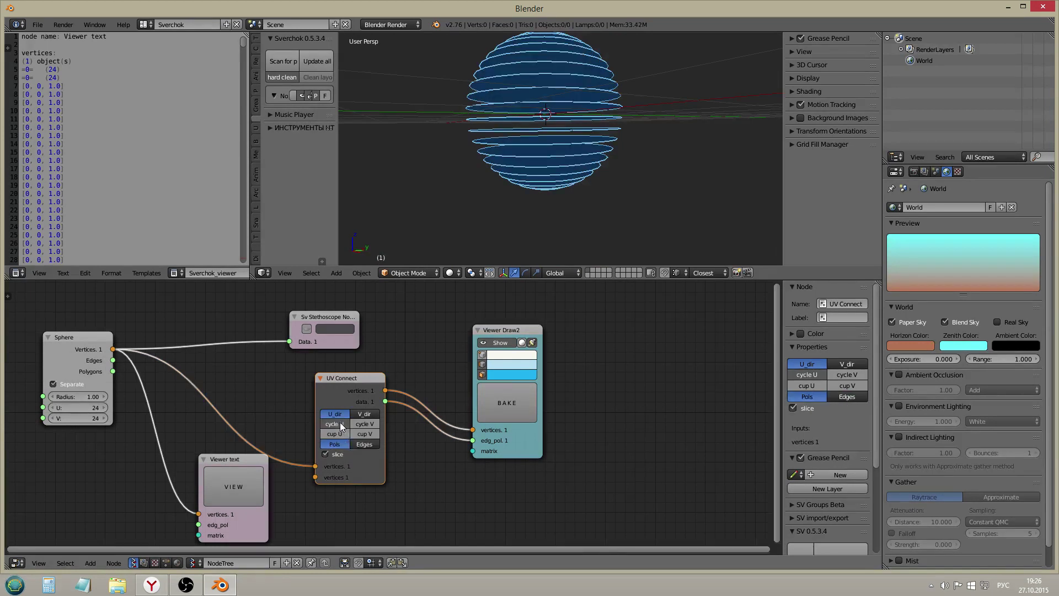
- Turn off slice and turn on cup U in the UV Connect node, trying cycle V on and off in between
click(335, 452)
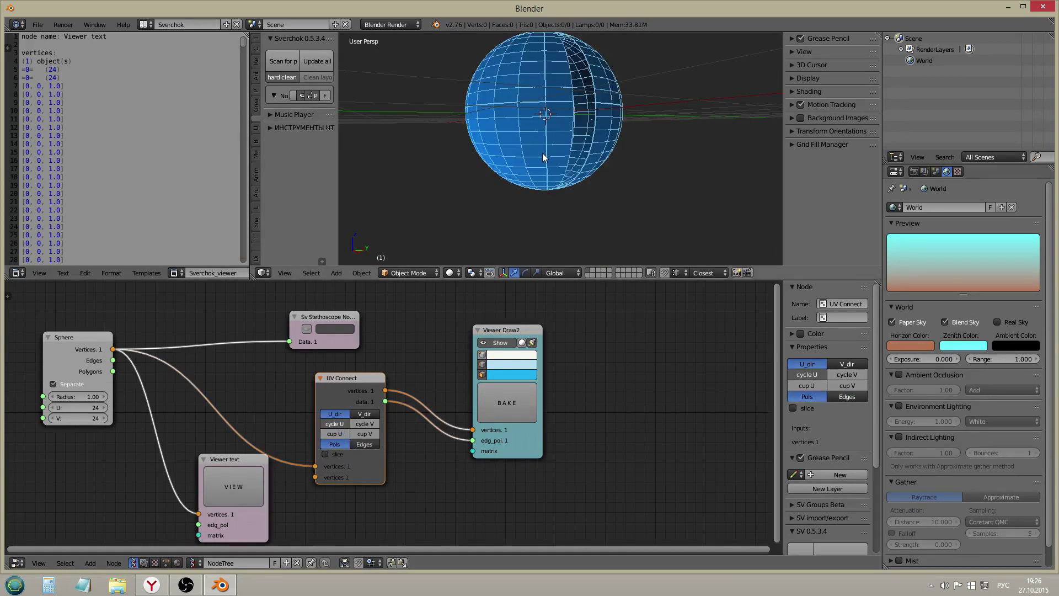
middle_drag(541, 153, 454, 239)
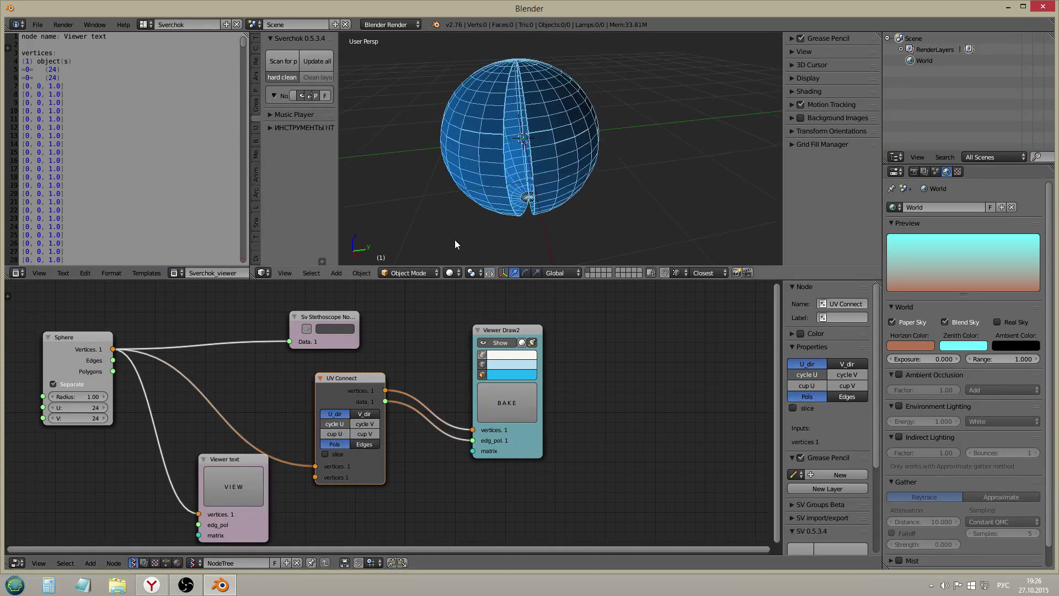
click(357, 425)
click(356, 425)
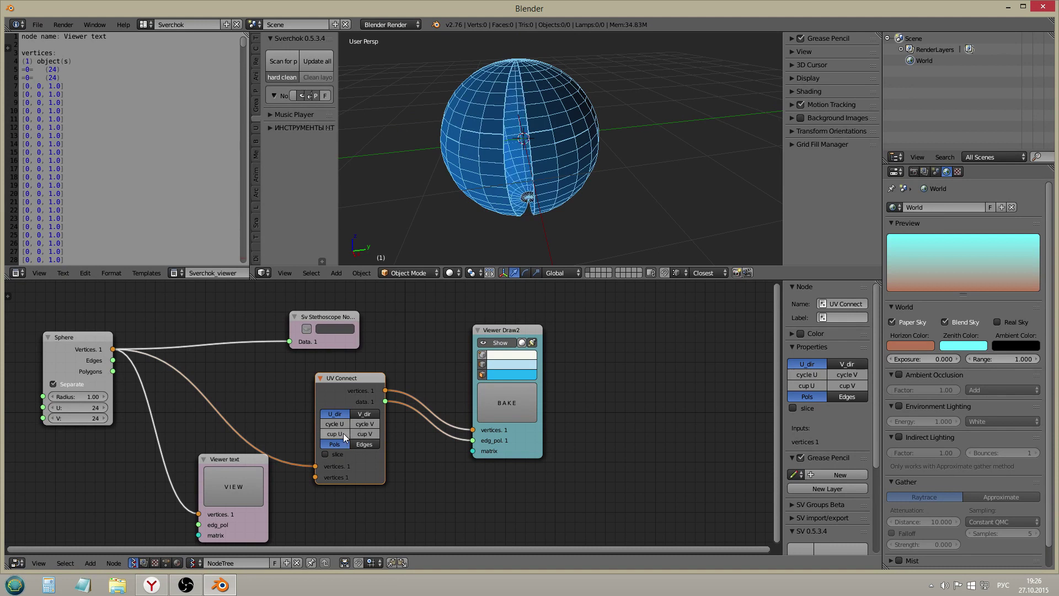
click(343, 433)
- Try raising the Sphere node's U value to 81 to see a denser mesh, and undo the change
middle_drag(544, 178, 531, 208)
scroll(526, 200, up, 2)
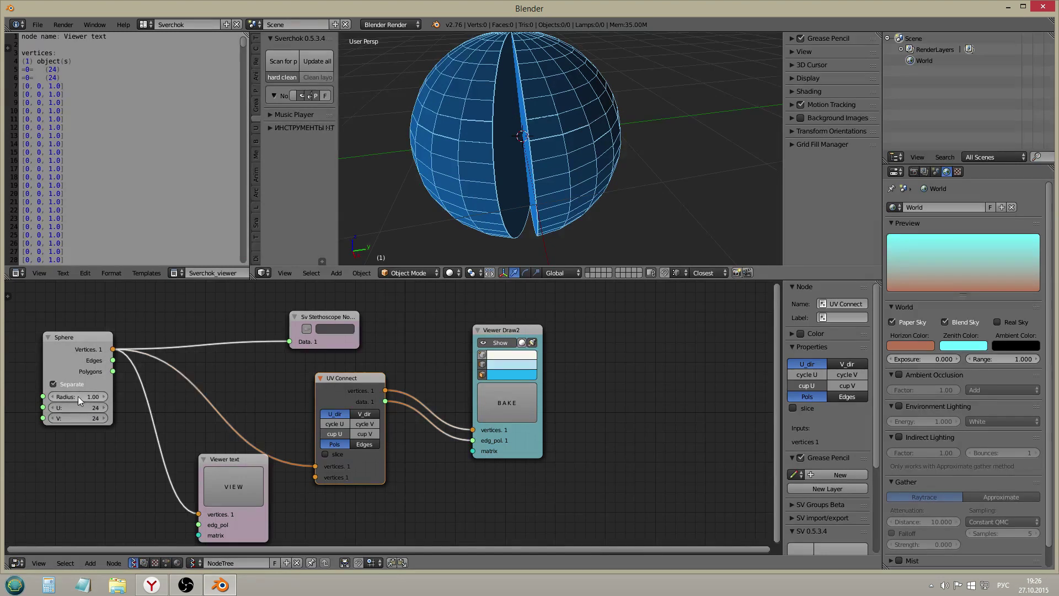
mouse_move(81, 406)
mouse_down()
mouse_move(58, 407)
mouse_move(98, 395)
mouse_up()
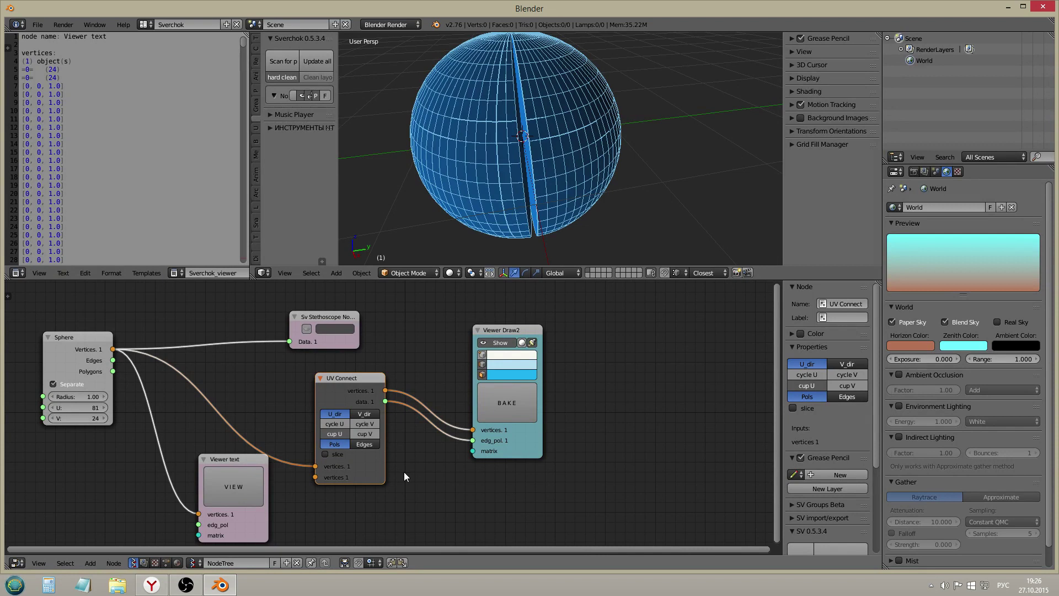
key(ctrl+z)
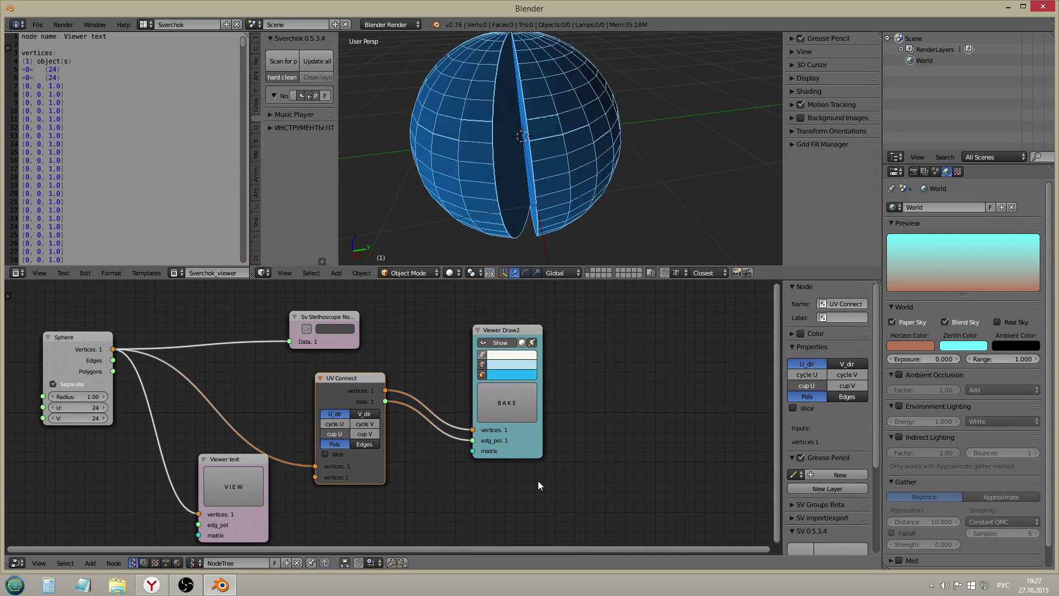
- Move Viewer Draw2 and UV Connect farther from the Sphere node and add a List Slice node in the freed space
drag(506, 444, 703, 433)
drag(370, 470, 586, 463)
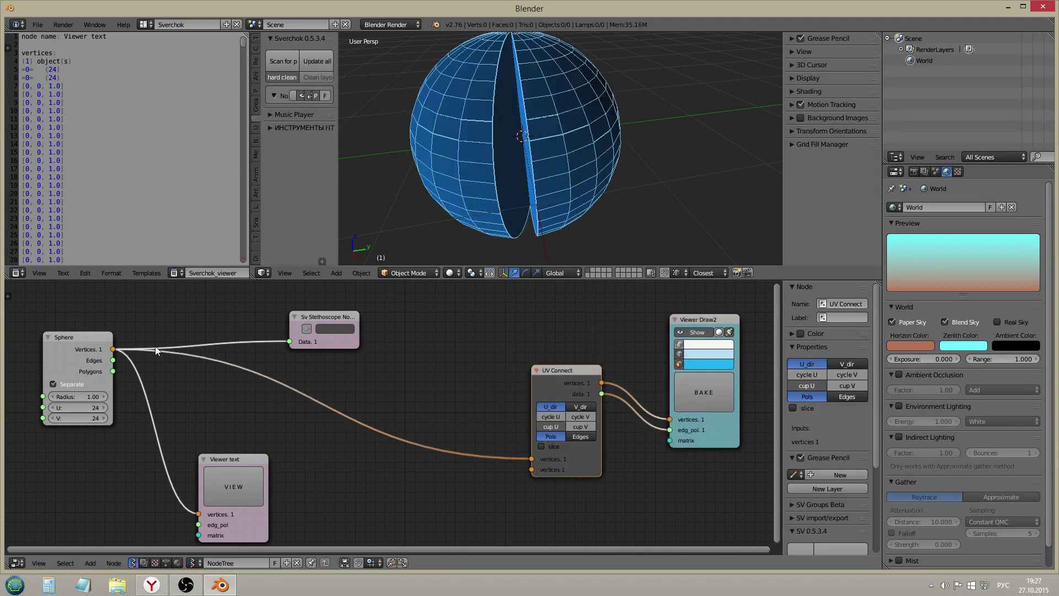
key(shift+a)
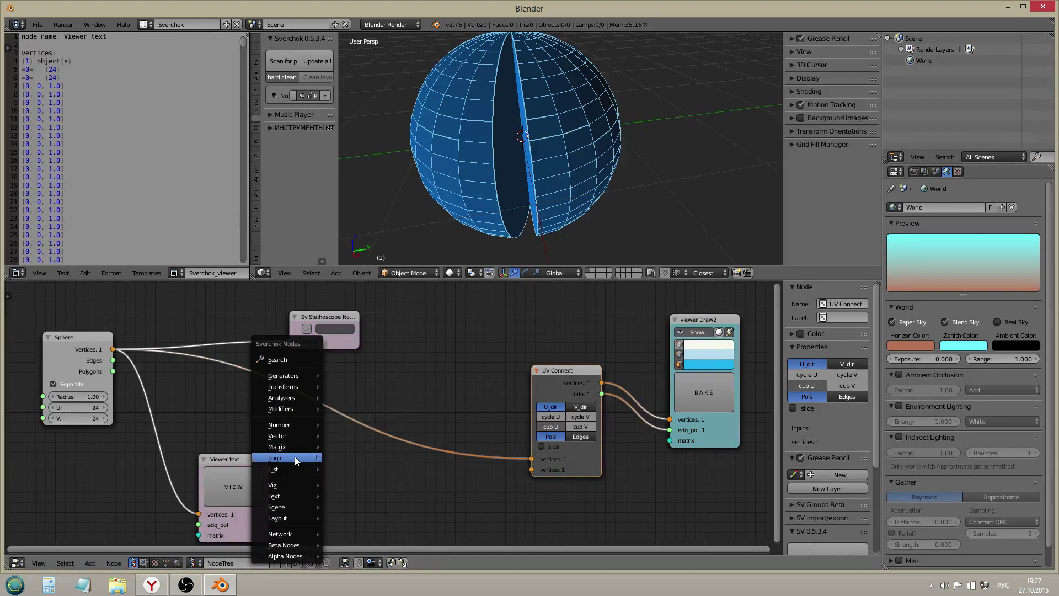
mouse_move(295, 466)
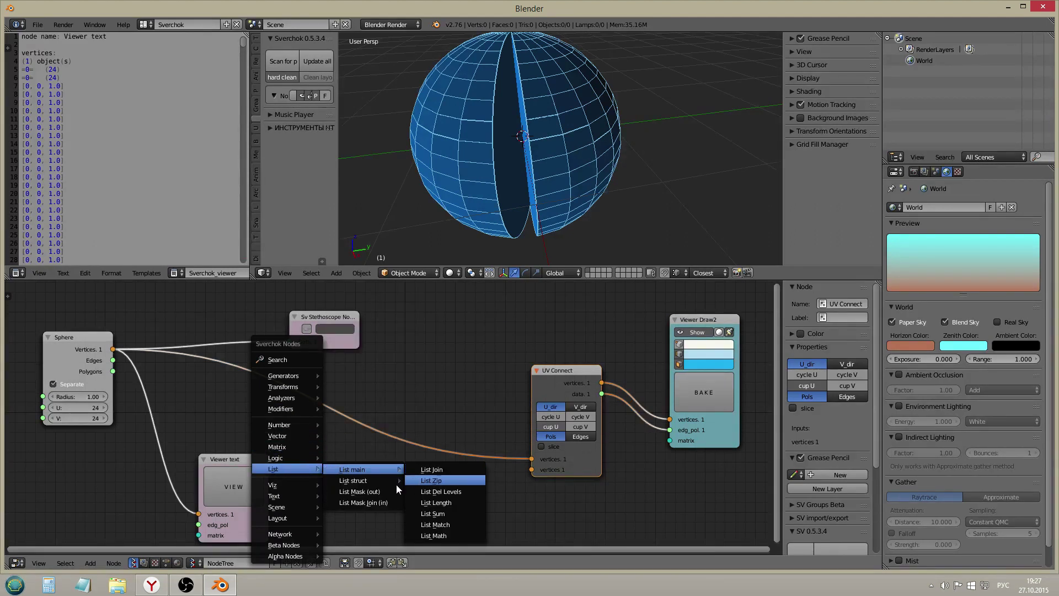
mouse_move(376, 484)
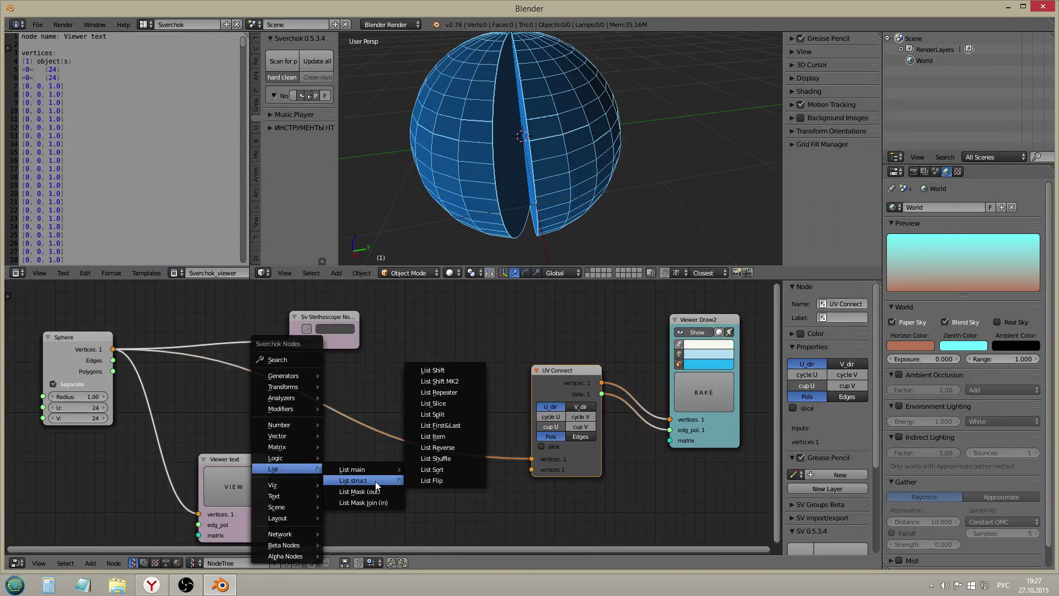
click(445, 403)
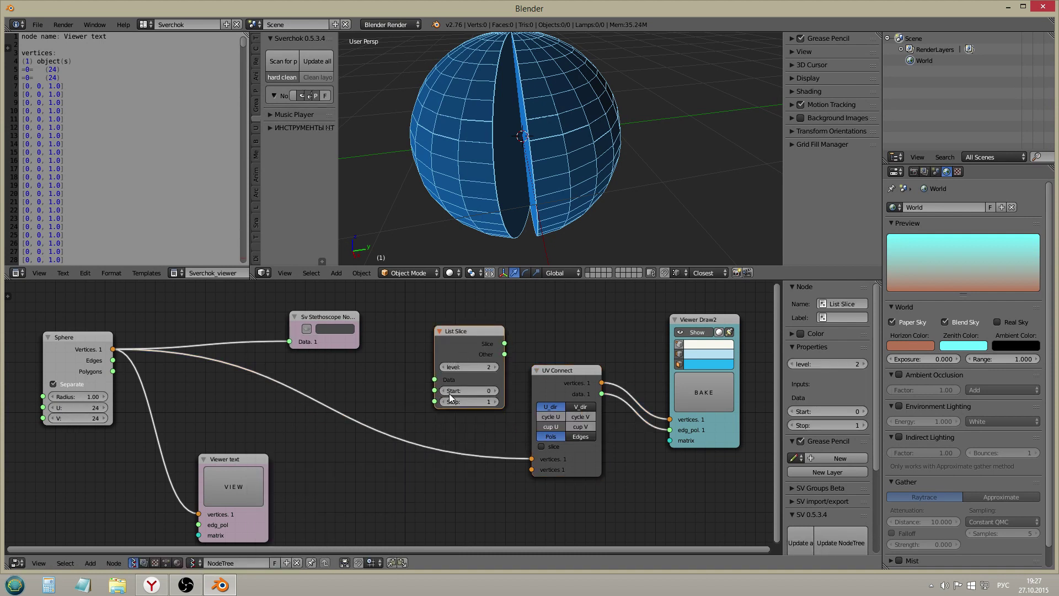
- Set List Slice's Stop to 24 and wire the node between the Sphere's vertices output and the Viewer text's vertices input
key(Return)
key(Return)
drag(434, 379, 114, 350)
drag(464, 332, 199, 516)
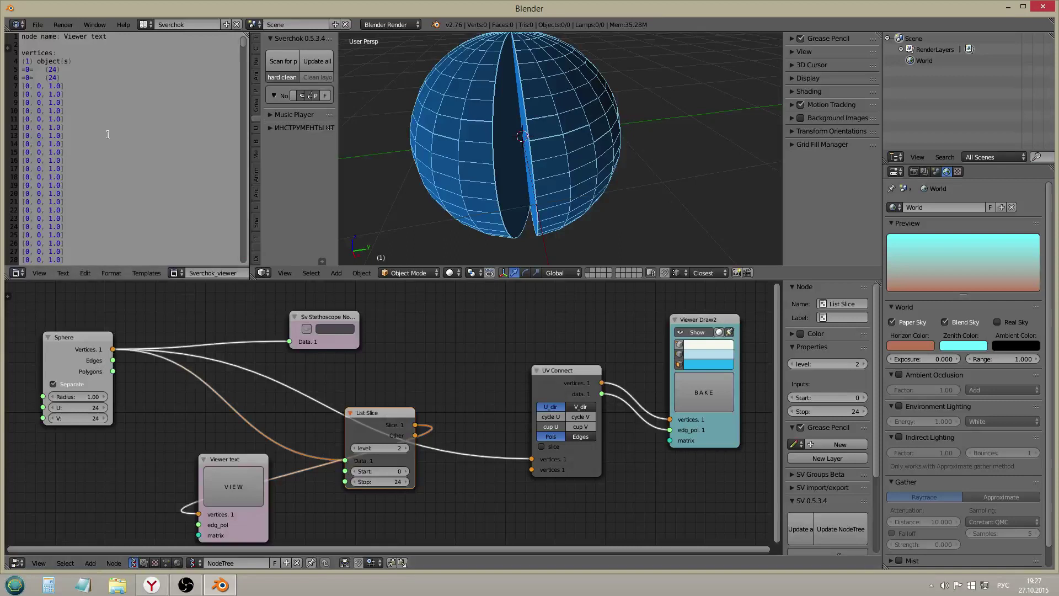
- Set List Slice's Start to 1 and Stop to 23, checking the vertex count line in the refreshed Viewer text output
click(405, 471)
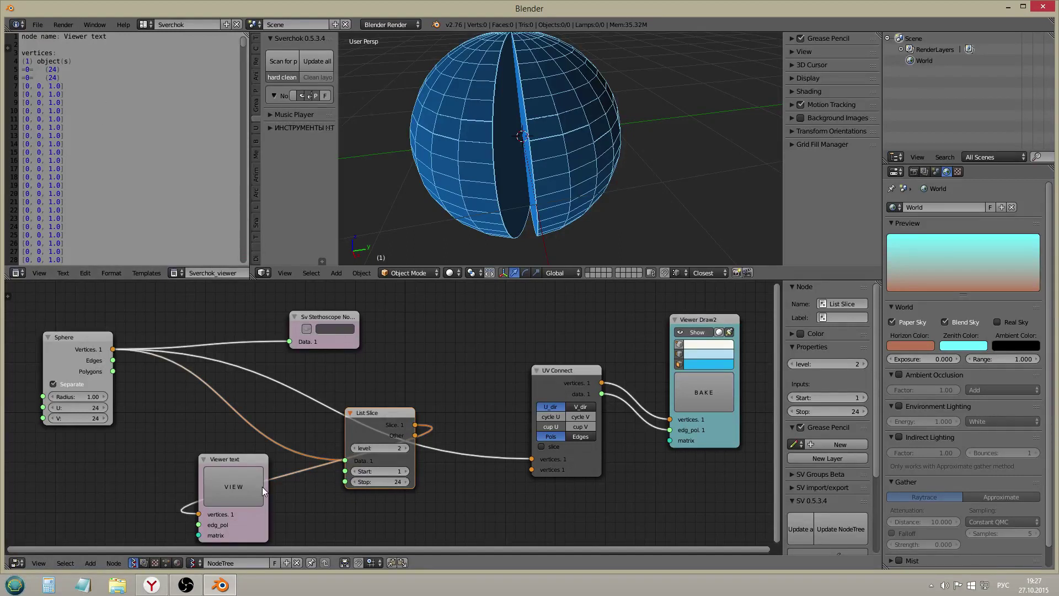
drag(46, 77, 63, 78)
click(354, 482)
drag(47, 78, 63, 78)
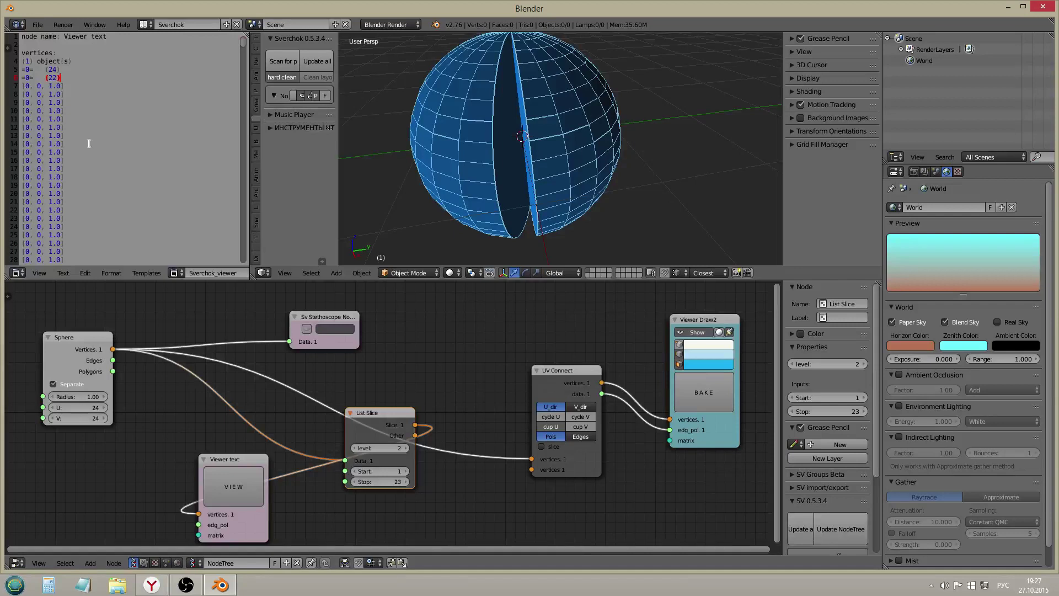
- Set List Slice's level to 1, refresh the Viewer text output and highlight its first group count line
click(353, 448)
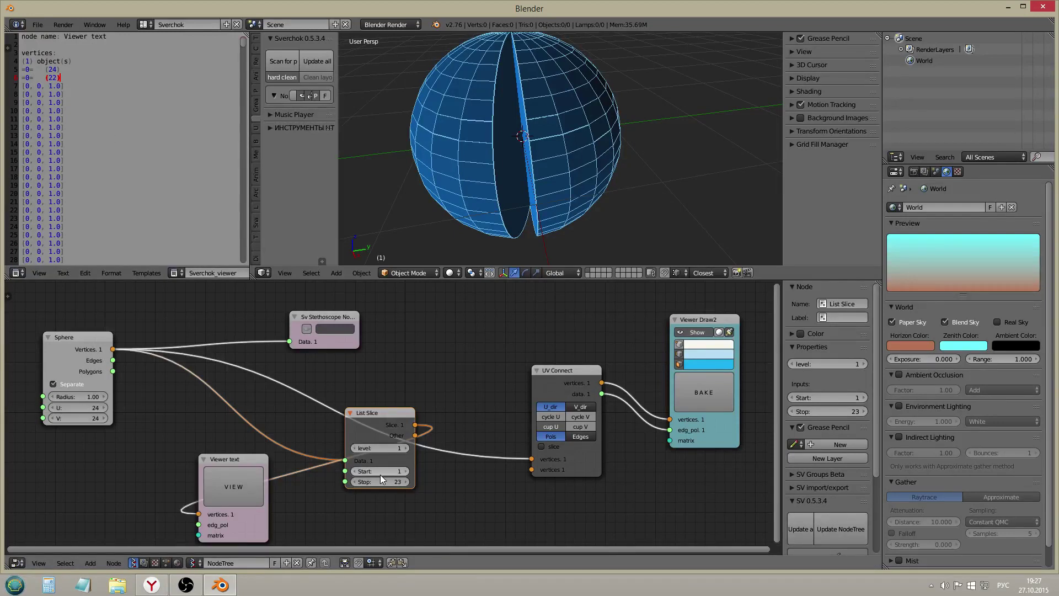
click(199, 512)
click(220, 494)
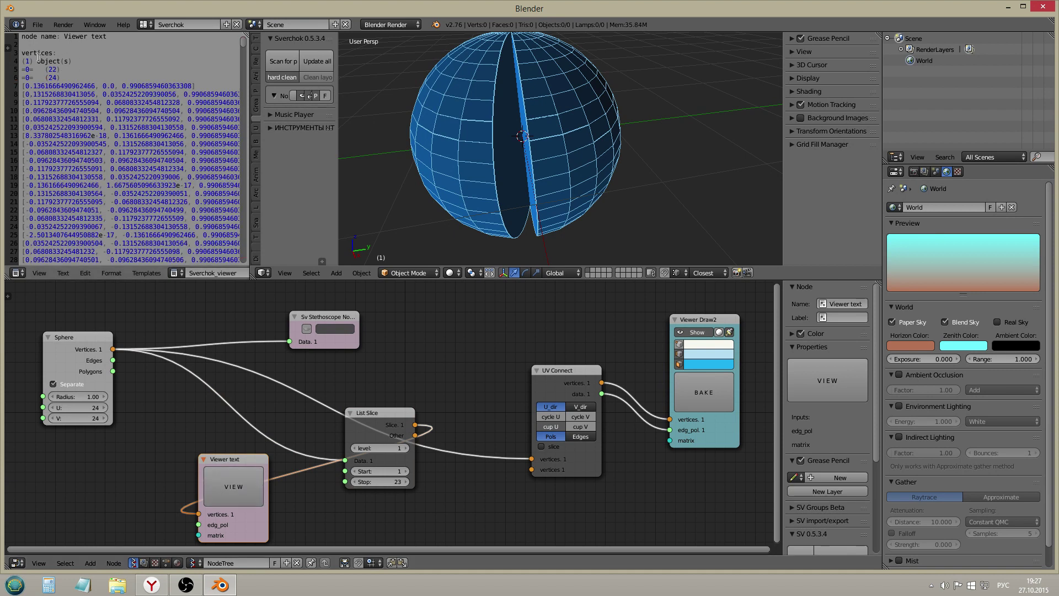
drag(21, 69, 62, 70)
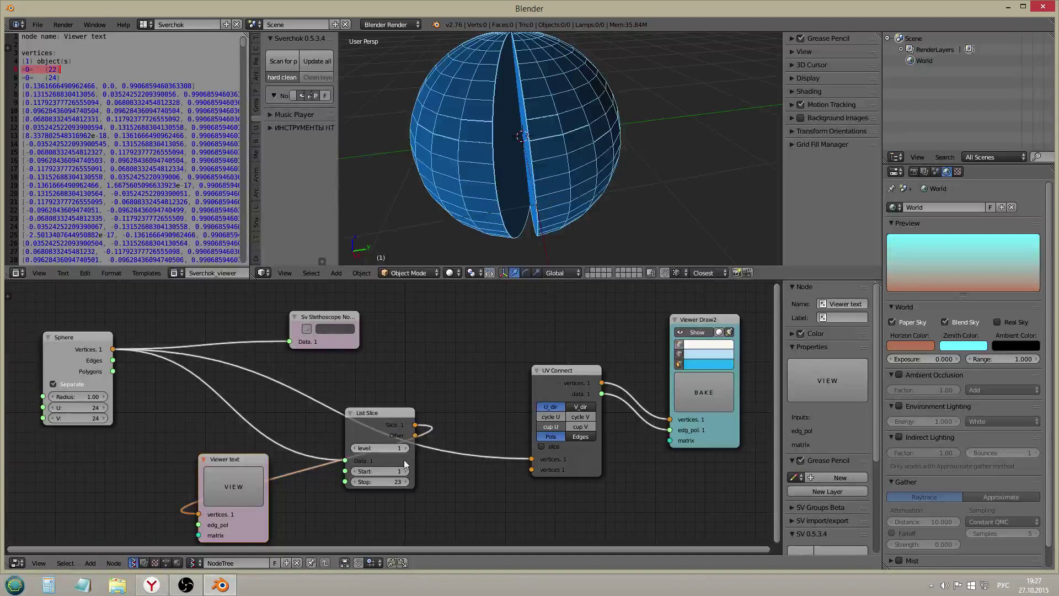
- Try level 0 on the List Slice node and raise the level to 2
scroll(529, 165, down, 2)
middle_drag(535, 159, 485, 254)
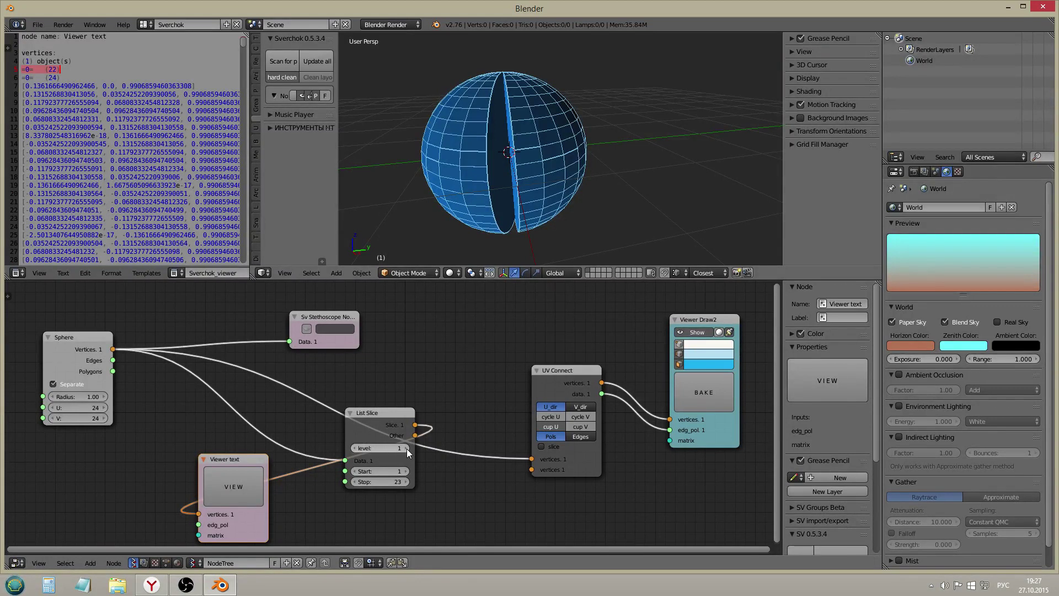
drag(408, 448, 386, 449)
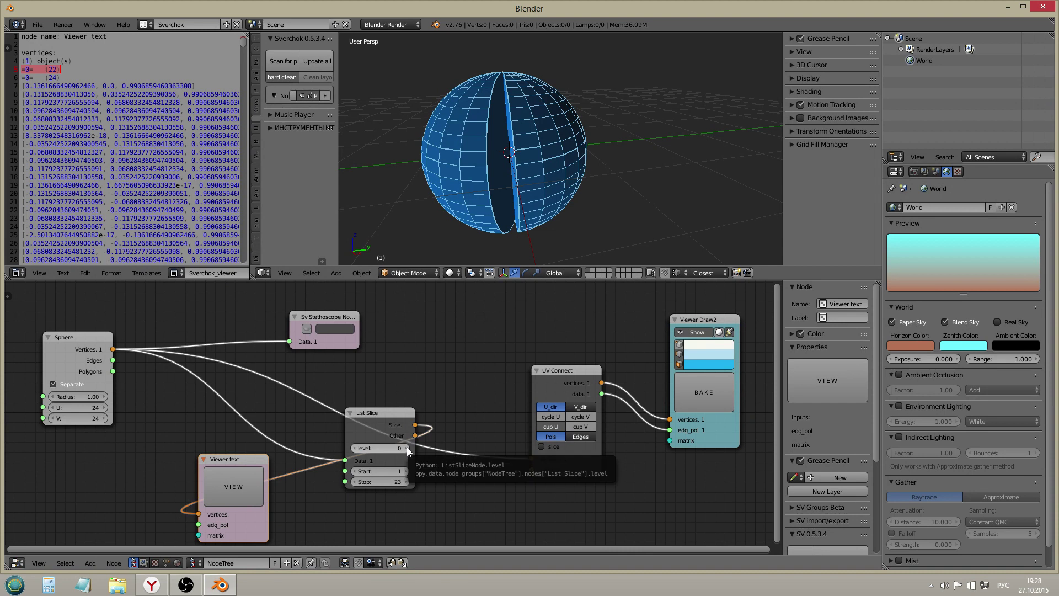
click(406, 448)
click(406, 447)
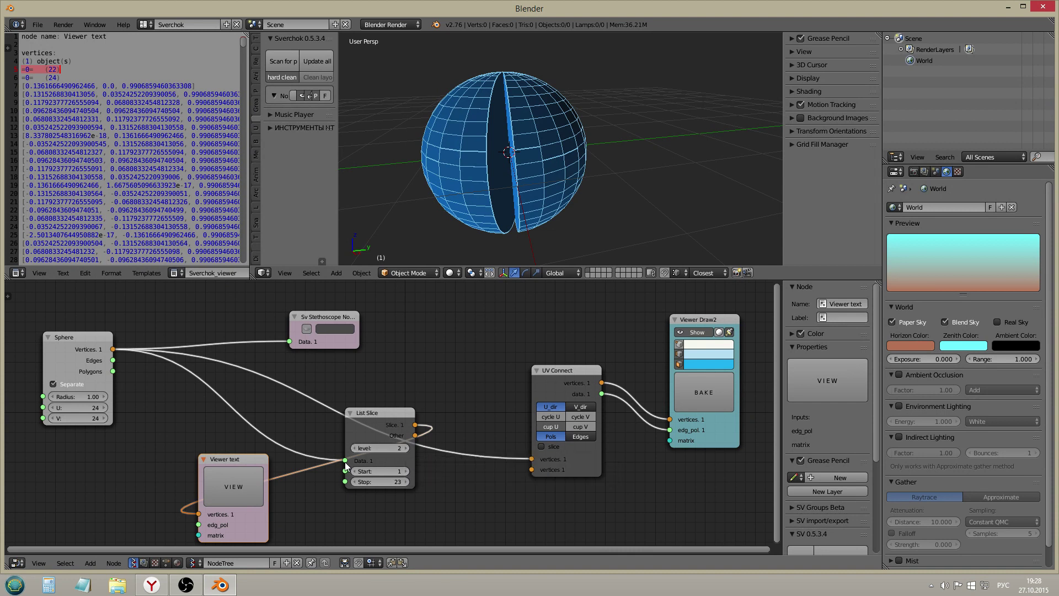
- Connect List Slice's Slice output to UV Connect's vertices input and lower Stop to 22
drag(415, 425, 531, 459)
middle_drag(508, 235, 518, 233)
mouse_move(386, 481)
mouse_down()
mouse_move(356, 482)
mouse_move(448, 471)
mouse_move(391, 466)
mouse_up()
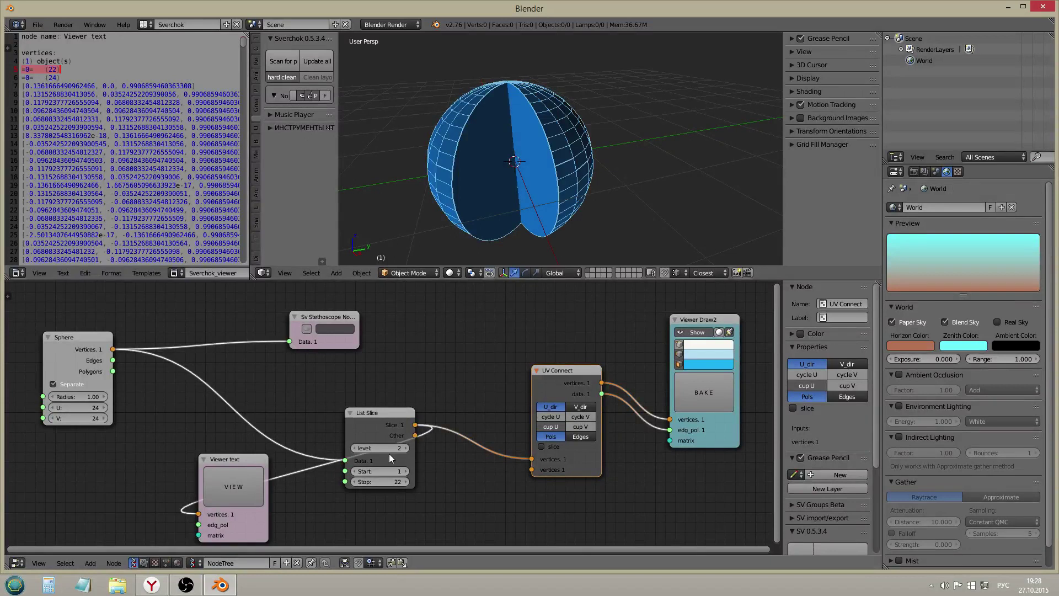
- Set the List Slice node's level to 1 and its Stop value to 18
click(355, 446)
middle_drag(488, 166, 507, 141)
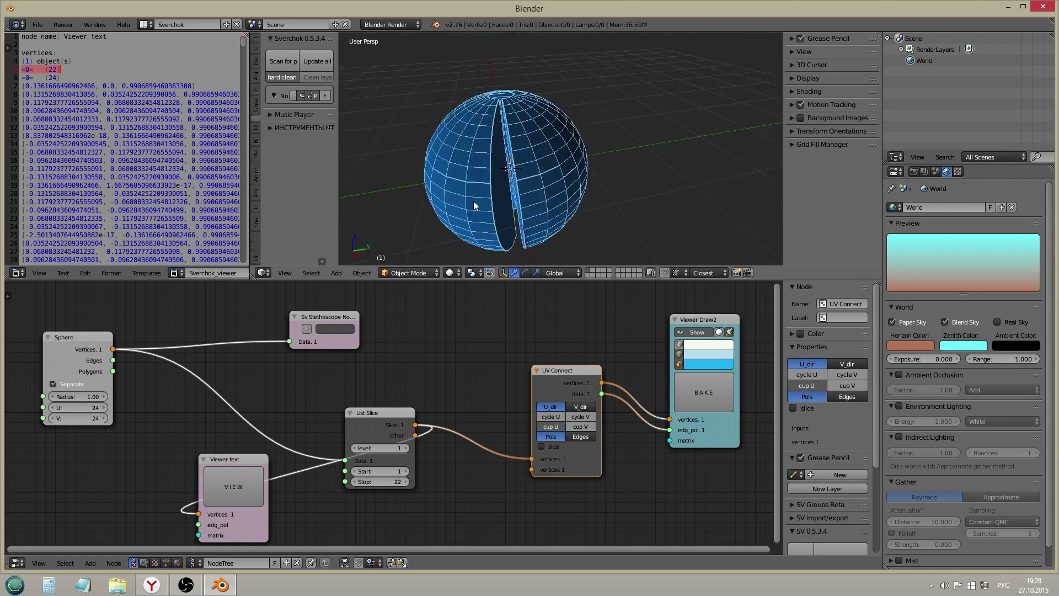
drag(389, 482, 441, 468)
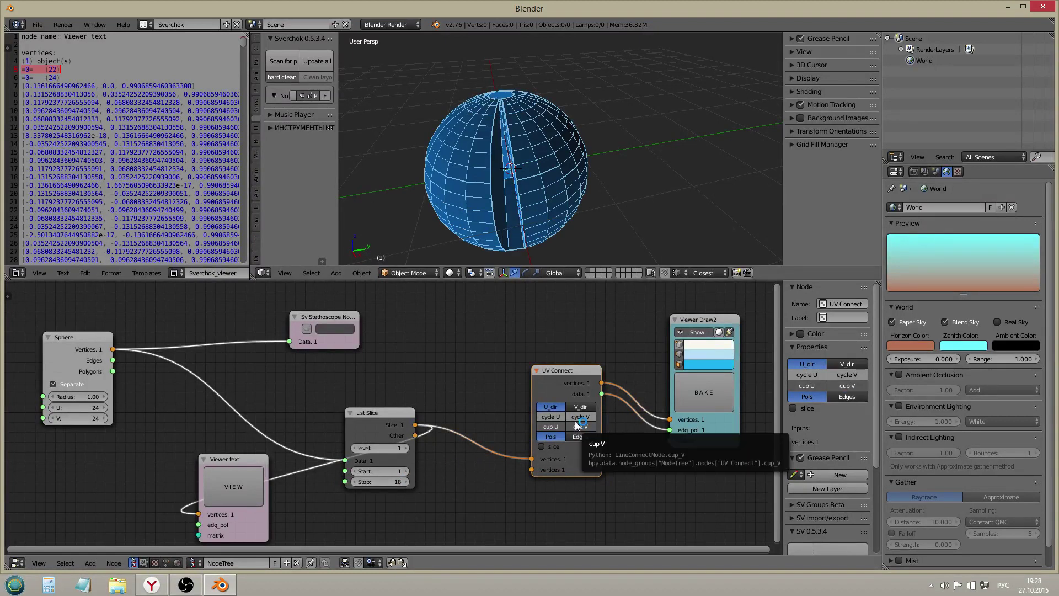
- Turn off cup U in the UV Connect node and toggle cycle V to close the sliced sphere's open seam
click(553, 427)
middle_drag(514, 120, 522, 118)
click(582, 416)
middle_drag(518, 165, 512, 187)
- Raise List Slice's Start value to 5 and inspect the truncated sphere from several angles
mouse_move(379, 471)
mouse_down()
mouse_move(413, 471)
mouse_move(399, 470)
mouse_up()
middle_drag(494, 171, 466, 127)
middle_drag(567, 158, 557, 211)
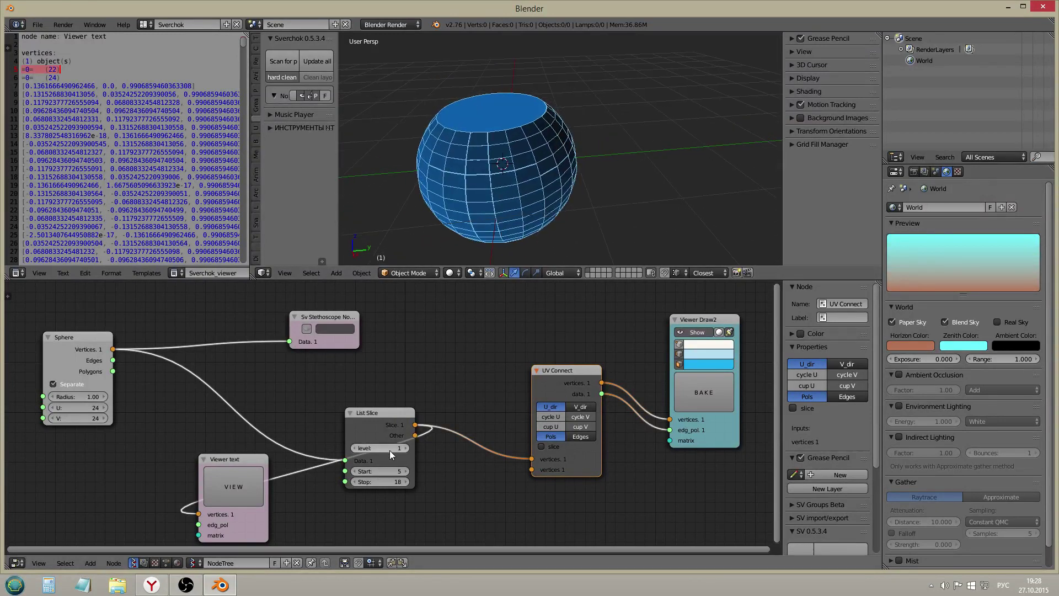
middle_drag(490, 120, 486, 170)
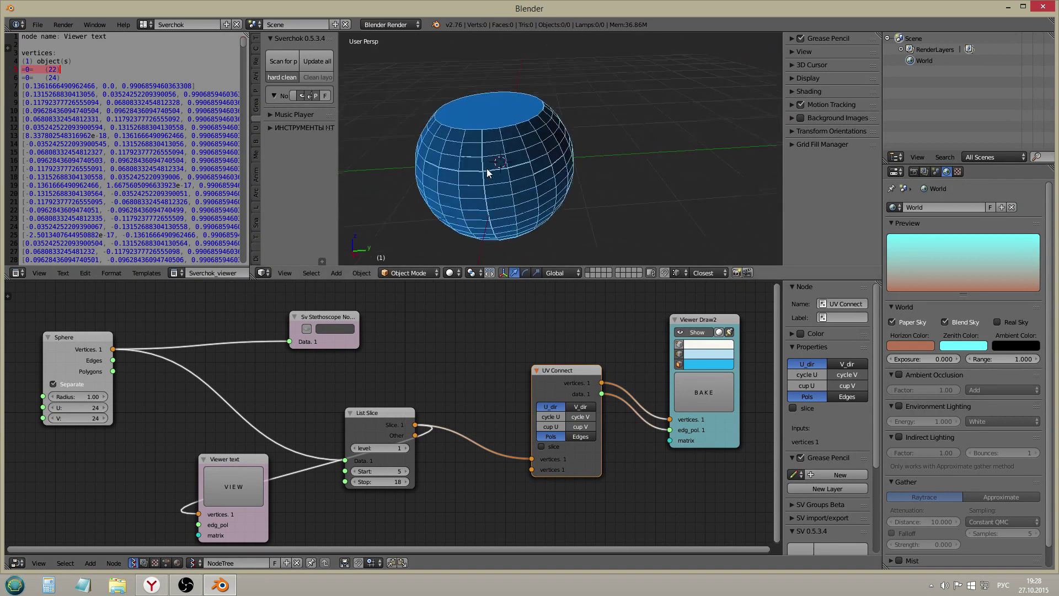
- Set List Slice's Stop to -5, reduce it step by step to -11 and view the sliced sphere from a lower angle
click(380, 471)
double_click(381, 482)
text(-5)
key(Return)
click(354, 480)
click(353, 481)
click(353, 481)
click(353, 480)
click(354, 480)
click(354, 481)
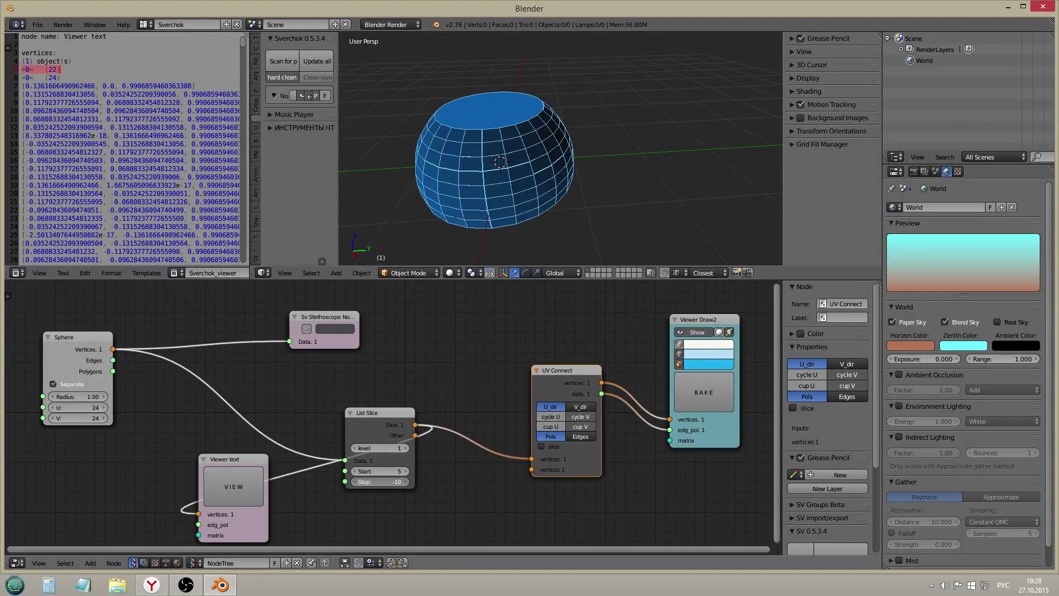
mouse_move(542, 118)
middle_down()
mouse_move(548, 90)
mouse_move(546, 107)
middle_up()
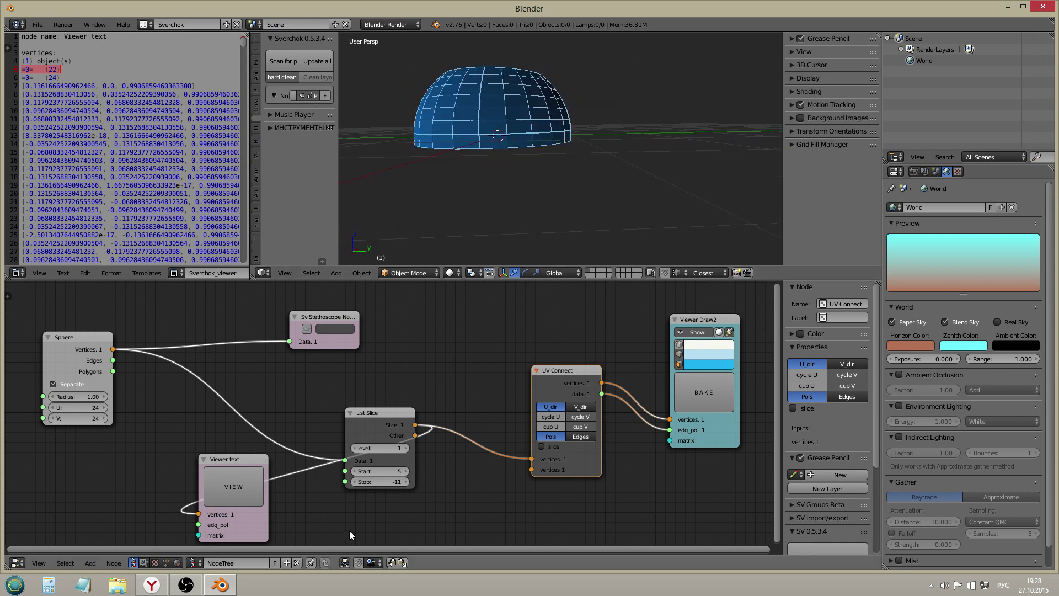
- Set List Slice's Stop to -5, inspect the truncated sphere and refresh the Viewer text output
double_click(377, 482)
text(-5)
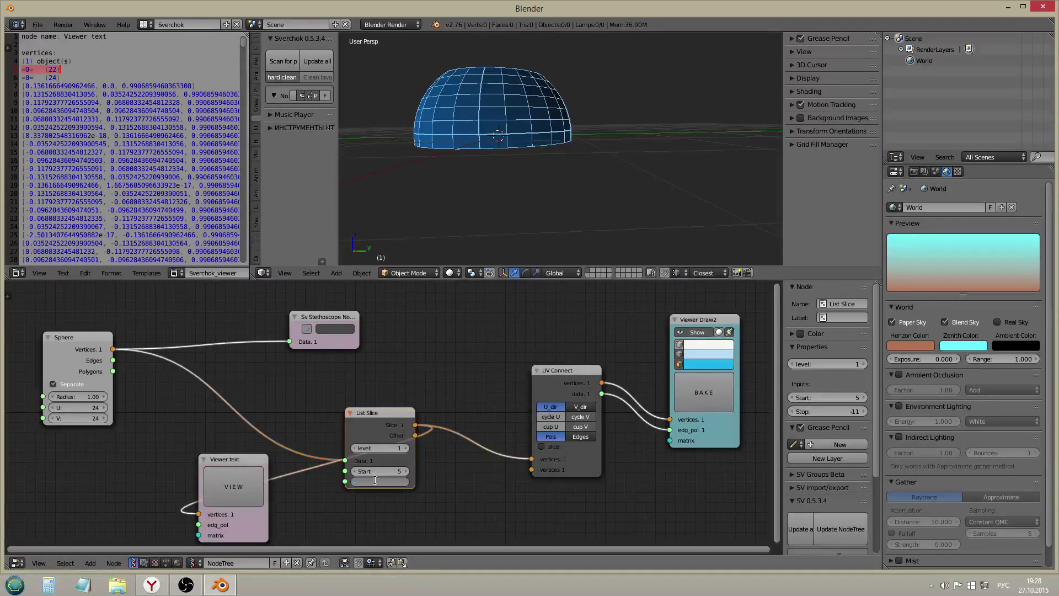
key(Return)
middle_drag(475, 232, 514, 206)
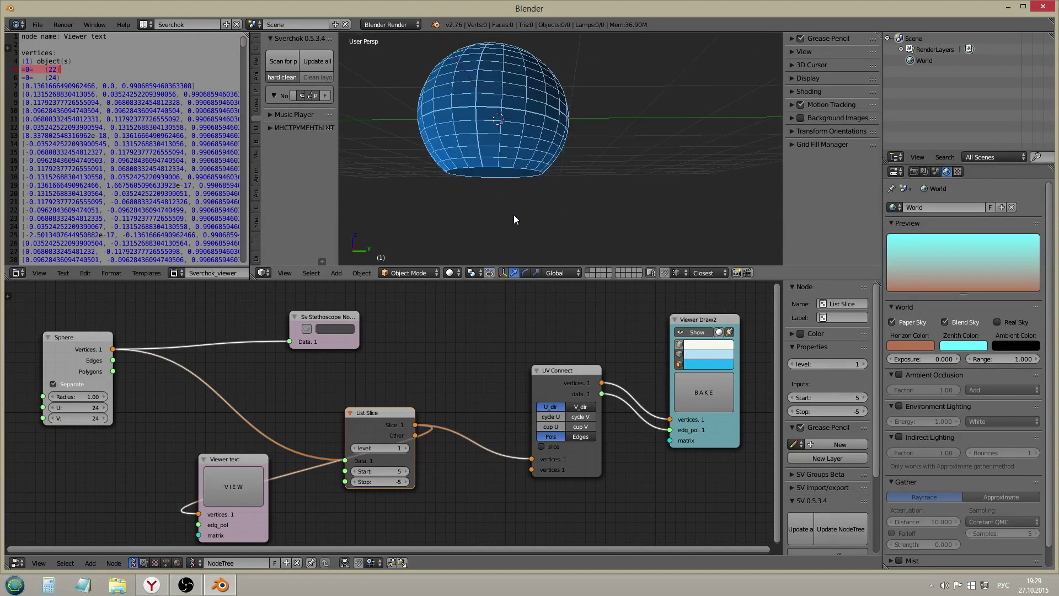
click(235, 488)
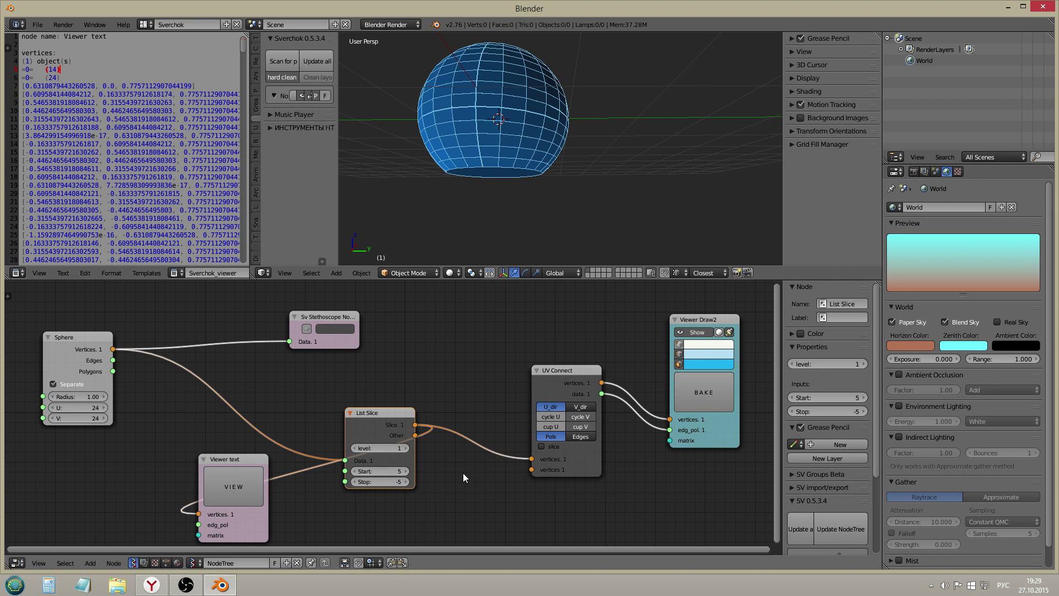
- Rearrange the node tree by moving Viewer text, List Slice and the Stethoscope node to clear space before UV Connect
middle_drag(448, 479, 441, 446)
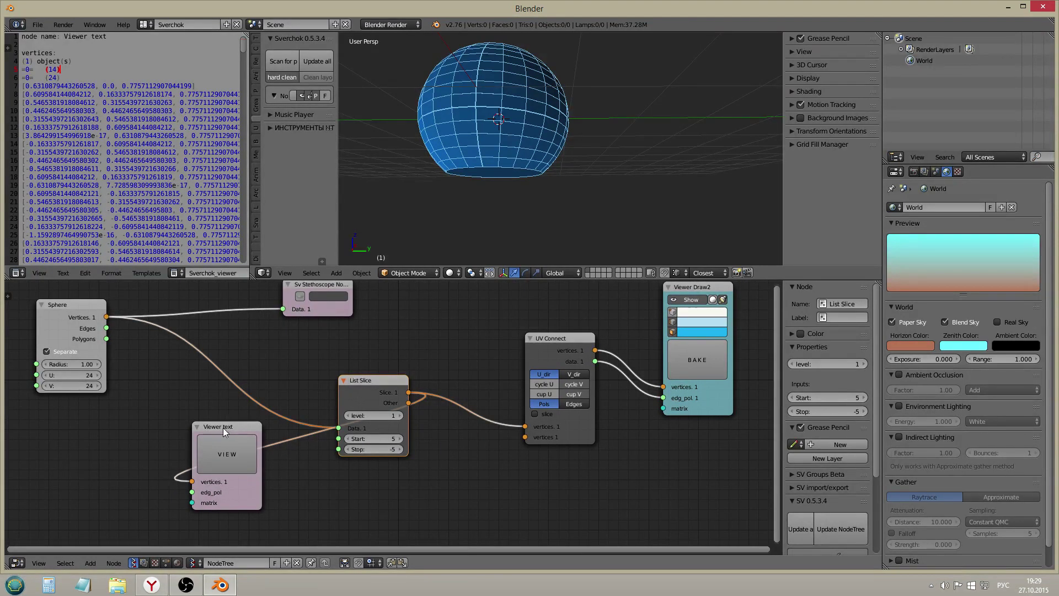
drag(245, 428, 494, 490)
drag(392, 396, 246, 355)
scroll(265, 344, down, 1)
drag(299, 333, 584, 304)
scroll(392, 337, down, 1)
- Add a Line generator node in the free space between List Slice and Viewer Draw2
key(shift+a)
mouse_move(395, 342)
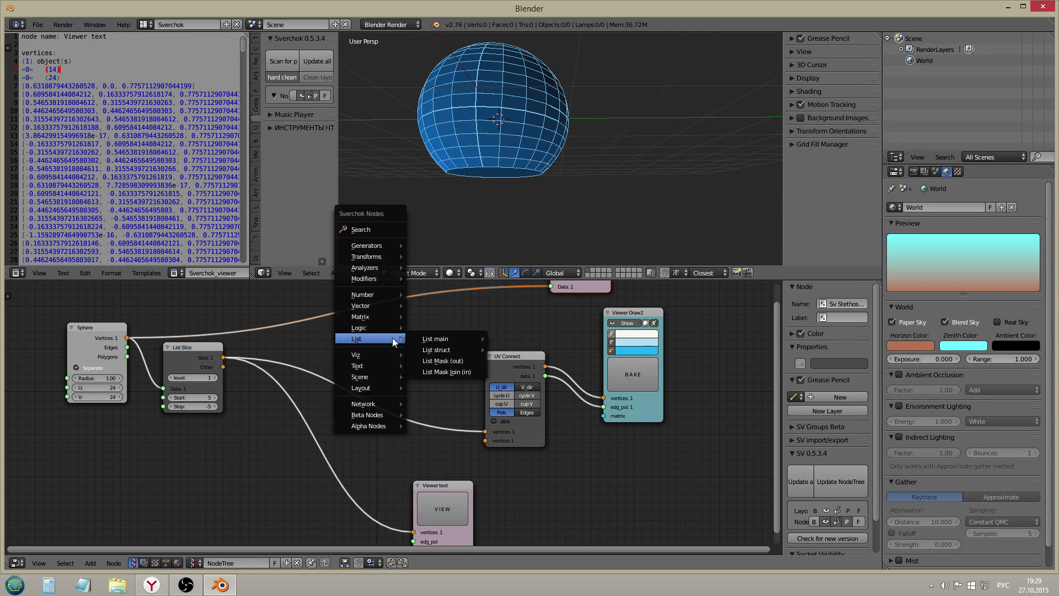
middle_drag(534, 160, 512, 216)
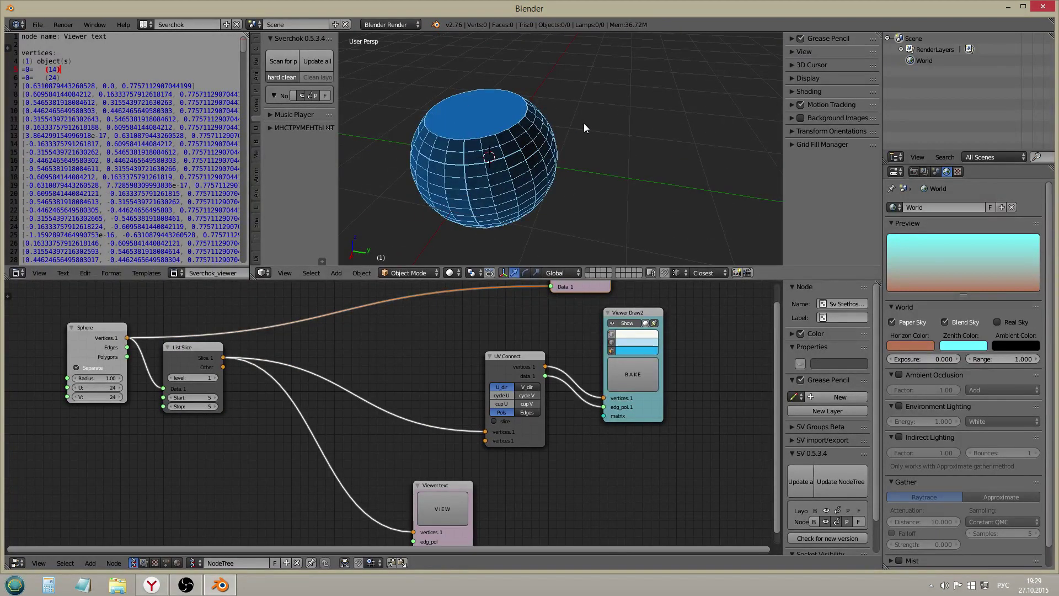
key(shift+a)
mouse_move(379, 370)
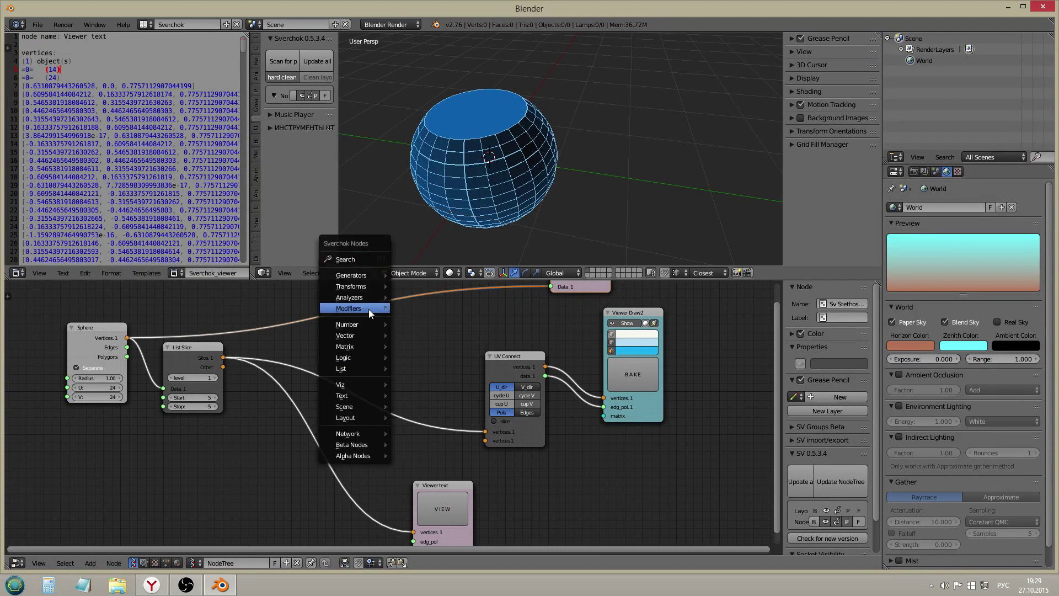
mouse_move(365, 274)
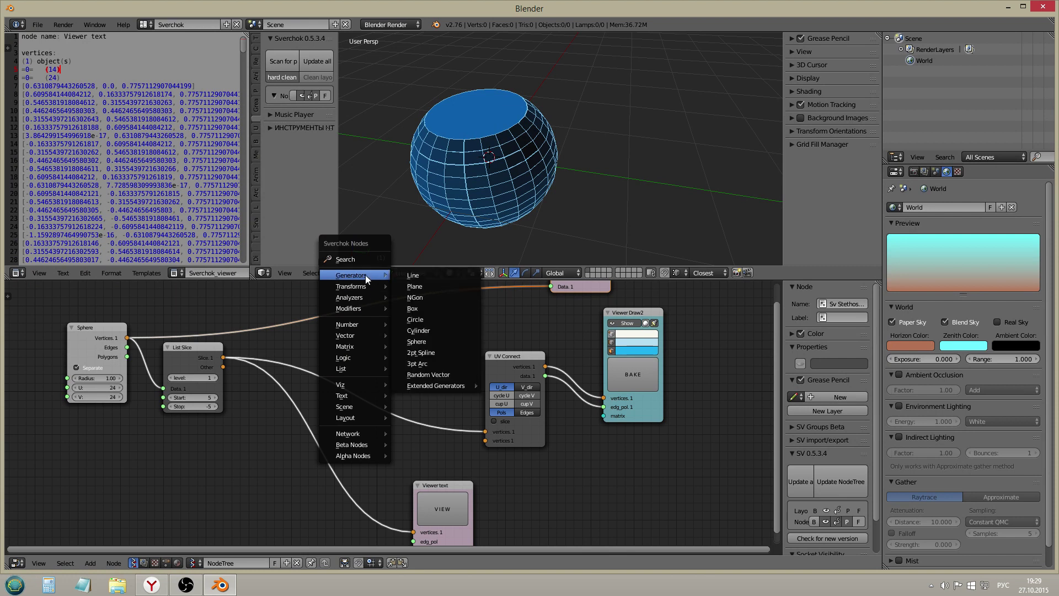
click(406, 274)
click(390, 334)
- Delete the UV Connect node and move the Line node closer to Viewer Draw2
click(507, 365)
key(x)
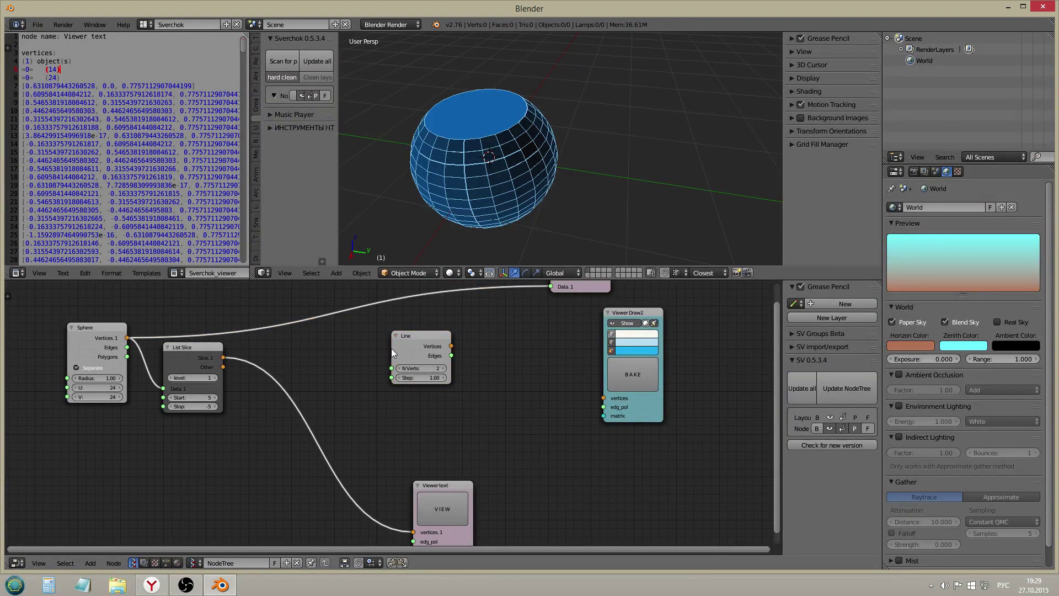
drag(426, 352, 461, 391)
- Try feeding List Slice's Slice output directly into Viewer Draw2's vertices input, and detach the link again
key(shift+a)
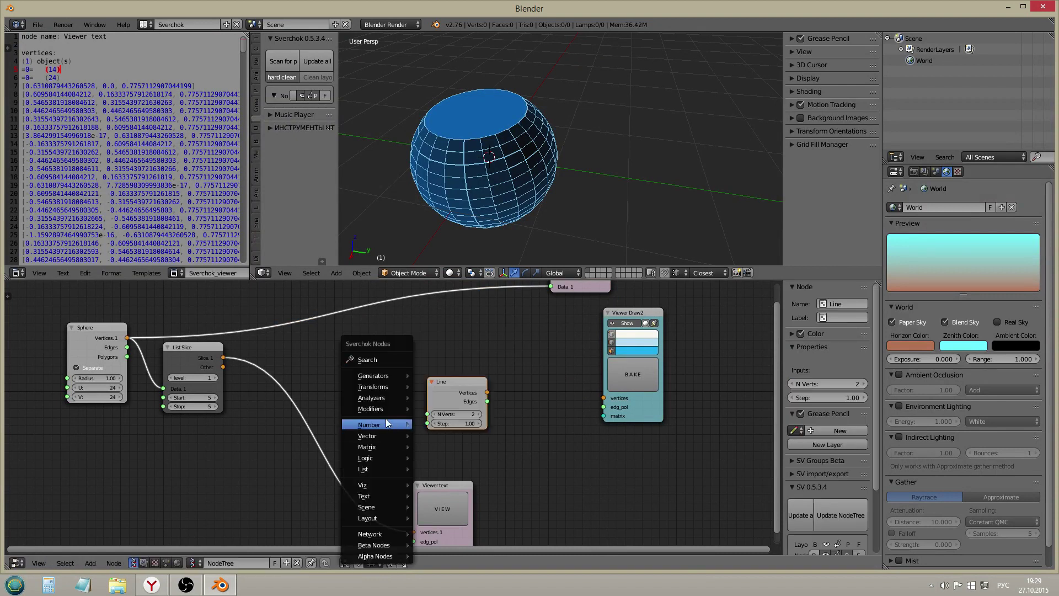
mouse_move(385, 408)
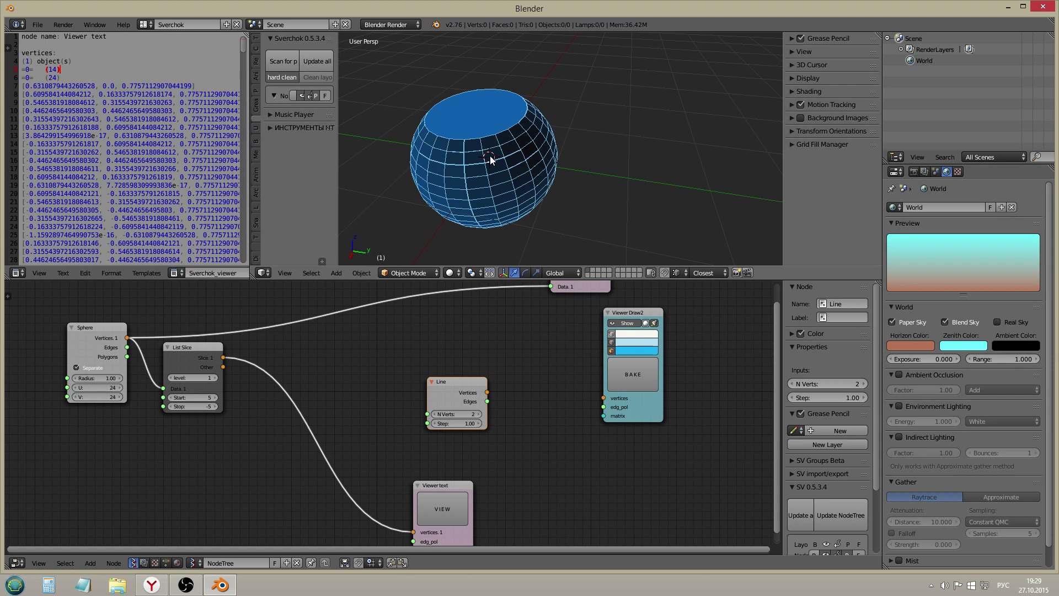
drag(223, 357, 603, 398)
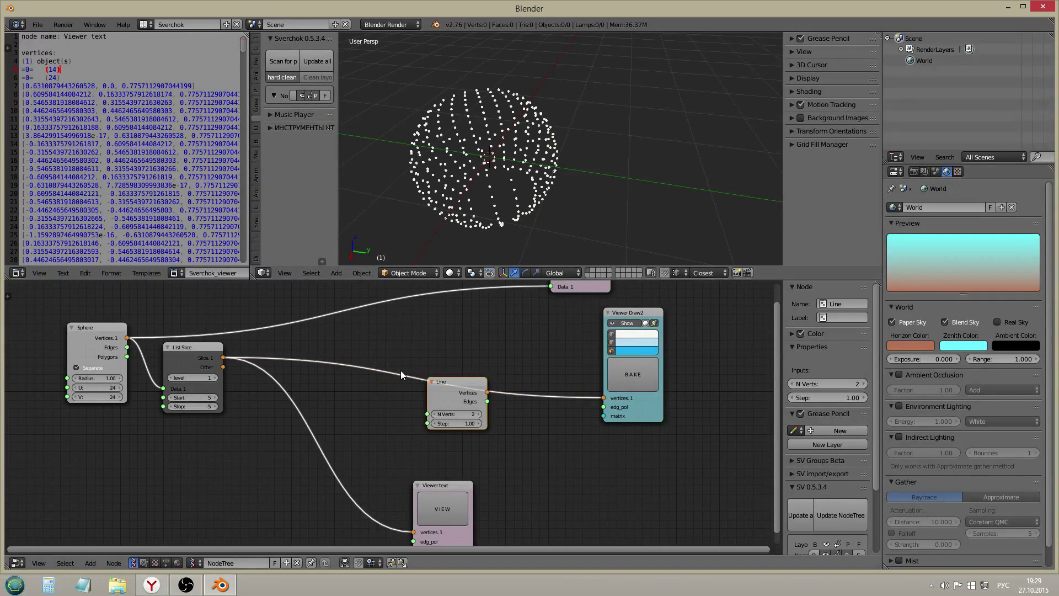
key(shift+a)
mouse_move(379, 422)
drag(603, 397, 500, 353)
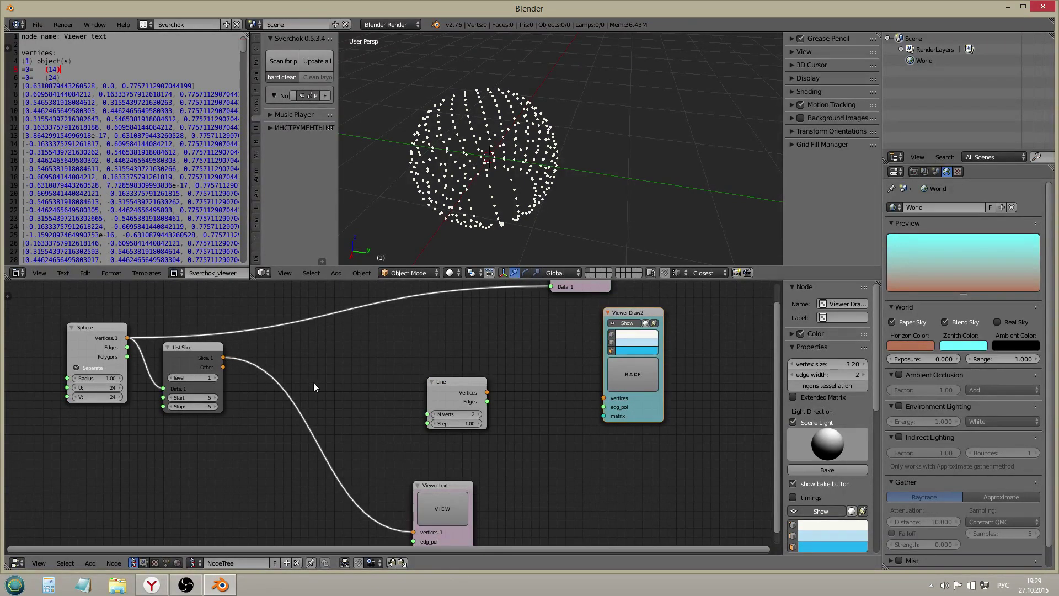
- Insert a UV Connection node into the link between List Slice and Viewer text
middle_drag(328, 383, 252, 379)
drag(374, 375, 401, 381)
key(shift+a)
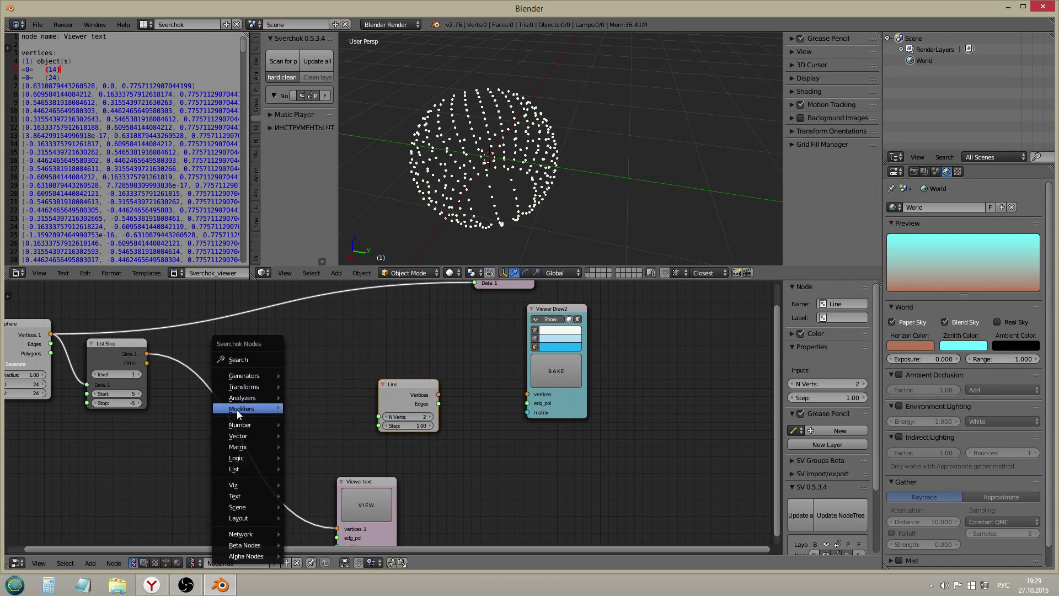
mouse_move(248, 409)
mouse_move(319, 419)
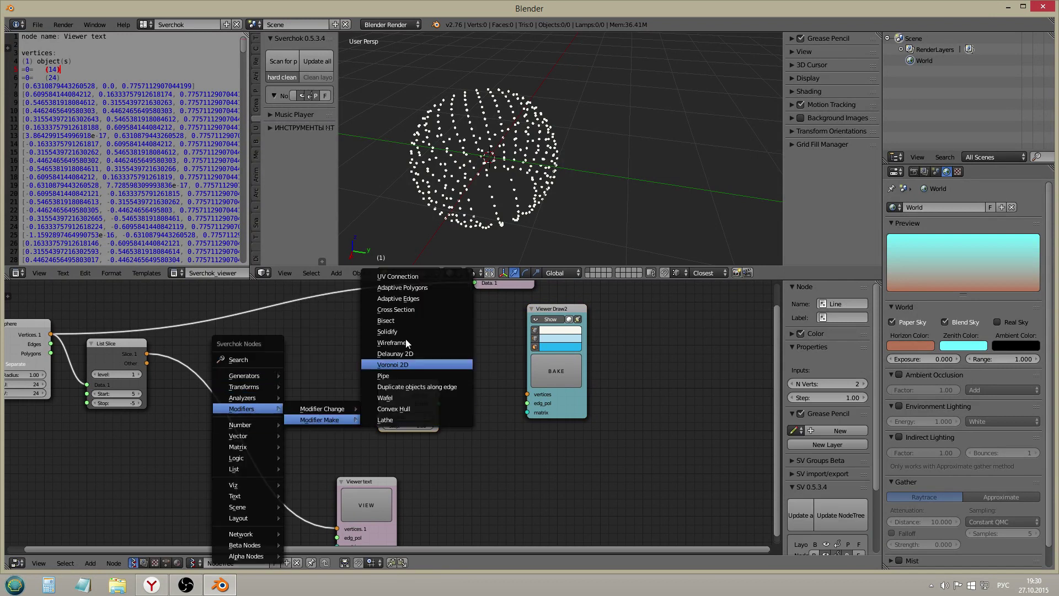
click(396, 275)
click(204, 408)
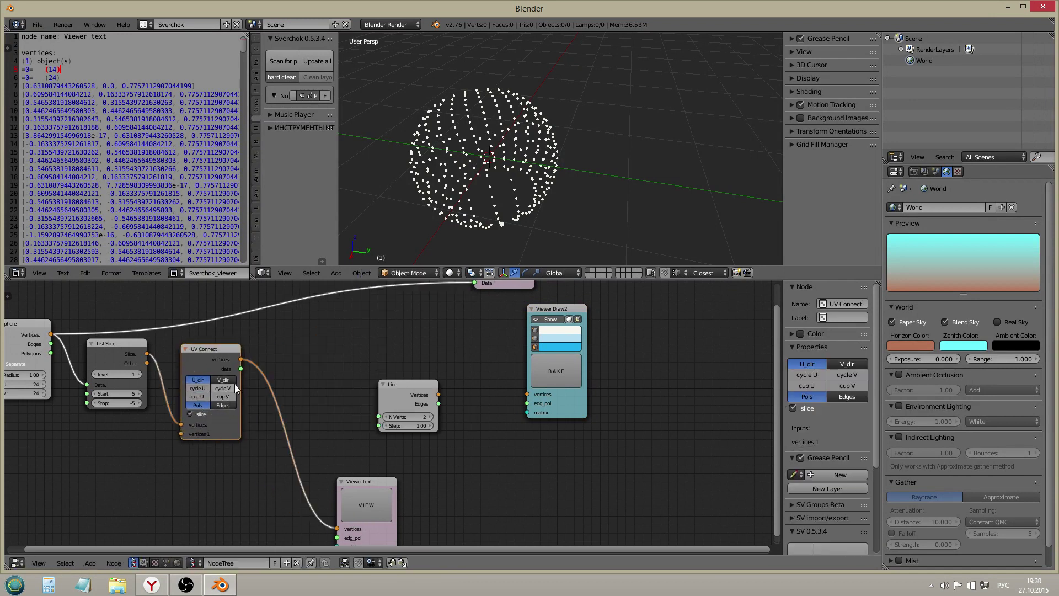
- Link UV Connect's vertices output to Viewer Draw2's vertices and refresh the Viewer text output to examine the data levels
drag(246, 361, 527, 394)
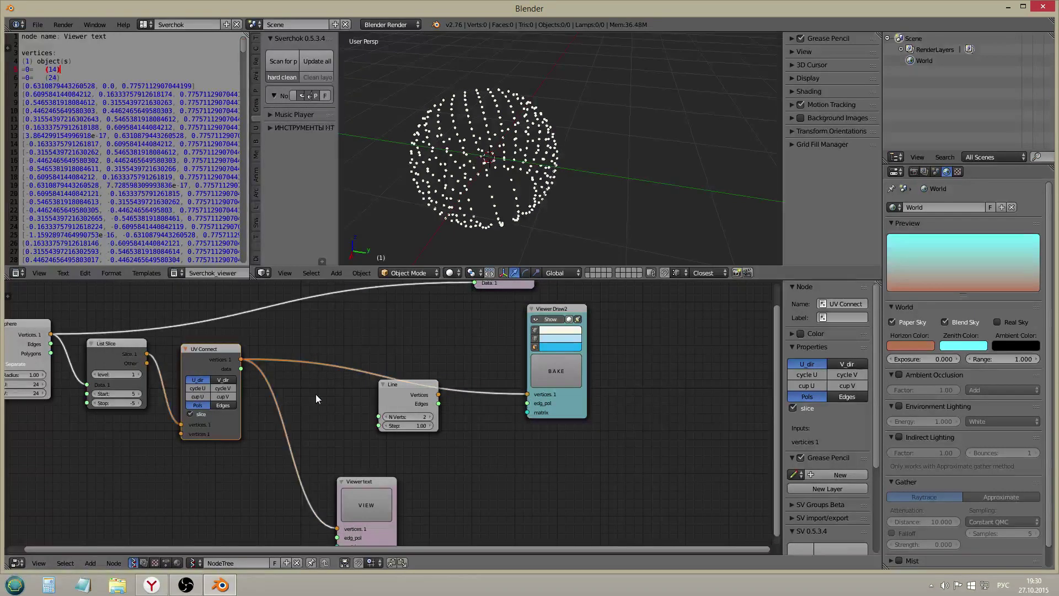
click(363, 499)
drag(35, 71, 143, 187)
click(147, 191)
drag(36, 70, 132, 133)
click(141, 144)
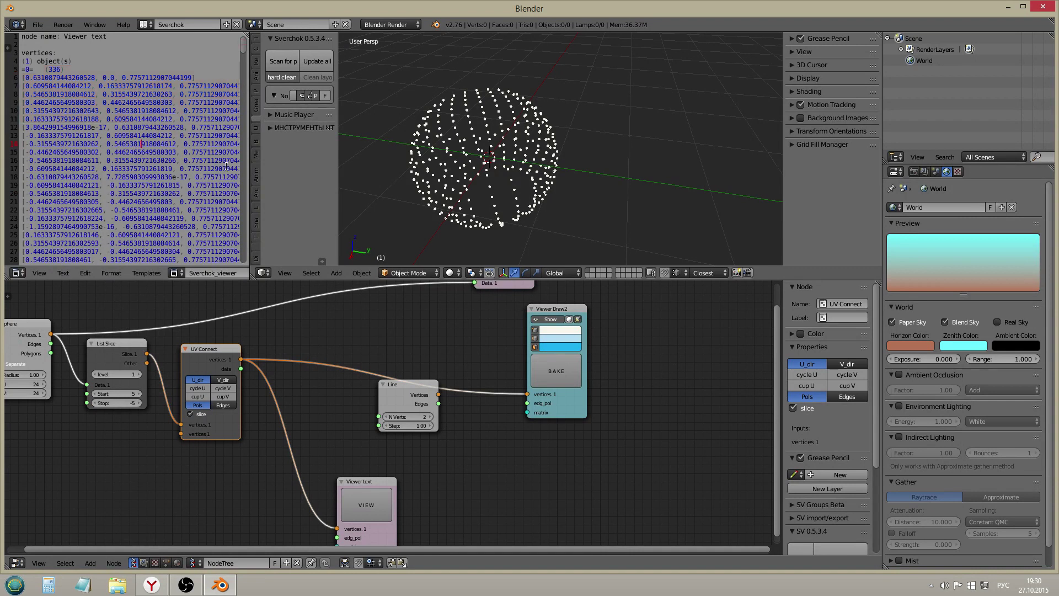
- Reposition Viewer Draw2 and the Line node, and link Line's Vertices and Edges to Viewer Draw2's vertices and edg_pol
click(552, 397)
drag(573, 304, 619, 300)
drag(407, 396, 583, 390)
drag(508, 452, 584, 392)
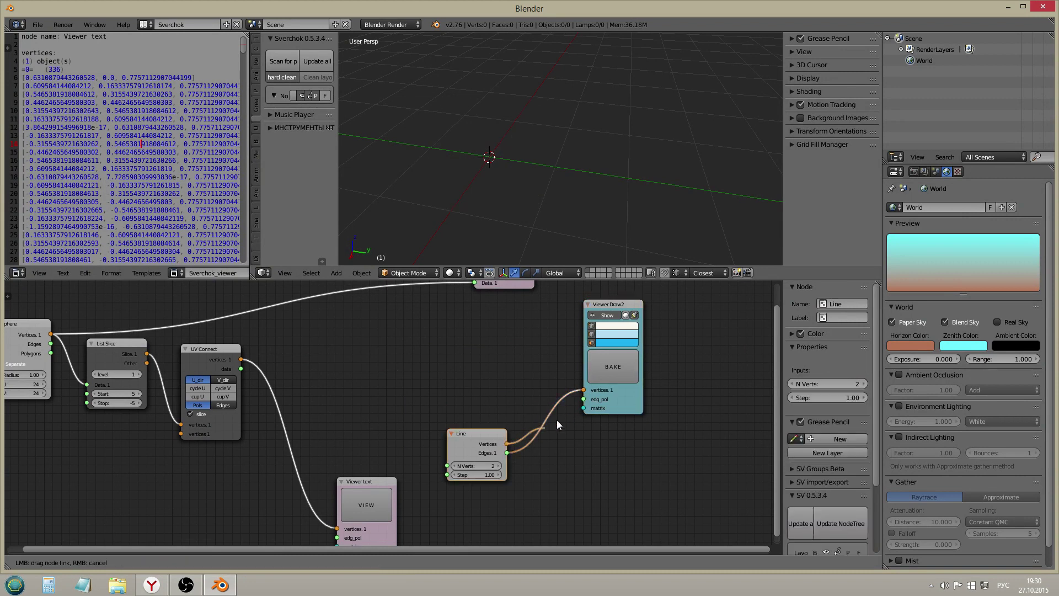
drag(506, 452, 583, 399)
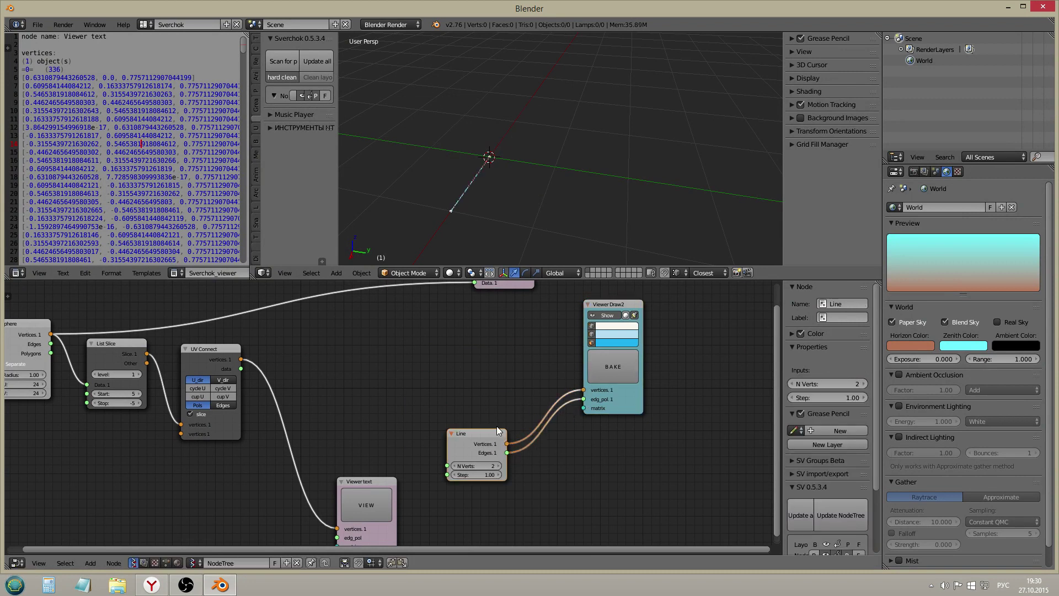
- Set the Line node's Step to 0.58 and cut its links to Viewer Draw2
drag(478, 464, 474, 406)
drag(481, 370, 464, 412)
ctrl+drag(532, 392, 531, 442)
- Insert a Matrix in node after UV Connect, feeding vertices into Location and its Matrix output into Viewer Draw2's matrix input
drag(241, 358, 585, 390)
key(shift+a)
mouse_move(410, 360)
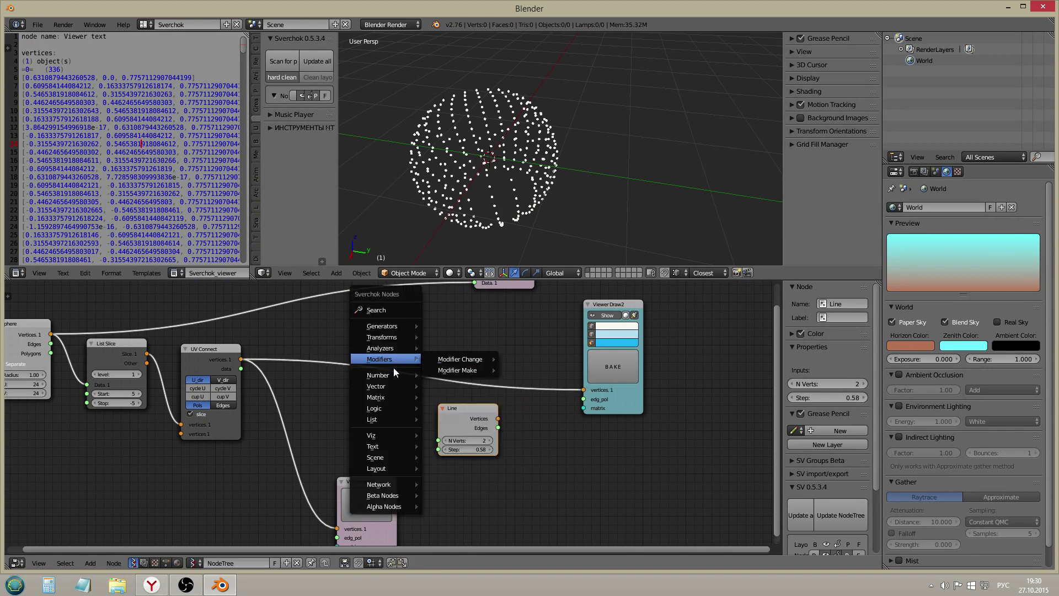
mouse_move(388, 395)
click(443, 397)
click(392, 389)
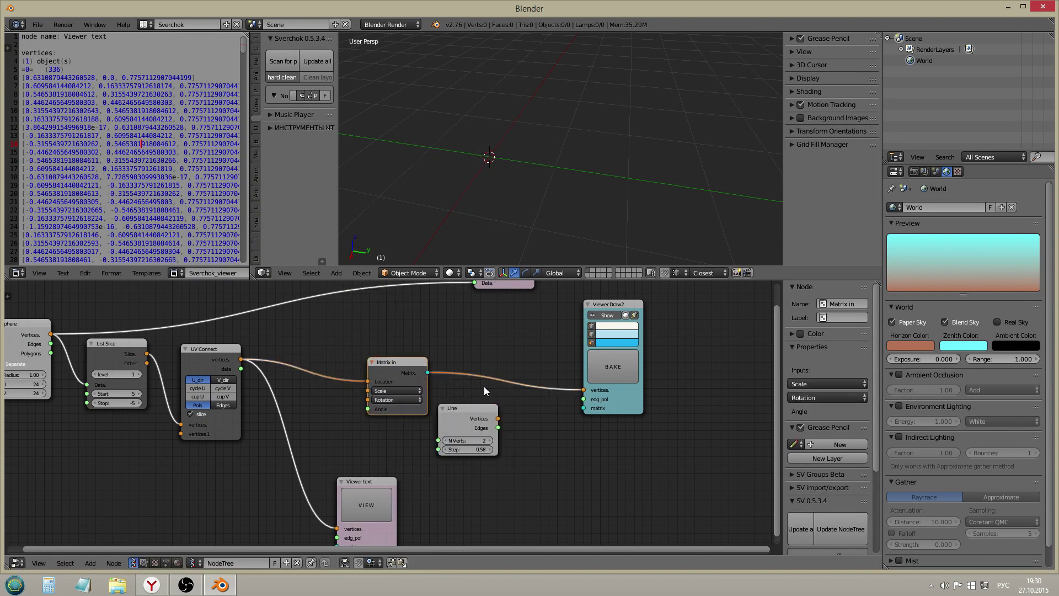
click(586, 401)
drag(583, 411, 583, 408)
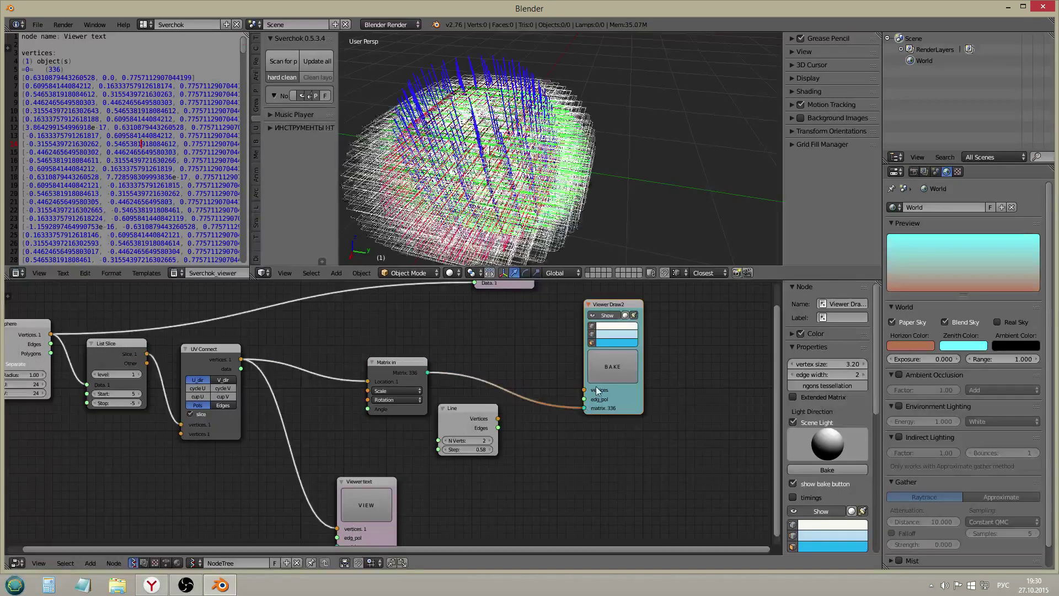
- Set all three Scale values of the Matrix in node to 0.1
click(390, 390)
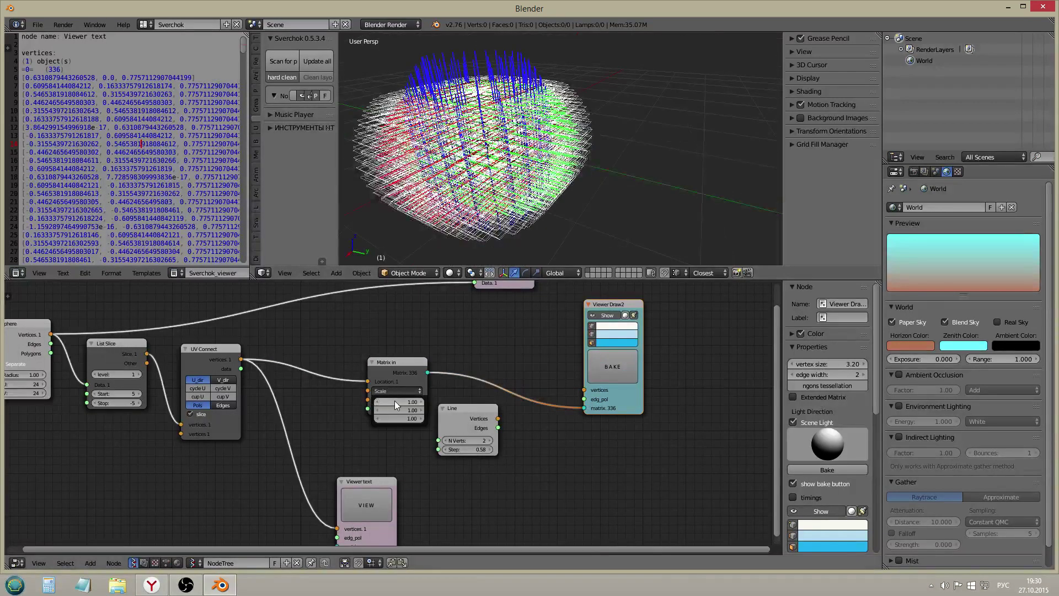
text(.1)
key(Tab)
text(.1)
key(Tab)
text(.1)
key(Return)
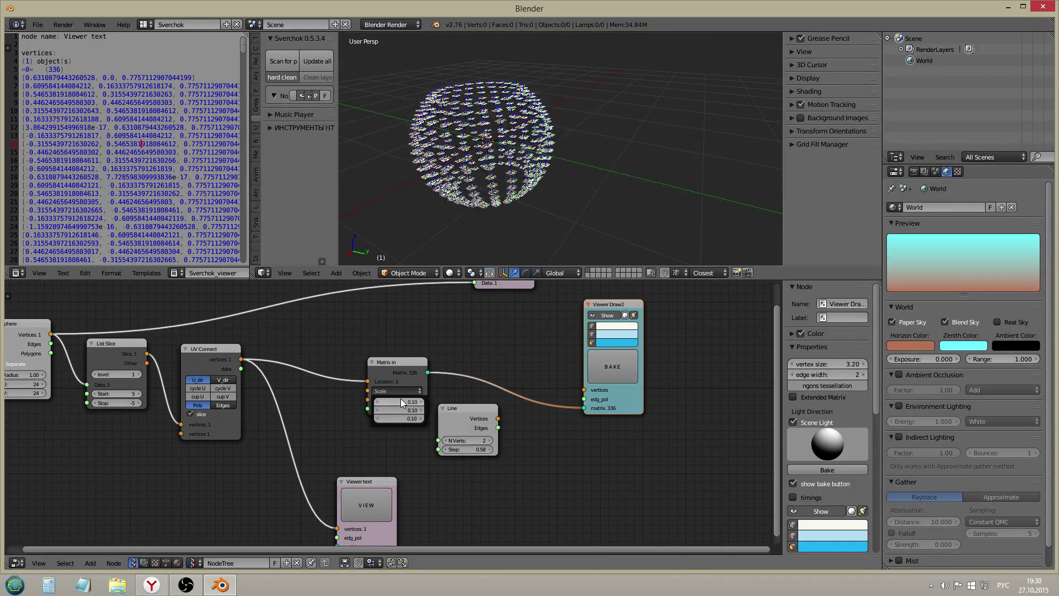
scroll(479, 160, up, 2)
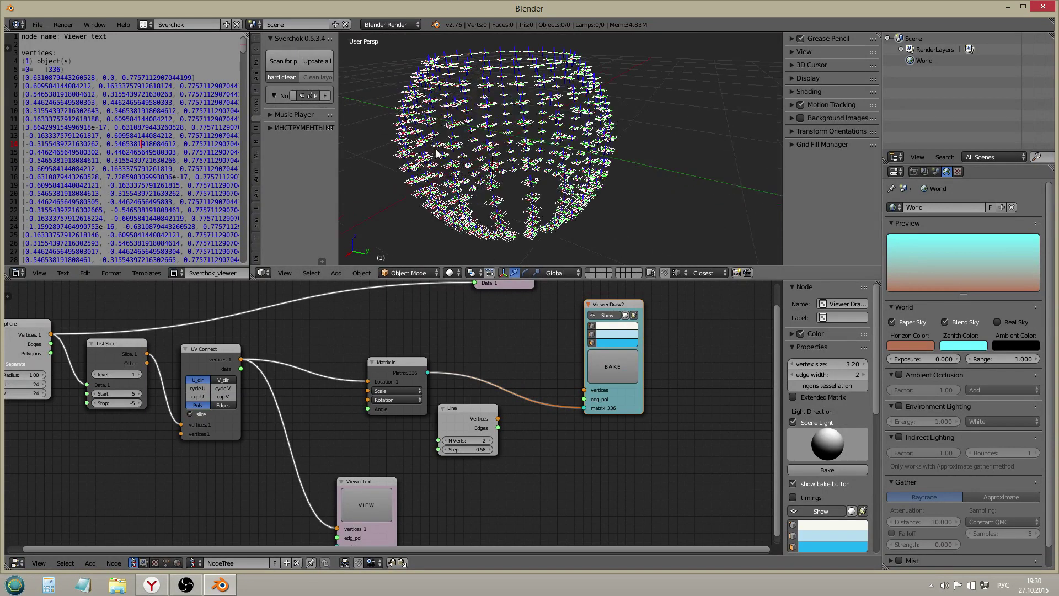
- Link Line's Vertices and Edges to Viewer Draw2's vertices and edg_pol, and set Line's Step to 0.88
drag(498, 418, 583, 399)
middle_drag(544, 210, 523, 216)
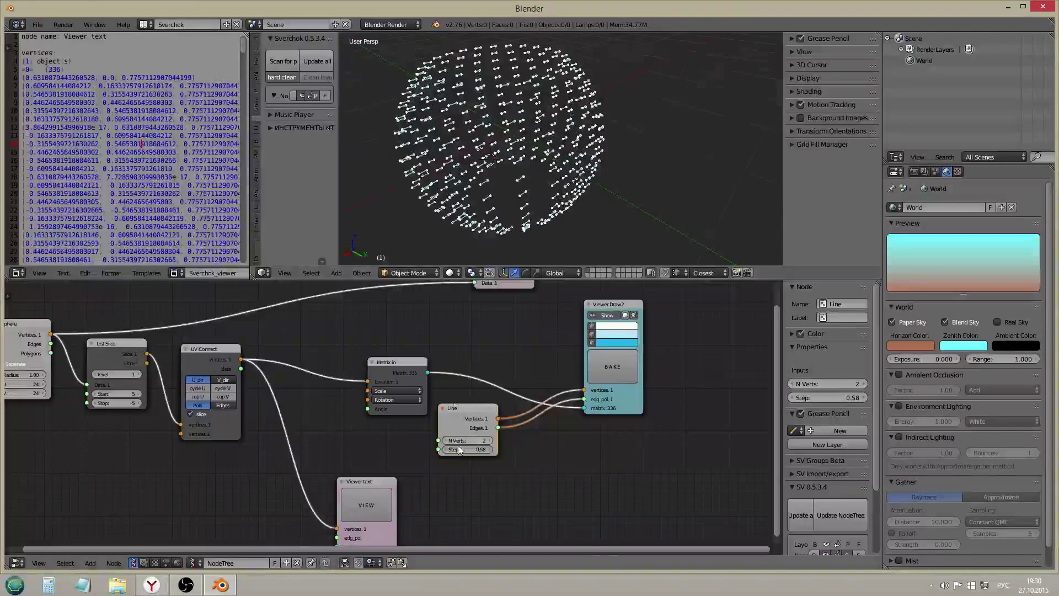
mouse_move(470, 449)
mouse_down()
mouse_move(490, 449)
mouse_move(461, 448)
mouse_up()
mouse_move(502, 152)
middle_down()
mouse_move(510, 180)
mouse_move(521, 173)
mouse_move(504, 158)
middle_up()
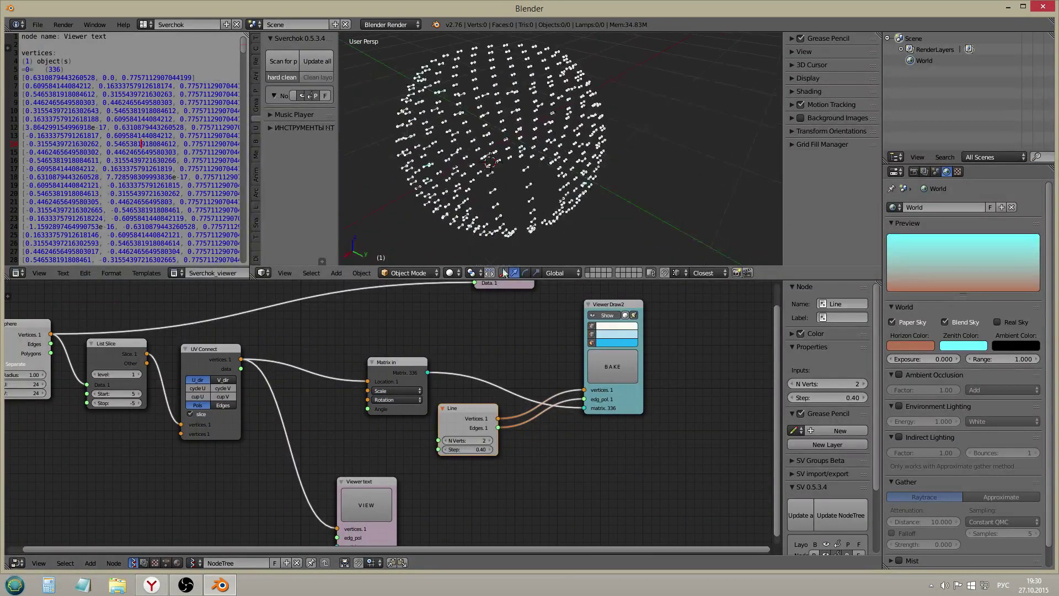
drag(464, 451, 491, 450)
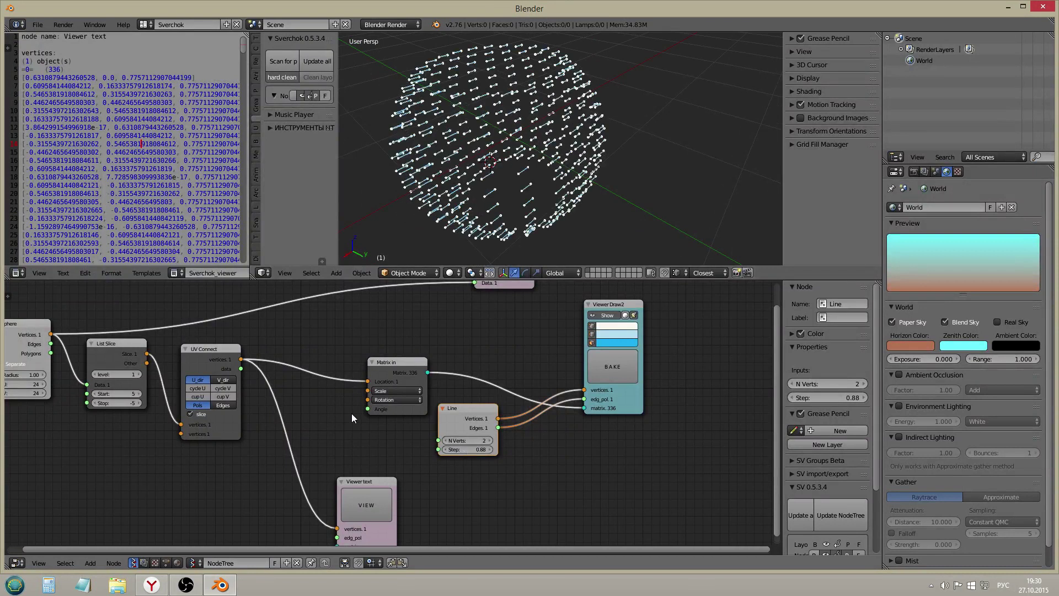
- Move the Matrix in node below the Line node, closer to Viewer Draw2
scroll(349, 415, down, 3)
scroll(378, 407, up, 4)
drag(388, 373, 465, 384)
scroll(439, 423, up, 3)
click(454, 417)
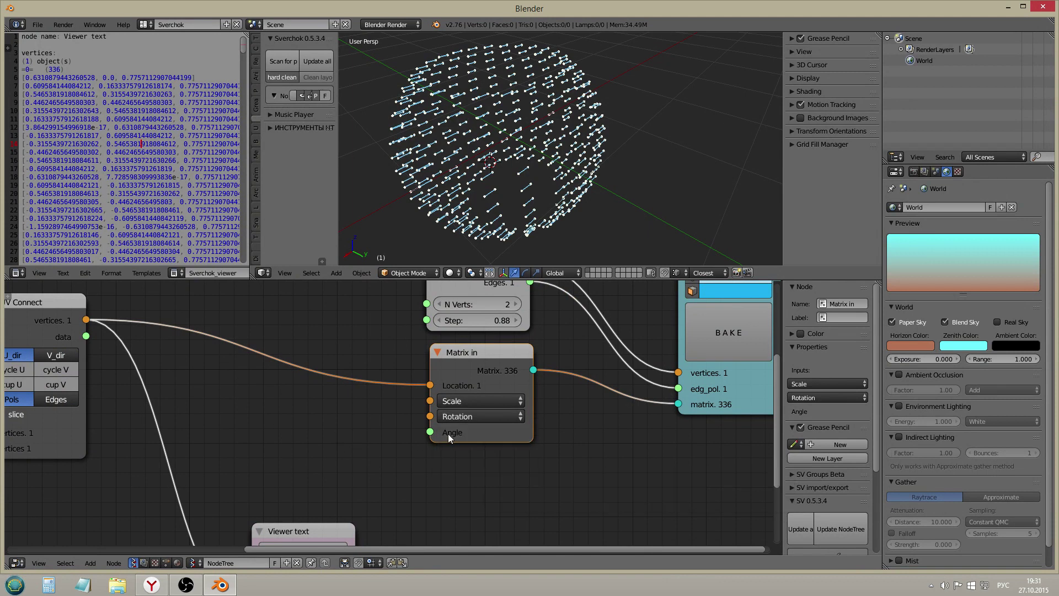
- Add a Range Float node beside Matrix in and switch it to Count mode
key(shift+a)
mouse_move(359, 405)
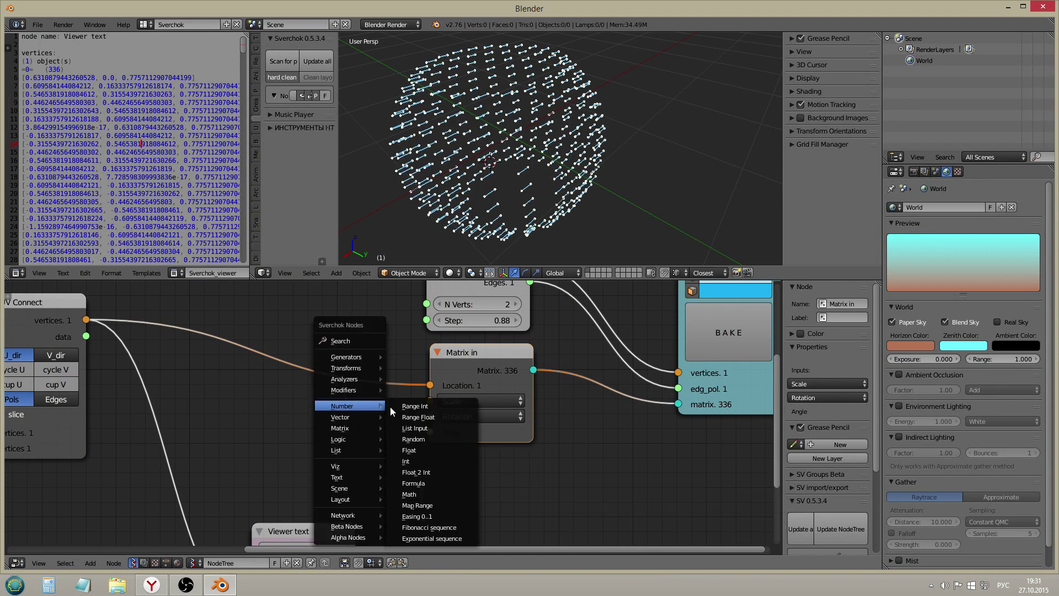
click(435, 424)
click(255, 415)
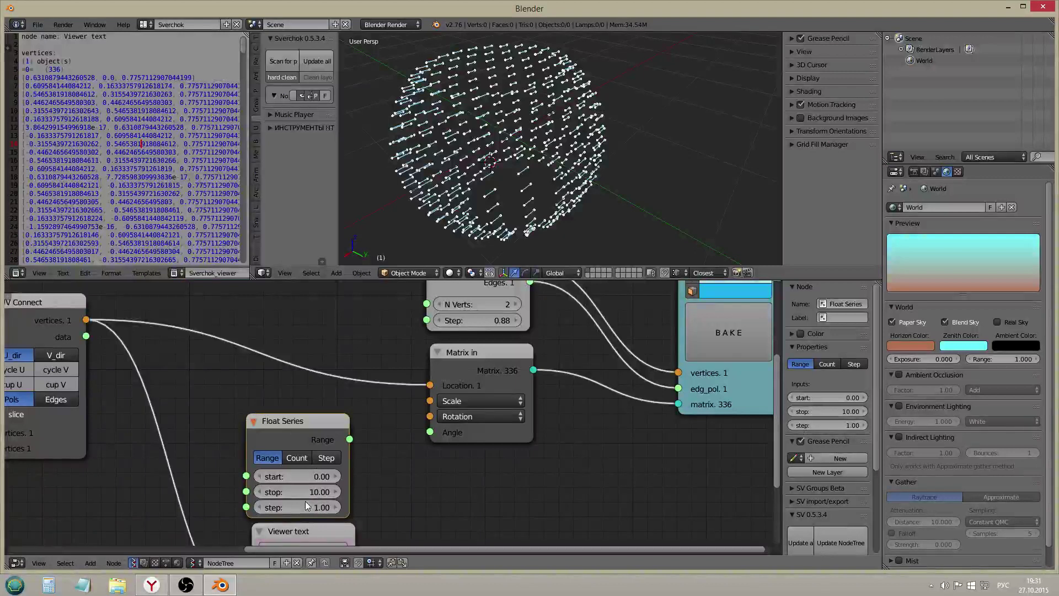
click(297, 457)
- Set the Float Series count to 336, matching the vertex total, and link its Range output to Matrix in's Angle
click(296, 511)
click(229, 375)
drag(46, 71, 62, 68)
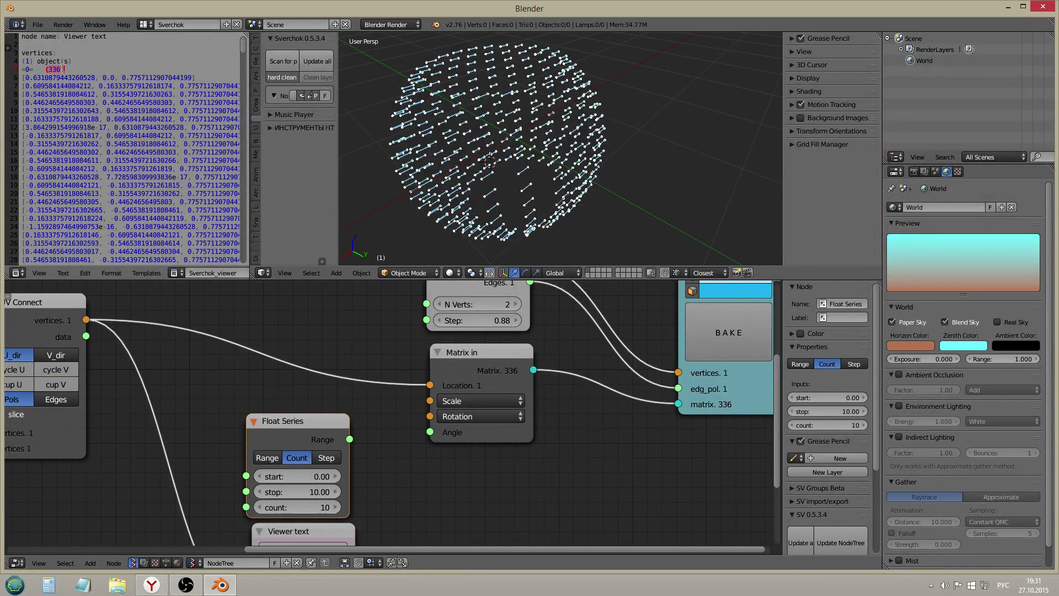
click(287, 506)
text(3)
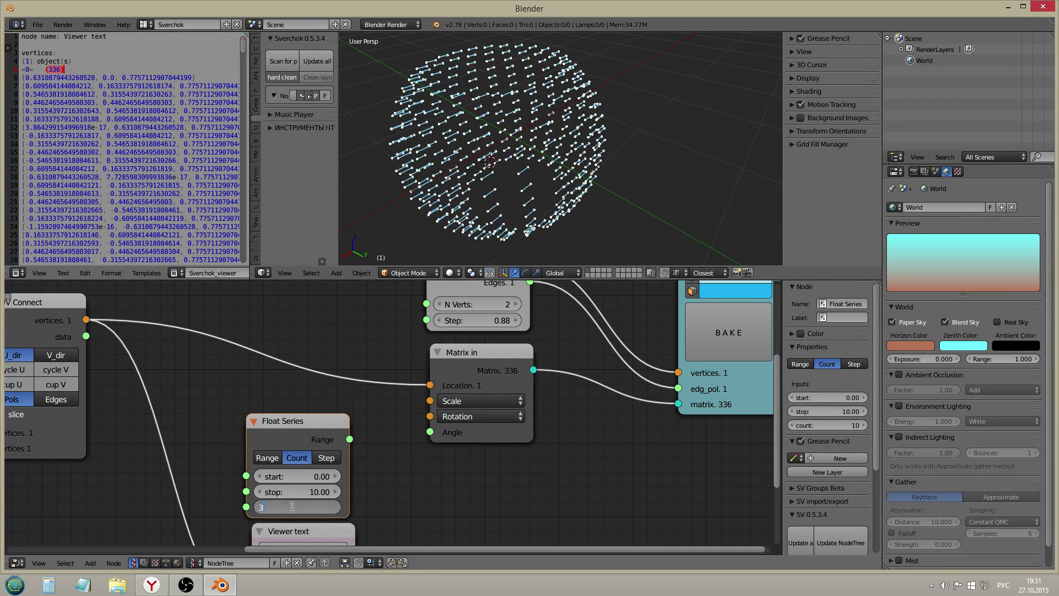
text(36)
key(Return)
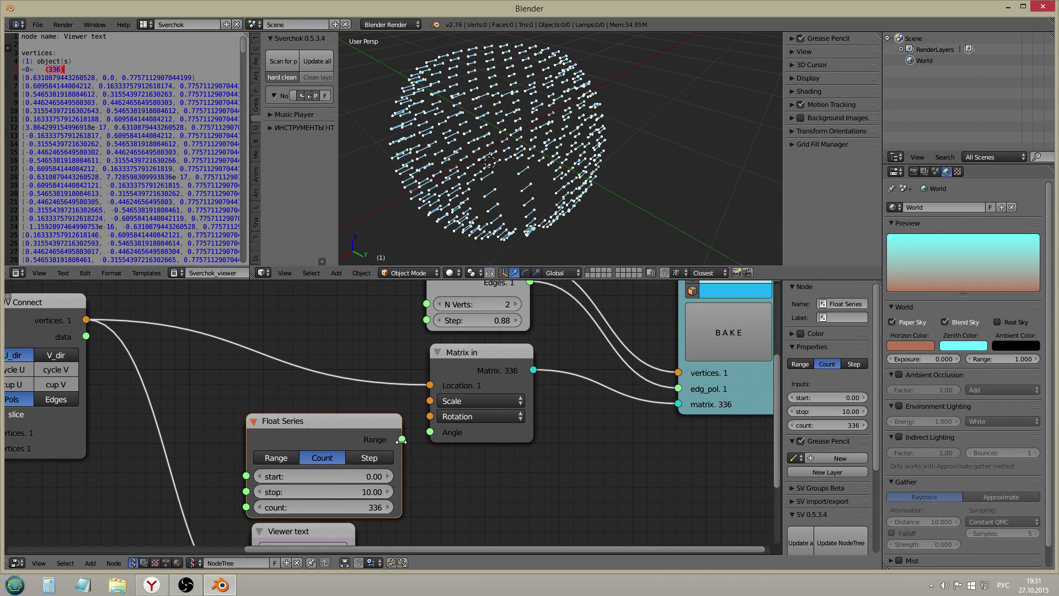
drag(354, 440, 444, 429)
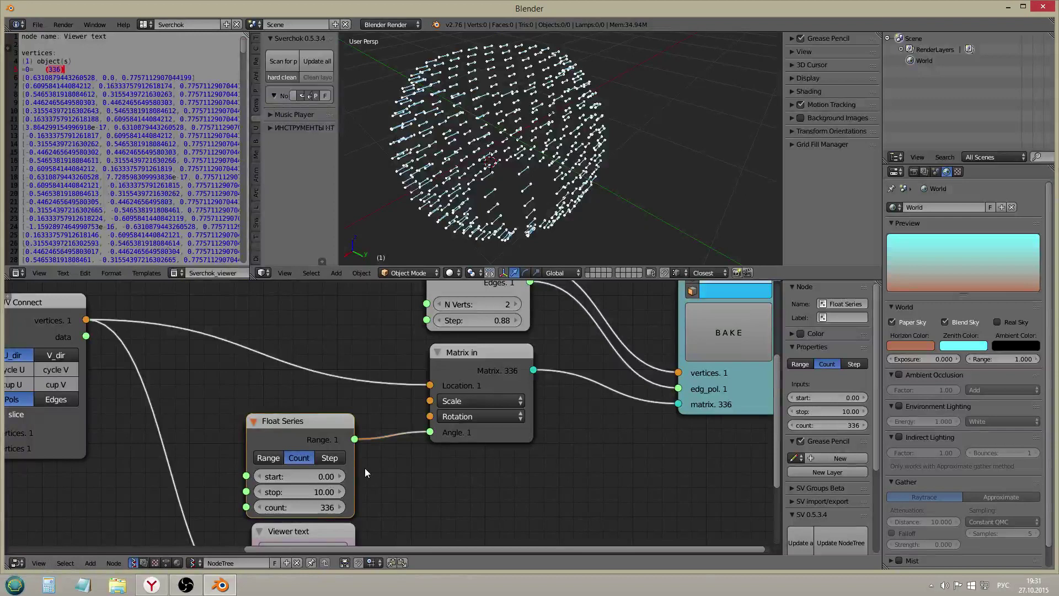
- Set the Float Series stop to 360 and its start to -30.36
click(306, 489)
text(360)
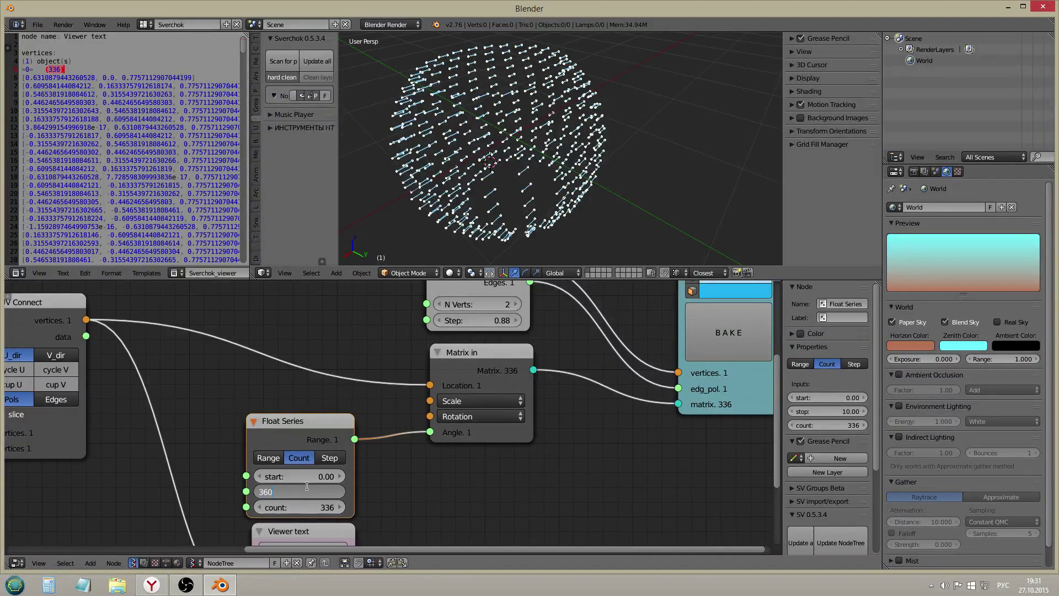
key(Return)
middle_drag(551, 155, 640, 94)
drag(325, 477, 281, 477)
- Set Matrix in's Rotation vector to Y 1 and Z 0
click(475, 416)
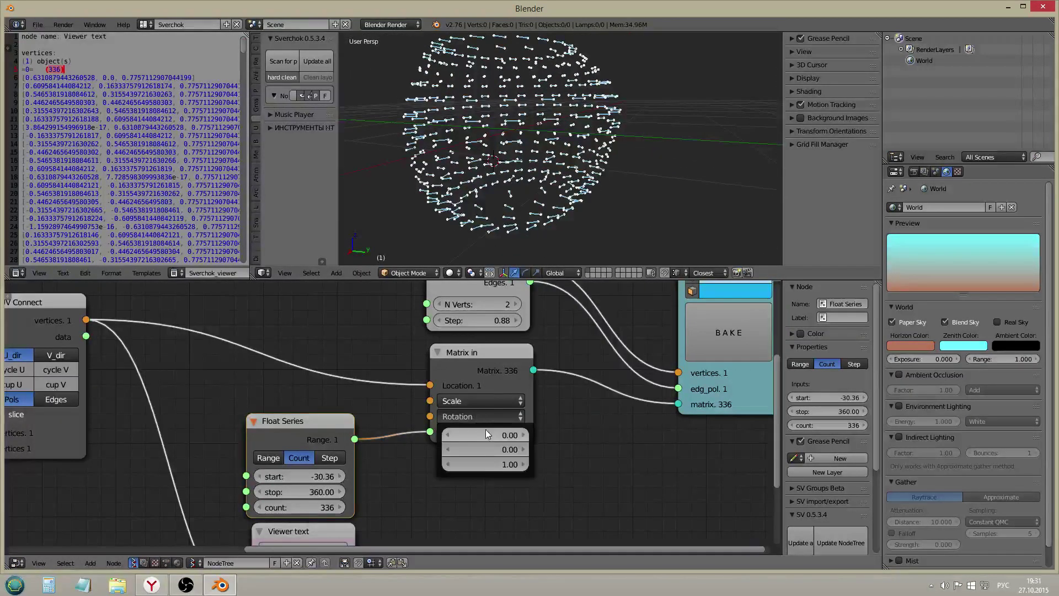
click(483, 463)
text(0)
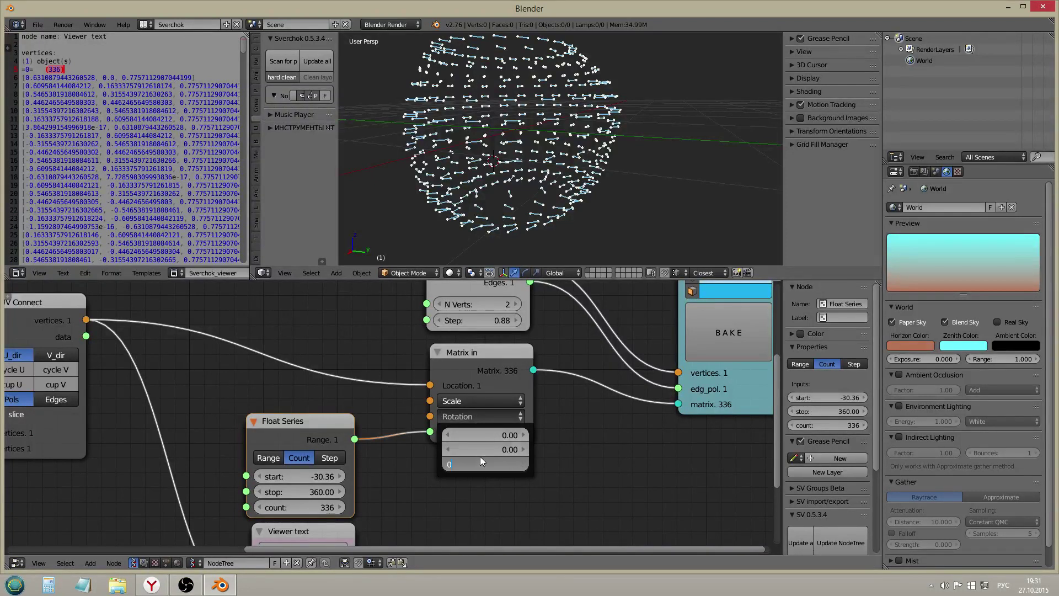
key(Return)
click(481, 451)
text(1)
key(Return)
middle_drag(542, 162, 492, 163)
- Set the X component of Matrix in's Rotation vector to 1
click(481, 413)
click(479, 433)
text(1)
key(Return)
middle_drag(558, 83, 544, 138)
- Set Matrix in's Rotation vector to X 0, Y 0 and Z 1
click(475, 416)
click(477, 433)
text(0)
key(Return)
click(481, 449)
text(0)
key(Return)
click(482, 463)
text(1)
key(Return)
middle_drag(537, 130, 584, 104)
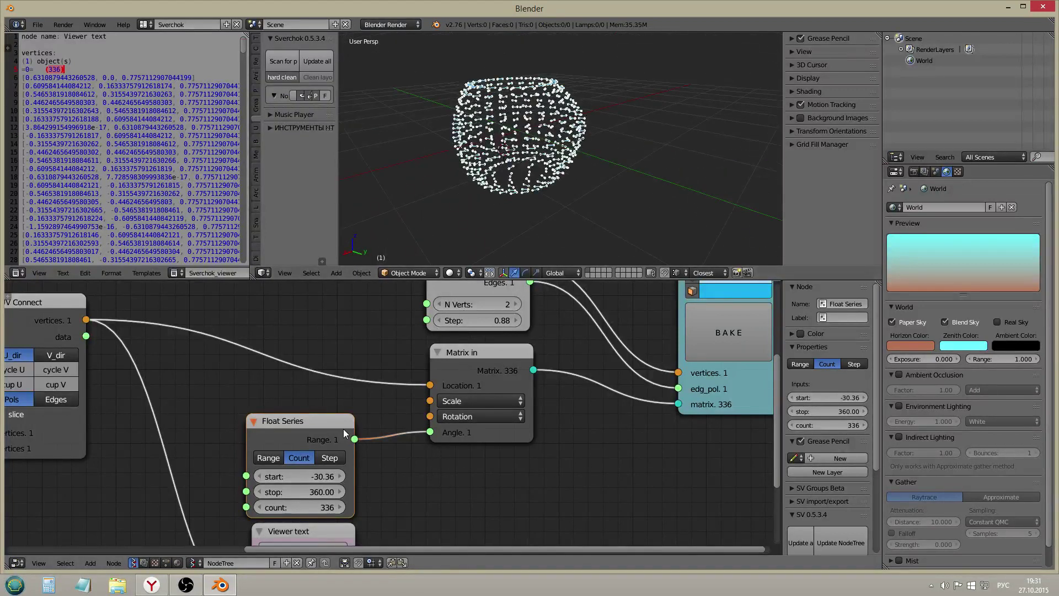
- Delete the Float Series node feeding Matrix in's Angle
key(x)
scroll(399, 420, down, 1)
middle_drag(420, 419, 455, 399)
middle_drag(319, 398, 377, 423)
scroll(433, 430, down, 1)
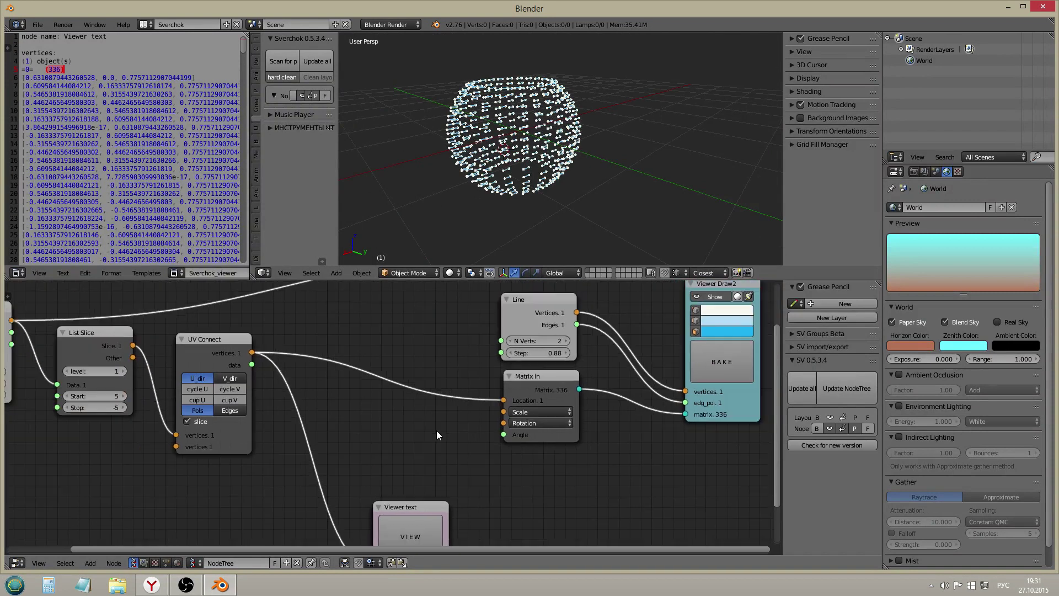
- Add an axis vector node set to Z beside Line and link its Vectors output to Matrix in's Rotation
key(shift+a)
mouse_move(402, 437)
click(476, 437)
click(383, 326)
drag(435, 340, 462, 372)
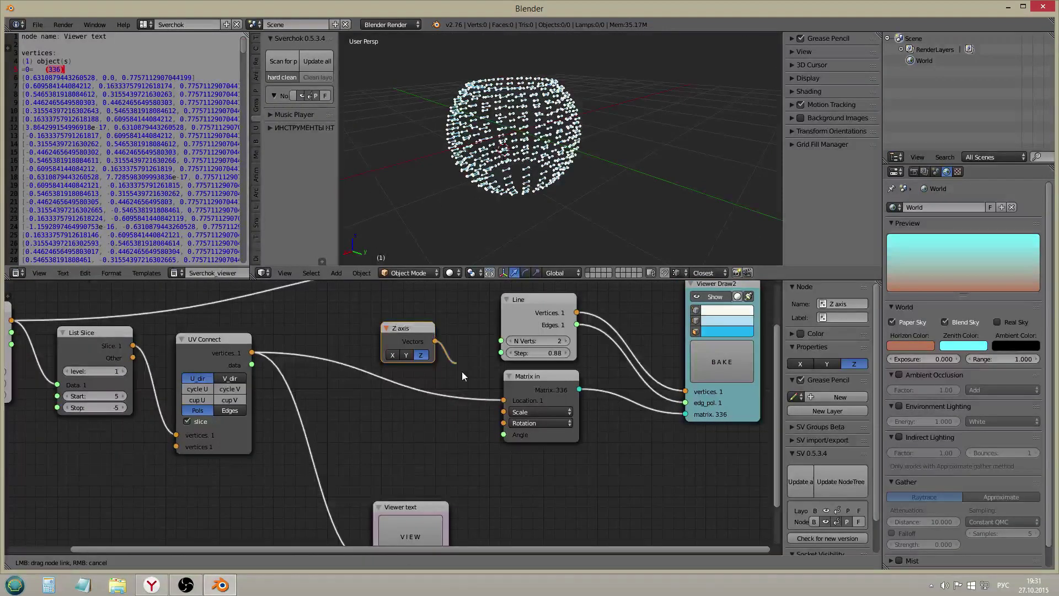
drag(488, 431, 500, 422)
drag(400, 333, 390, 317)
click(397, 339)
click(409, 338)
- Search the nodes for "normal" and add a Vertex Normal node in the free area below Matrix in
key(shift+a)
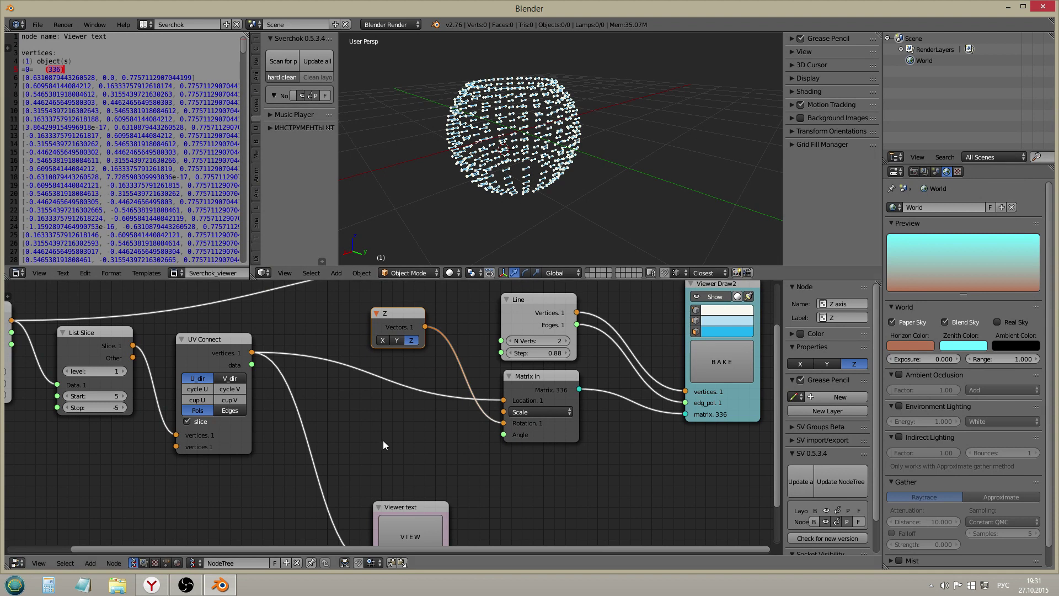
key(shift+a)
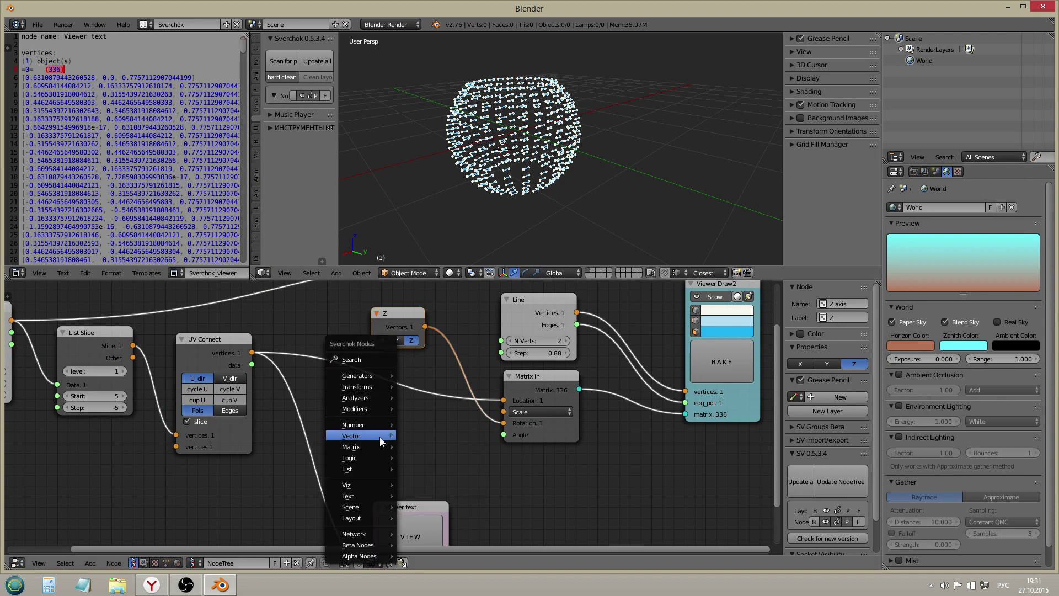
click(362, 356)
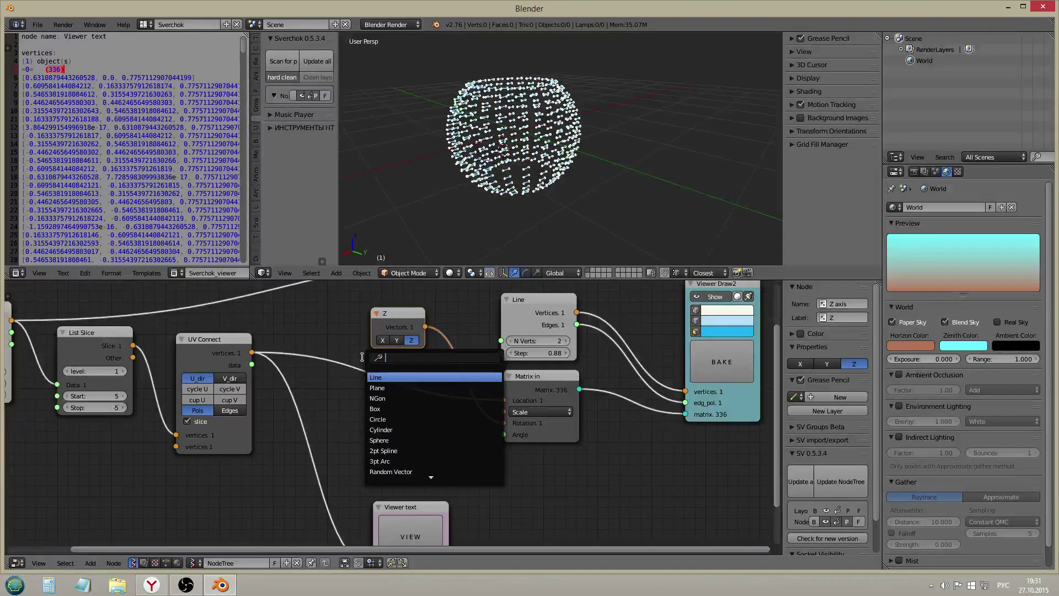
text(тщкьфд)
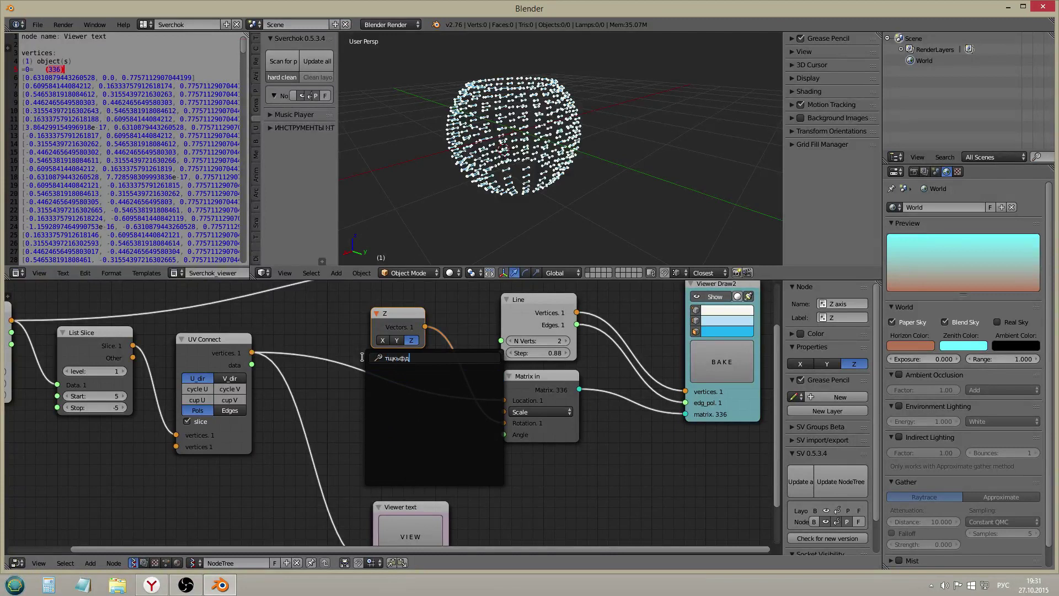
key(BackSpace)
key(BackSpace)
key(BackSpace)
key(BackSpace)
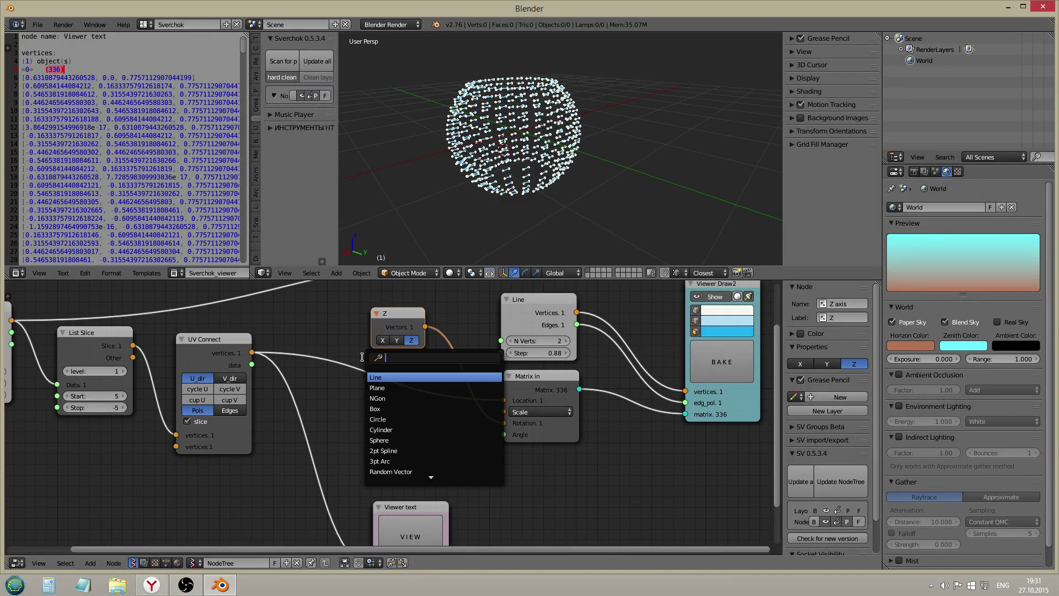
text(normal)
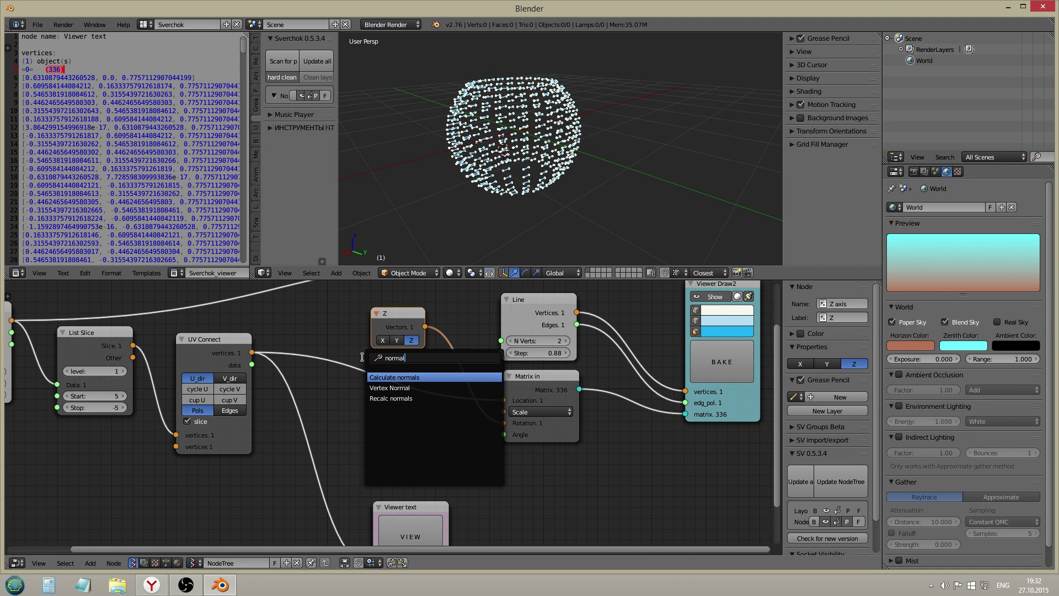
click(417, 386)
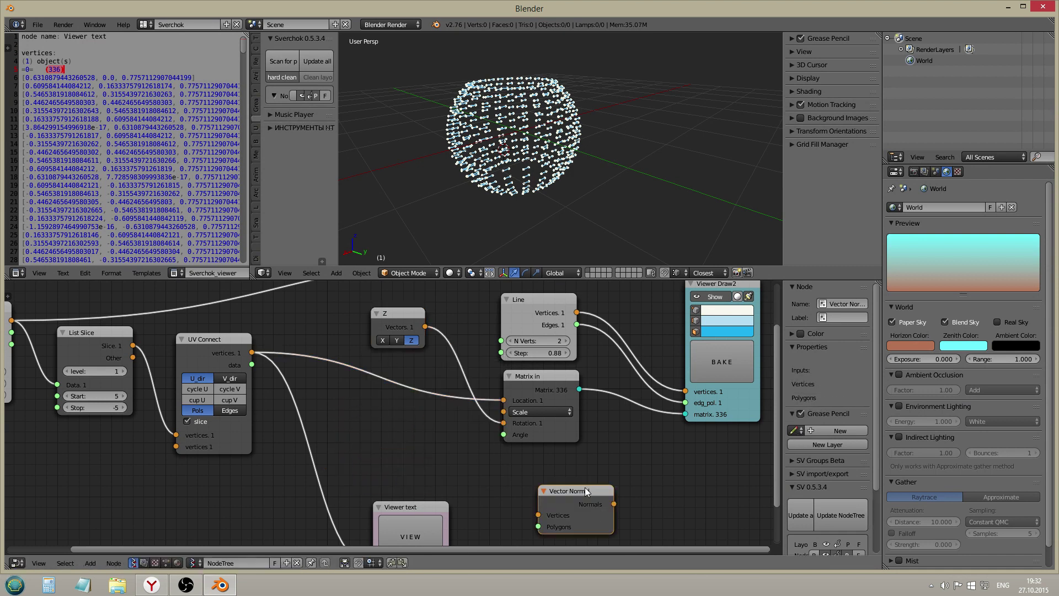
click(584, 488)
middle_drag(584, 487, 514, 366)
drag(514, 366, 520, 458)
- Search the nodes for "normal" again and add a Calculate normals node just above Vector Normal
key(shift+a)
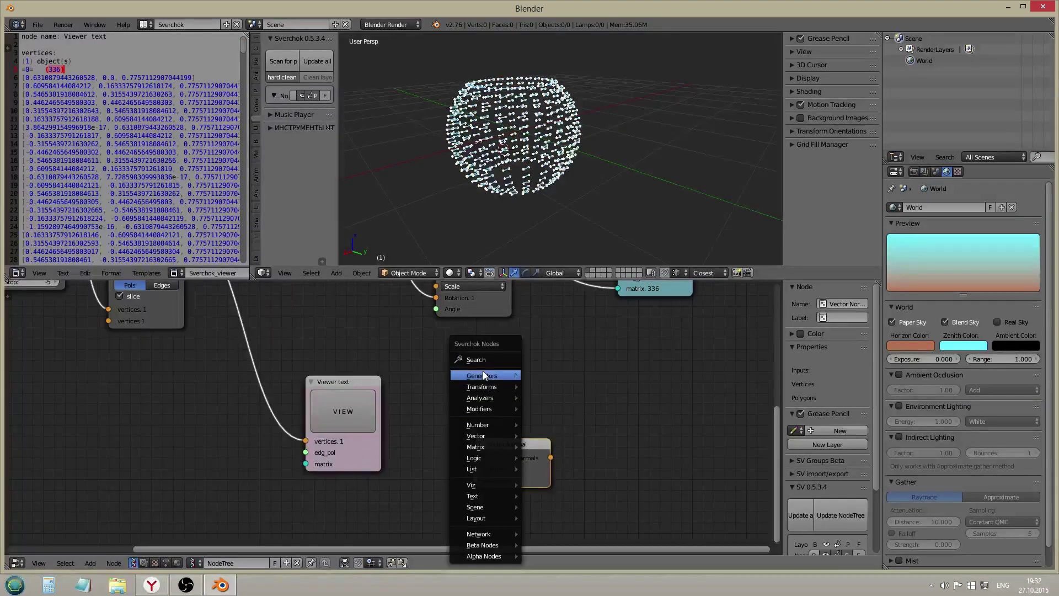
click(482, 357)
text(normal)
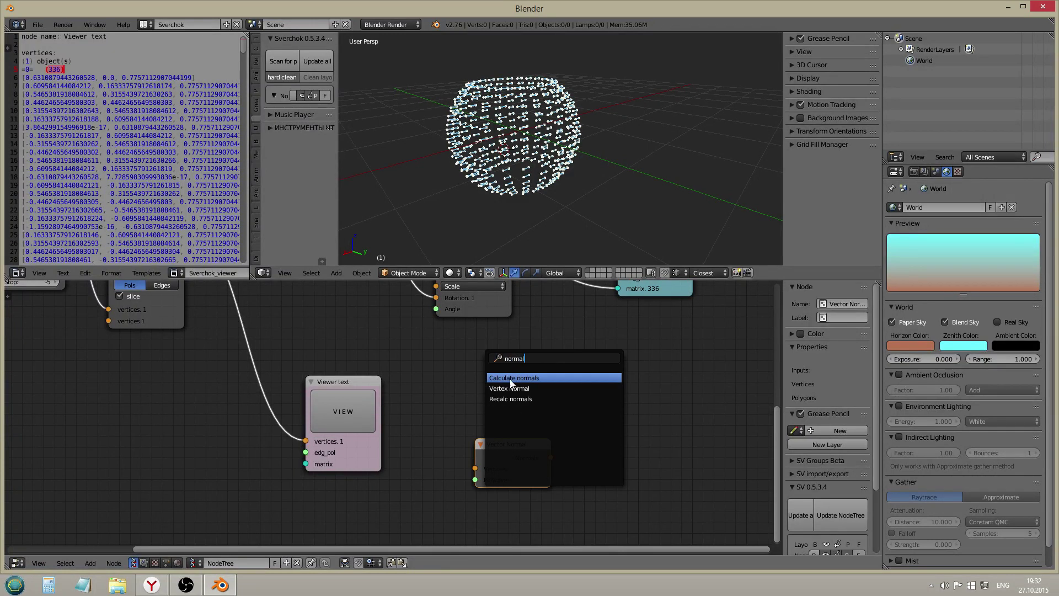
click(510, 380)
click(501, 386)
drag(513, 459, 511, 465)
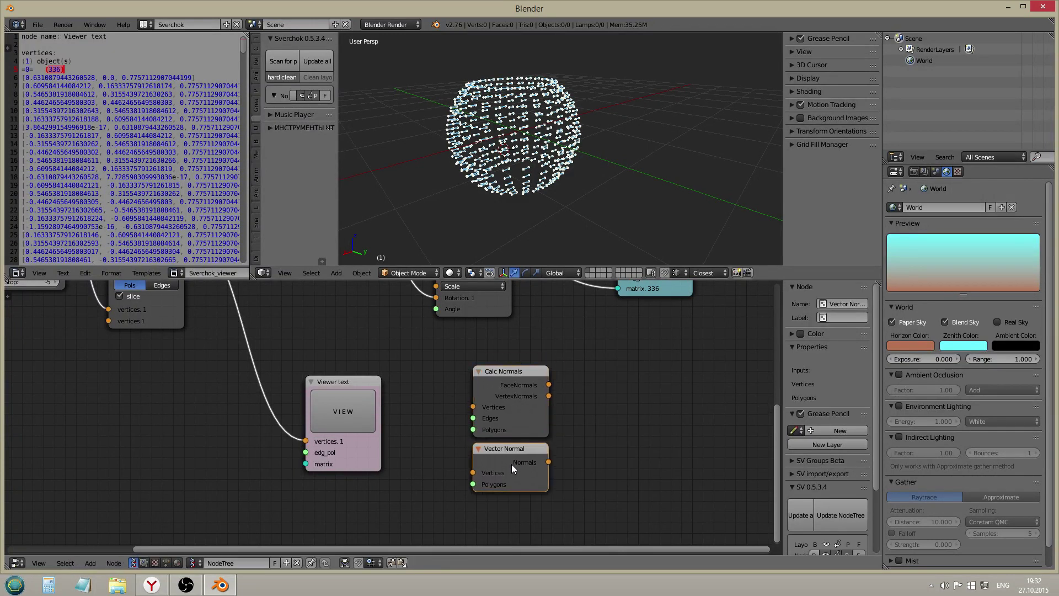
- Add a Centers Polygons analyzer node below Vector Normal
key(shift+a)
mouse_move(510, 397)
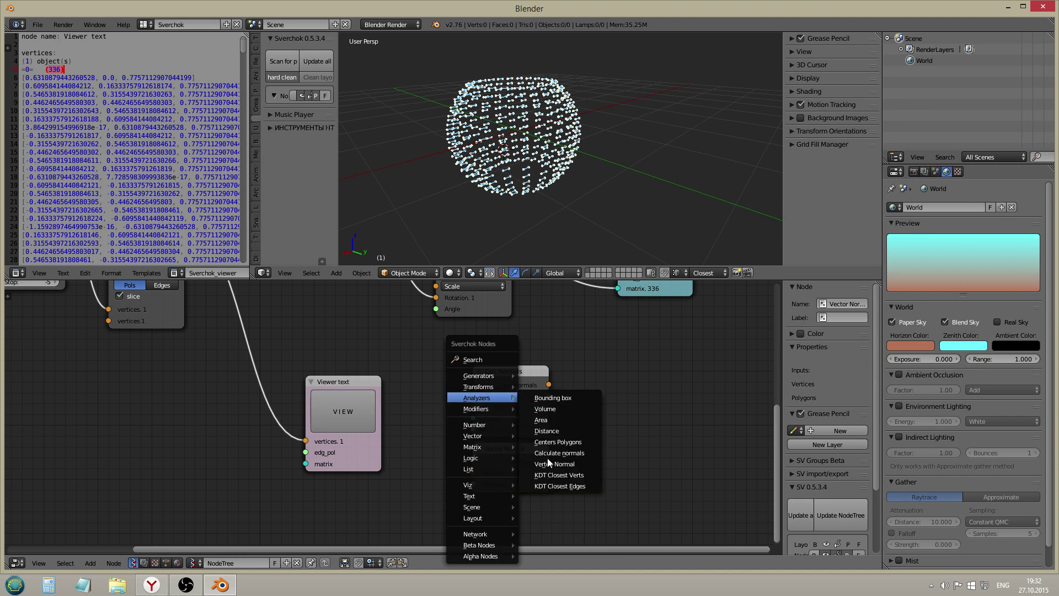
click(551, 442)
middle_drag(472, 496, 436, 408)
drag(471, 430, 477, 435)
scroll(492, 414, down, 2)
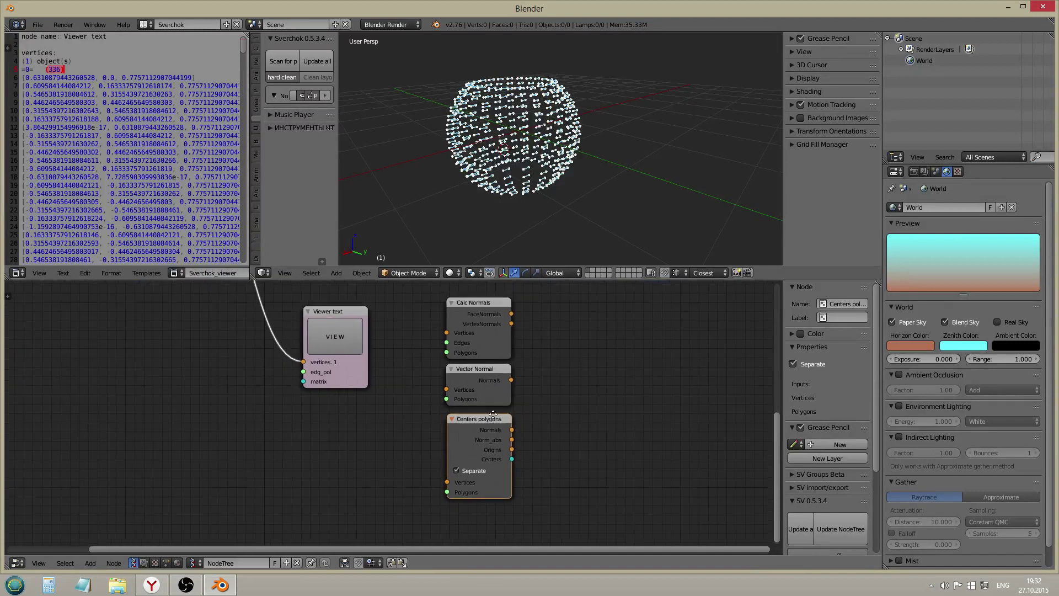
scroll(492, 414, up, 2)
middle_drag(504, 482, 515, 427)
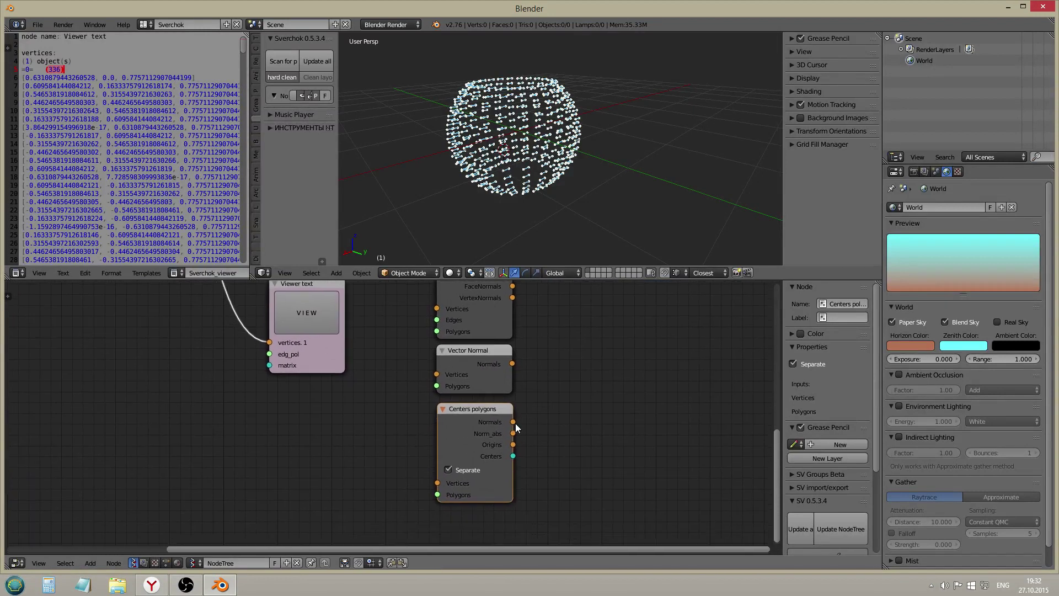
drag(476, 412, 476, 431)
- Delete the Centers polygons node
scroll(523, 460, down, 2)
middle_drag(522, 460, 538, 481)
drag(530, 484, 551, 459)
key(x)
mouse_move(494, 453)
middle_down()
mouse_move(503, 356)
mouse_move(496, 472)
middle_up()
scroll(495, 472, up, 1)
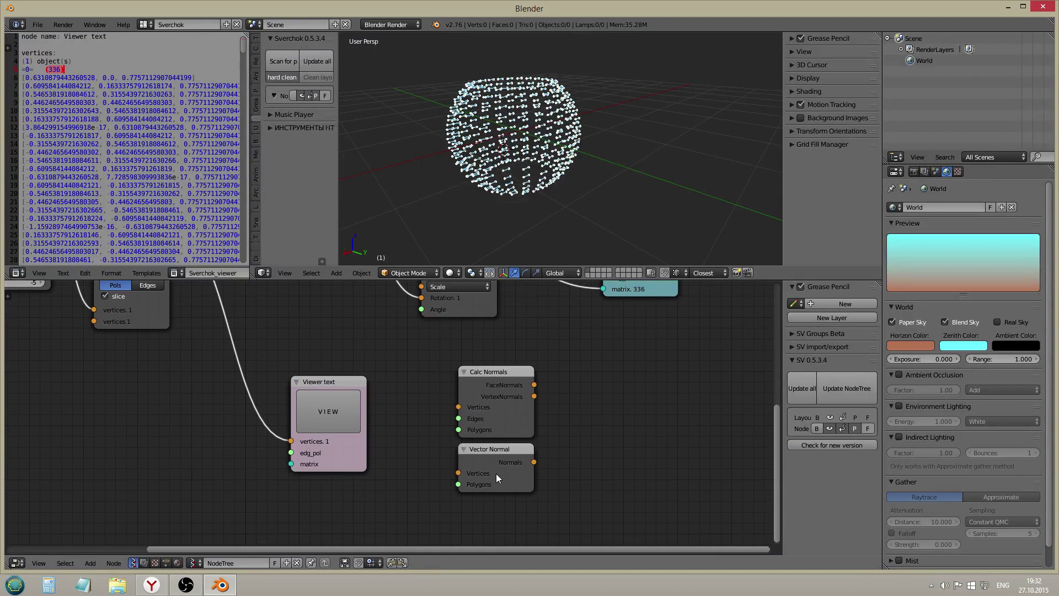
- Delete the Vector Normal node, keeping Calc Normals
click(495, 473)
mouse_move(483, 457)
mouse_down()
mouse_move(493, 459)
mouse_move(484, 456)
mouse_up()
mouse_move(496, 395)
mouse_down()
mouse_move(488, 379)
mouse_move(498, 392)
mouse_up()
scroll(498, 392, down, 1)
middle_drag(498, 391, 572, 463)
drag(593, 521, 592, 404)
key(x)
- Place Calc Normals beside UV Connect and link UV Connect's vertices and data to its Vertices and Polygons inputs
drag(572, 473, 393, 358)
mouse_move(268, 311)
mouse_down()
mouse_move(340, 356)
mouse_move(357, 388)
mouse_move(277, 339)
mouse_move(268, 322)
mouse_up()
middle_drag(448, 375, 364, 426)
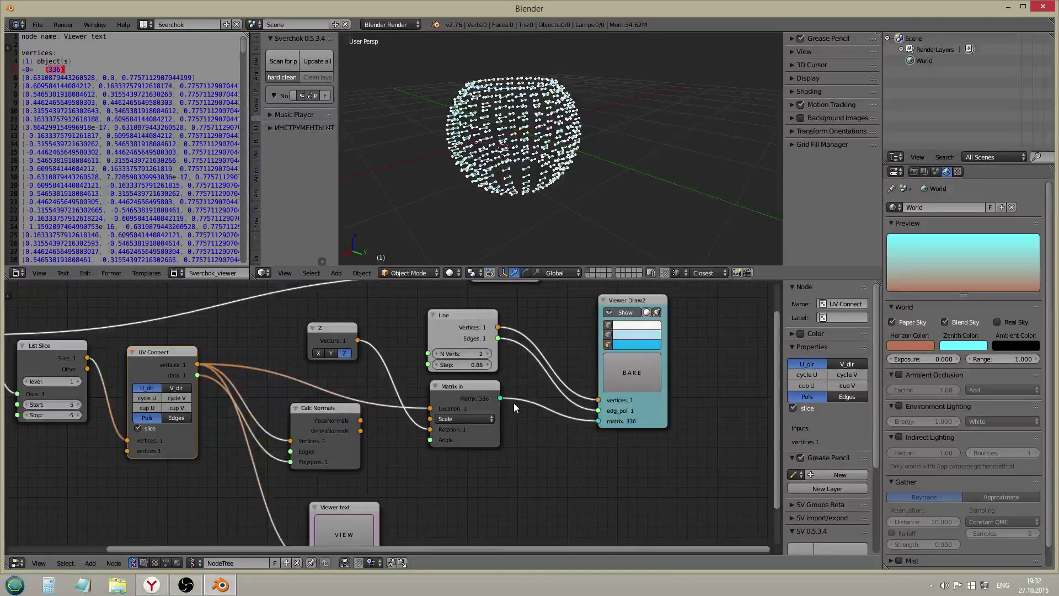
- Cut the Line and Matrix in links to Viewer Draw2 and link Calc Normals' VertexNormals to its vertices input
mouse_move(557, 368)
ctrl+right_down()
mouse_move(547, 419)
mouse_move(555, 365)
ctrl+right_up()
drag(360, 421, 598, 399)
middle_drag(481, 157, 512, 101)
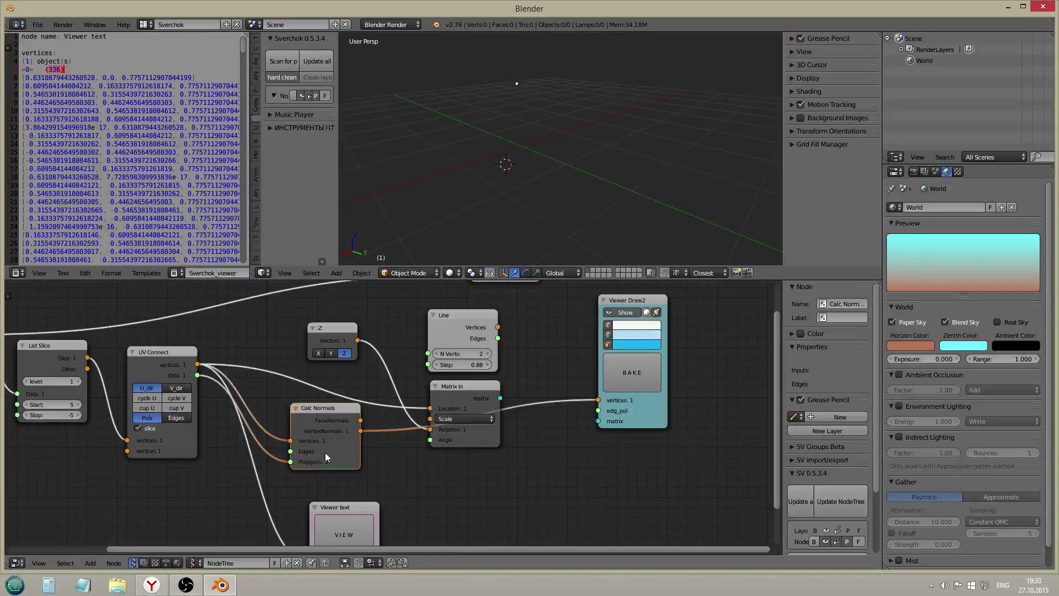
drag(325, 453, 339, 455)
- Move Viewer text below Viewer Draw2 and link Calc Normals' VertexNormals output to its vertices input
scroll(373, 500, down, 1)
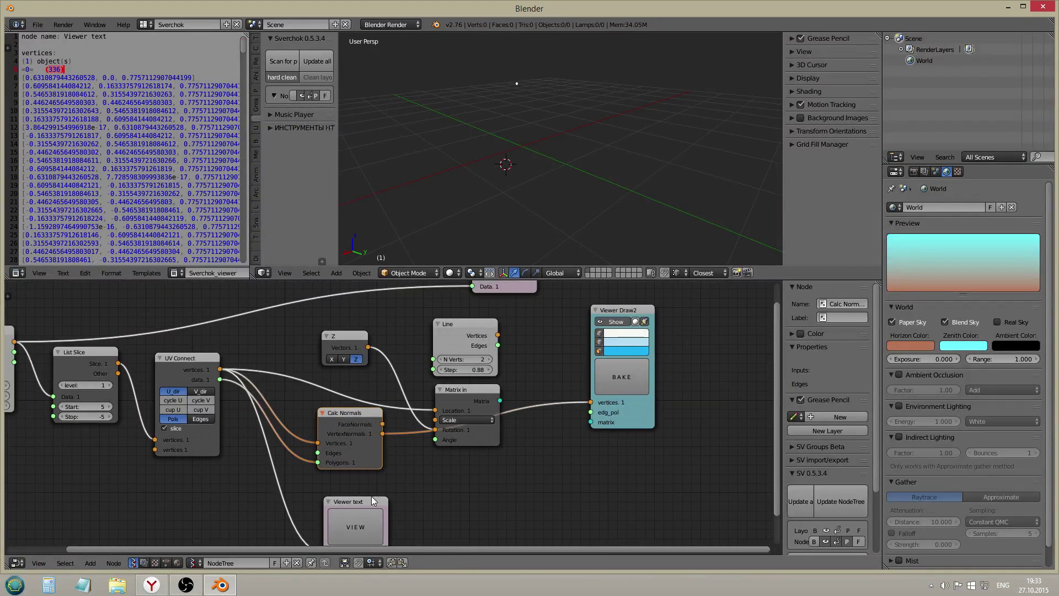
drag(356, 505, 590, 438)
drag(383, 434, 558, 486)
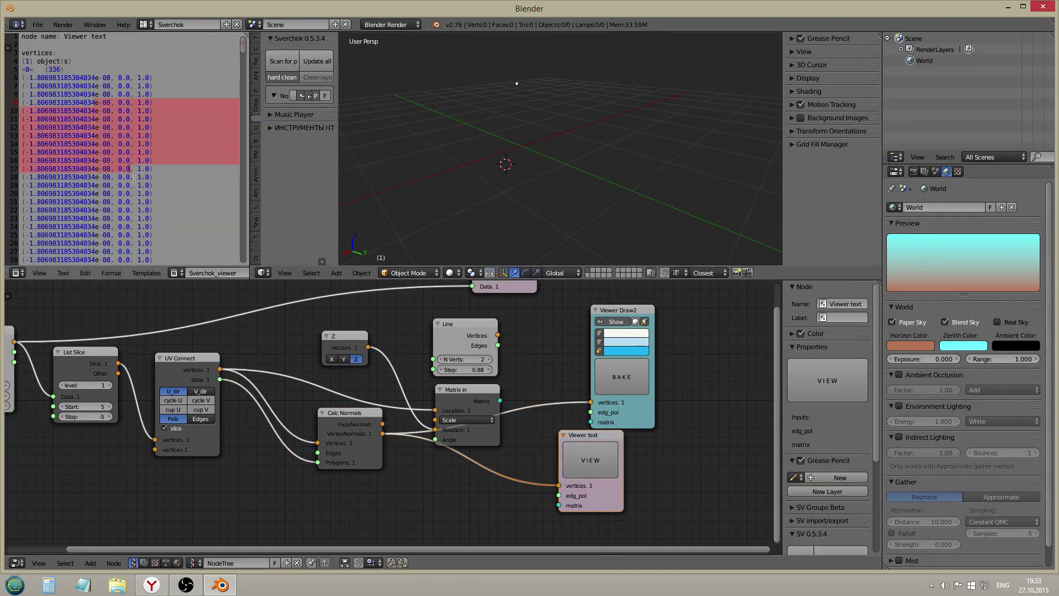
scroll(265, 425, up, 2)
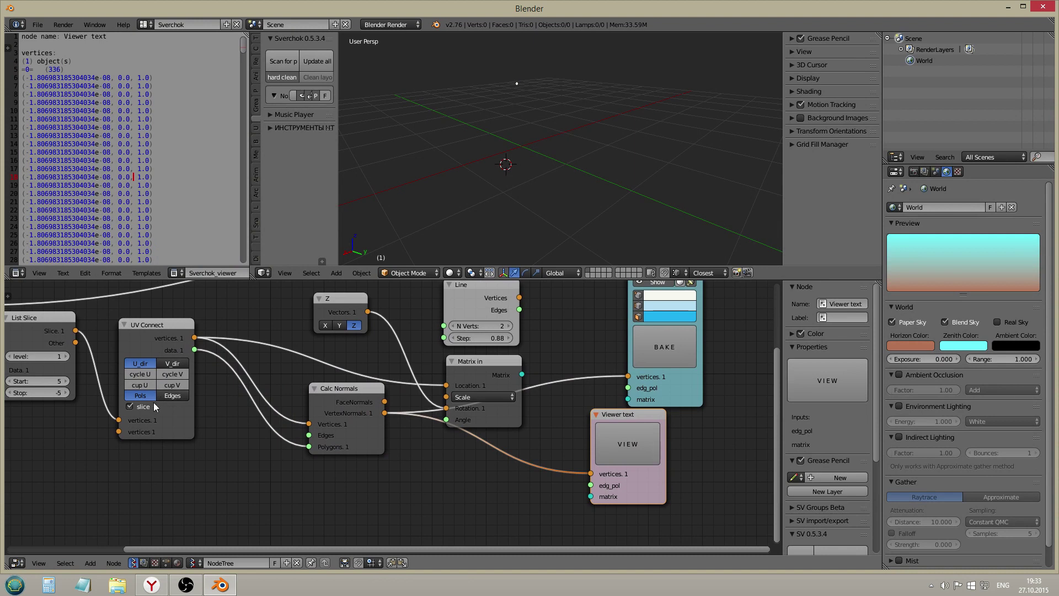
- Link UV Connect's vertices to Viewer text and turn off UV Connect's slice option
drag(194, 337, 590, 473)
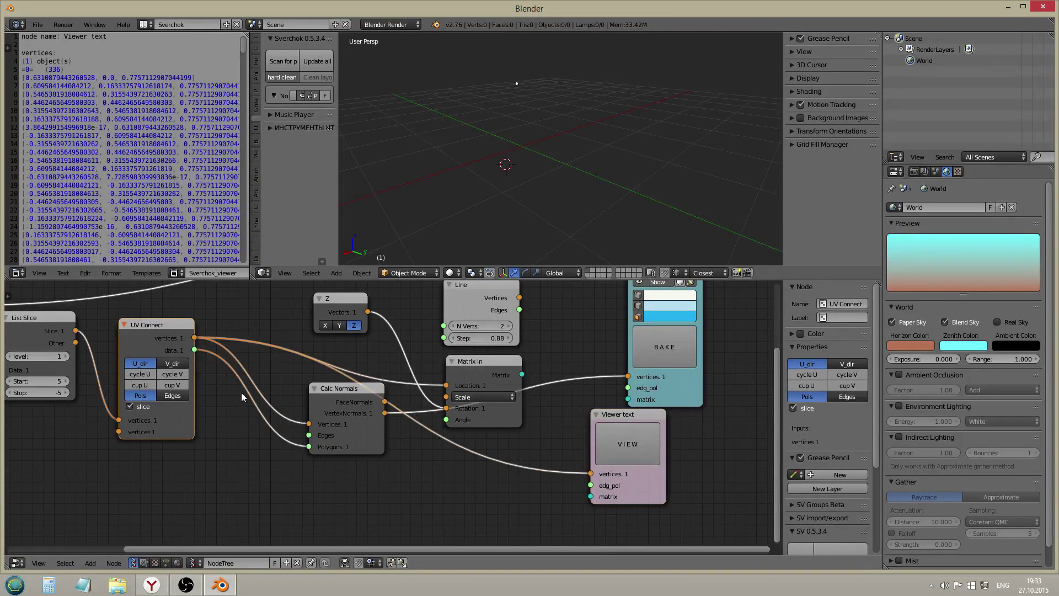
drag(196, 350, 313, 391)
click(132, 407)
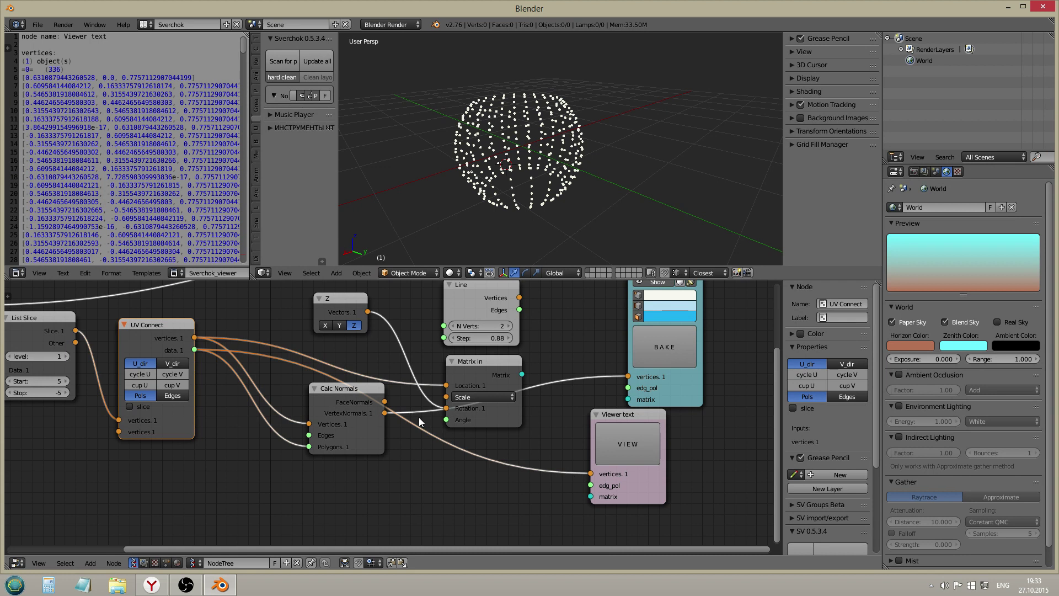
- Relink Calc Normals' VertexNormals output to Viewer text's vertices and move the two nodes further apart
drag(385, 413, 590, 474)
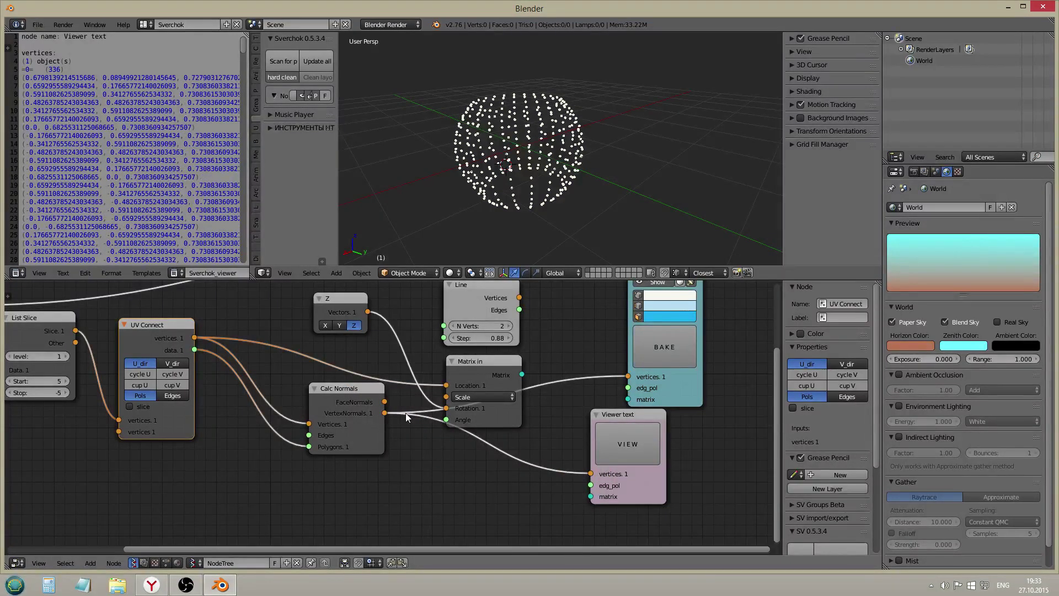
drag(347, 408, 312, 412)
drag(614, 495, 658, 531)
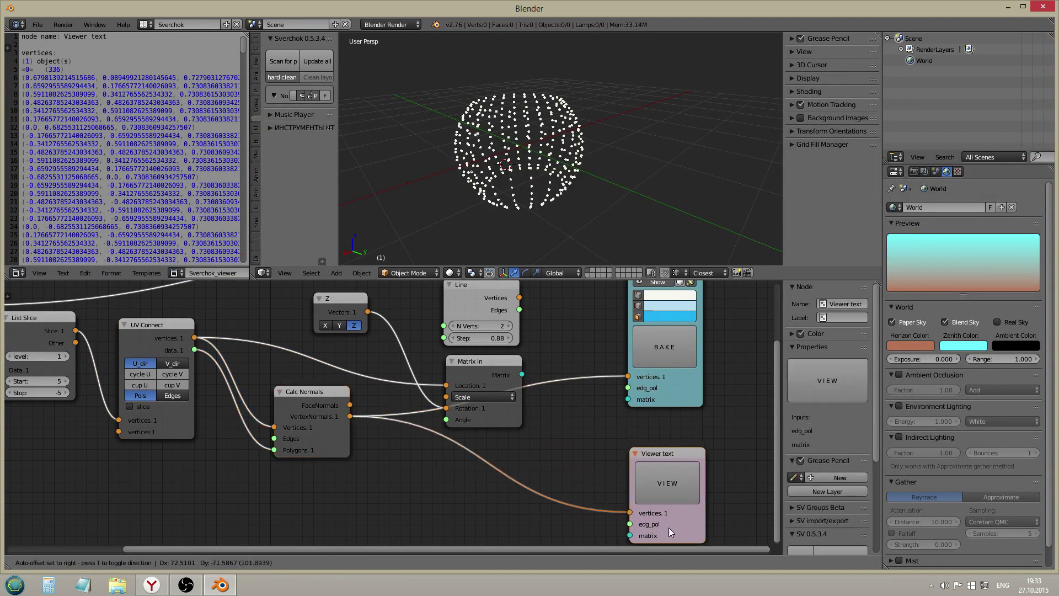
middle_drag(551, 417, 524, 436)
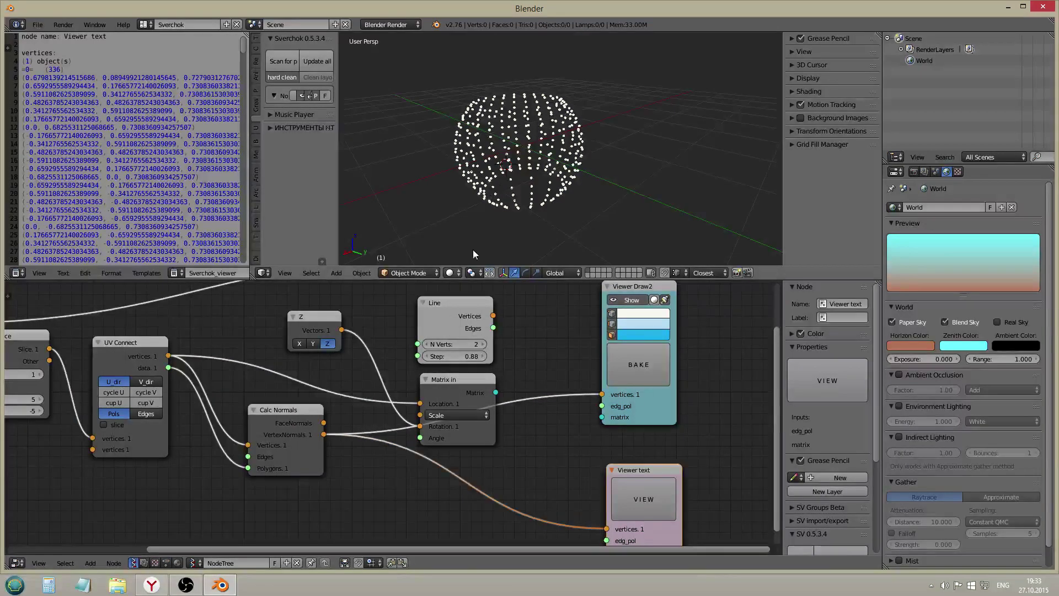
middle_drag(533, 462, 519, 443)
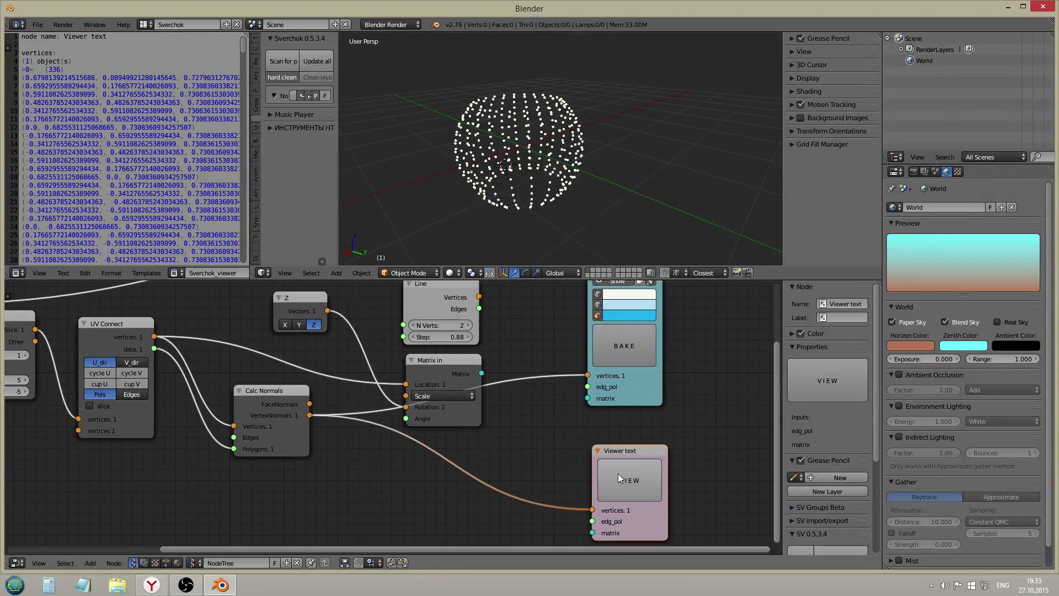
- Examine the vertex normal vectors listed in the Viewer text output
drag(52, 79, 106, 133)
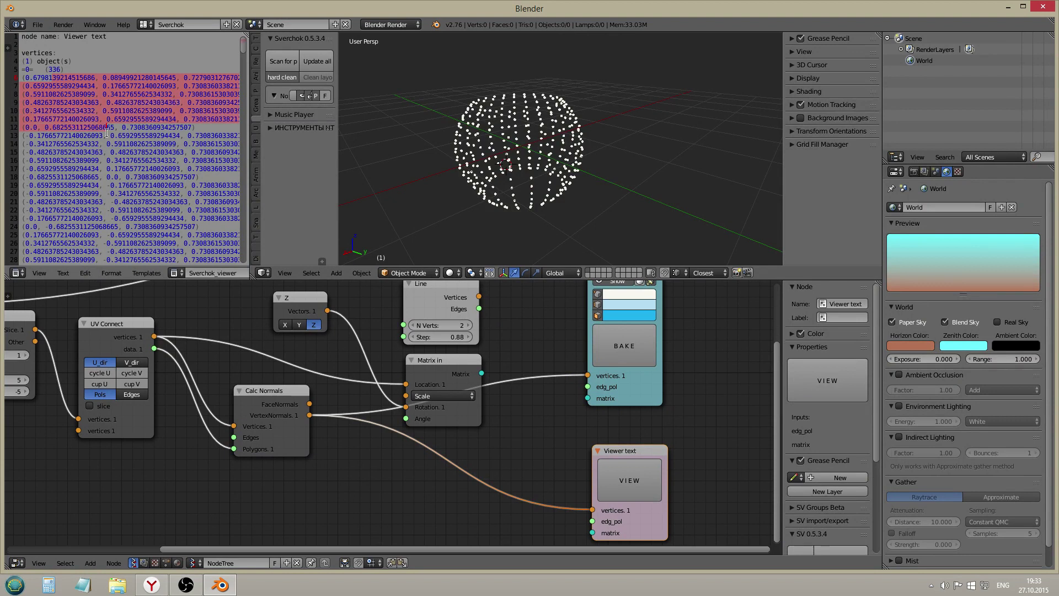
drag(107, 133, 140, 184)
click(141, 185)
drag(61, 161, 147, 212)
scroll(147, 212, down, 9)
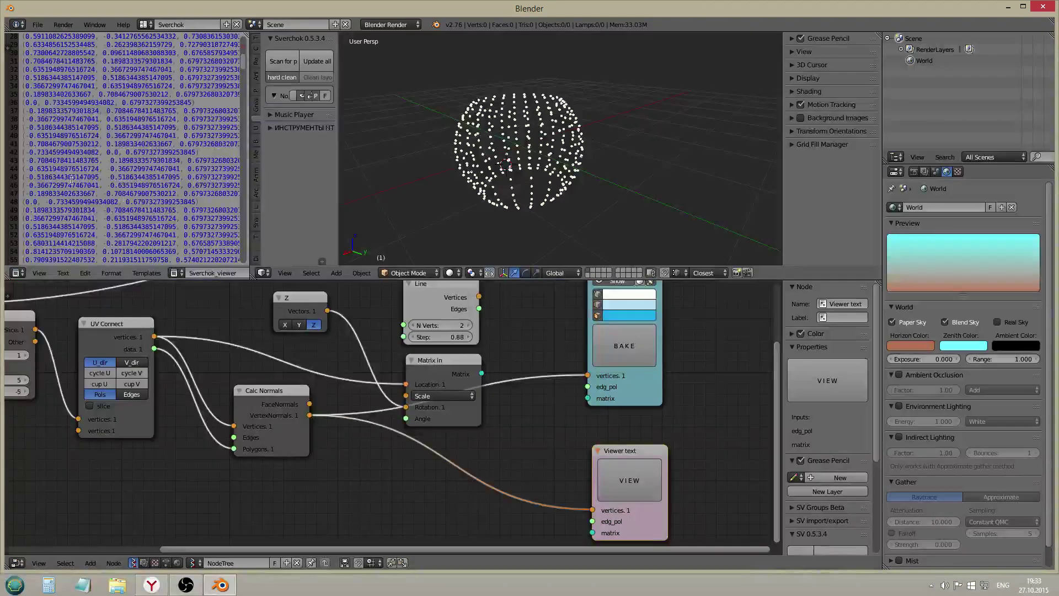
- Rearrange the nodes, shifting Calc Normals and Z outward, Matrix in up toward Line, and Viewer Draw2 down near Viewer text
drag(279, 413, 257, 413)
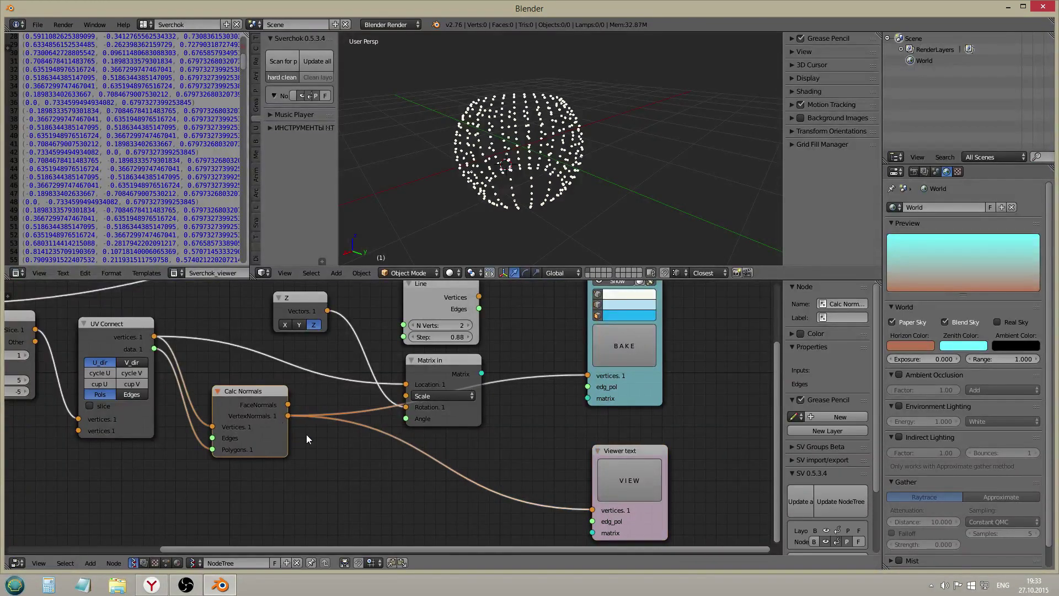
scroll(328, 434, down, 1)
drag(296, 316, 285, 309)
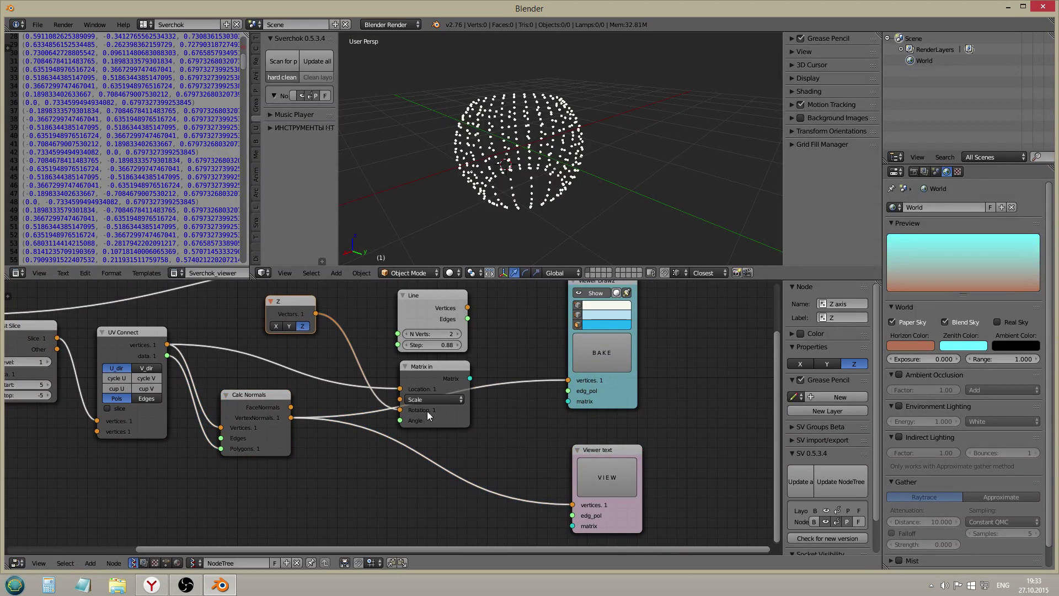
drag(427, 413, 424, 398)
click(606, 504)
drag(591, 376, 611, 413)
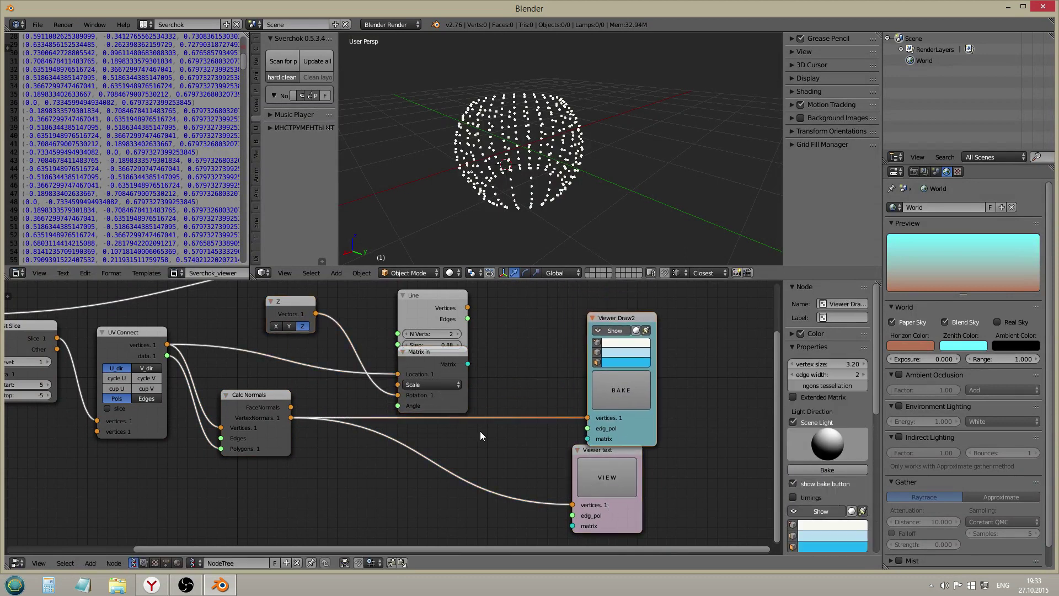
- Link Calc Normals' VertexNormals output to Matrix in's Angle input
scroll(282, 419, up, 1)
drag(291, 415, 406, 406)
drag(416, 404, 421, 402)
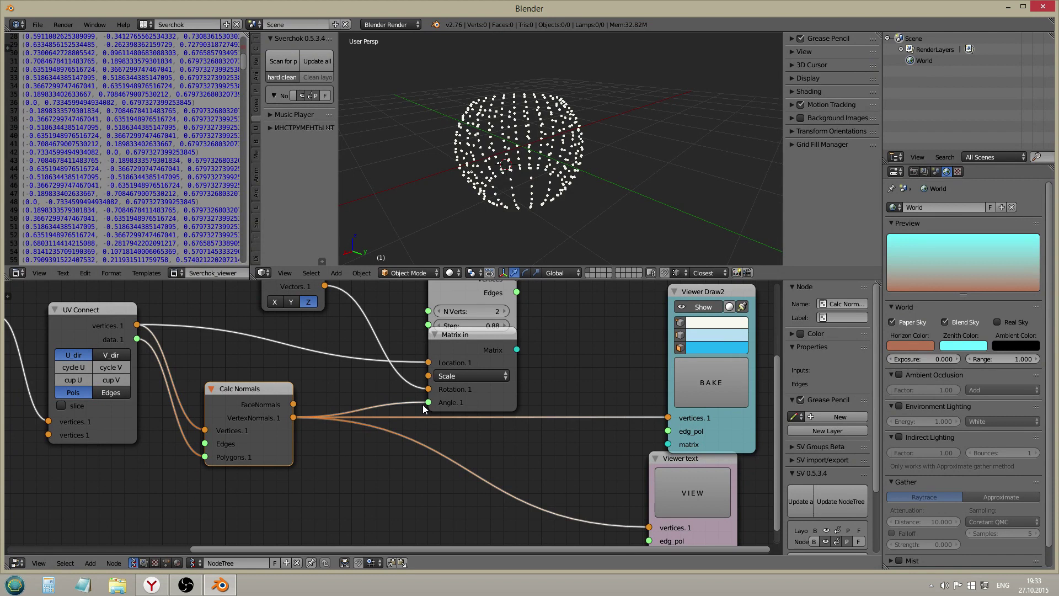
- Unlink Viewer Draw2's vertices input and link Matrix in's Matrix output to Viewer Draw2's matrix input
middle_drag(513, 400, 450, 414)
drag(563, 460, 518, 430)
mouse_move(419, 389)
mouse_down()
mouse_move(570, 484)
mouse_move(598, 456)
mouse_up()
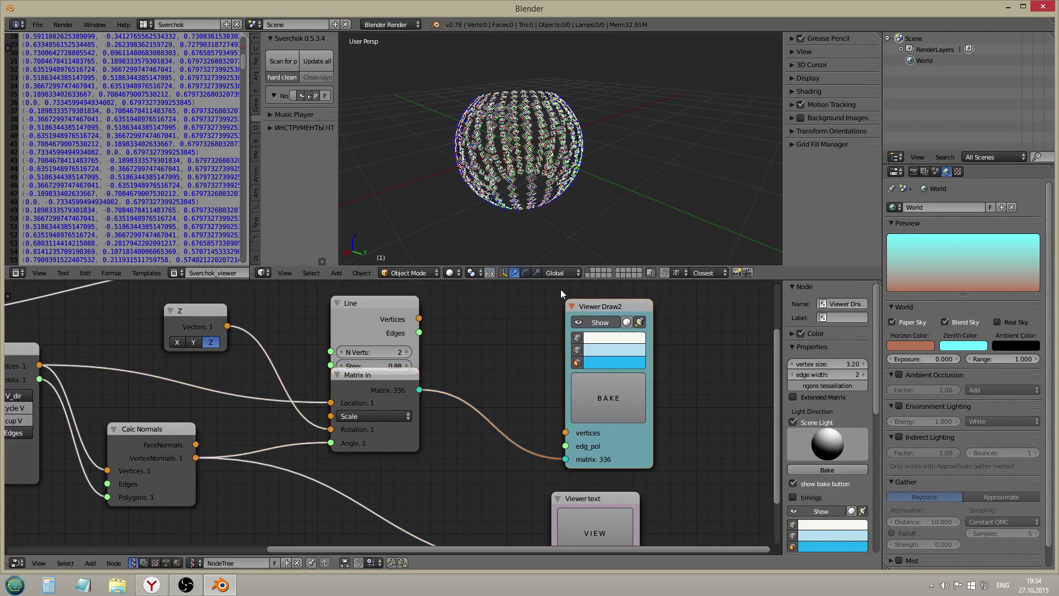
- Move the Line node up so it clears the Matrix in node
mouse_move(562, 180)
middle_down()
mouse_move(559, 216)
mouse_move(544, 187)
middle_up()
click(371, 307)
drag(371, 308, 373, 270)
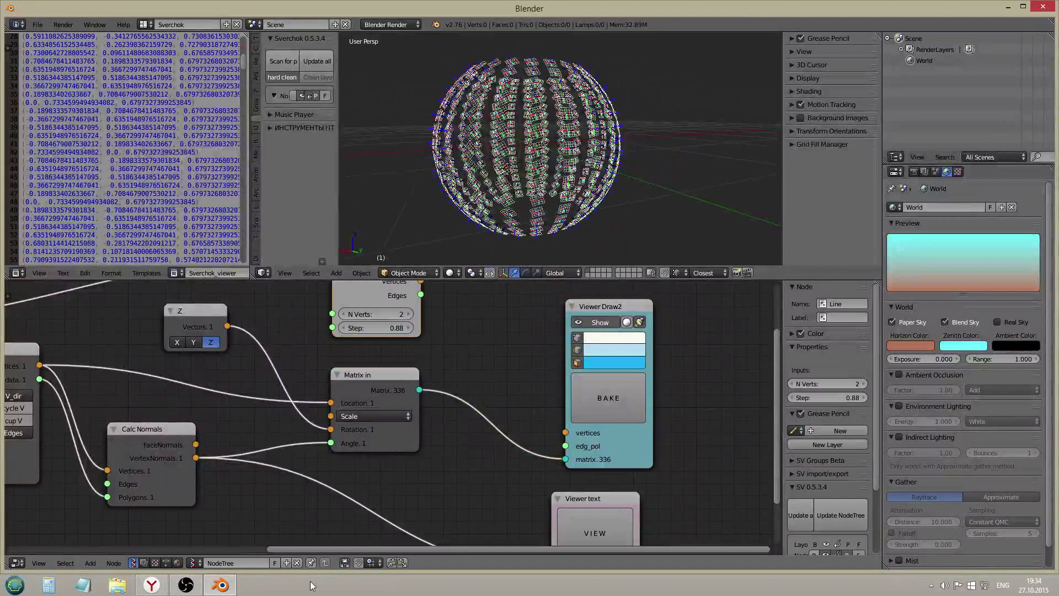
- Try the Y and X axes on the vector node feeding Matrix in's rotation, and return it to Z
click(193, 344)
middle_drag(541, 131, 525, 164)
scroll(525, 163, up, 6)
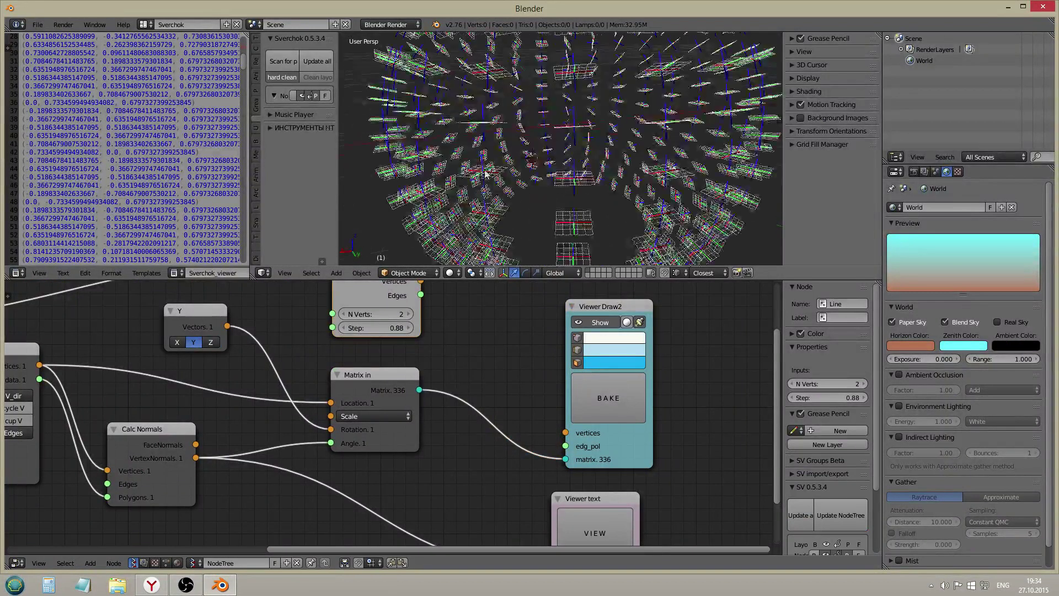
scroll(347, 221, down, 6)
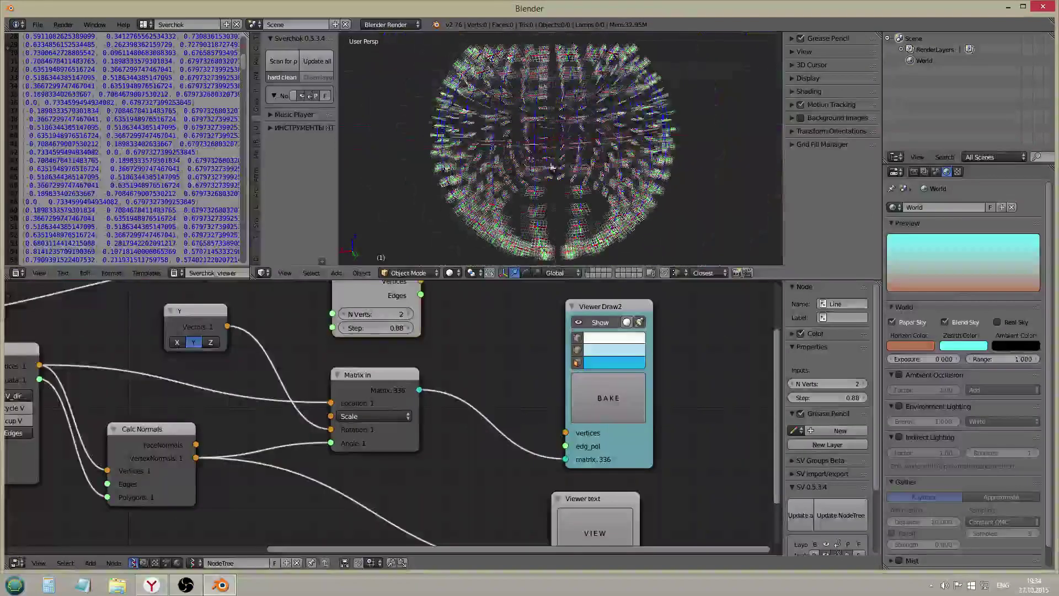
click(177, 343)
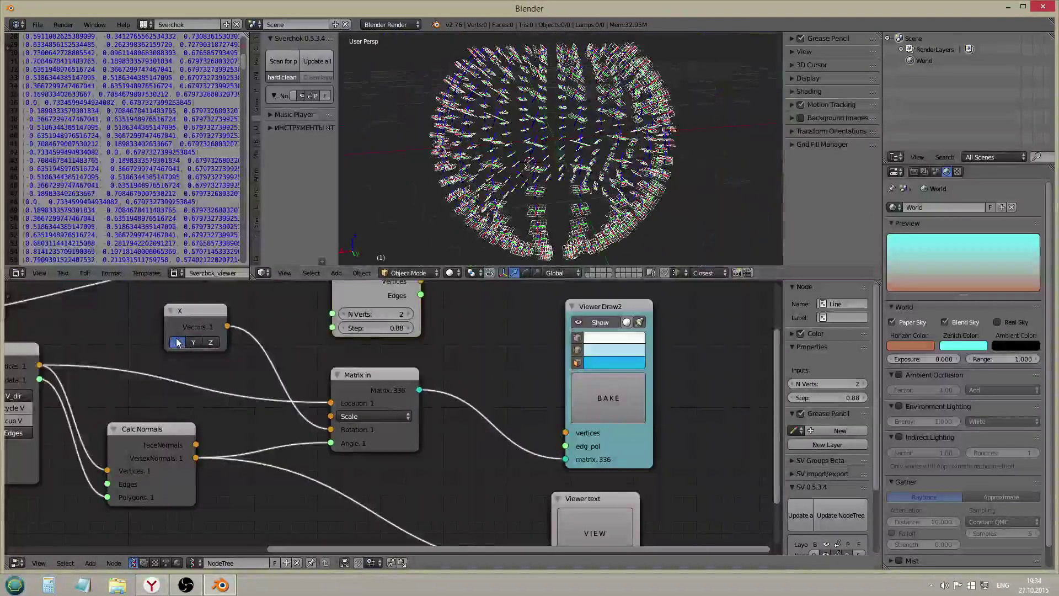
click(210, 342)
scroll(556, 193, down, 3)
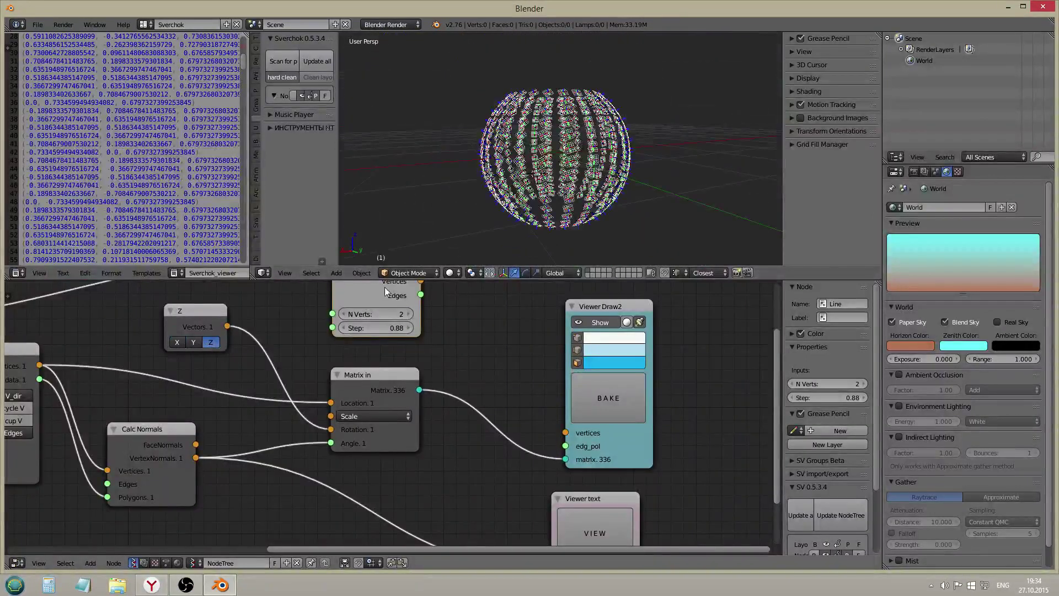
- Link Line's Vertices and Edges outputs to Viewer Draw2's vertices and edg_pol inputs
middle_drag(385, 287, 375, 318)
drag(411, 312, 562, 466)
drag(411, 325, 556, 476)
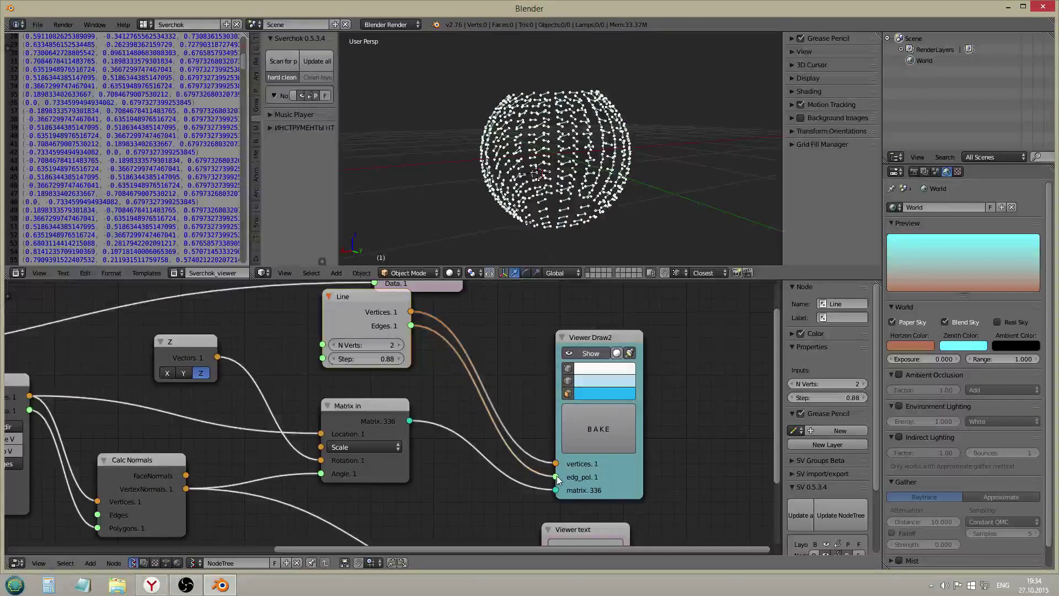
middle_drag(517, 211, 562, 259)
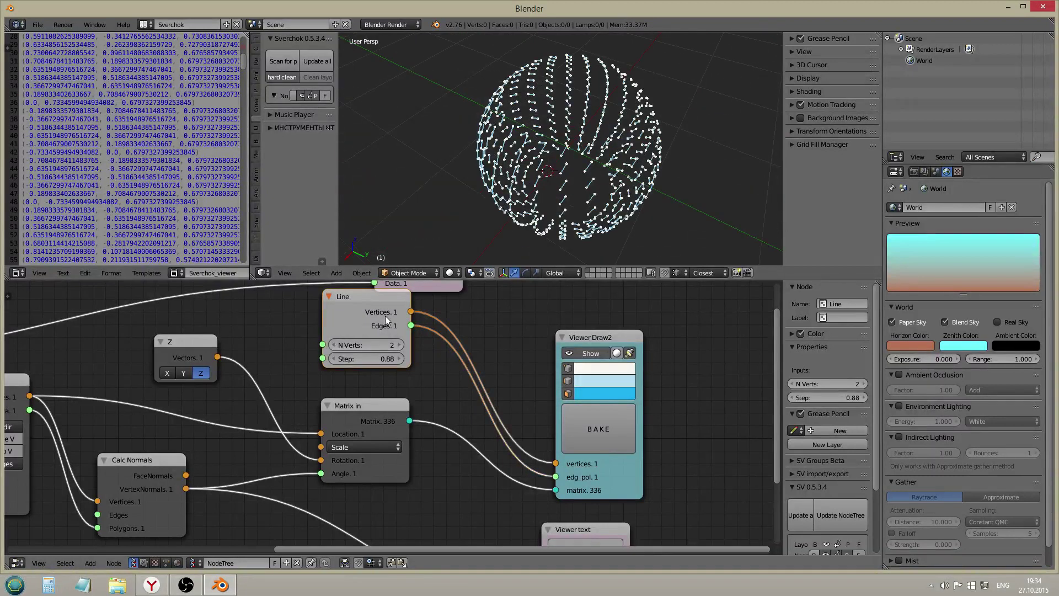
middle_drag(491, 229, 558, 199)
scroll(558, 199, down, 3)
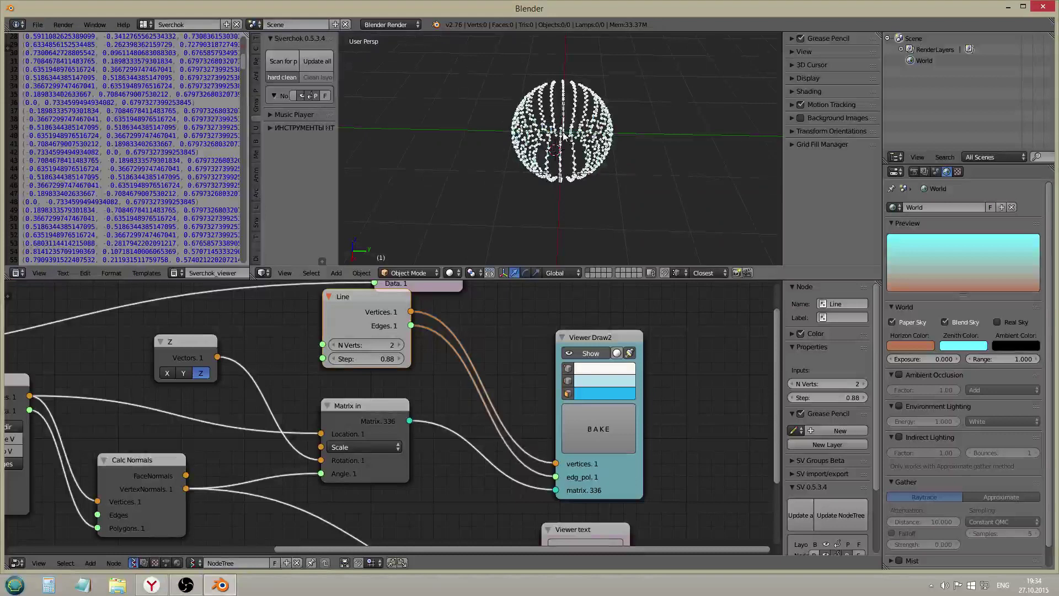
- Set the rotation vector node to the X axis and turn off vertex display in Viewer Draw2
click(167, 373)
middle_drag(452, 138, 460, 102)
scroll(464, 105, up, 2)
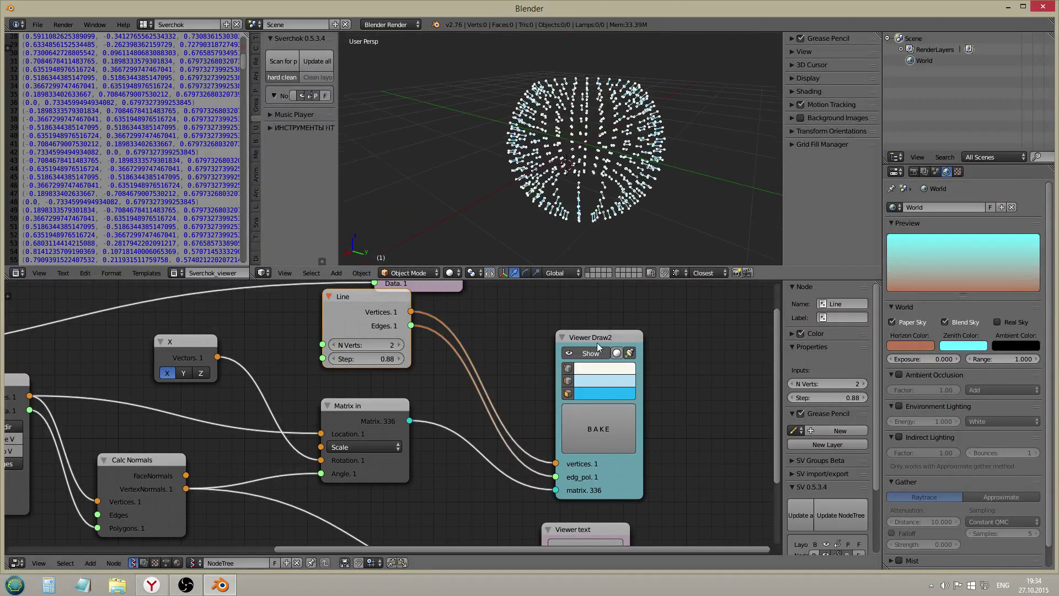
click(571, 365)
scroll(585, 161, up, 1)
mouse_move(584, 161)
middle_down()
mouse_move(550, 131)
mouse_move(580, 151)
middle_up()
scroll(570, 168, down, 3)
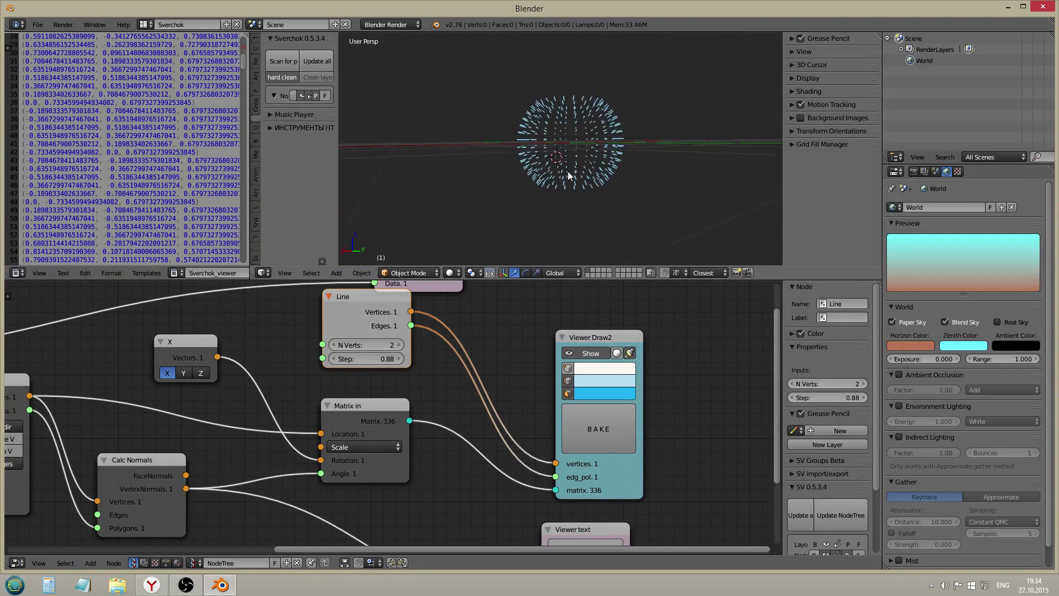
- Spread out the Viewer Draw2 and Line nodes, leaving free space between Matrix in and Line
drag(588, 469, 720, 465)
middle_drag(485, 372, 293, 336)
scroll(415, 420, down, 2)
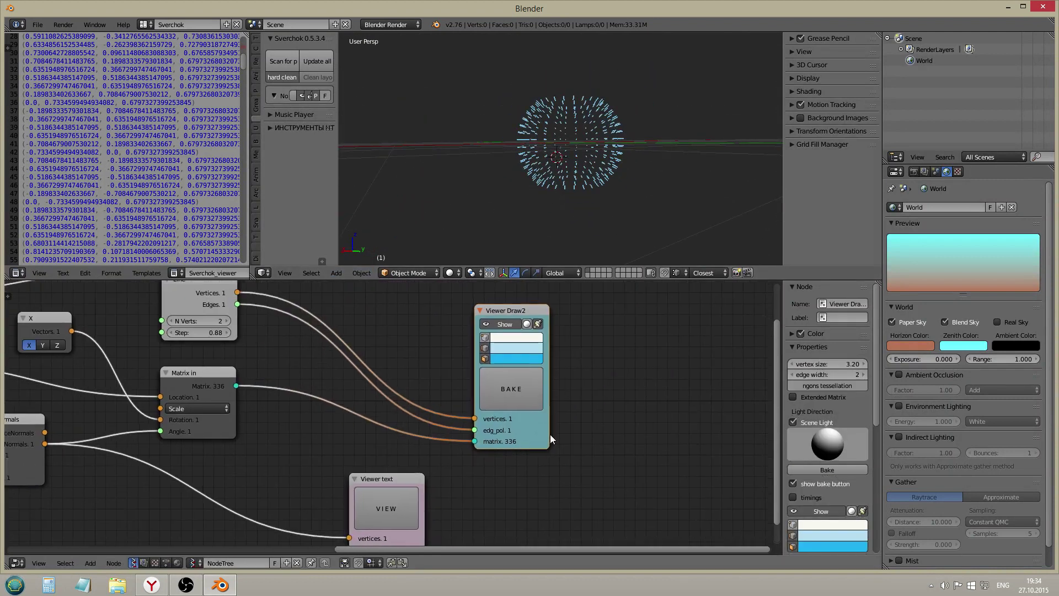
drag(177, 296, 302, 322)
scroll(303, 323, down, 2)
middle_drag(317, 345, 422, 378)
drag(422, 374, 329, 358)
drag(348, 314, 30, 354)
scroll(380, 343, down, 3)
scroll(466, 346, up, 4)
drag(328, 340, 496, 312)
scroll(485, 334, down, 3)
middle_drag(249, 363, 402, 386)
scroll(528, 348, up, 2)
middle_drag(527, 347, 317, 329)
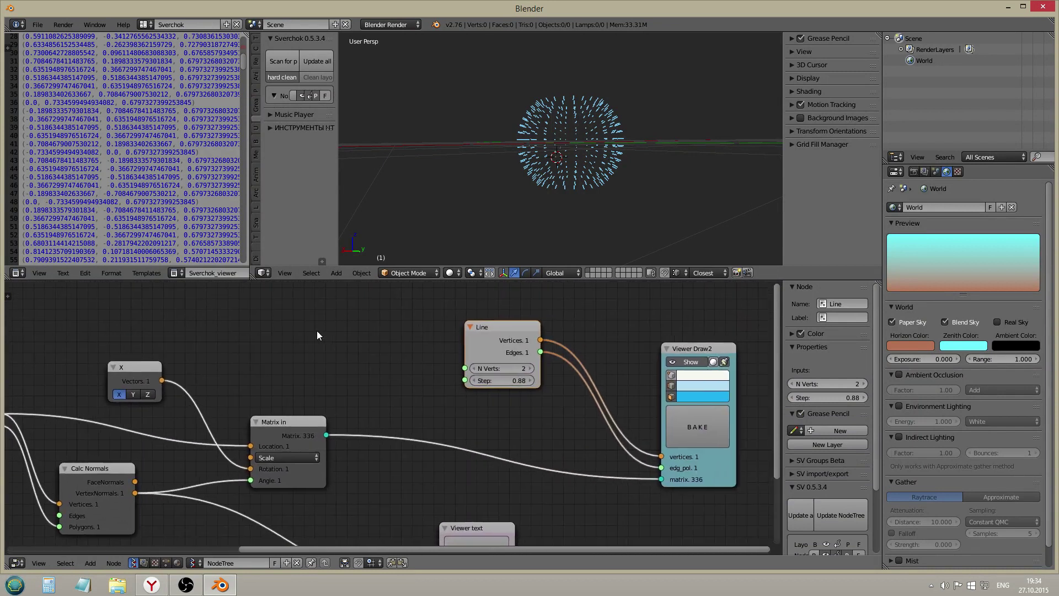
- Add a Range Float node in the free space before the Line node
key(shift+a)
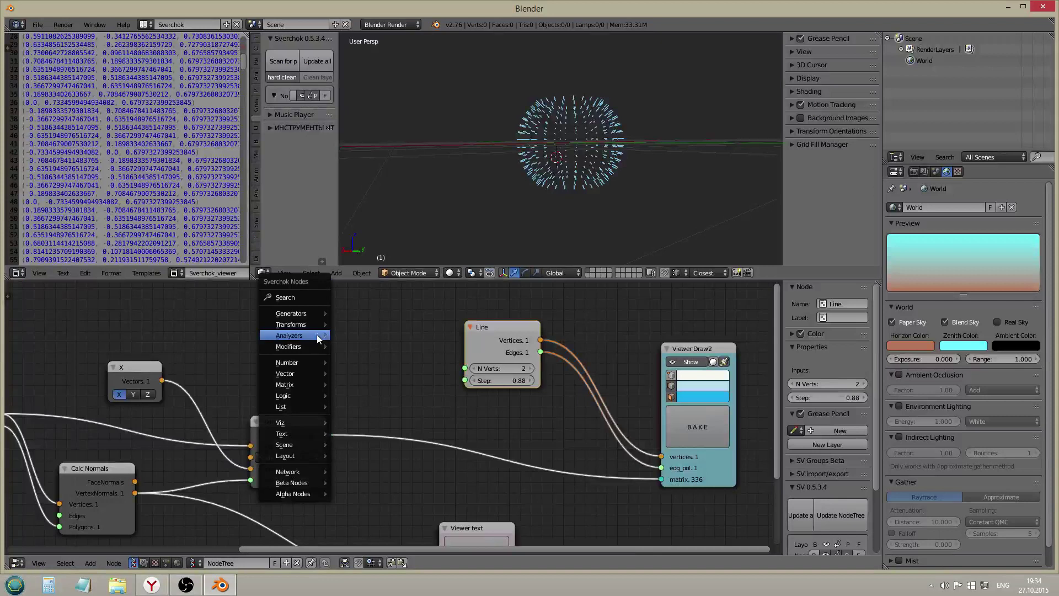
mouse_move(300, 361)
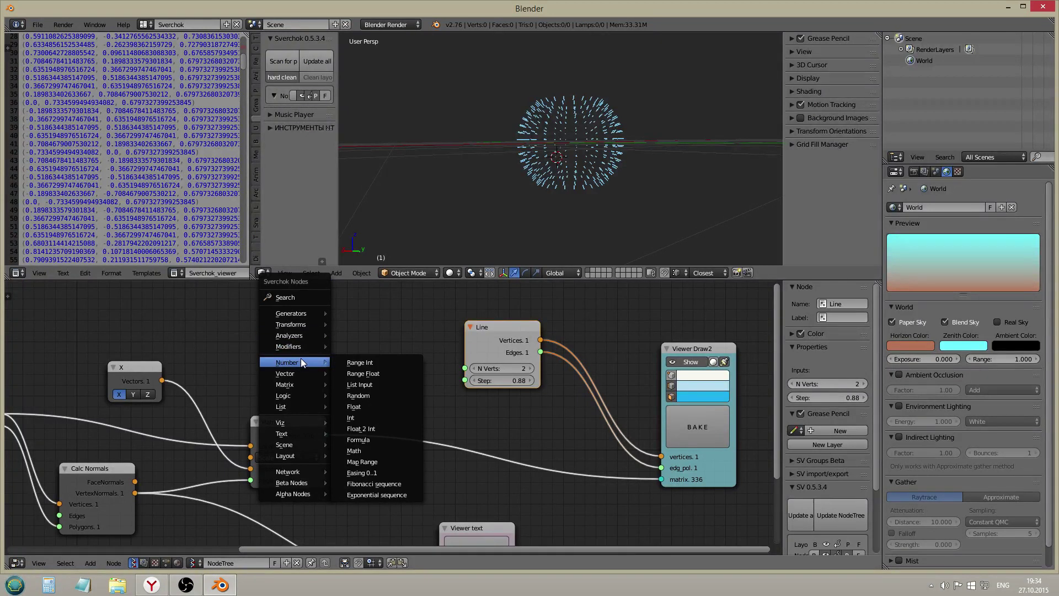
click(352, 372)
middle_drag(433, 345, 356, 322)
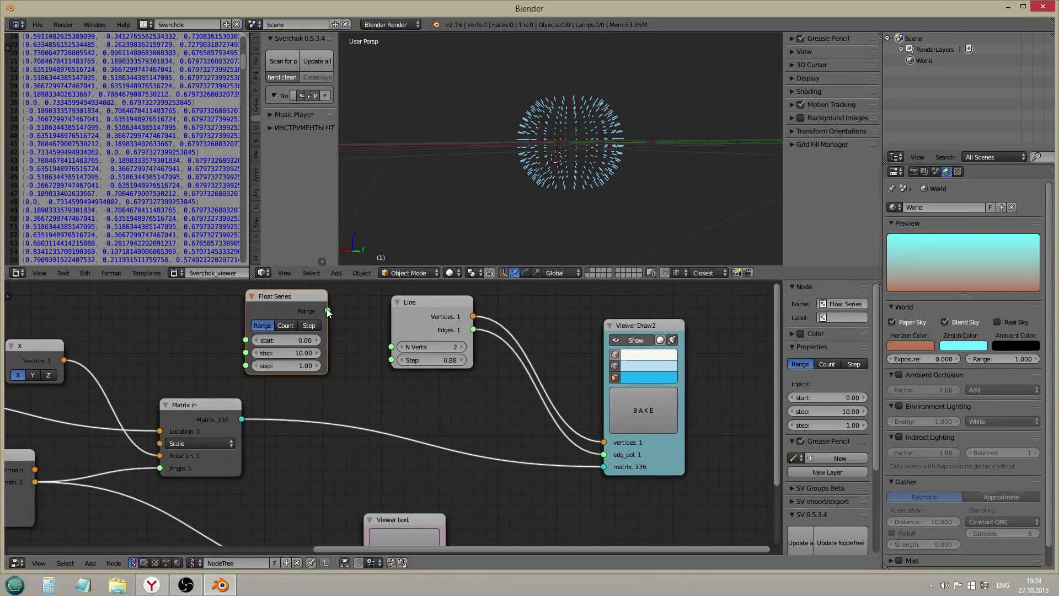
- Set Float Series to Count mode with stop 1.00 and count 336, and link its Range output to Line's Step
click(285, 326)
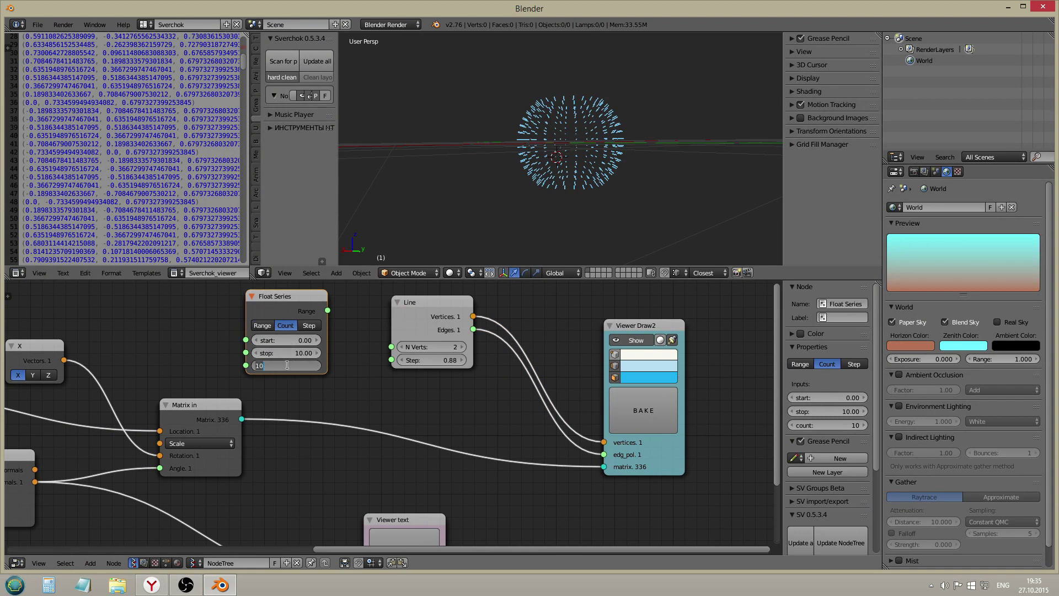
click(286, 365)
text(336)
key(Return)
key(Return)
drag(328, 311, 391, 359)
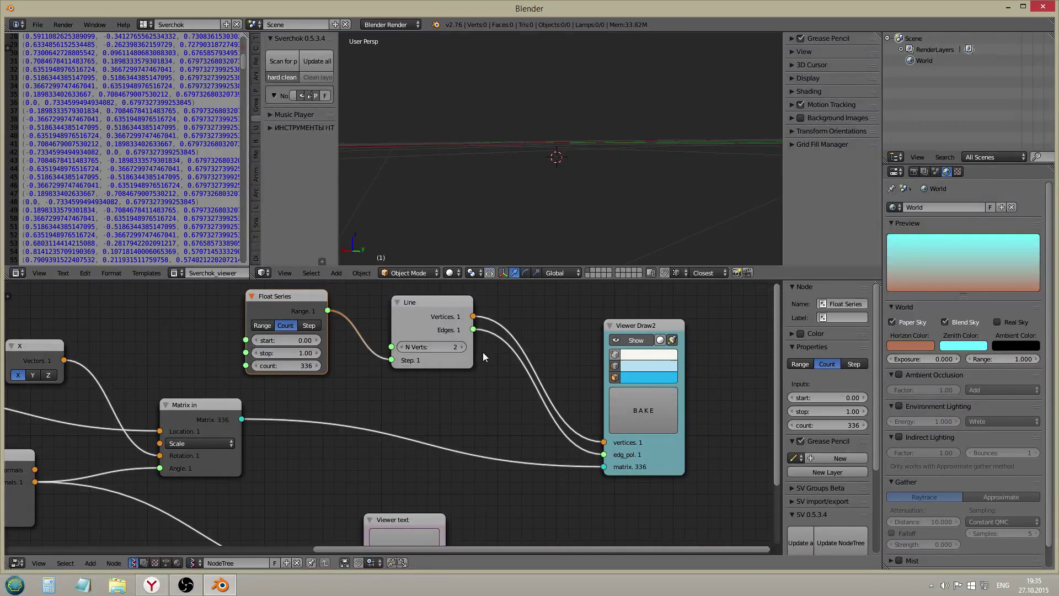
- Move Viewer text below Viewer Draw2, link Line's Vertices output to it, and refresh the text output
scroll(414, 369, down, 2)
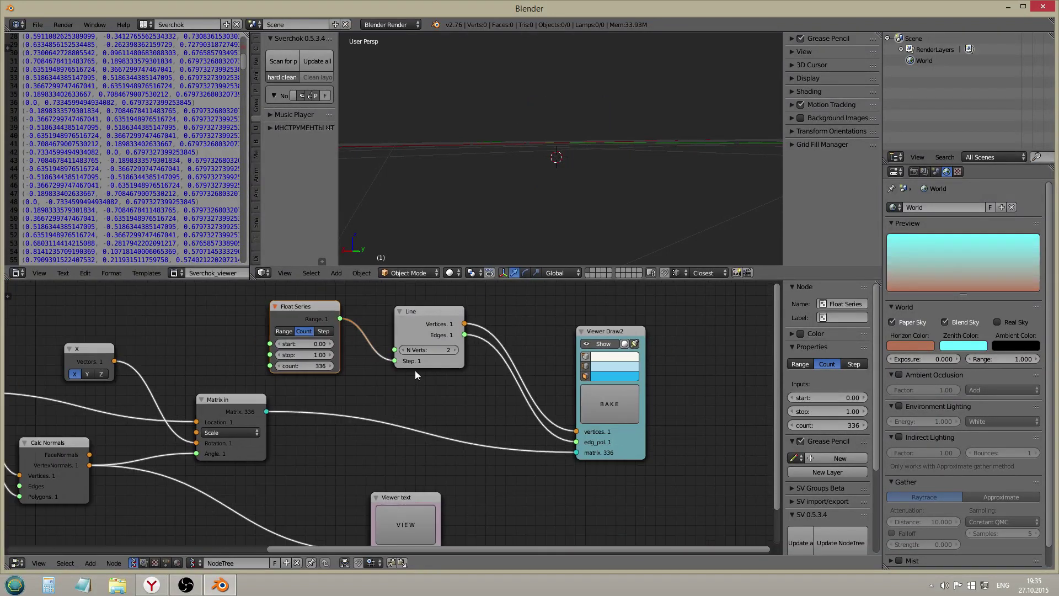
middle_drag(415, 370, 450, 386)
scroll(498, 389, down, 1)
middle_drag(499, 445, 474, 372)
middle_drag(435, 309, 397, 408)
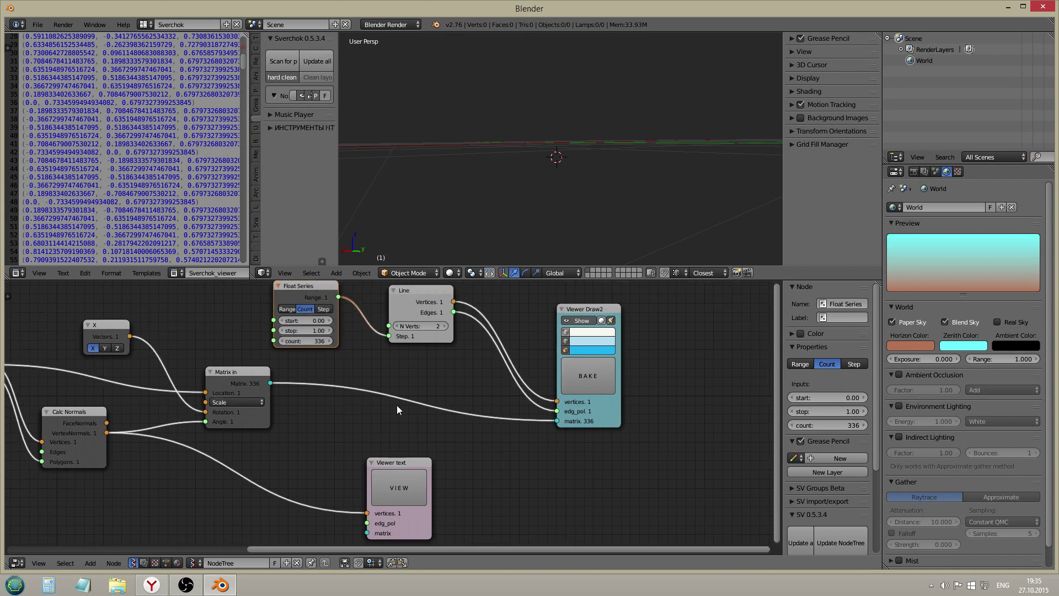
drag(388, 462, 567, 443)
drag(414, 304, 545, 493)
click(561, 474)
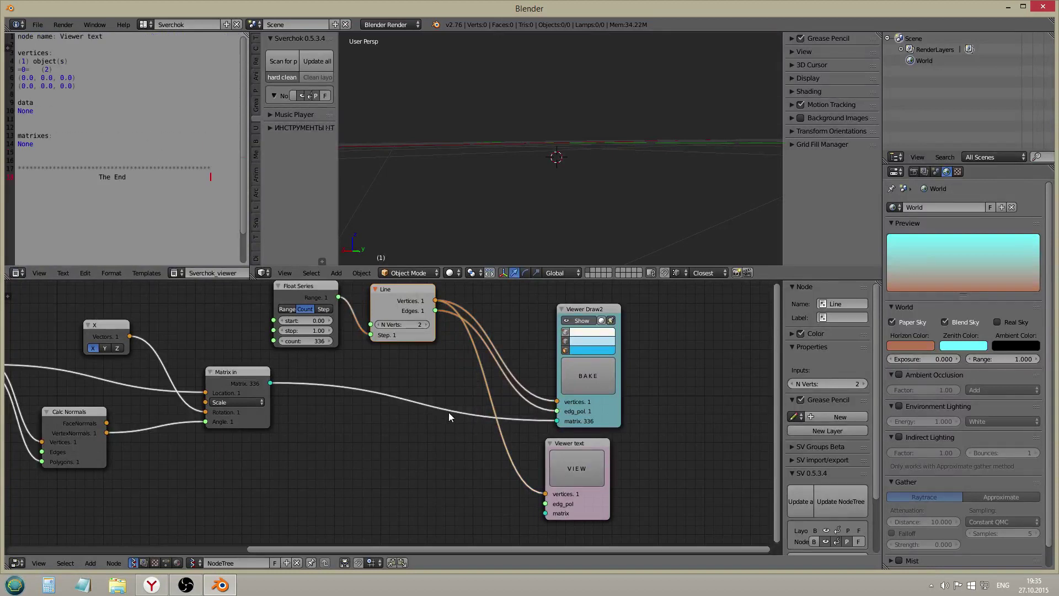
- Move Float Series away from Line and set its start value to 0.90
middle_drag(351, 371, 406, 398)
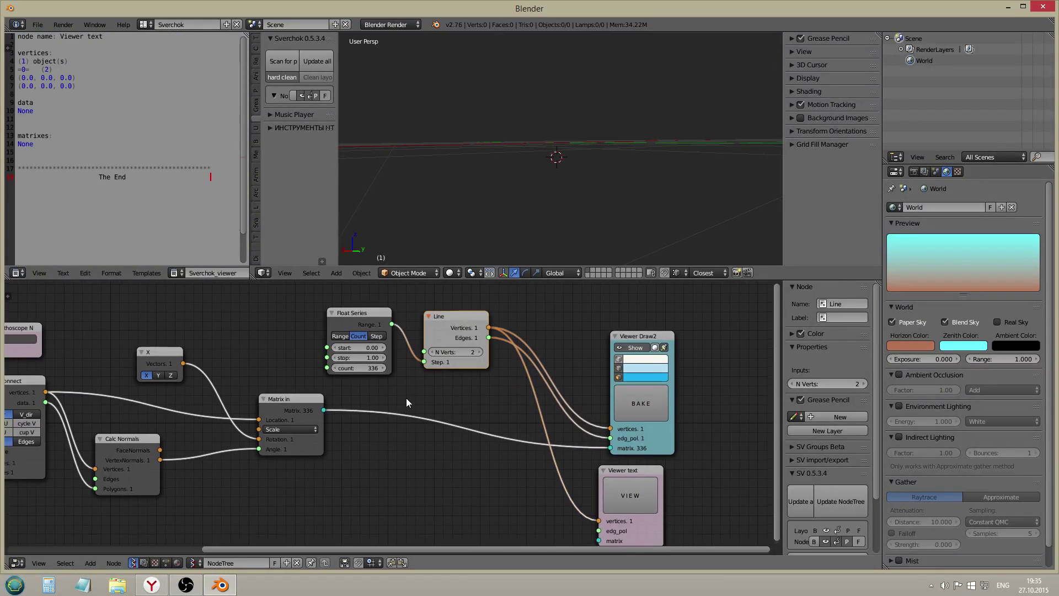
drag(355, 314, 334, 319)
scroll(375, 375, up, 1)
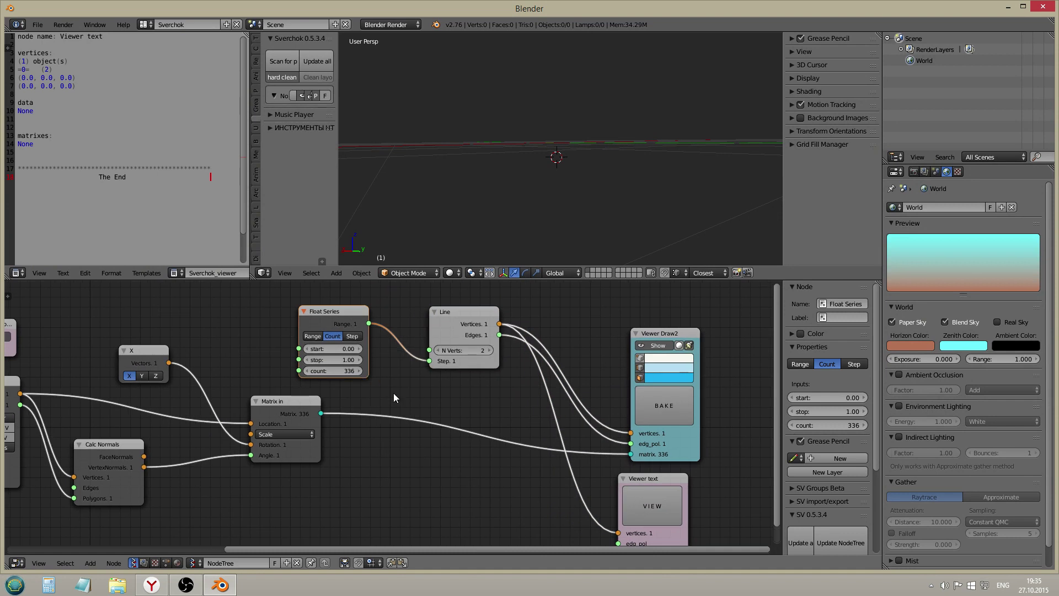
middle_drag(380, 389, 408, 395)
scroll(383, 381, up, 3)
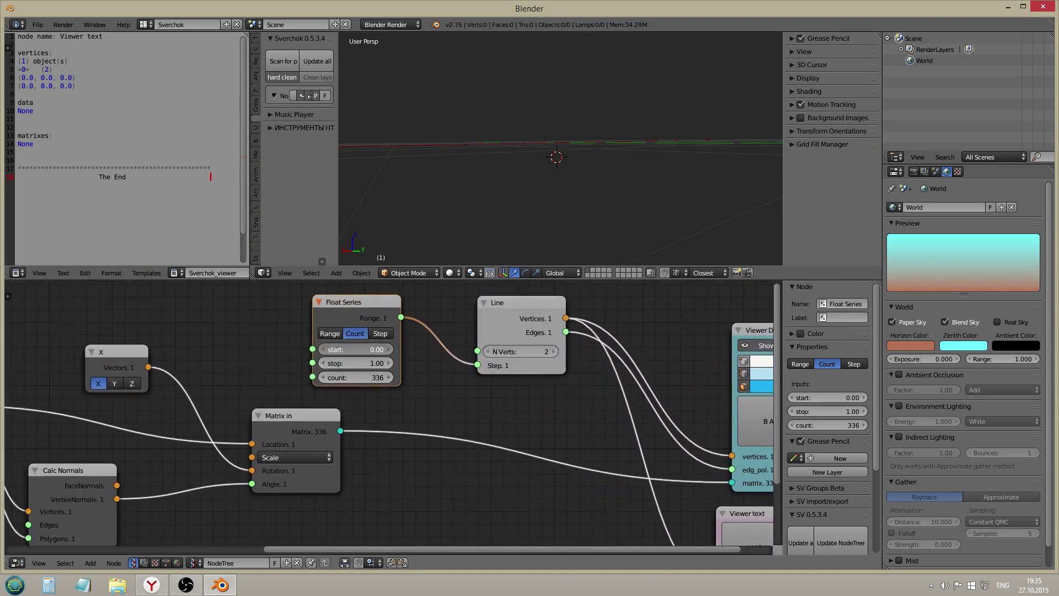
drag(359, 349, 394, 349)
scroll(356, 363, down, 1)
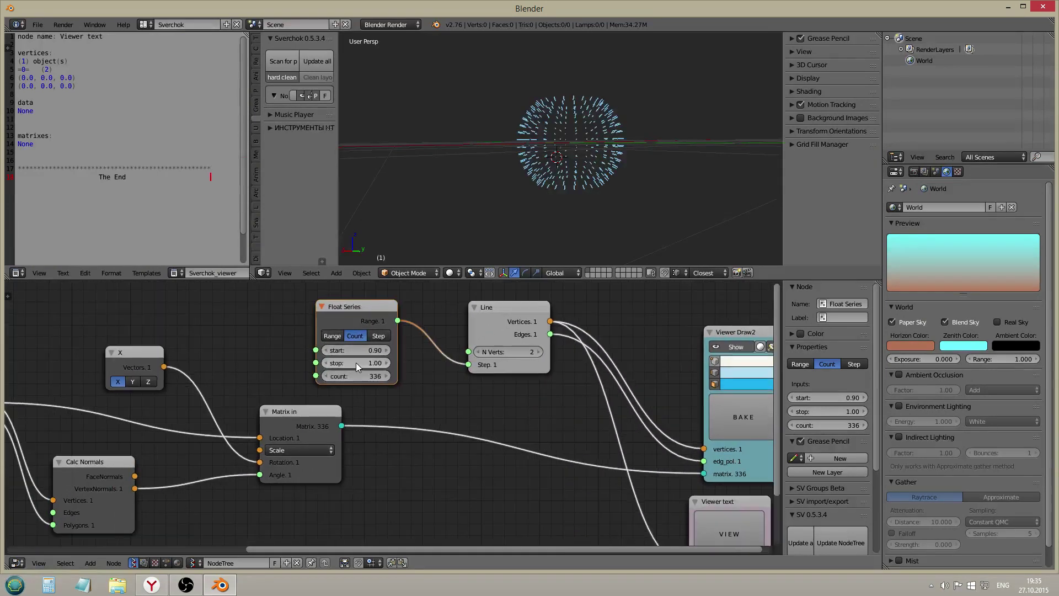
- Shift Float Series further outward and insert a List Flip node on its link to Line
drag(354, 306, 243, 293)
key(shift+a)
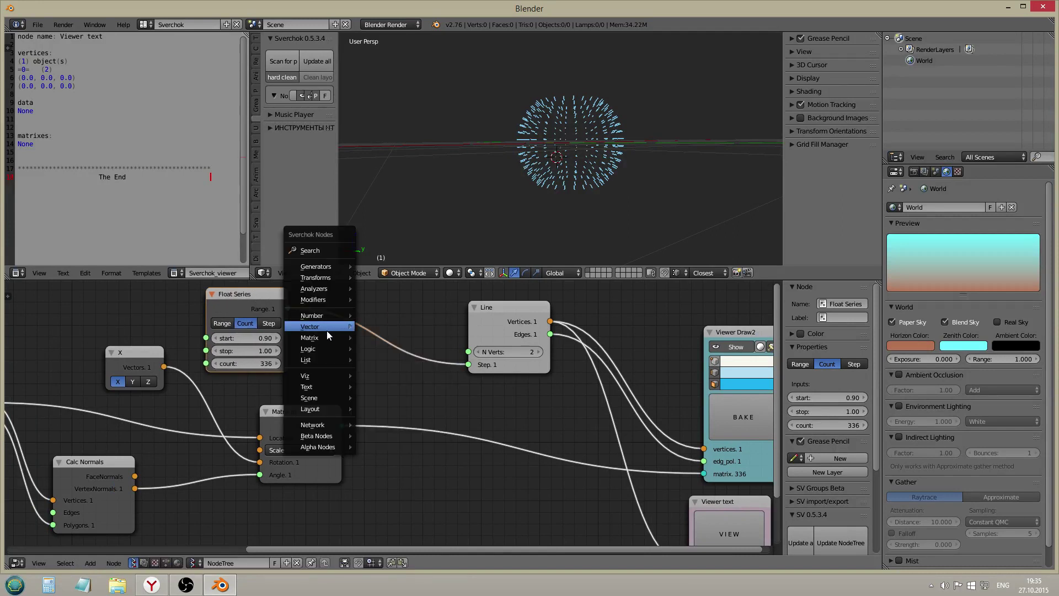
mouse_move(329, 358)
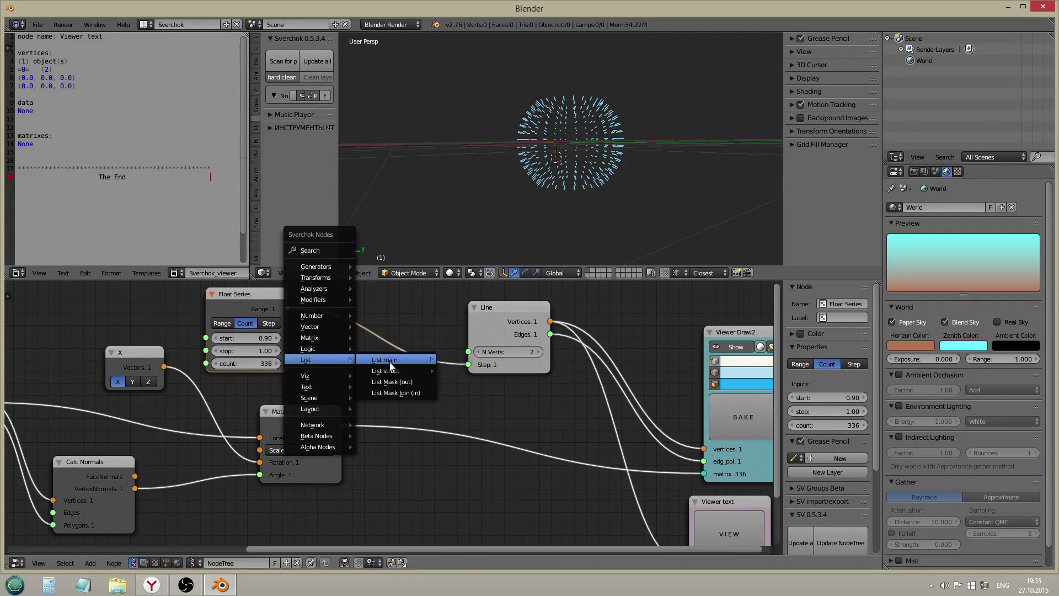
mouse_move(395, 366)
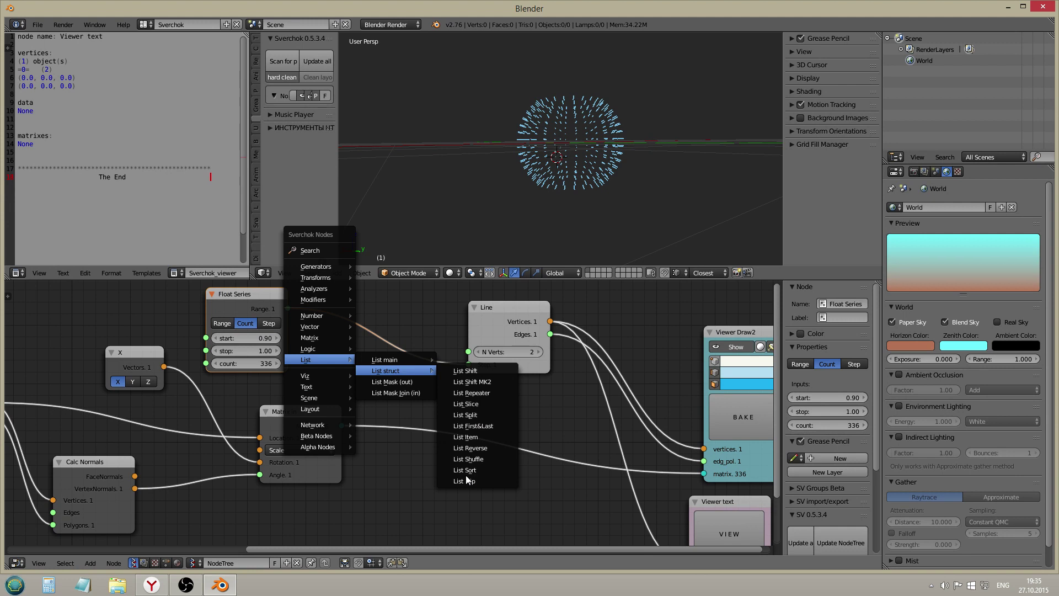
click(467, 481)
click(399, 333)
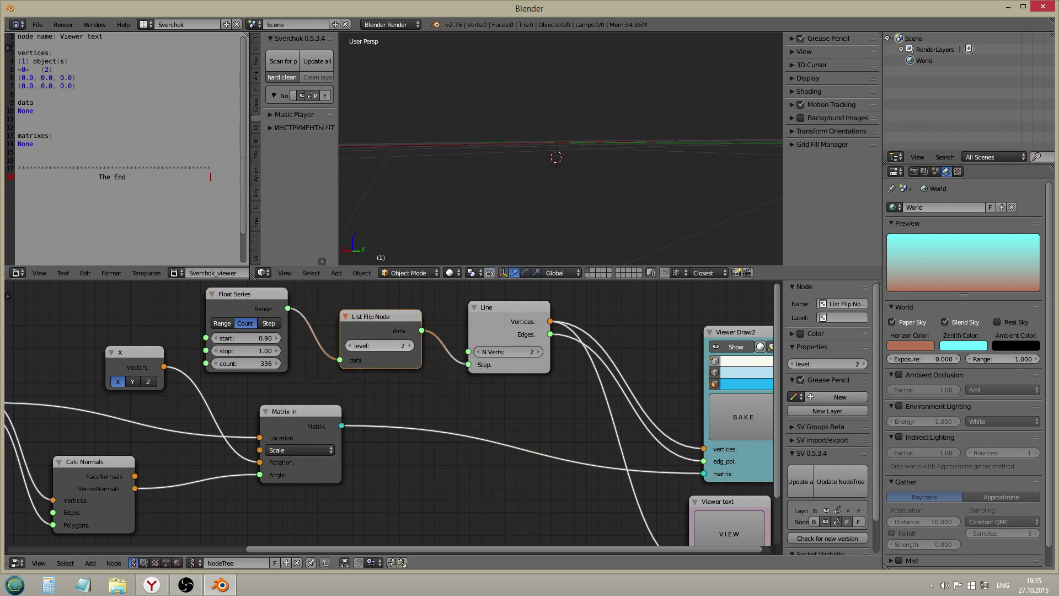
- Try other level values on List Flip Node and return the level to 2
click(362, 345)
click(353, 345)
click(411, 346)
click(348, 347)
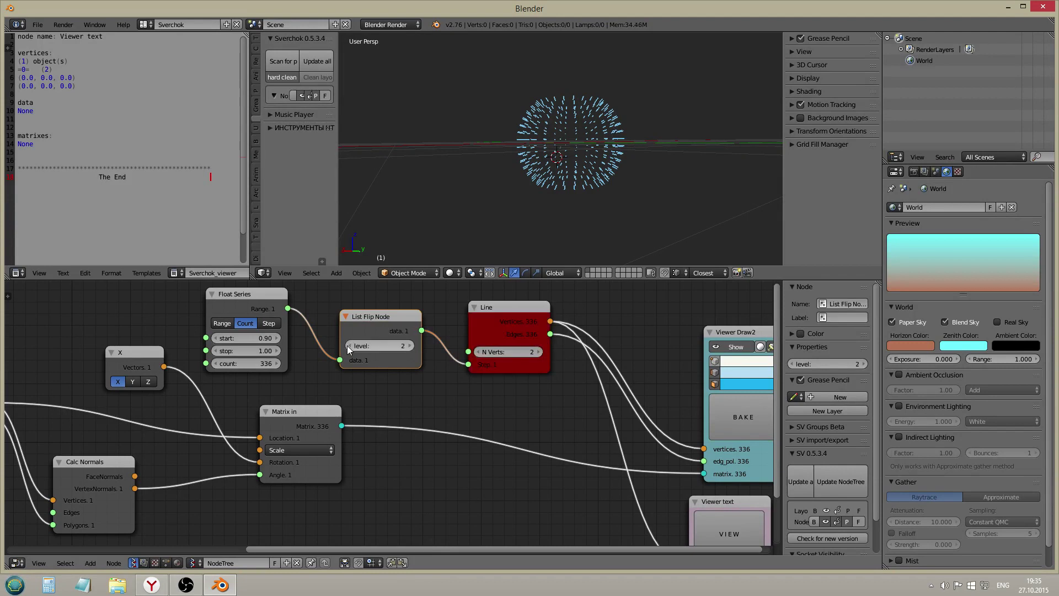
click(349, 346)
scroll(349, 344, down, 2)
click(402, 344)
scroll(405, 350, down, 1)
- Insert a List Join node on the link between List Flip Node and Line, and turn on its wrap option
middle_drag(413, 359, 372, 376)
scroll(411, 323, up, 1)
key(shift+a)
mouse_move(372, 400)
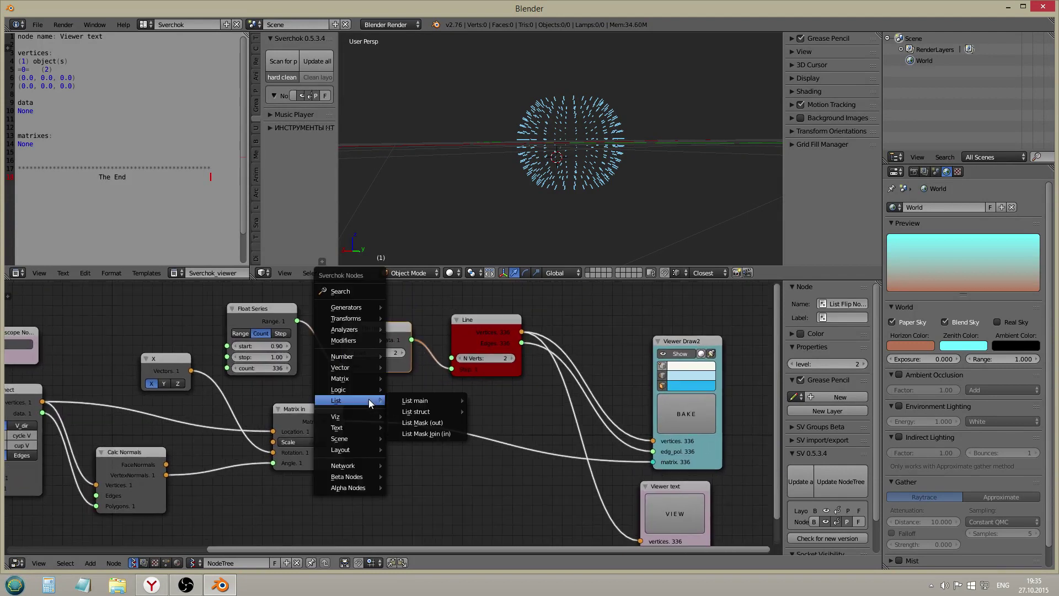
mouse_move(411, 403)
click(477, 401)
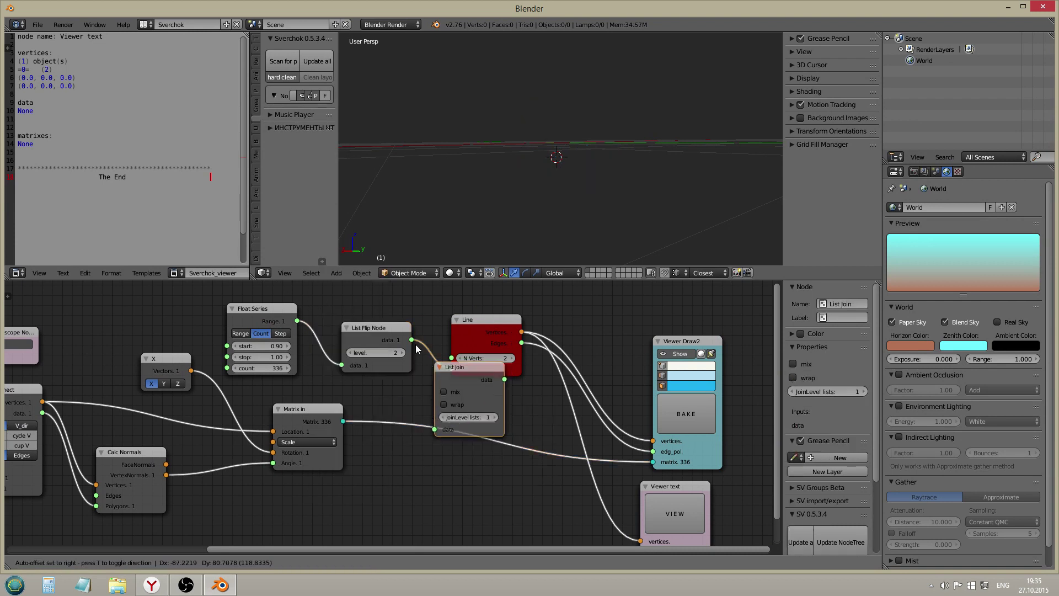
click(403, 317)
click(475, 361)
- Reorder the chain so Float Series feeds List Join, with List Flip Node inserted between List Join and Line
scroll(473, 357, down, 1)
middle_drag(501, 375, 456, 382)
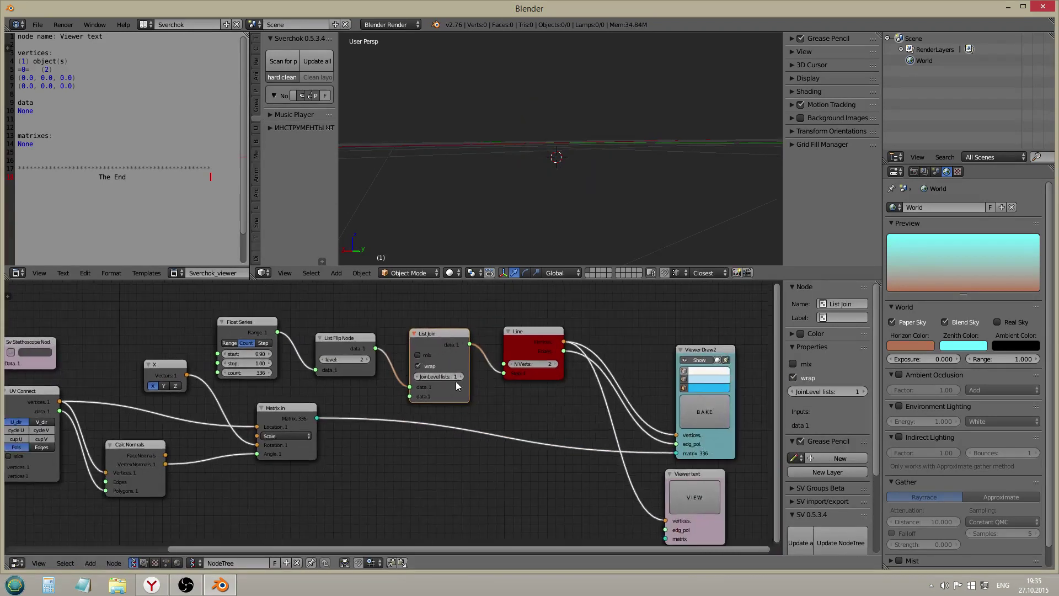
drag(317, 369, 409, 386)
drag(331, 344, 496, 285)
drag(416, 345, 308, 329)
drag(511, 312, 433, 348)
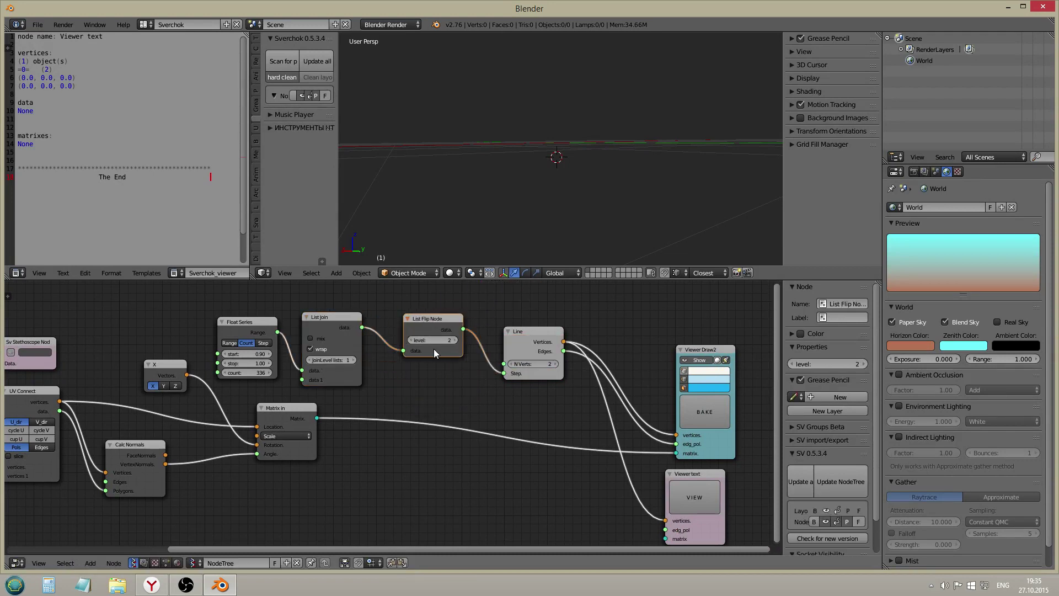
- Set List Join's JoinLevel lists to 2 and List Flip Node's level to 3, feeding its output into Line's Step
scroll(372, 350, down, 3)
scroll(353, 348, up, 3)
click(357, 360)
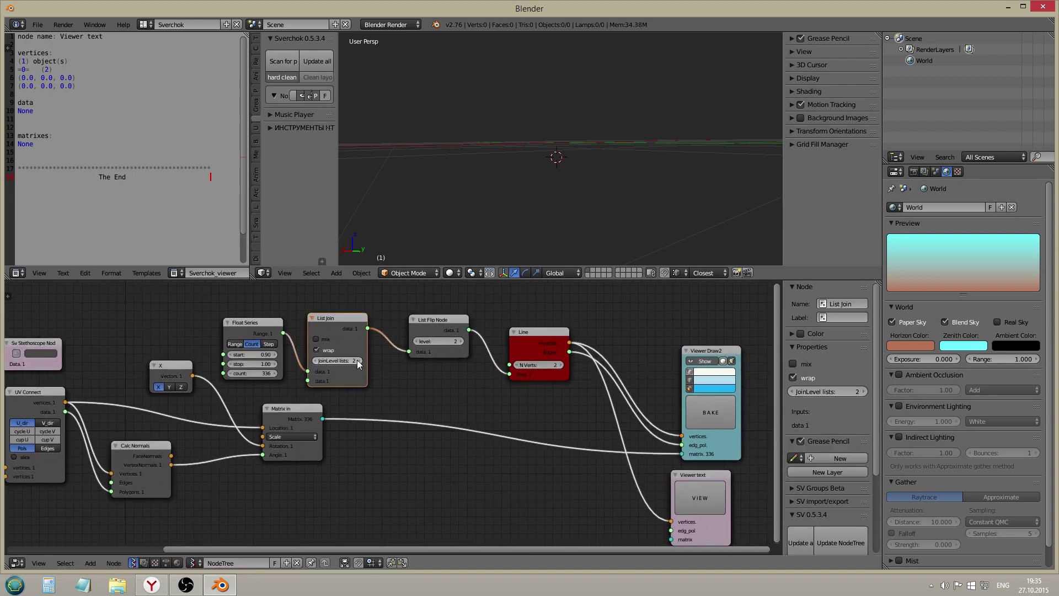
click(461, 342)
middle_drag(593, 127, 513, 215)
drag(468, 330, 509, 373)
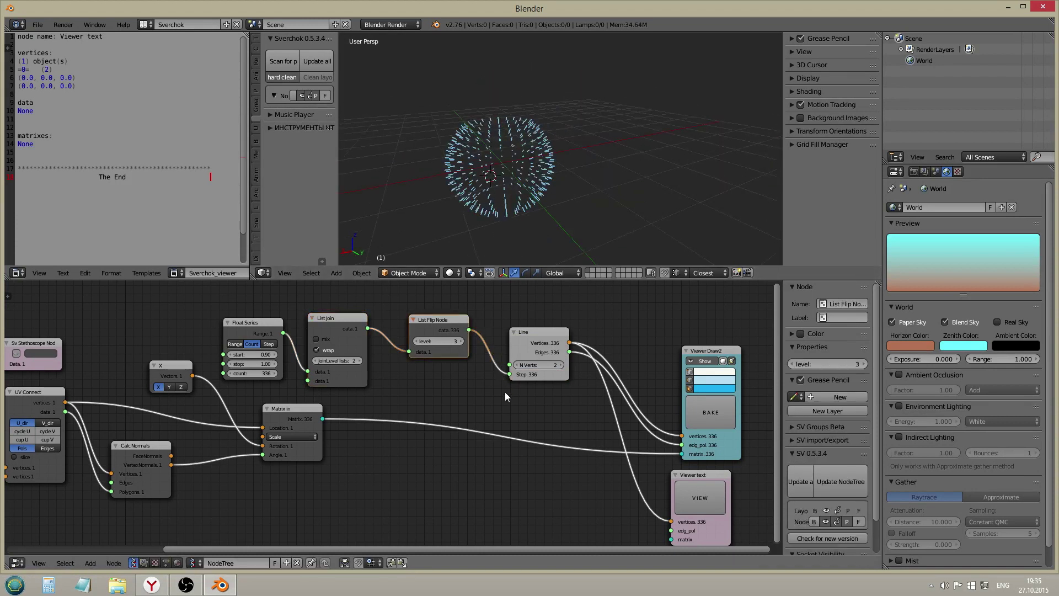
- Print Line's vertices through the Viewer text node
scroll(503, 389, up, 1)
middle_drag(600, 392, 565, 372)
click(681, 486)
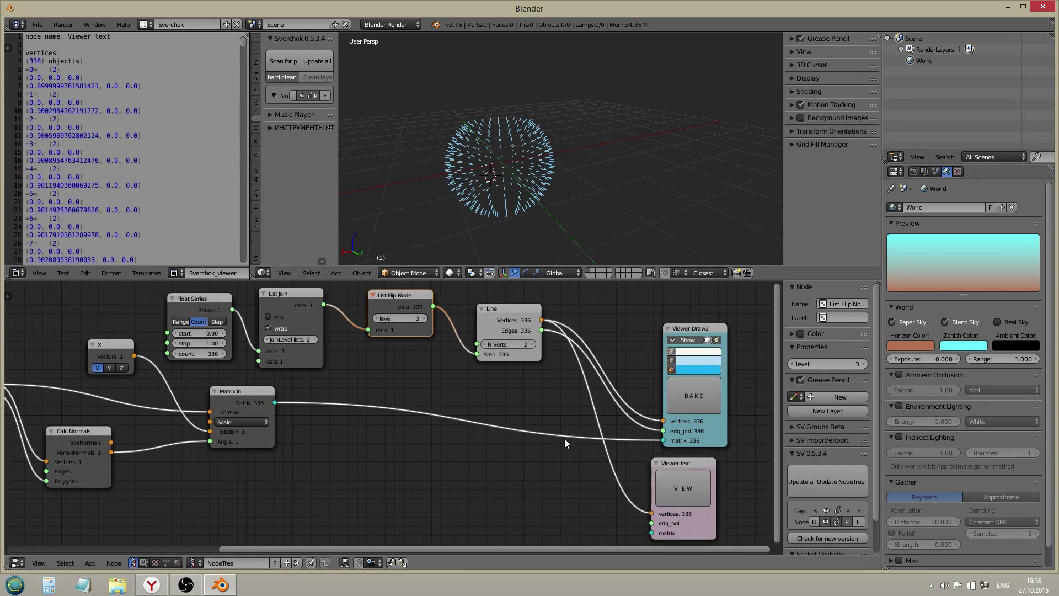
- Set Float Series' start to 9.30 and step to 1.18
scroll(214, 349, up, 1)
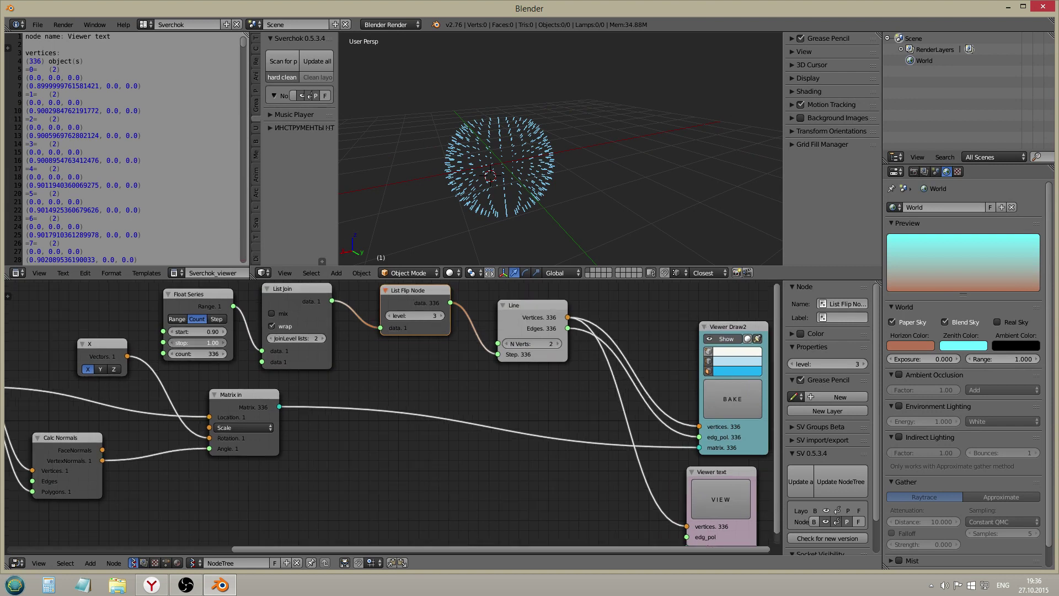
drag(198, 332, 264, 332)
middle_drag(508, 82, 504, 188)
middle_drag(378, 360, 308, 377)
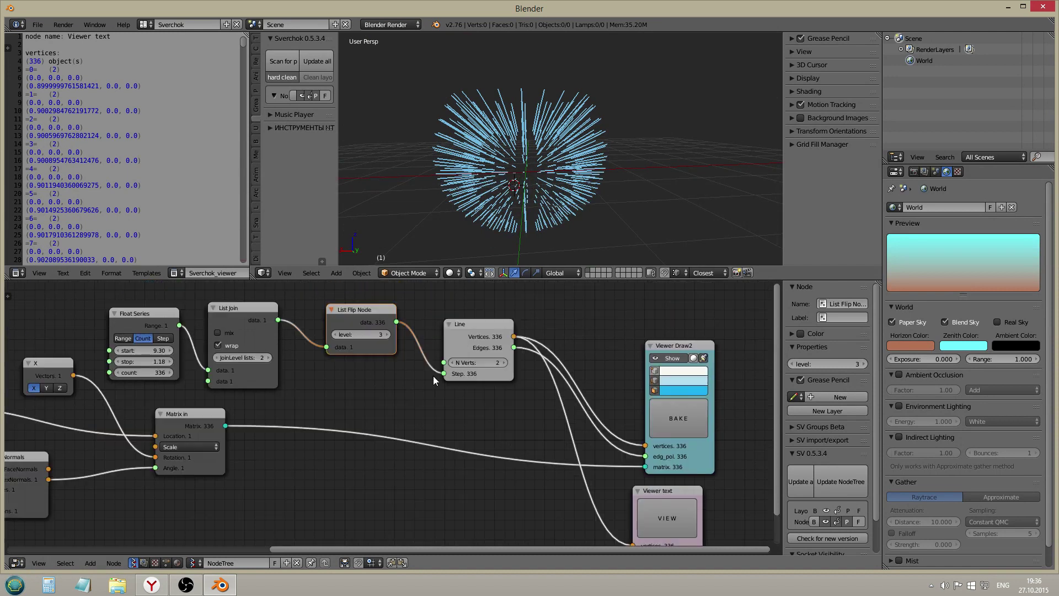
- Try 3 vertices on the Line node and return N Verts to 2
mouse_move(436, 416)
middle_down()
mouse_move(436, 394)
mouse_move(452, 427)
middle_up()
mouse_move(493, 351)
mouse_down()
mouse_move(485, 379)
mouse_move(491, 344)
mouse_up()
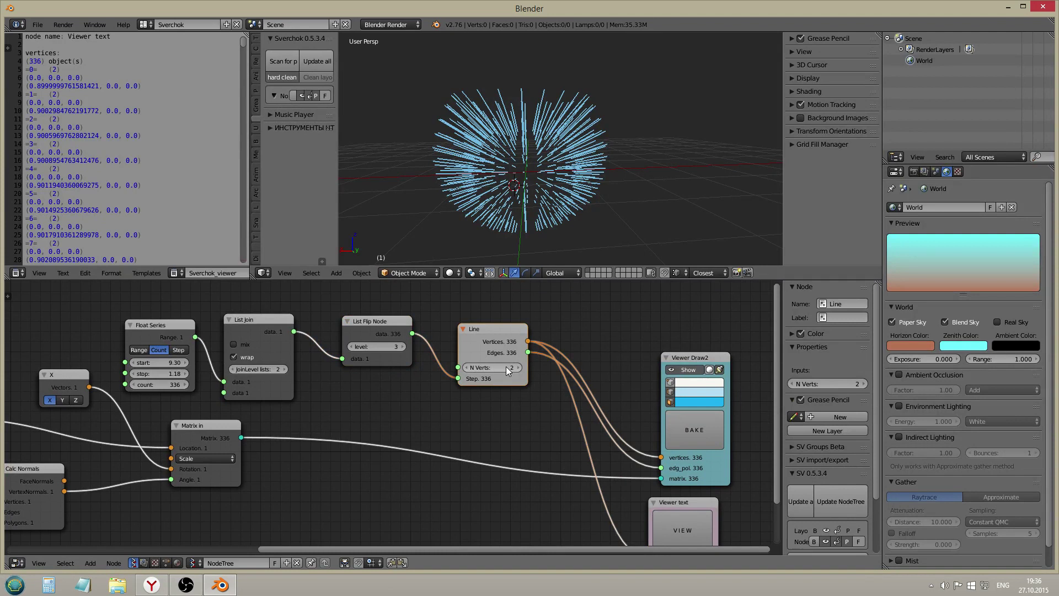
click(519, 368)
click(466, 368)
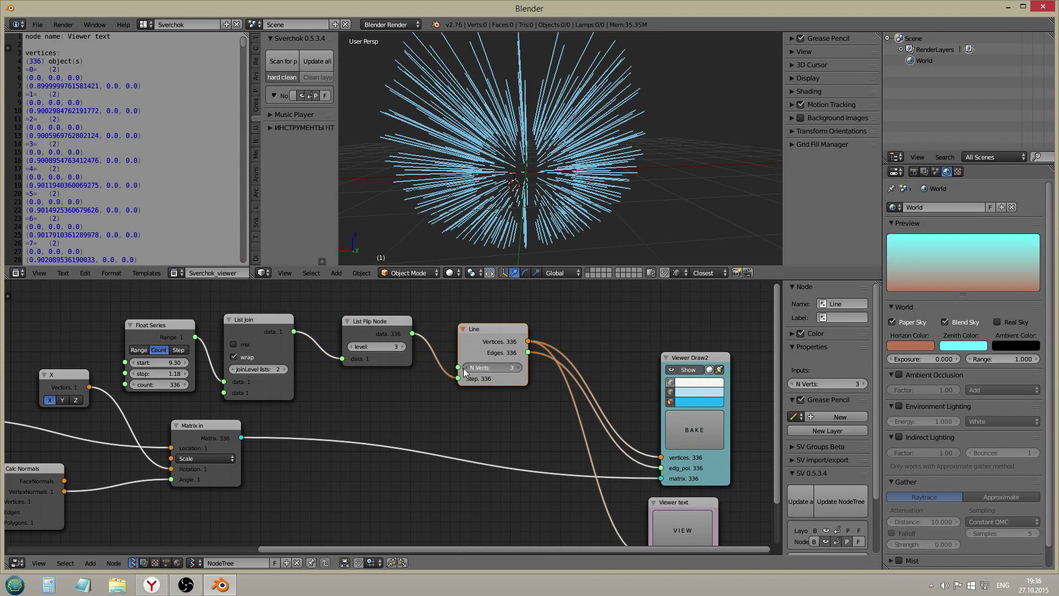
- Connect List Flip Node's output to Viewer text's edg_pol input in place of the Line vertices link and print the data
scroll(472, 373, down, 1)
mouse_move(422, 410)
middle_down()
mouse_move(475, 412)
mouse_move(431, 420)
mouse_move(425, 397)
middle_up()
scroll(364, 409, up, 1)
scroll(366, 410, down, 2)
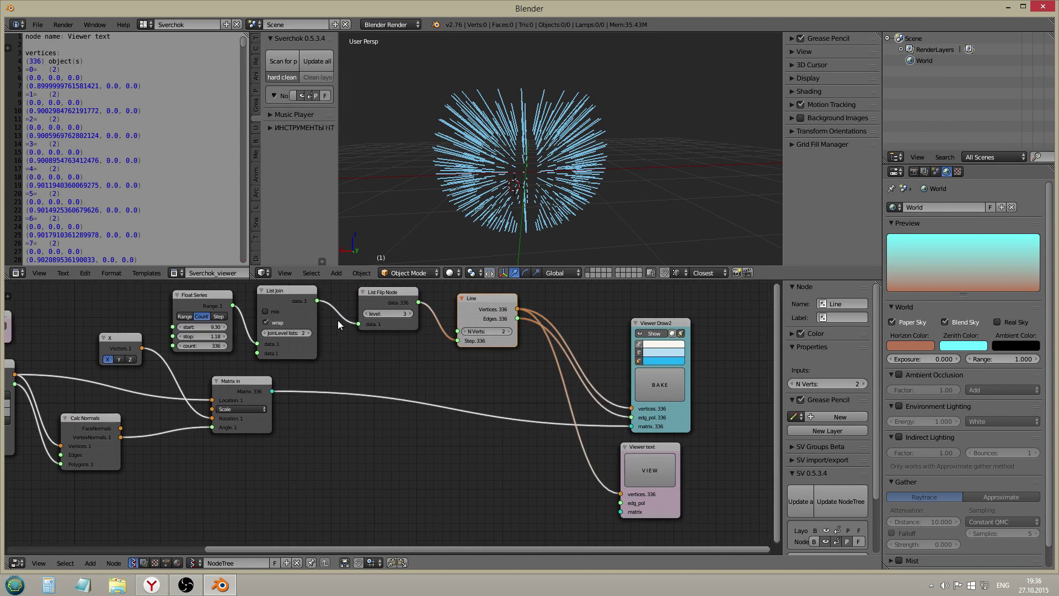
drag(417, 302, 611, 485)
click(647, 473)
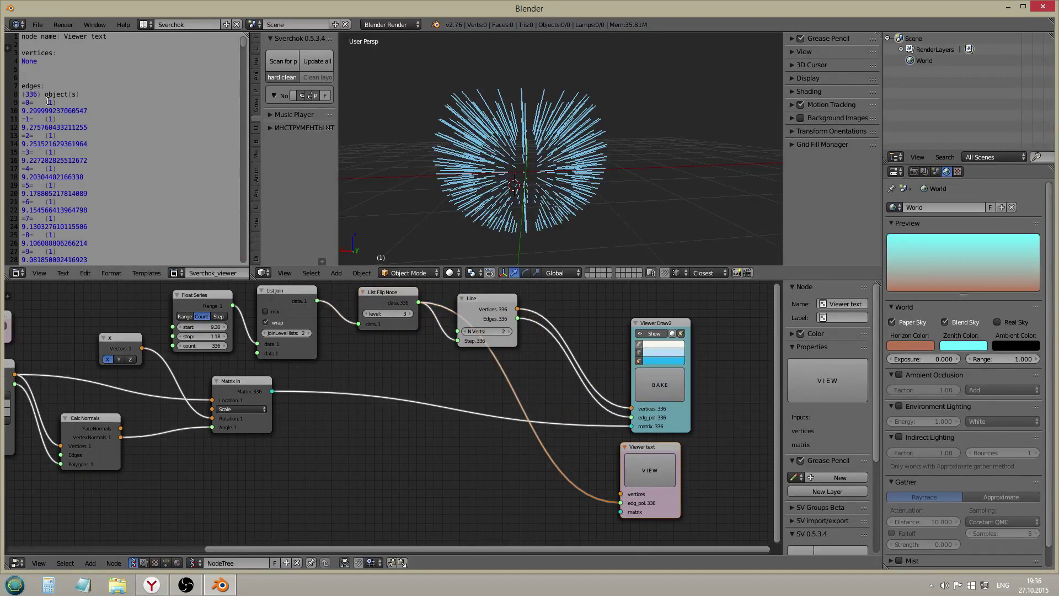
- Copy the first object's number from the Viewer text output
drag(22, 94, 97, 113)
click(58, 117)
drag(22, 110, 93, 110)
key(ctrl+c)
click(78, 125)
click(21, 110)
click(26, 111)
click(105, 110)
- Try raising the Line node's N Verts to 5
drag(480, 305, 494, 306)
scroll(497, 332, up, 2)
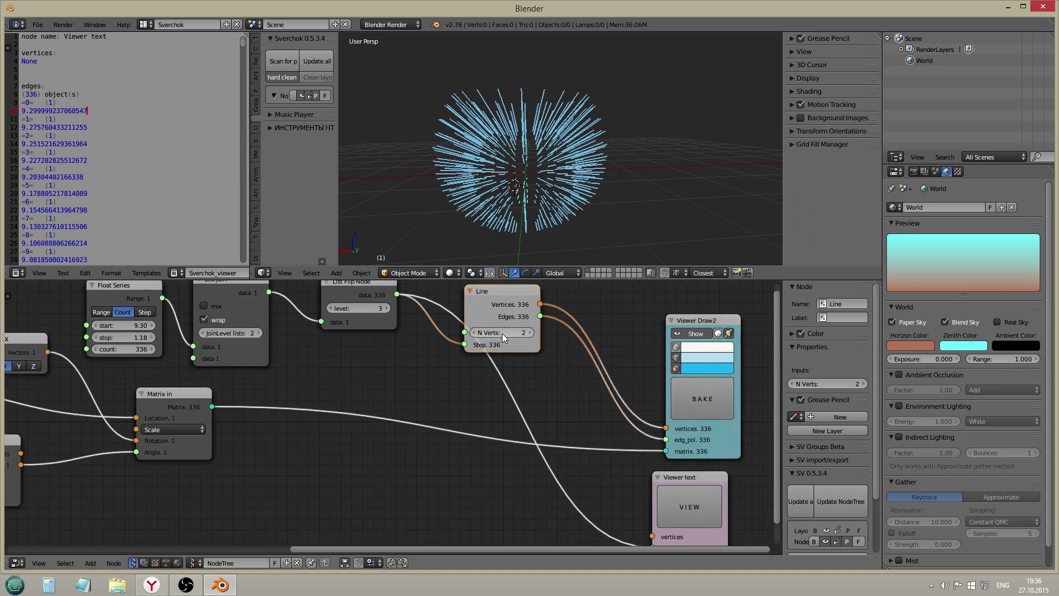
click(531, 333)
click(532, 333)
click(531, 332)
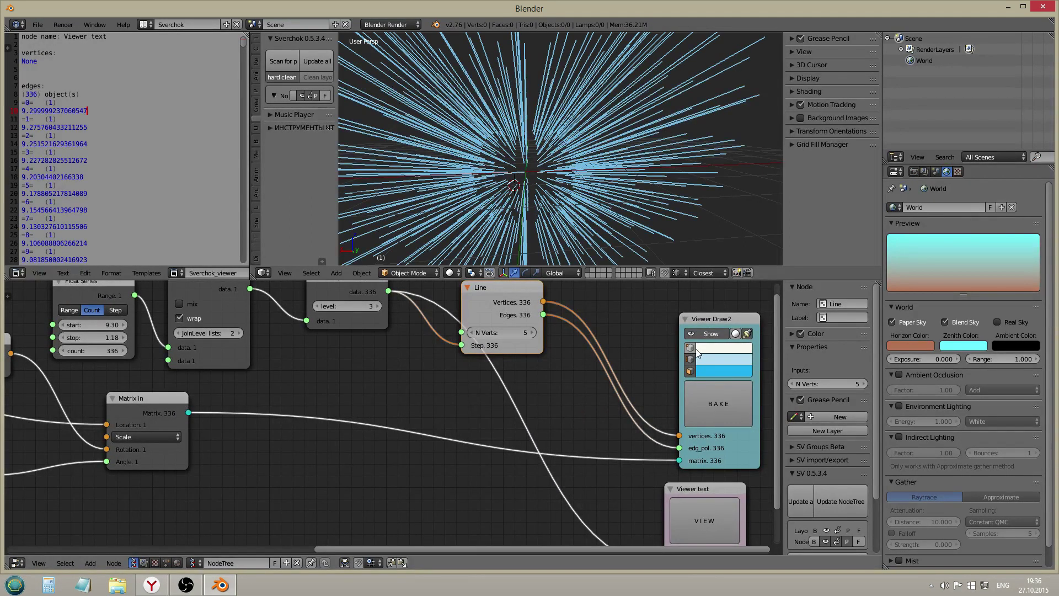
- Turn on vertex display in Viewer Draw2, compare several N Verts values on Line, and set N Verts back to 2
click(472, 332)
click(472, 333)
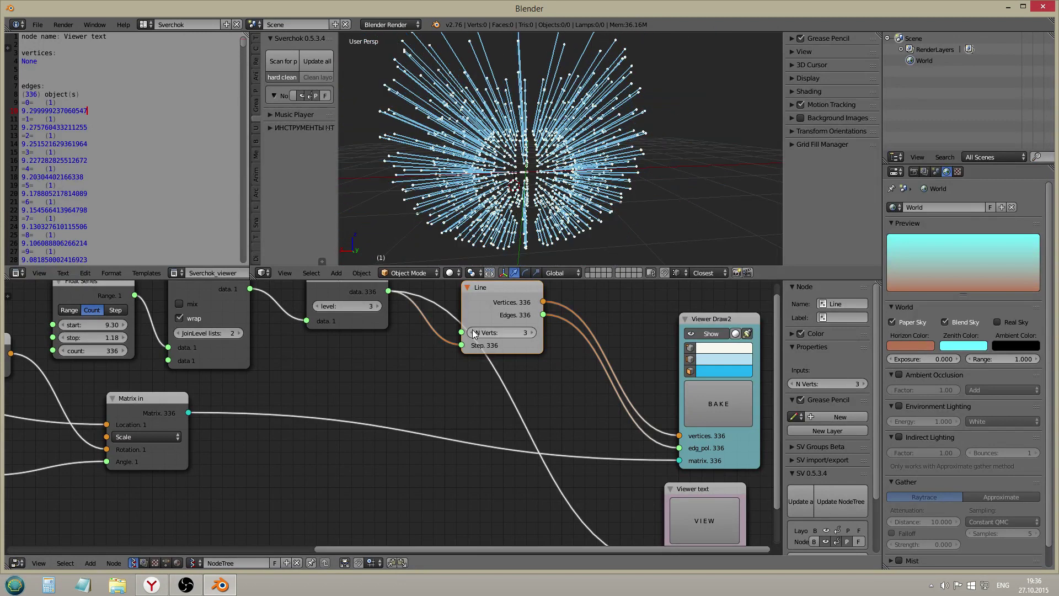
click(472, 332)
click(530, 333)
click(531, 333)
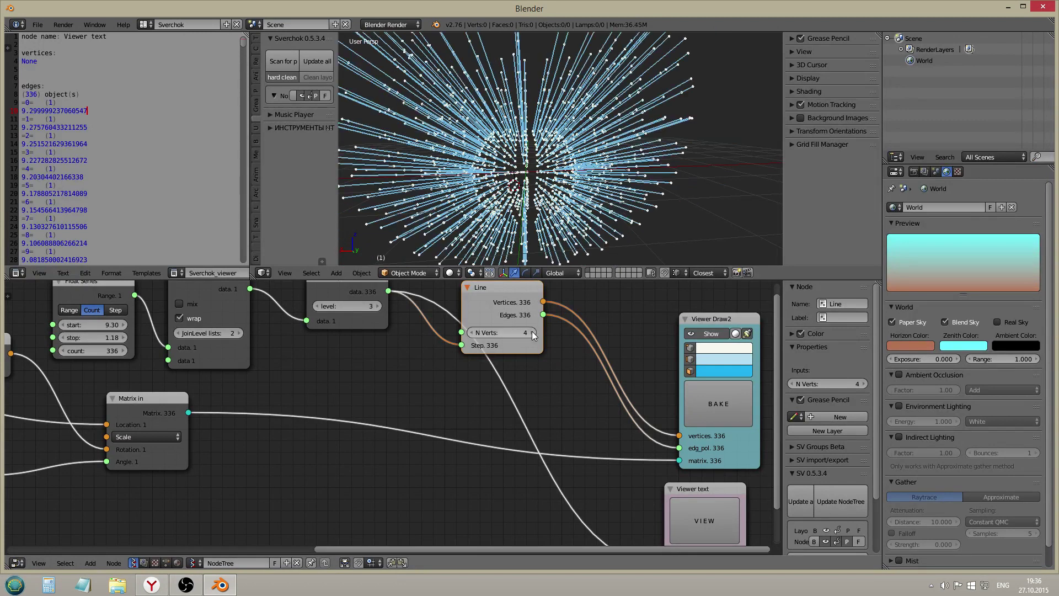
click(472, 332)
click(472, 333)
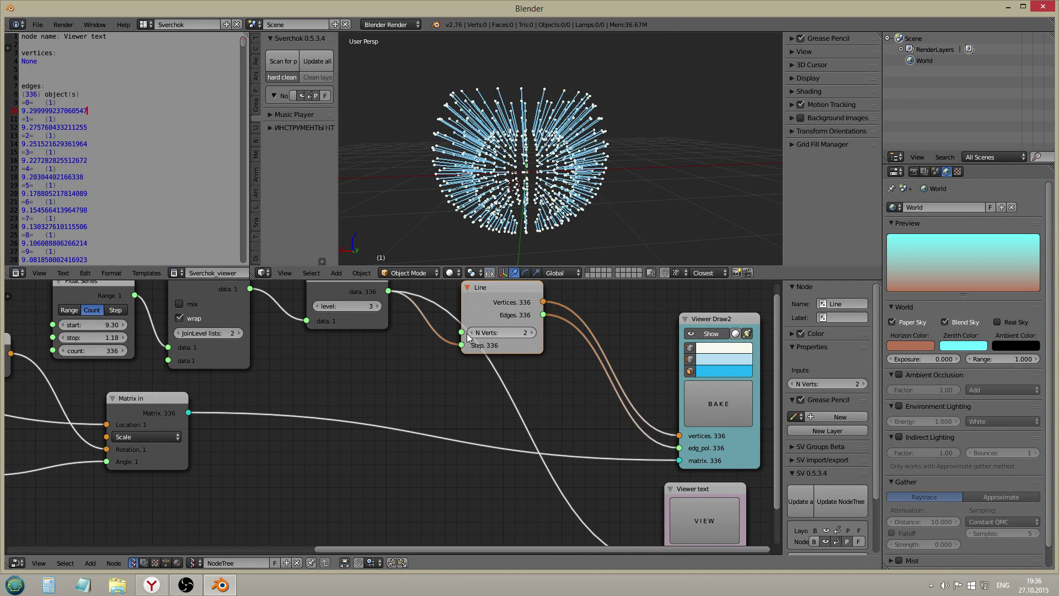
- Paste the copied number over the first object's value in the text output and repeat it on additional lines
drag(99, 113, 45, 111)
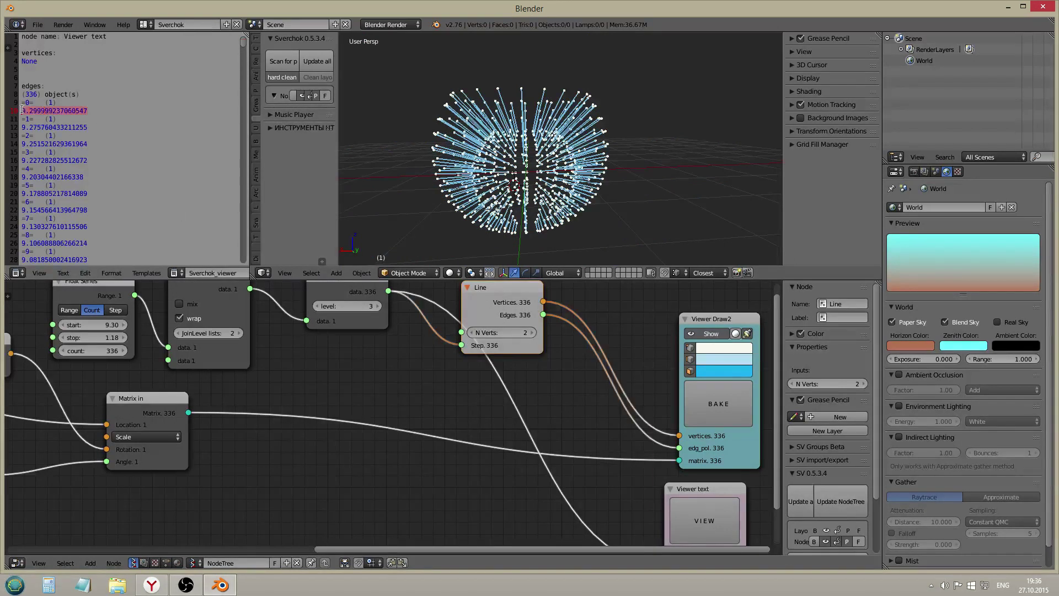
key(ctrl+v)
key(Return)
key(ctrl+v)
key(Return)
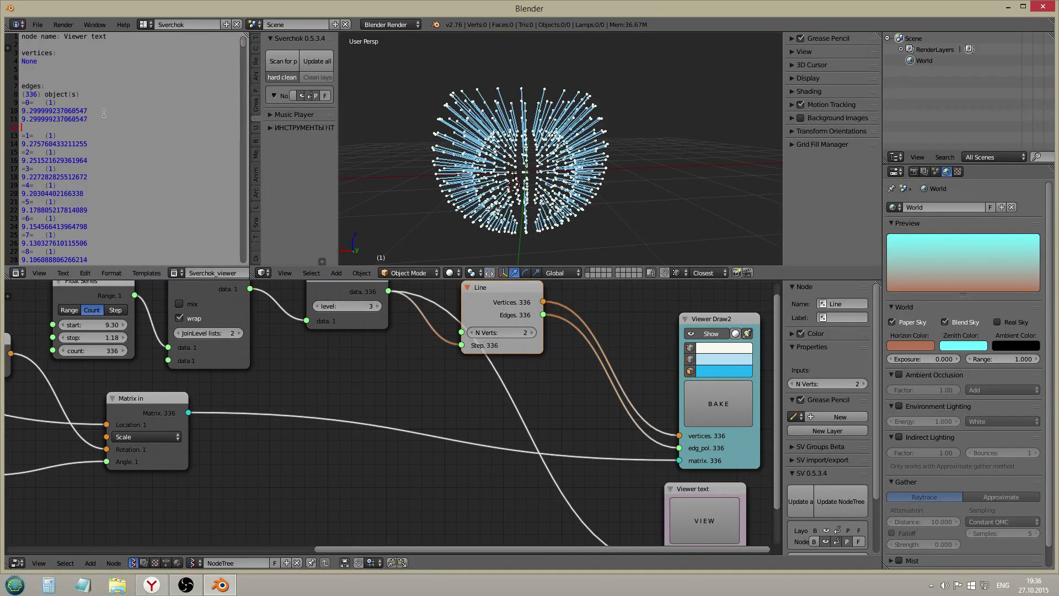
key(ctrl+v)
key(Return)
key(ctrl+v)
- Delete the repeated number lines under the first object in the text output
drag(84, 112, 8, 110)
drag(89, 119, 28, 128)
drag(92, 125, 89, 103)
key(BackSpace)
scroll(372, 349, up, 1)
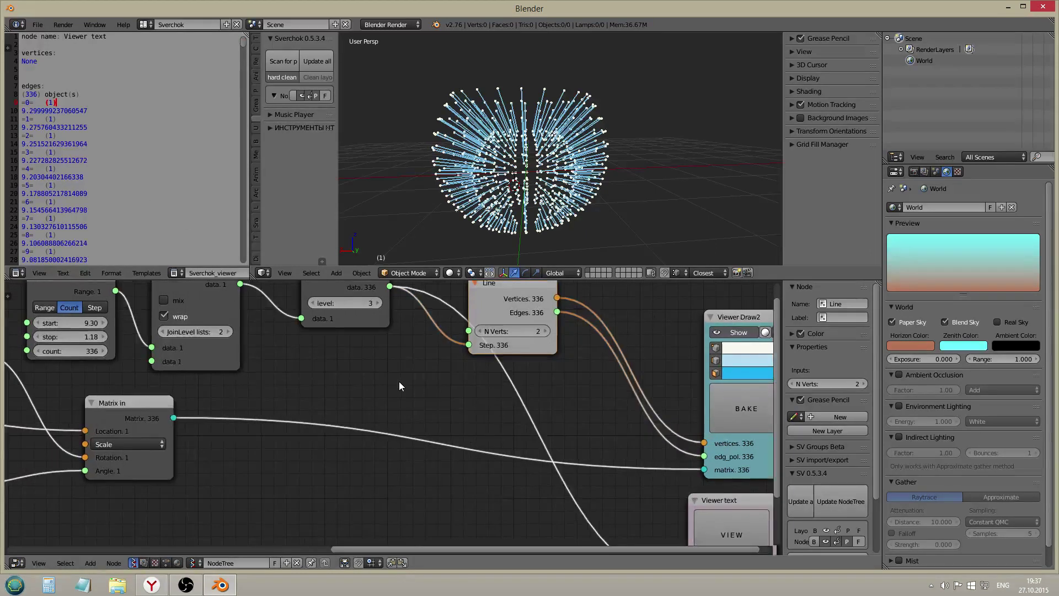
scroll(397, 381, down, 2)
middle_drag(362, 366, 389, 456)
click(164, 382)
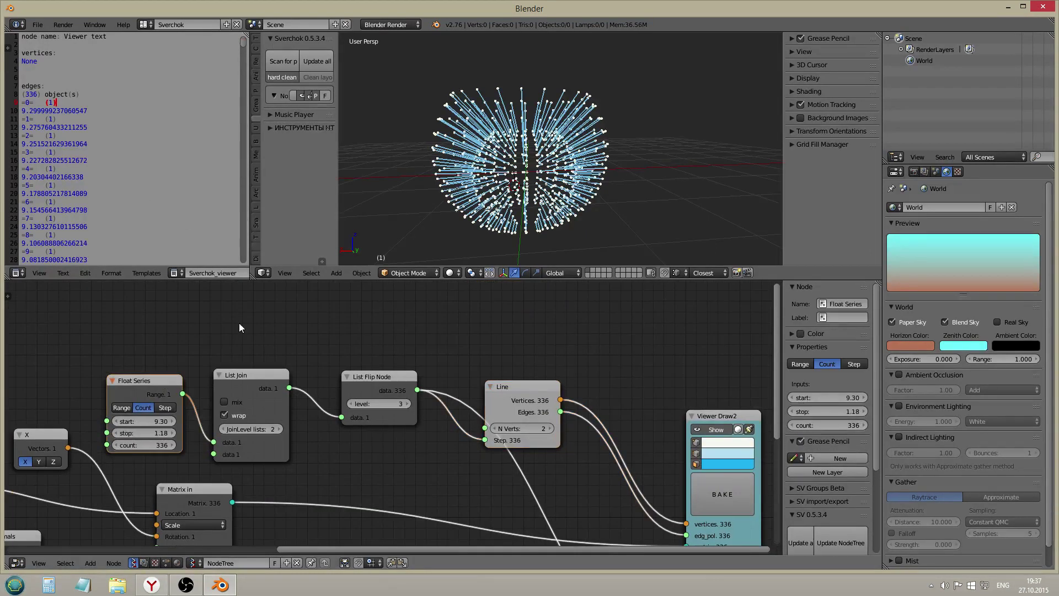
key(shift+d)
key(x)
- Add a List Range Int node in Count mode above List Join and set its count to 336
key(shift+a)
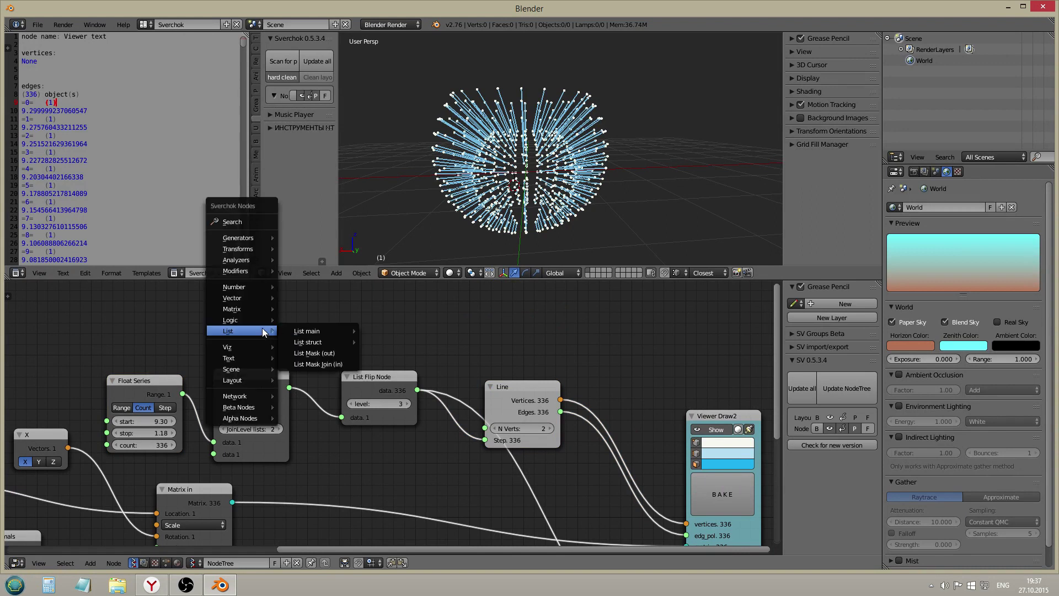
mouse_move(258, 287)
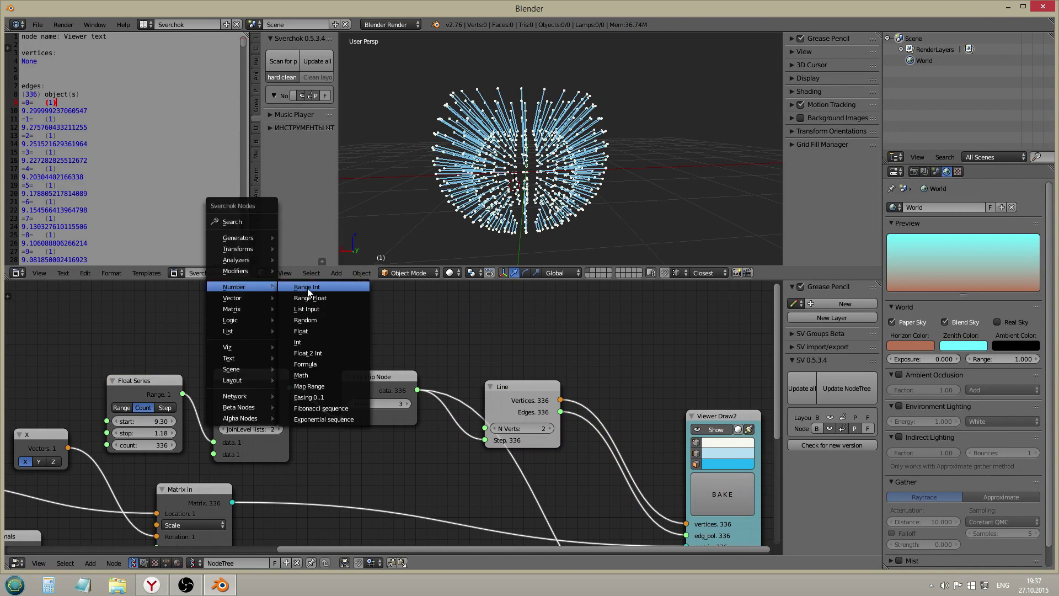
click(308, 284)
click(325, 323)
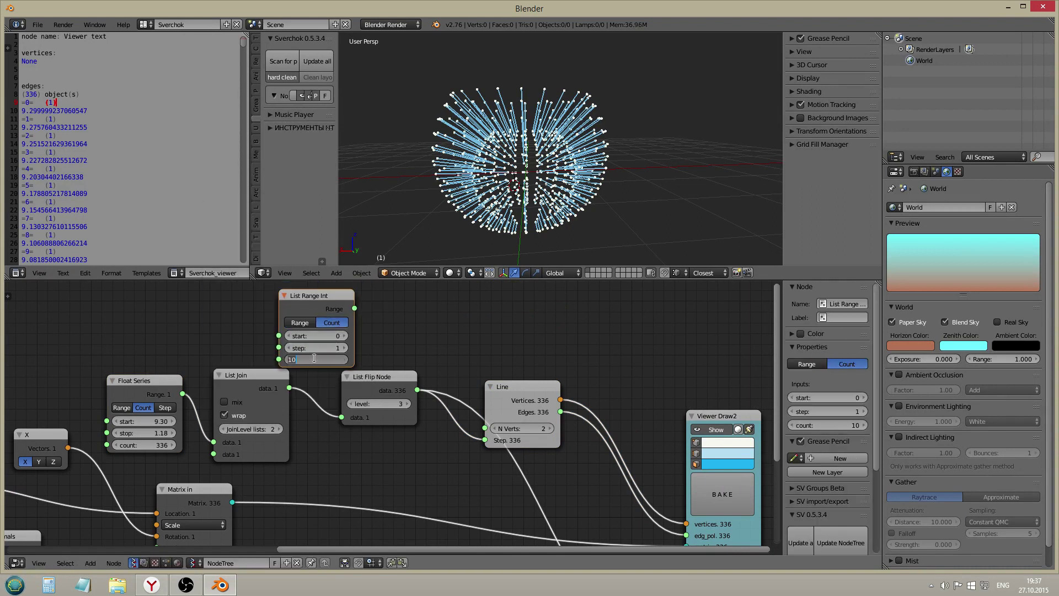
- Connect List Range Int's Range output to Line's N Verts and set its start to 2
drag(354, 308, 484, 427)
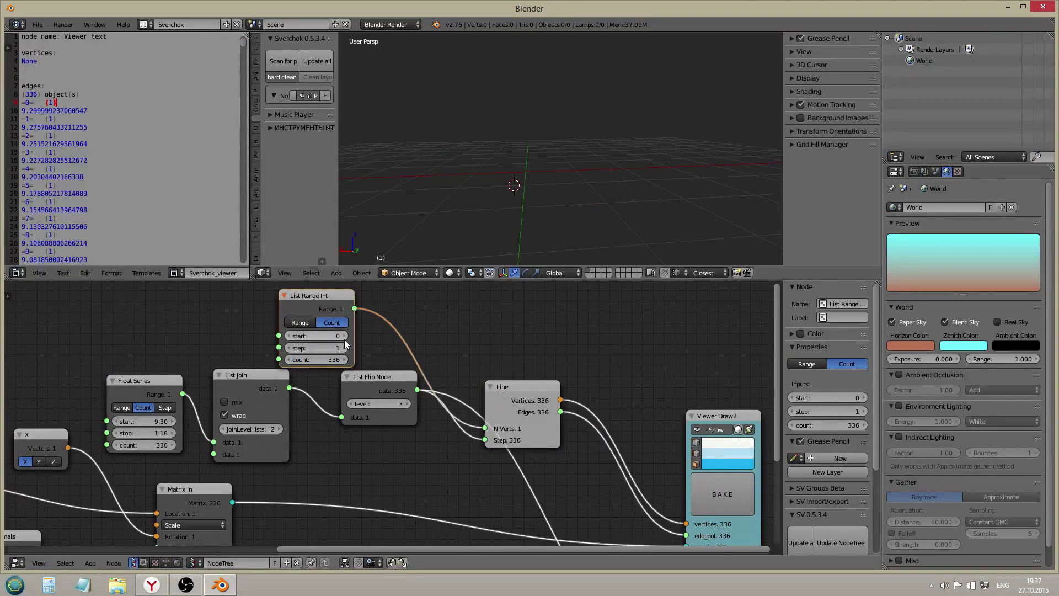
click(344, 338)
click(344, 337)
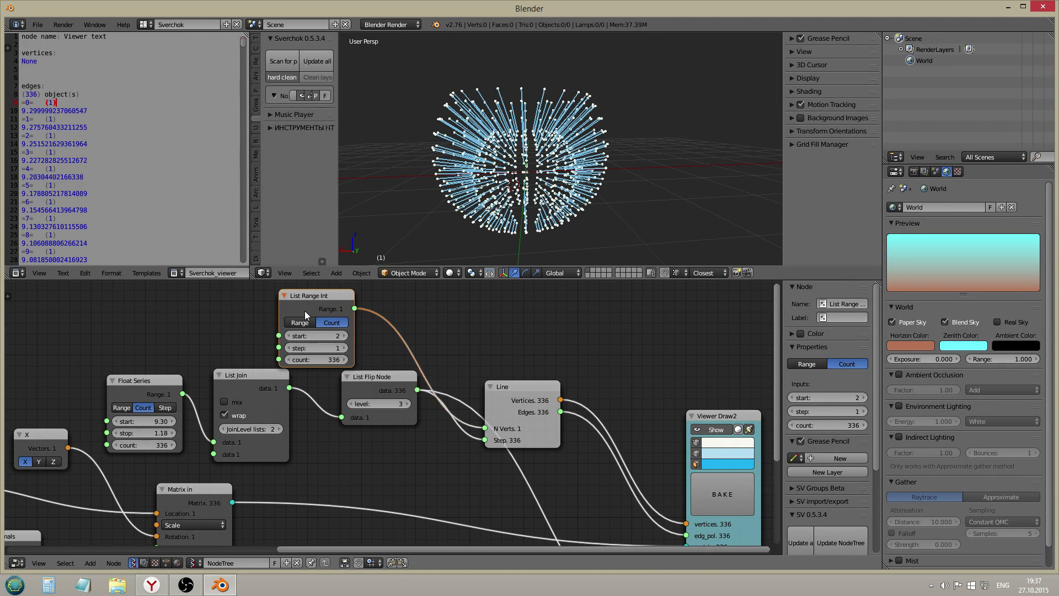
- Move List Range Int above Float Series and print its Range output through Viewer text's edg_pol input
drag(305, 310, 193, 290)
scroll(256, 336, down, 2)
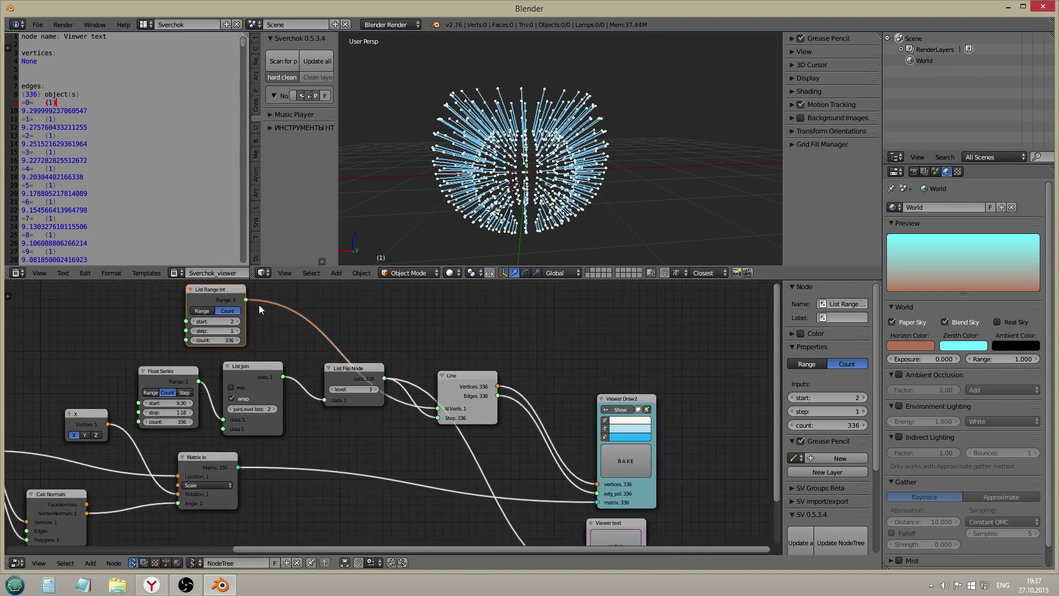
scroll(259, 307, down, 1)
drag(252, 303, 542, 541)
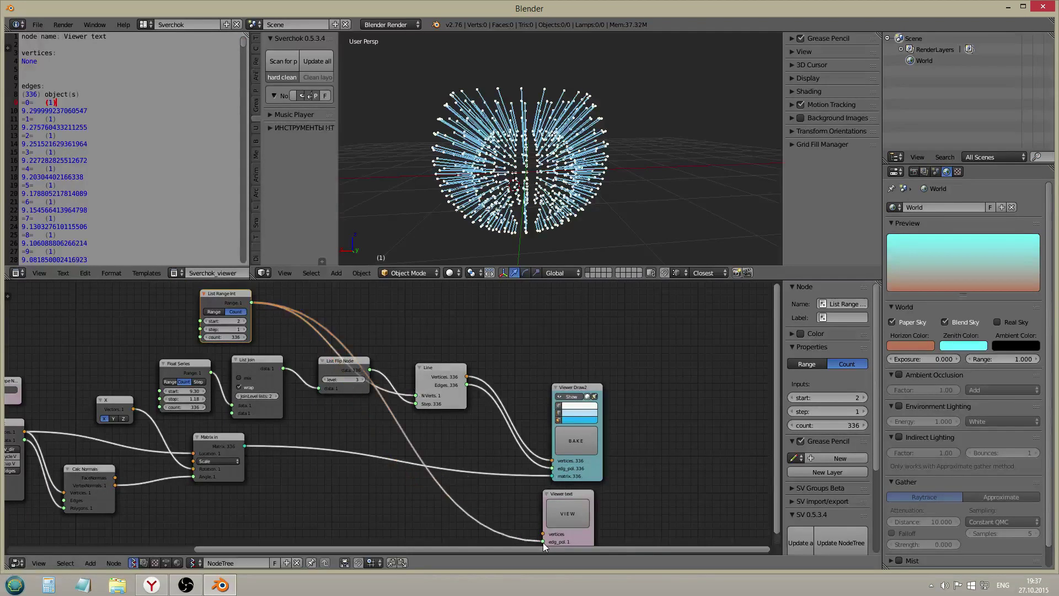
click(578, 514)
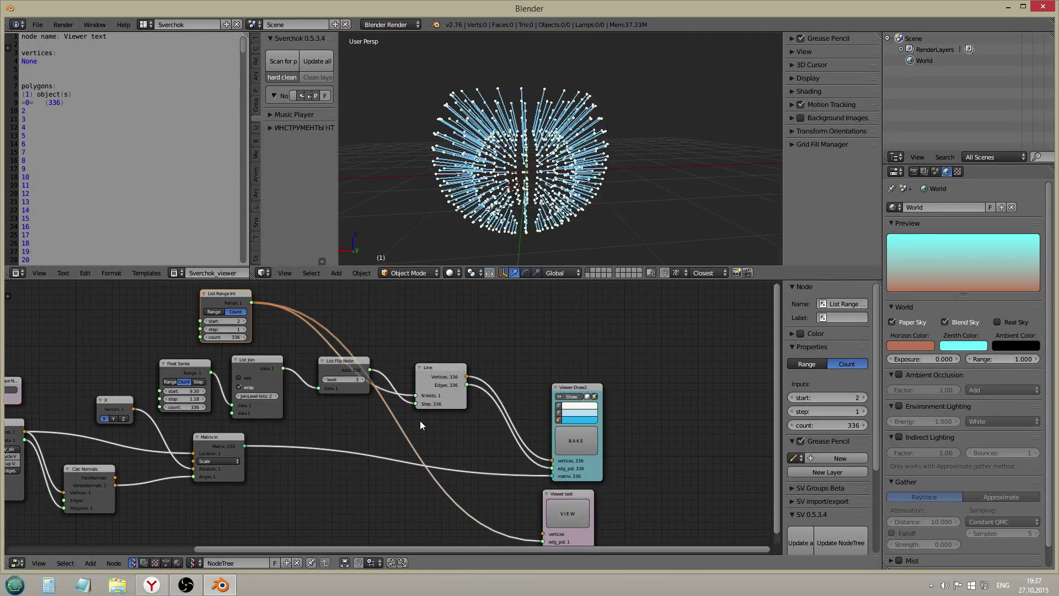
- Duplicate List Flip Node and place the copy beside List Range Int
scroll(316, 313, up, 1)
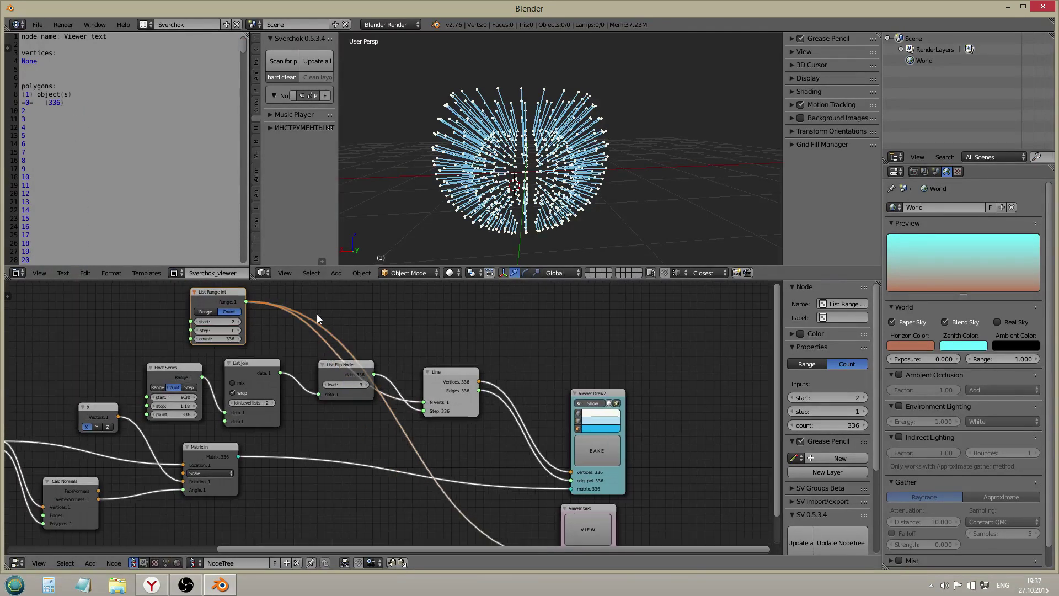
click(340, 369)
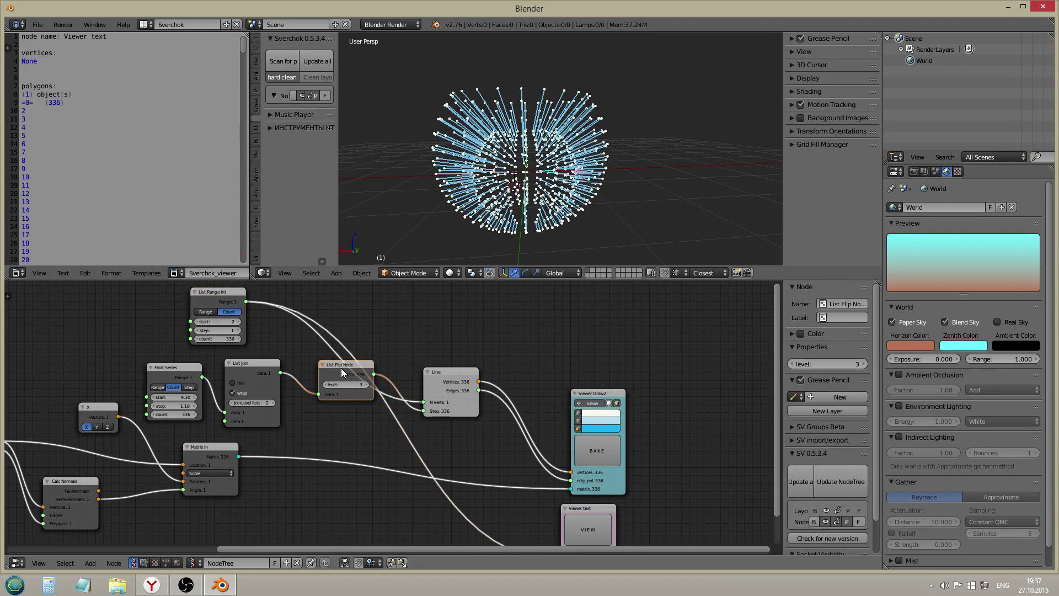
key(shift+d)
click(351, 294)
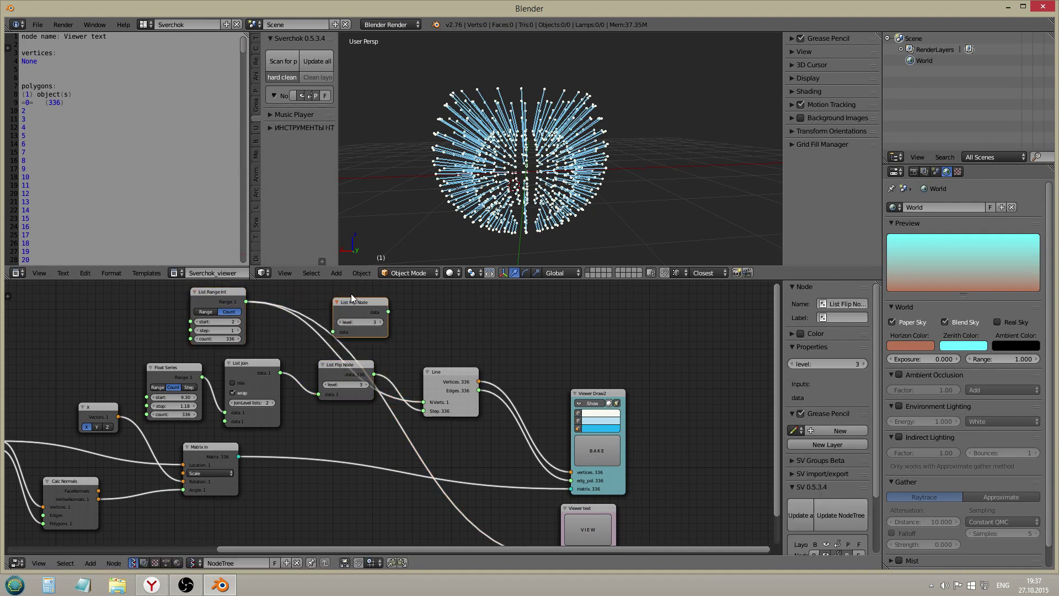
- Wire the List Flip Node copy between List Range Int and Viewer text's edg_pol input and print its data
drag(349, 300, 340, 300)
middle_drag(552, 530, 495, 459)
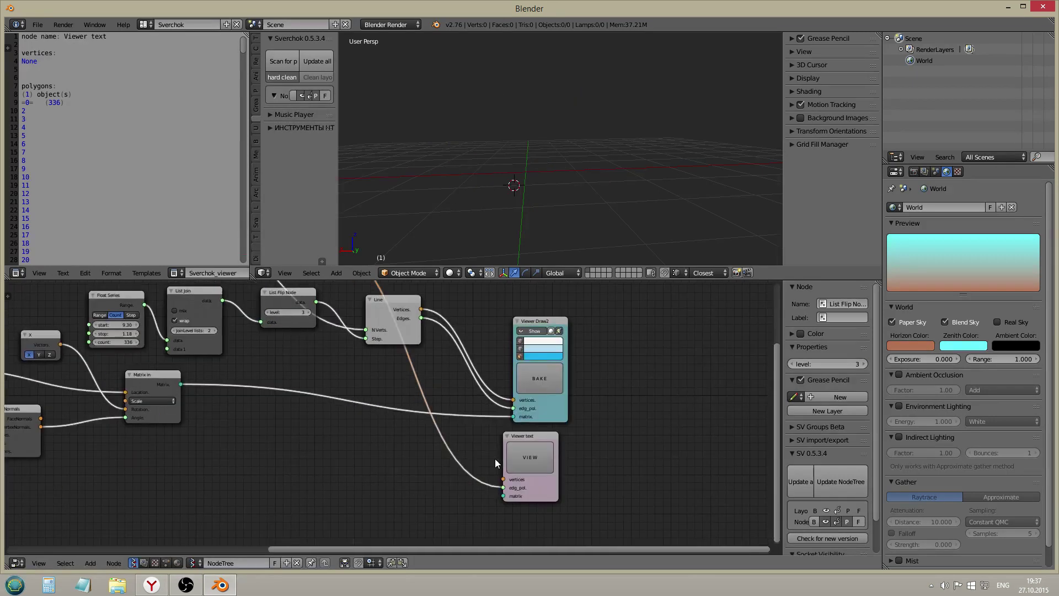
drag(503, 488, 503, 487)
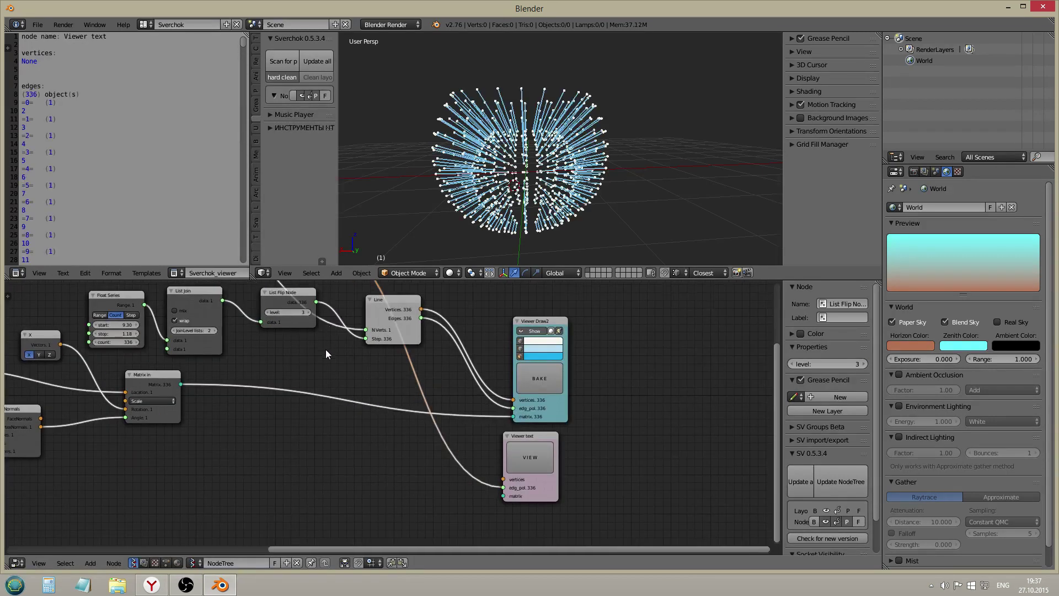
- Connect the List Flip Node copy's output to Line's N Verts, replacing the direct List Range Int link, and inspect the lines
middle_drag(326, 349, 394, 426)
scroll(359, 364, up, 1)
drag(365, 303, 482, 293)
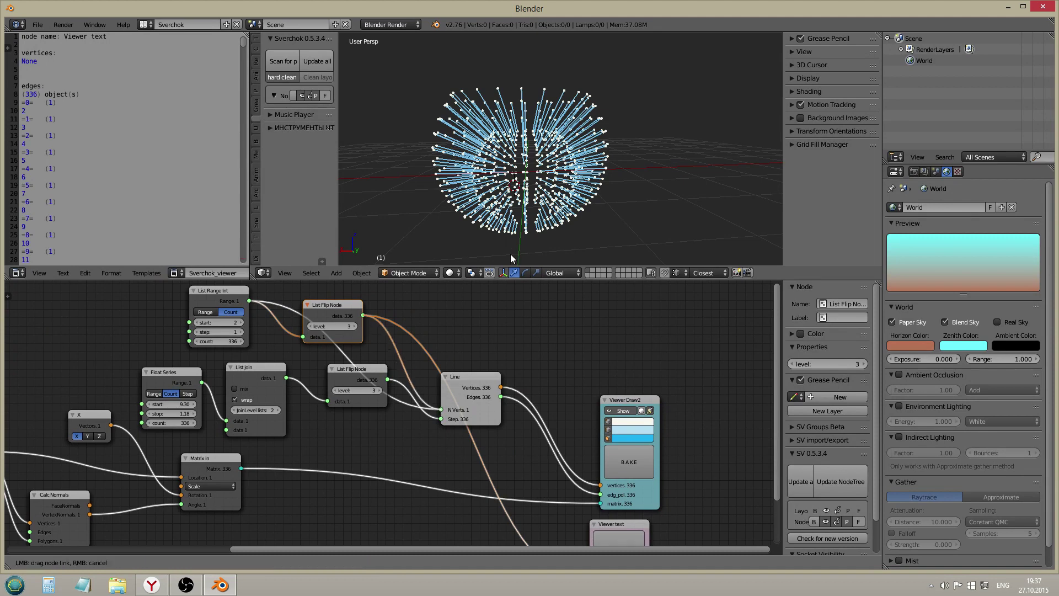
scroll(535, 170, down, 6)
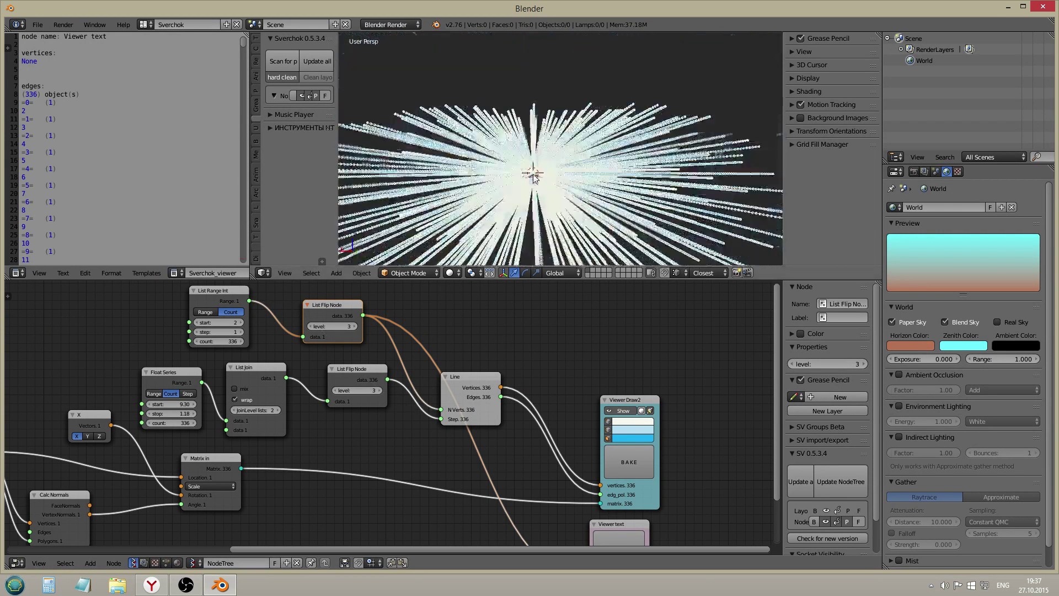
scroll(534, 175, up, 3)
shift+middle_drag(535, 176, 494, 48)
middle_drag(474, 108, 508, 166)
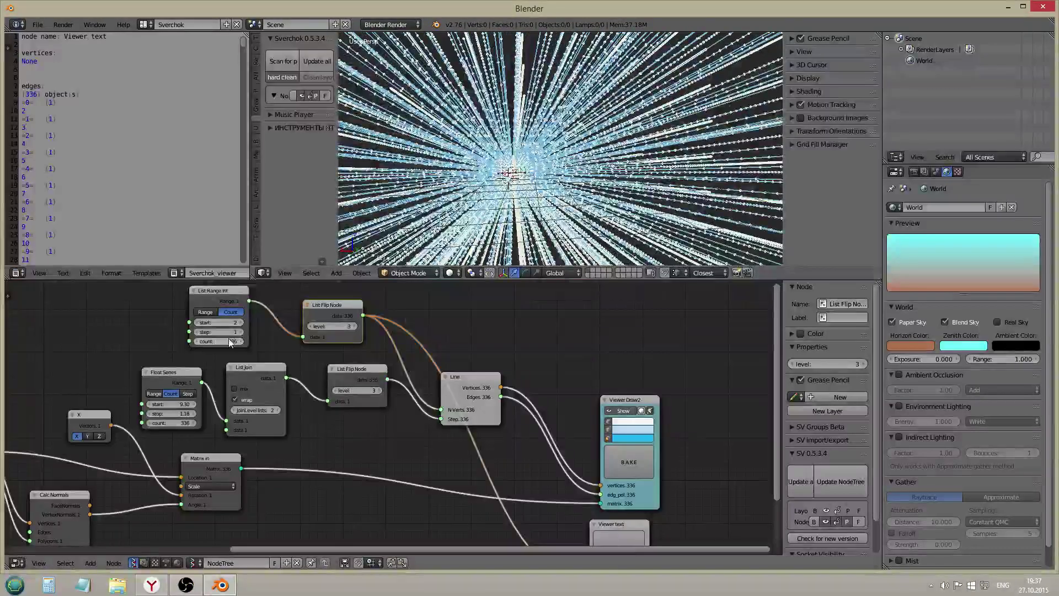
scroll(512, 167, up, 4)
scroll(512, 167, up, 5)
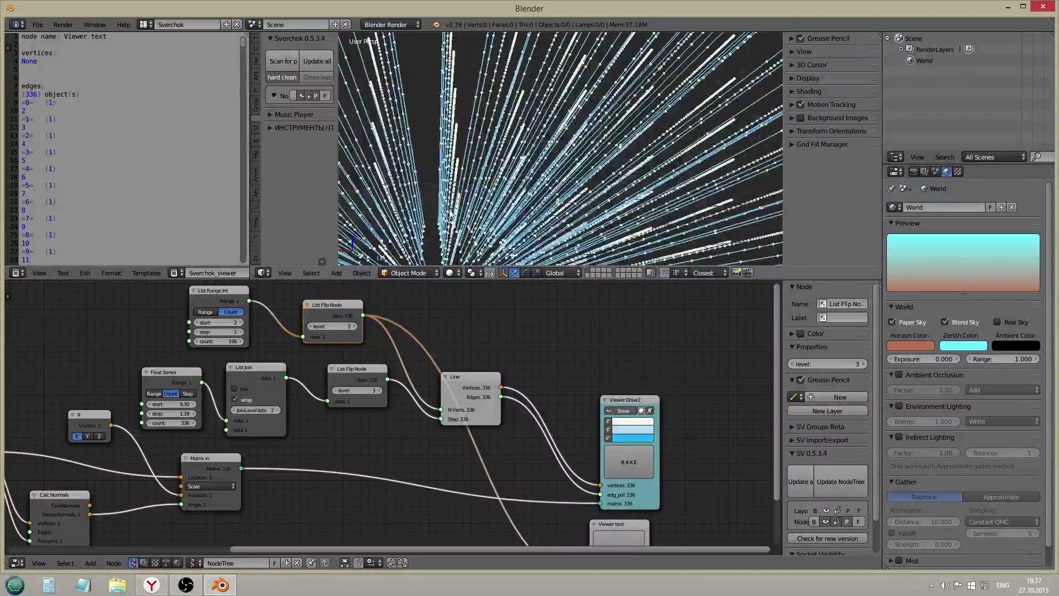
- Delete the List Range Int node that feeds the upper List Flip Node
scroll(450, 215, up, 6)
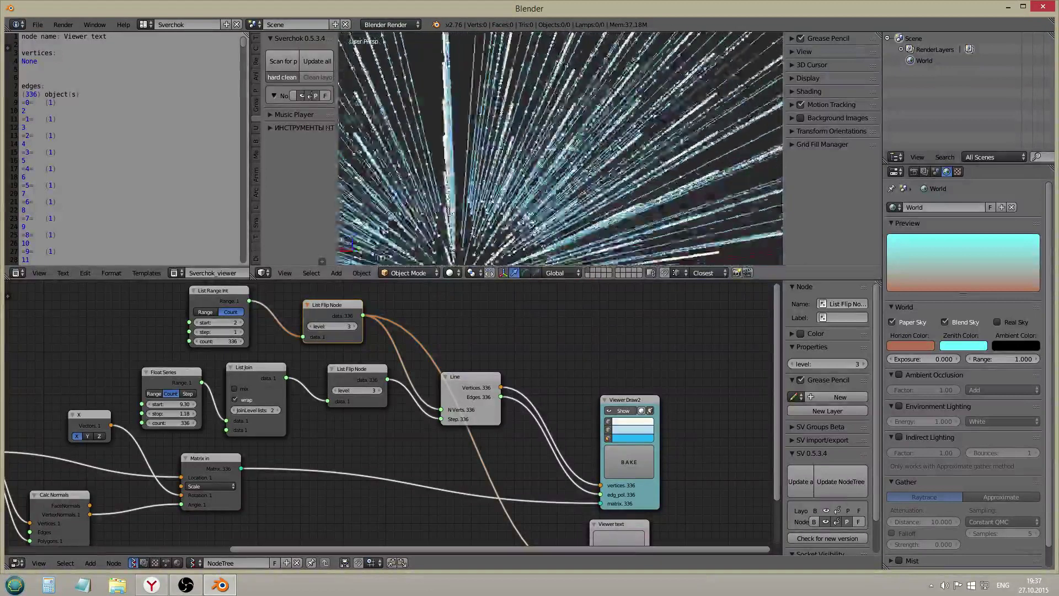
middle_drag(523, 420, 511, 345)
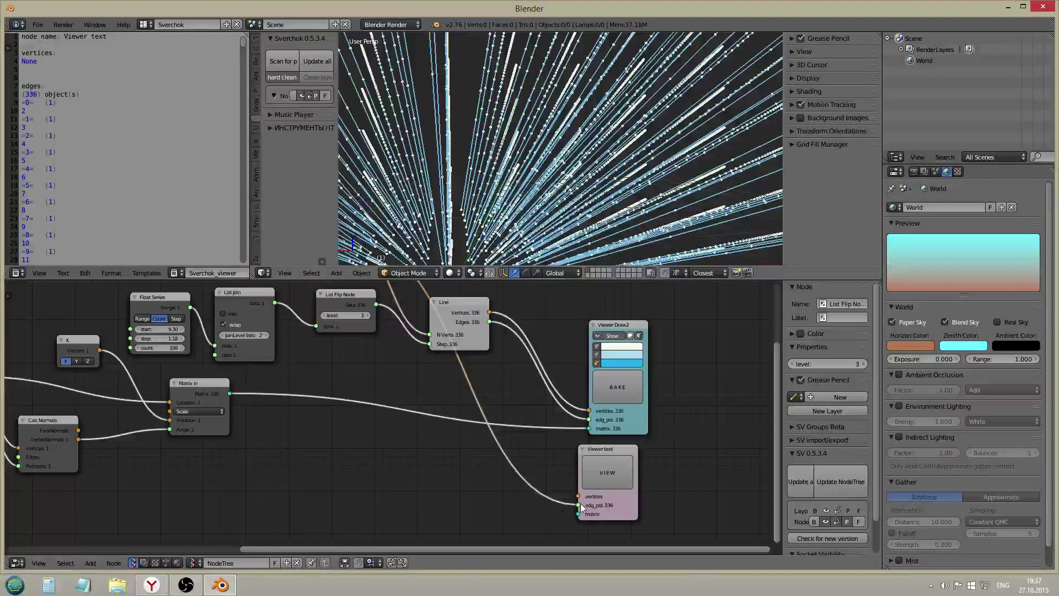
click(594, 492)
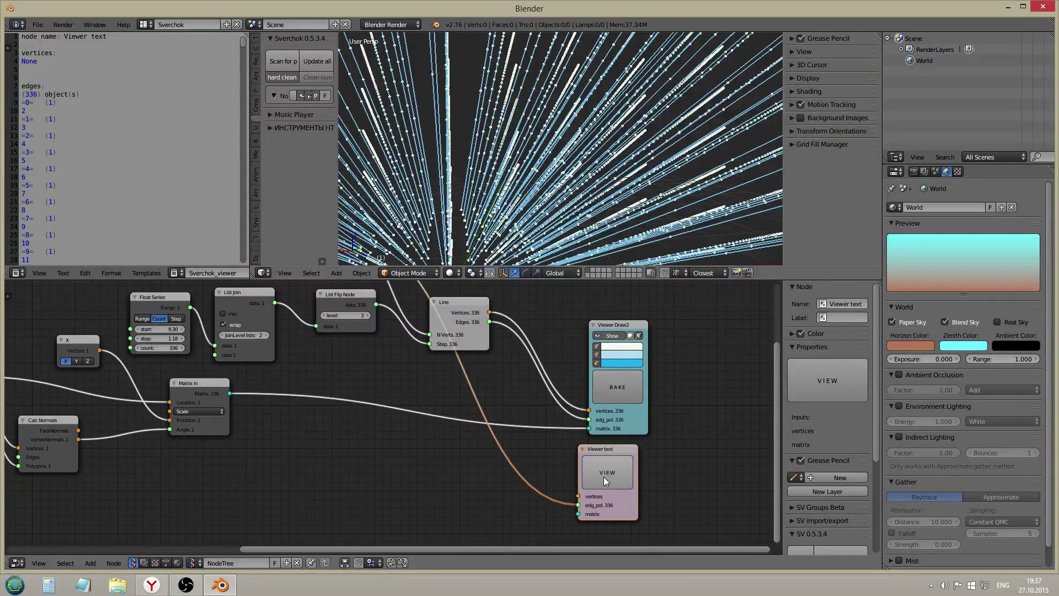
middle_drag(378, 311, 424, 381)
scroll(399, 338, up, 1)
middle_drag(398, 334, 389, 397)
click(241, 351)
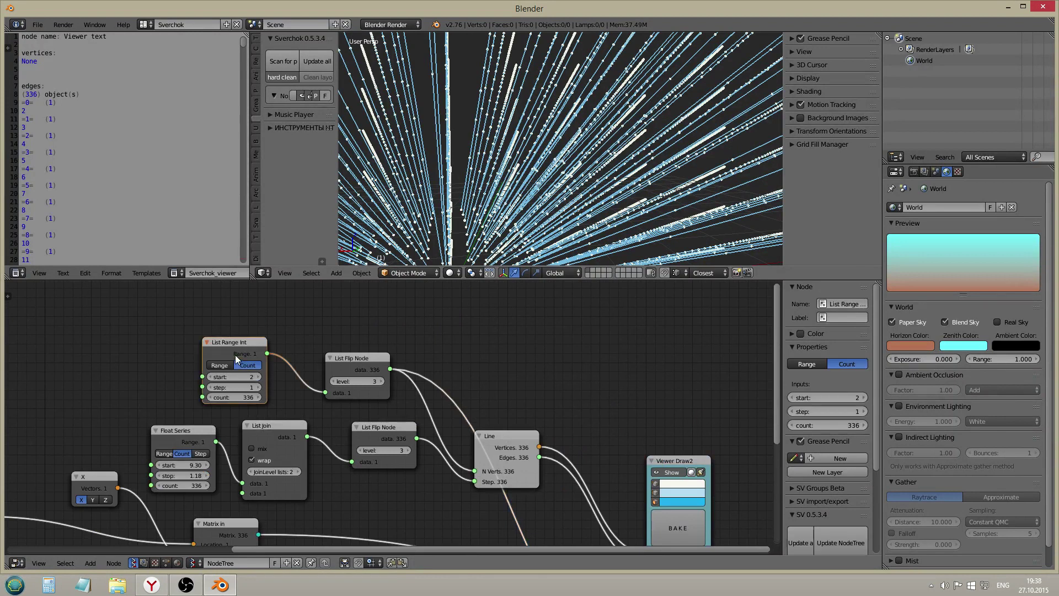
key(x)
- Add a Formula2 node in the place of the removed List Range Int and set its expression to [2,5]
key(shift+a)
mouse_move(220, 357)
scroll(332, 354, down, 1)
key(shift+a)
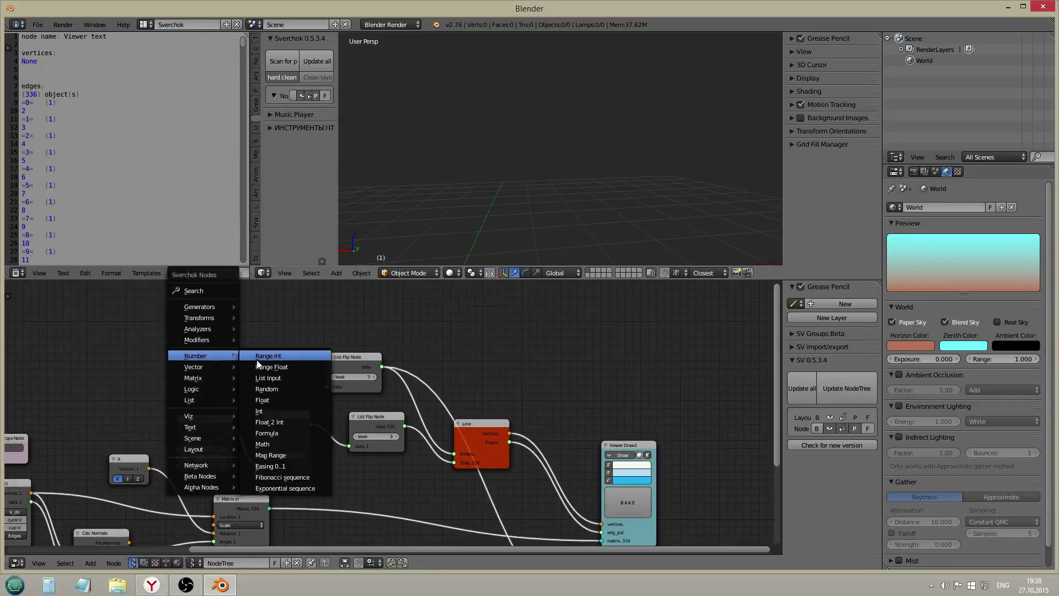
click(274, 432)
click(207, 362)
scroll(205, 359, up, 4)
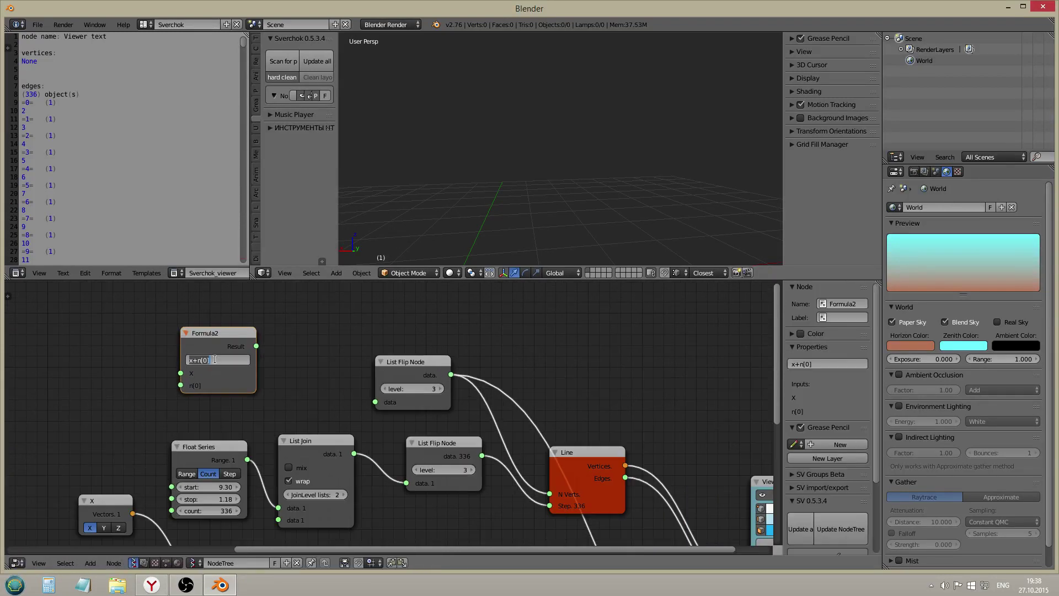
text([]2,5)
key(Return)
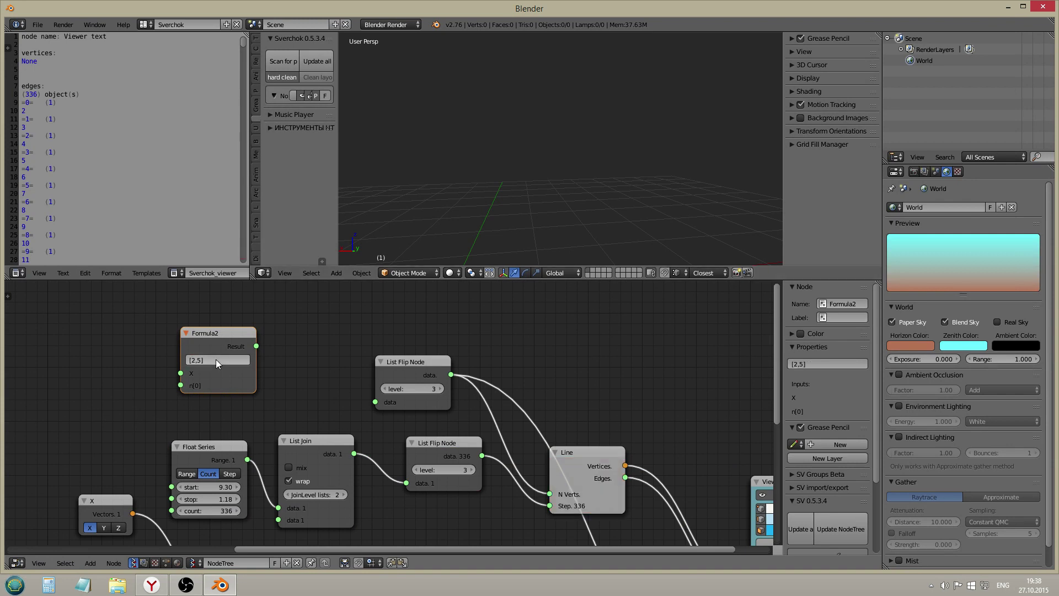
- Add a List repeater node next to Formula2 and wire Formula2's Result into its Data input
key(shift+a)
mouse_move(280, 362)
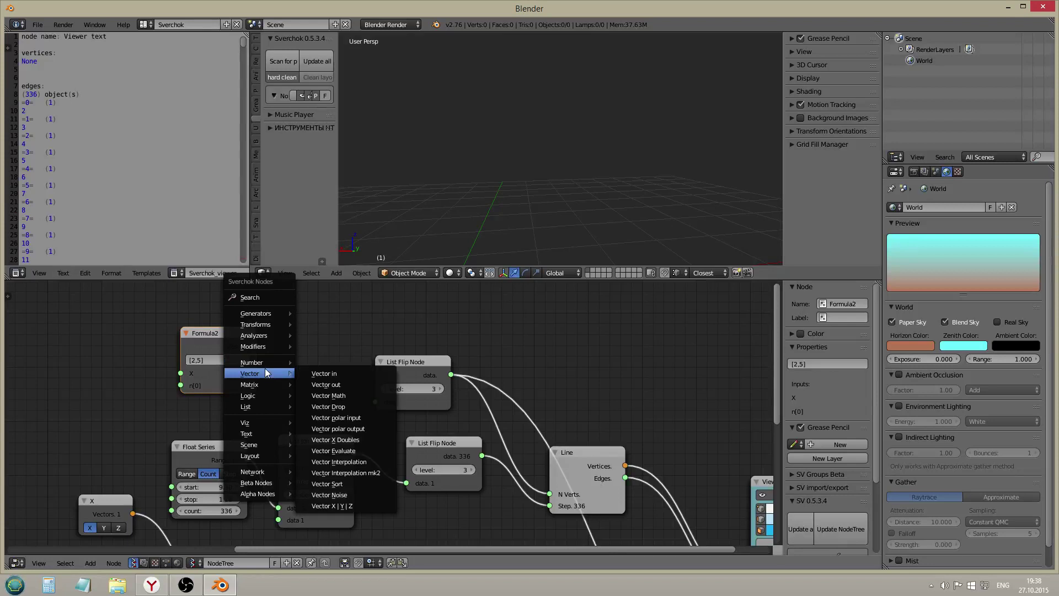
mouse_move(273, 406)
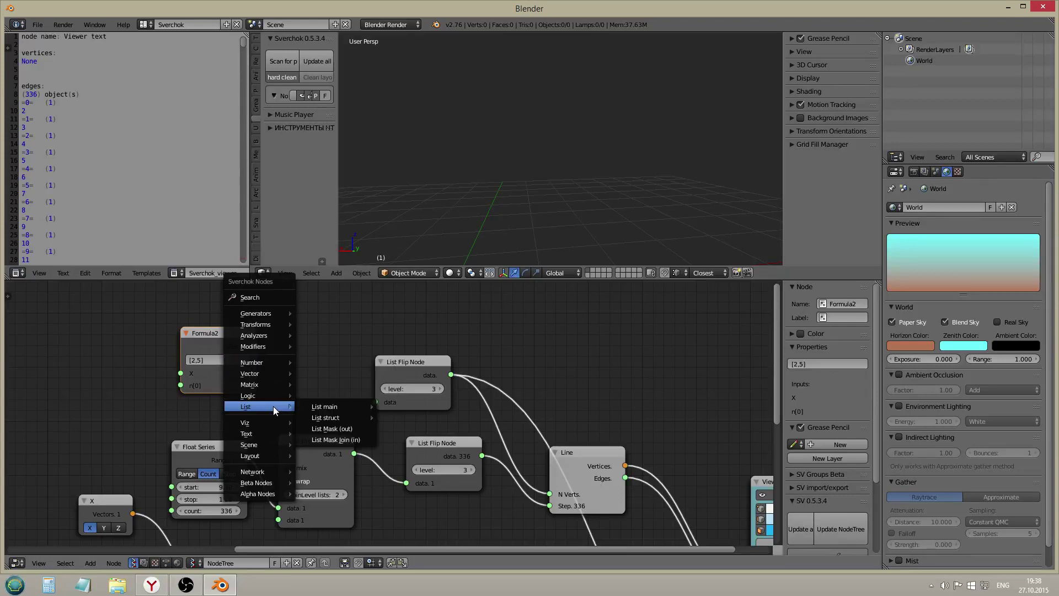
mouse_move(329, 405)
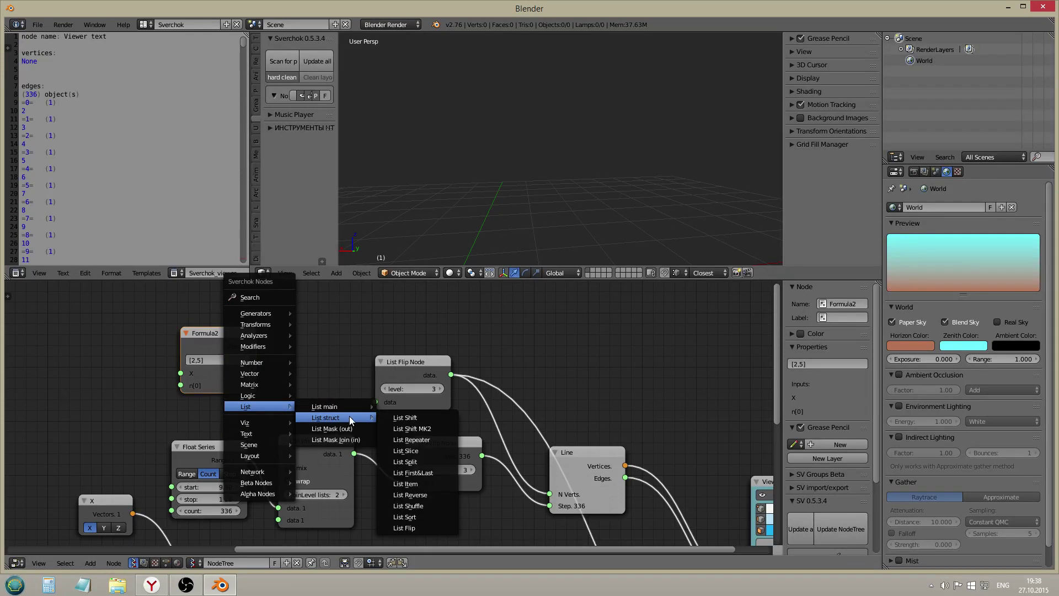
click(422, 439)
click(275, 321)
drag(234, 337, 275, 381)
- Move Viewer text up beside the upper List Flip Node and connect List repeater's Data output to its edg_pol input
scroll(363, 379, down, 2)
middle_drag(375, 381, 324, 318)
scroll(324, 319, down, 3)
click(586, 541)
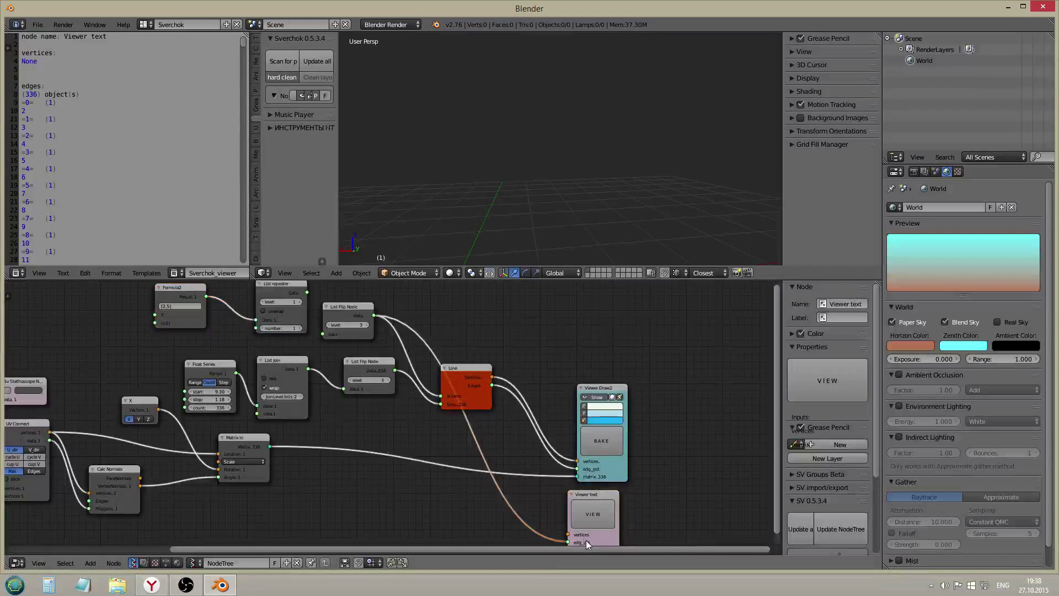
drag(587, 544, 396, 310)
scroll(361, 295, up, 3)
middle_drag(307, 323, 306, 398)
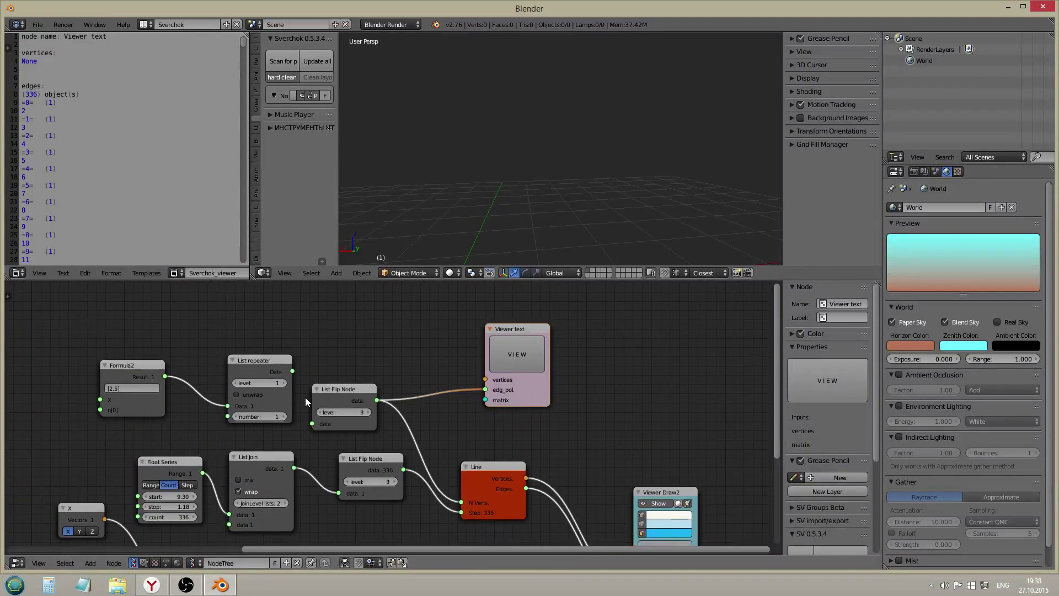
scroll(306, 397, up, 1)
drag(290, 368, 517, 389)
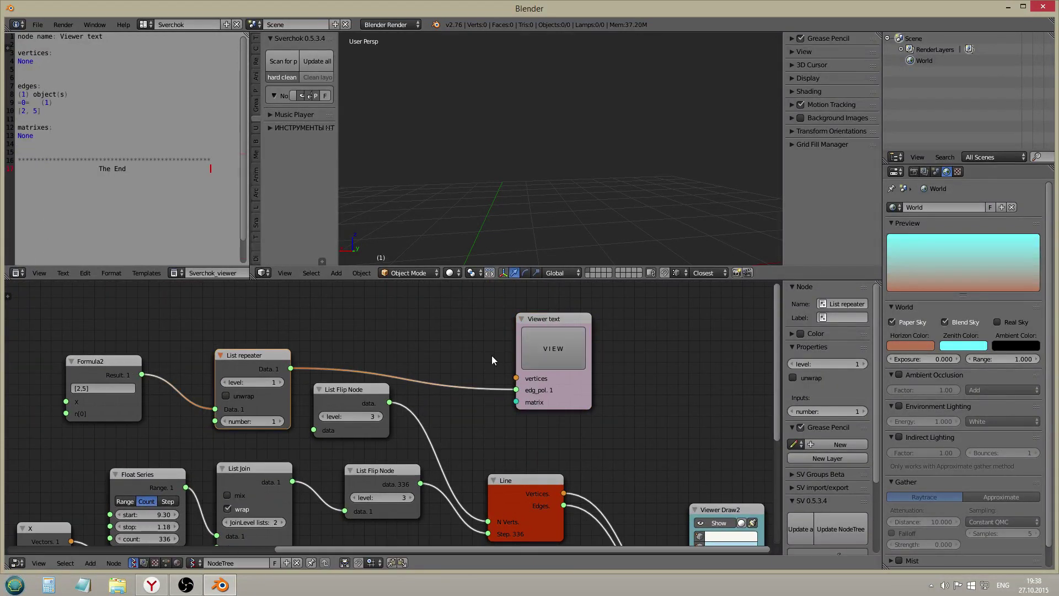
- Set List repeater to number 4 and level 2, enable unwrap, and print its data through Viewer text
click(281, 420)
click(282, 421)
click(282, 421)
click(578, 349)
click(281, 382)
click(538, 350)
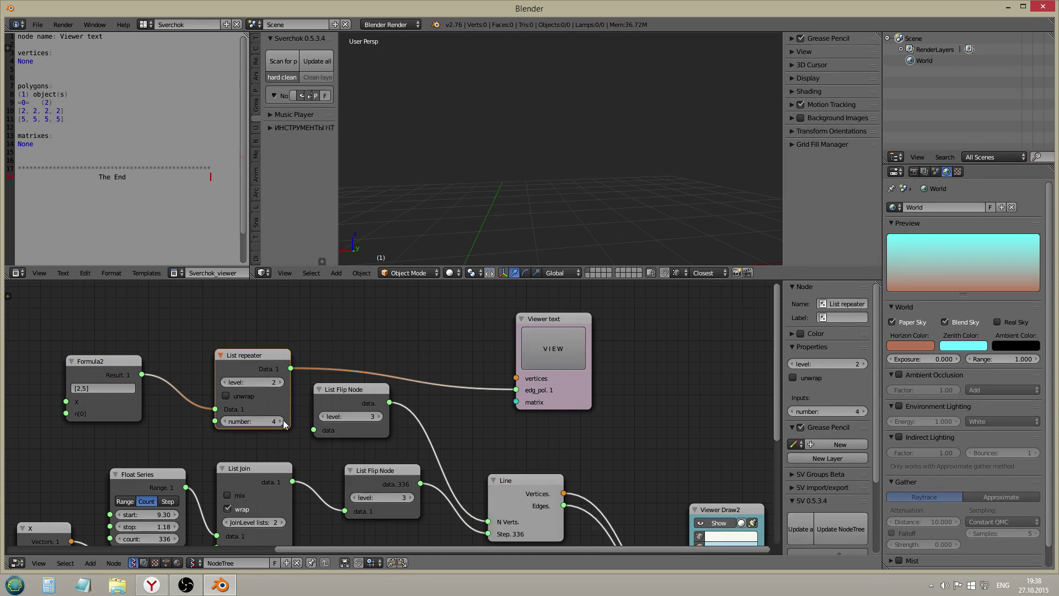
click(232, 397)
click(568, 360)
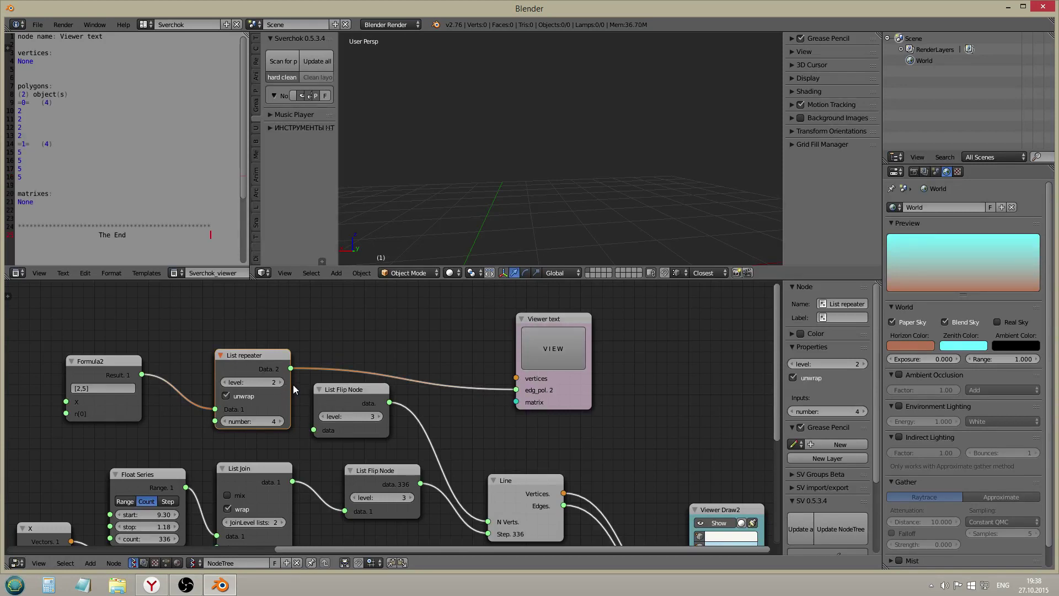
- Connect List repeater's Data output to the upper List Flip Node's input and inspect the lines
scroll(293, 384, down, 2)
drag(290, 337, 311, 393)
scroll(550, 120, down, 3)
scroll(540, 216, up, 6)
shift+middle_drag(557, 202, 520, 169)
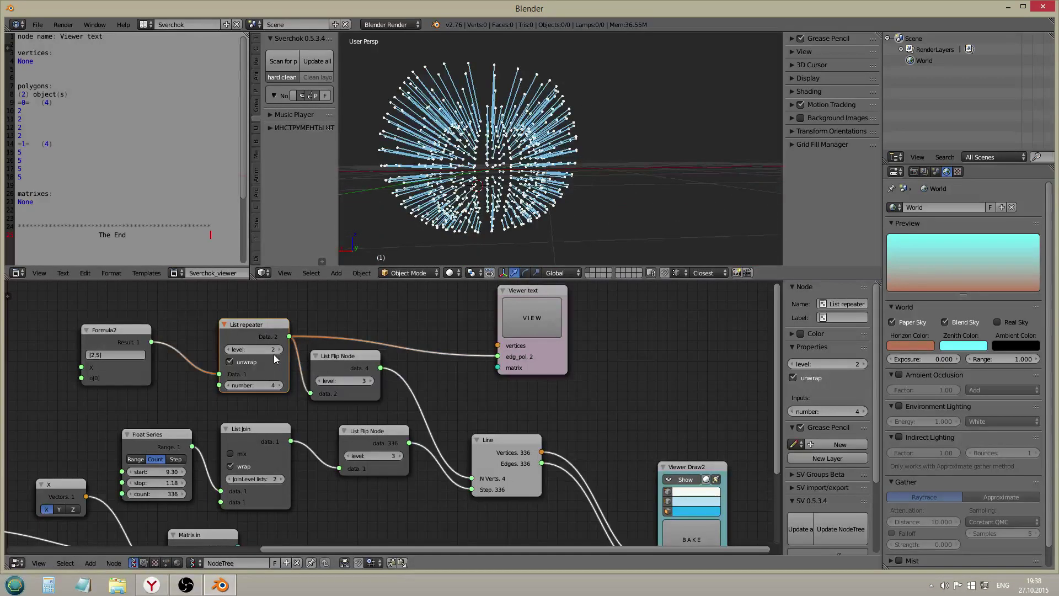
- Set List repeater's level to 1, print its data and inspect the lines
click(228, 350)
scroll(518, 199, down, 4)
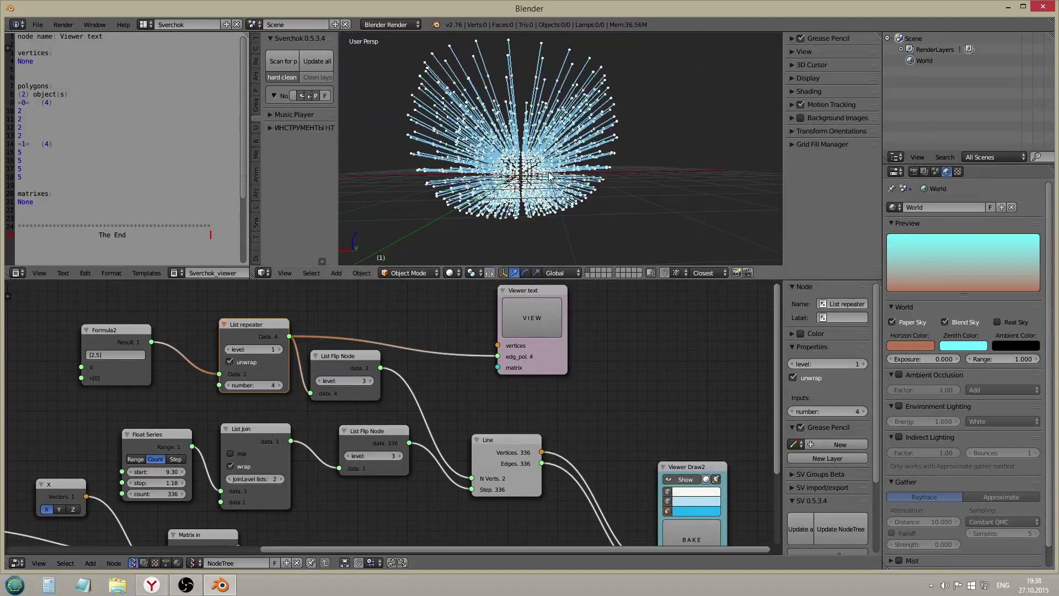
scroll(518, 199, up, 1)
click(537, 323)
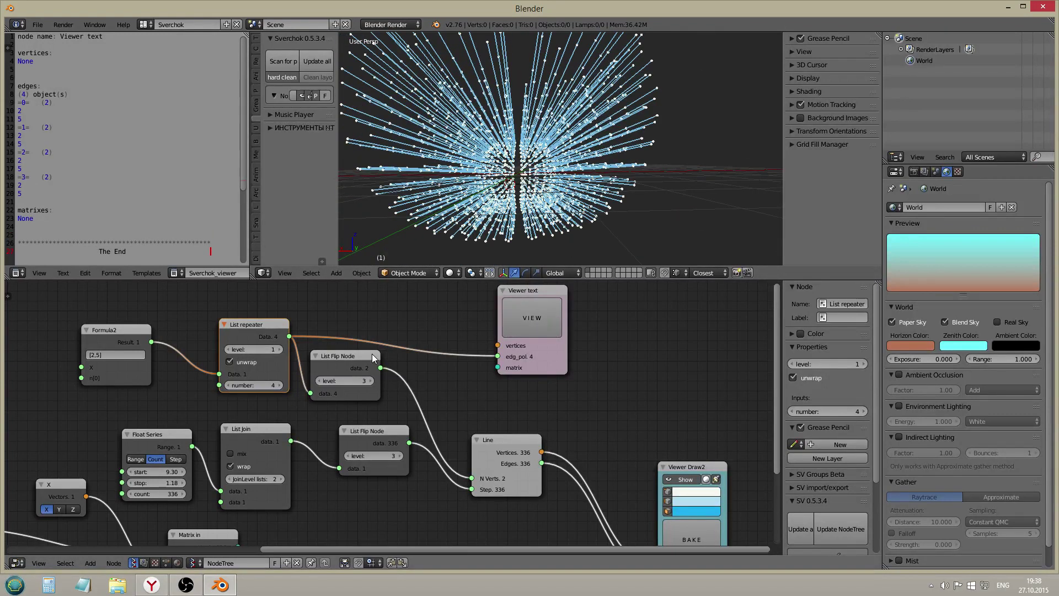
middle_drag(457, 95, 448, 103)
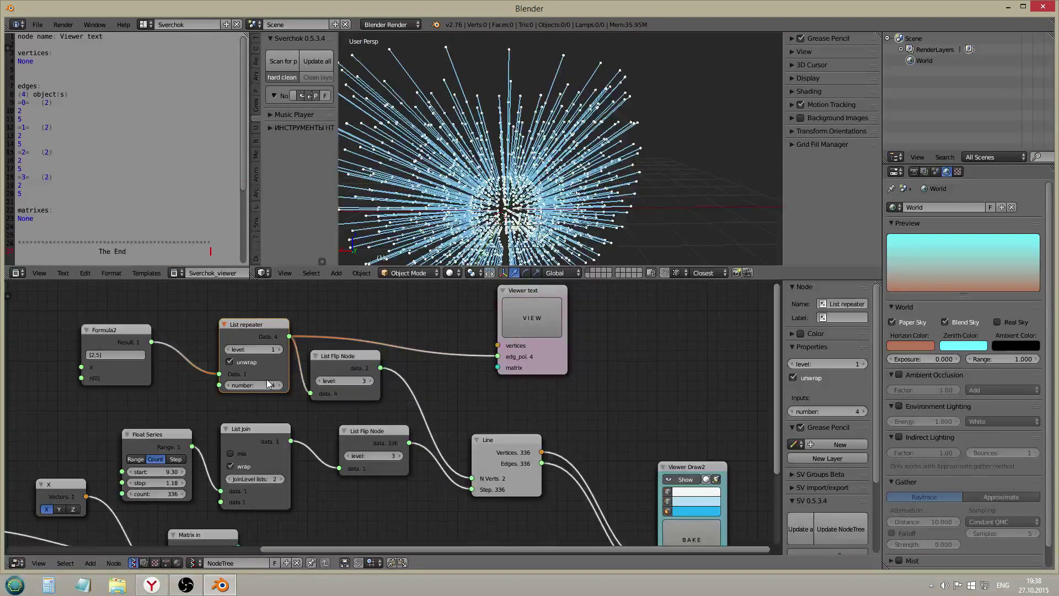
- Print the upper List Flip Node's output through Viewer text's edg_pol input and delete that List Flip Node
click(343, 363)
drag(380, 368, 497, 356)
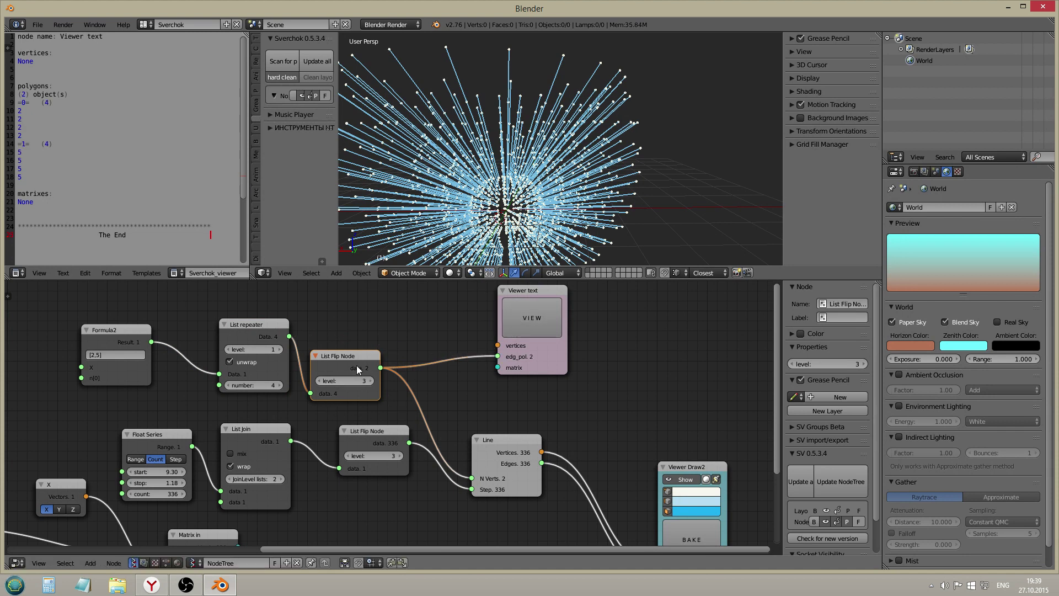
key(x)
- Add a List Join node between List repeater and Viewer text, wired into edg_pol, and print its data
key(shift+a)
mouse_move(342, 375)
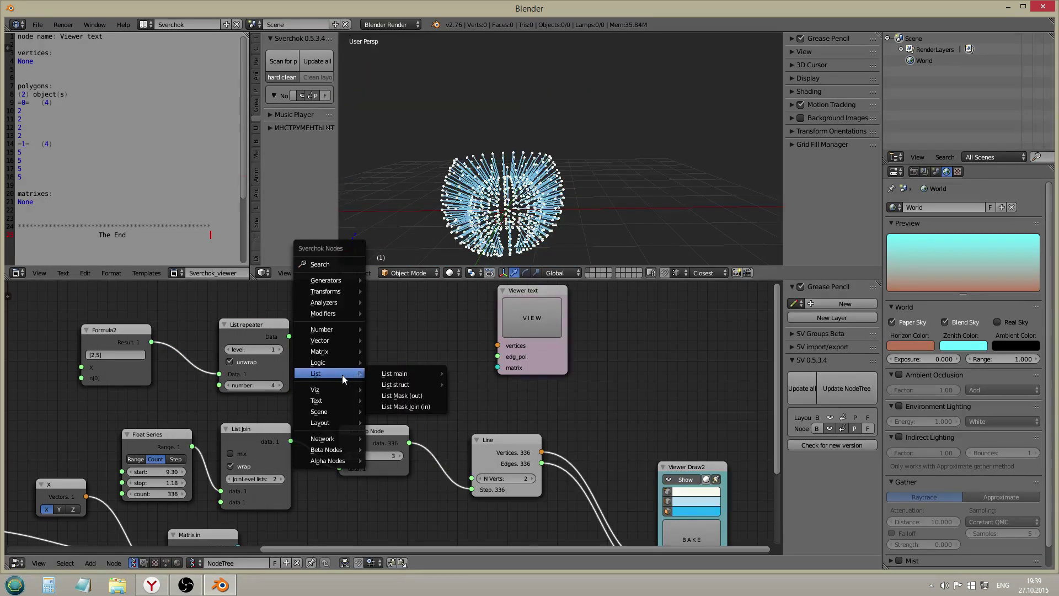
mouse_move(441, 375)
click(479, 373)
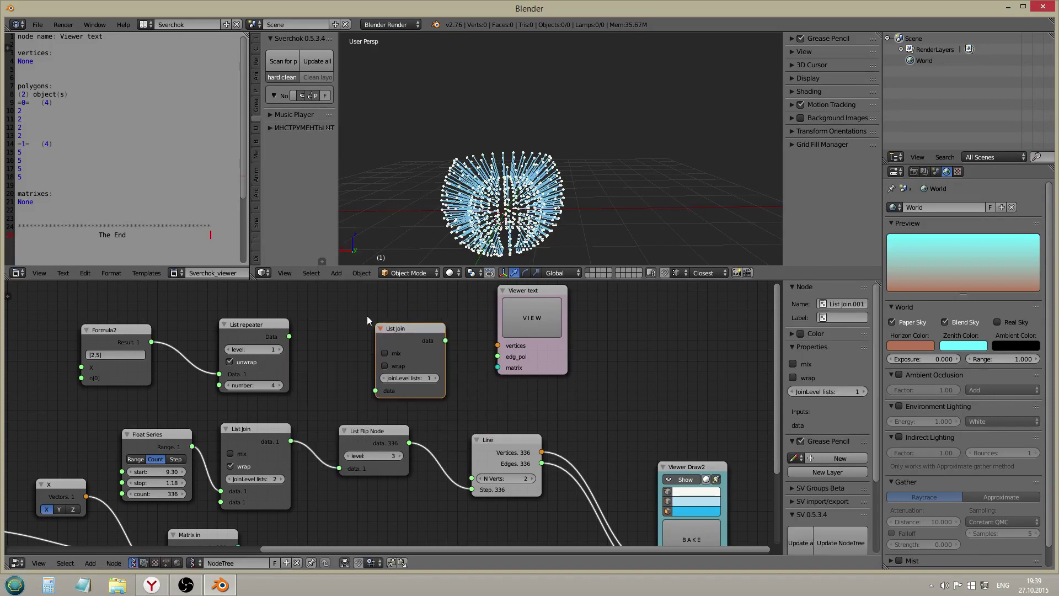
click(303, 330)
drag(289, 336, 386, 390)
drag(455, 341, 499, 357)
click(517, 331)
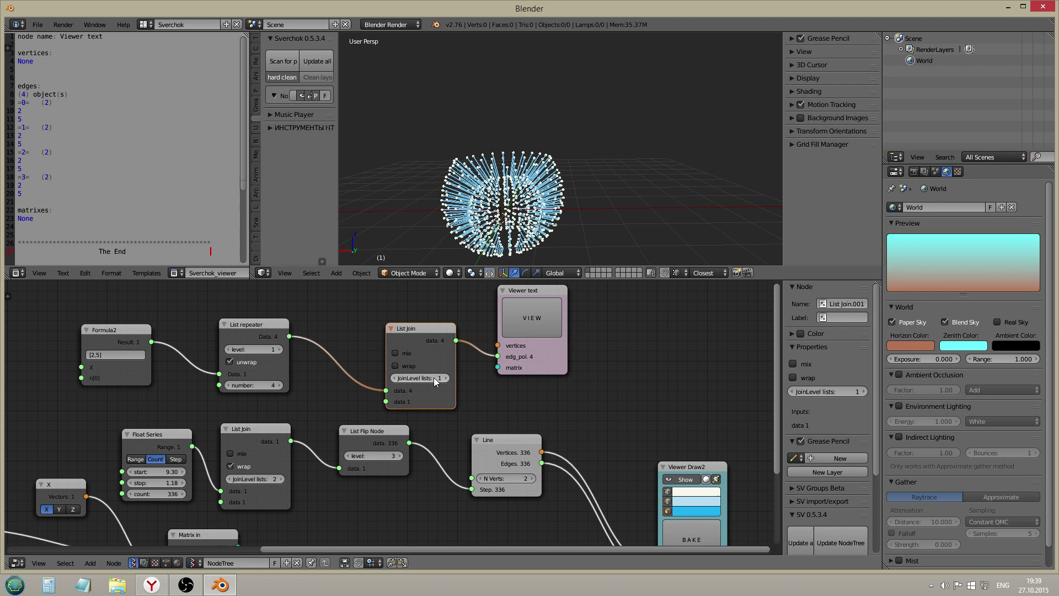
- Set the new List Join's JoinLevel lists to 2, print its data, and move the node close to List repeater
click(446, 377)
click(529, 330)
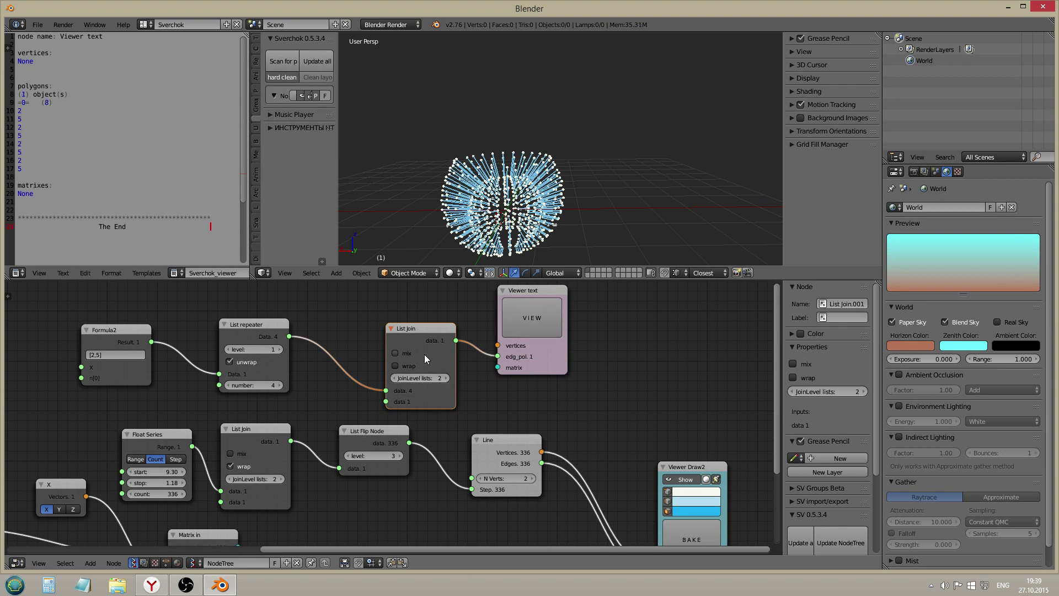
drag(289, 336, 350, 388)
drag(418, 330, 331, 310)
- Insert a List Split node between the upper List Join and Viewer text and connect its Split output to Line's N Verts
click(366, 430)
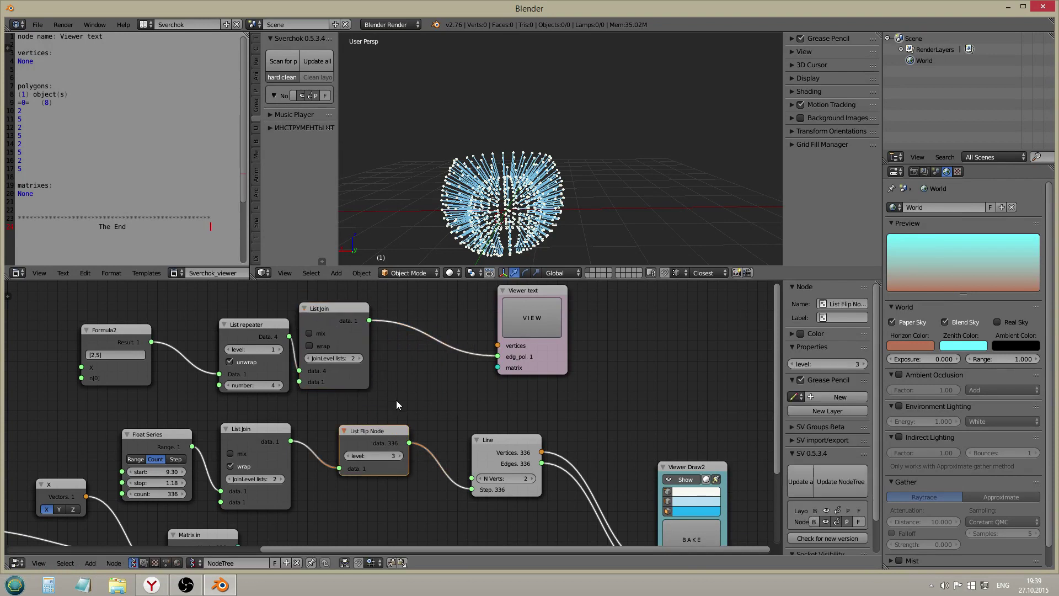
key(shift+a)
mouse_move(390, 402)
mouse_move(453, 411)
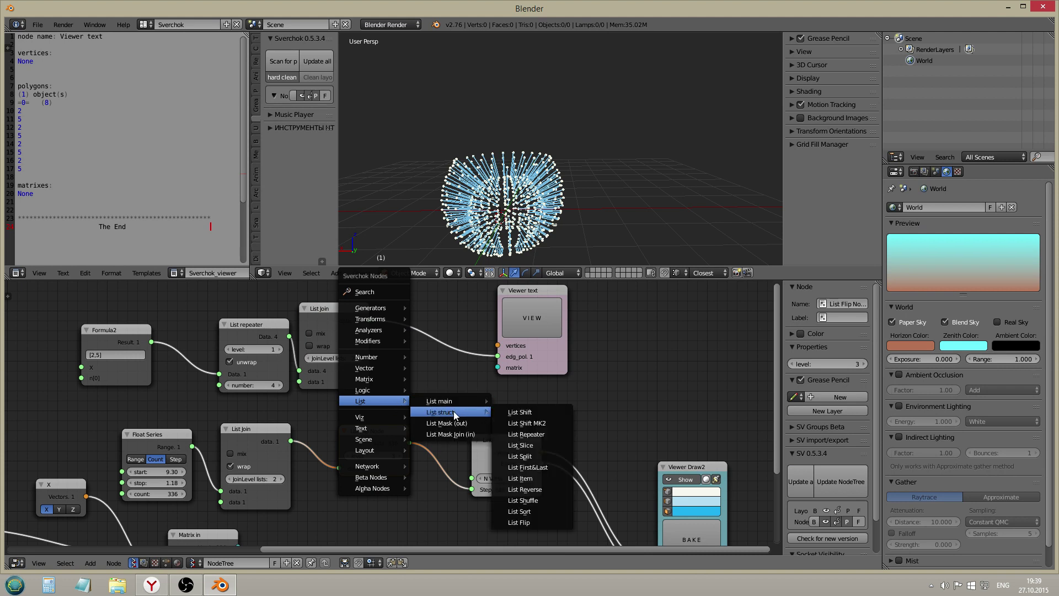
click(528, 456)
click(441, 331)
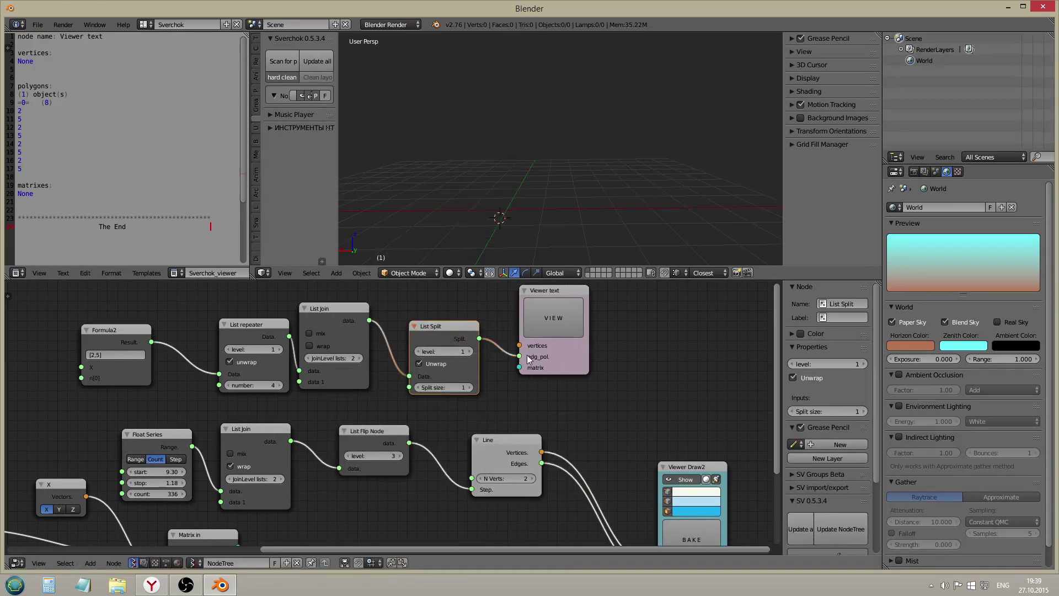
drag(479, 338, 470, 478)
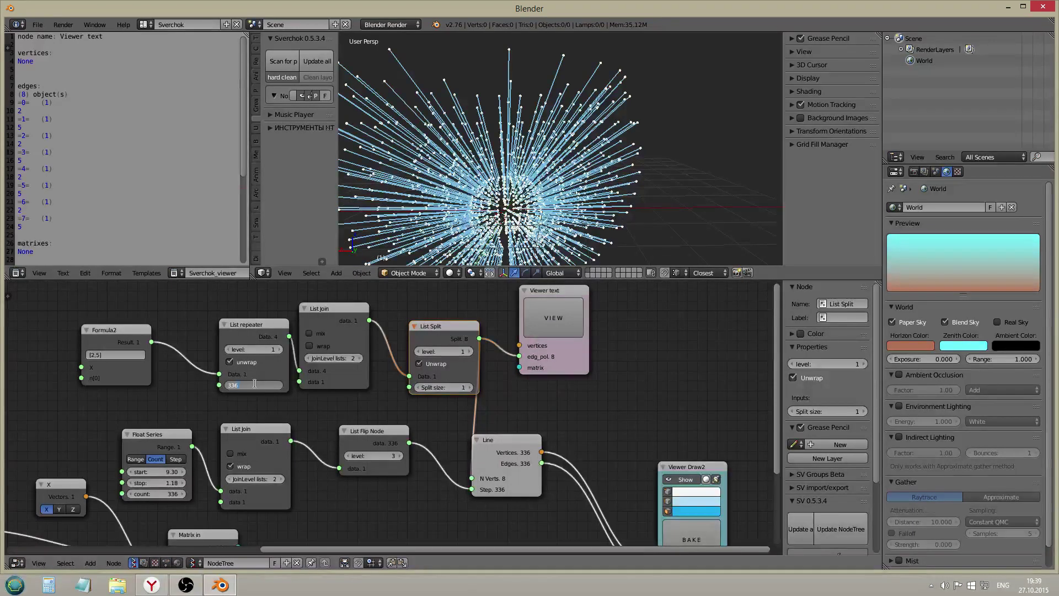
- Set List repeater's number to 168, inspect the lines and print List Split's data through Viewer text
key(Return)
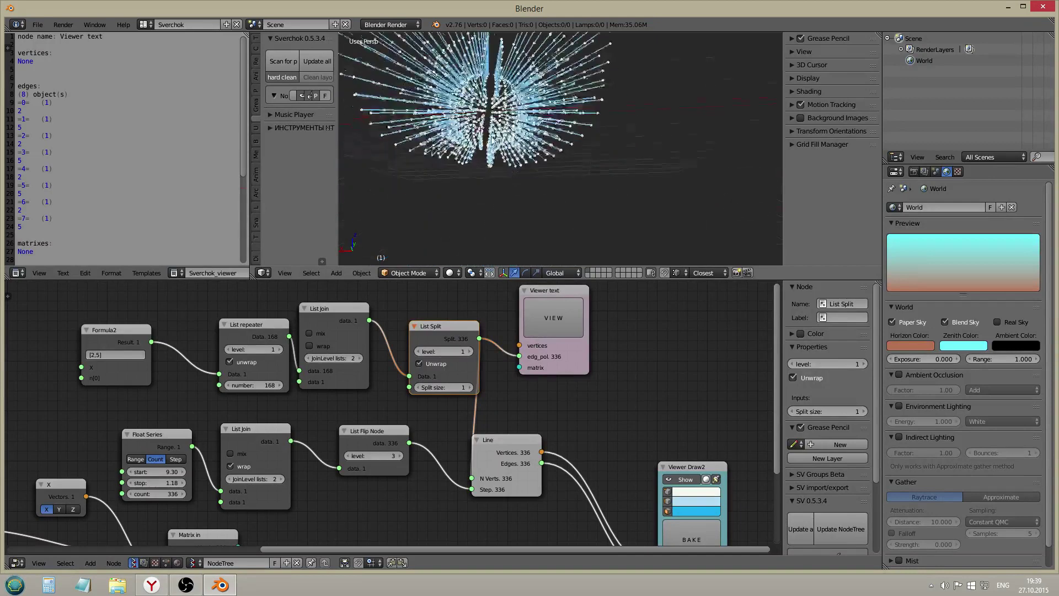
scroll(477, 130, up, 6)
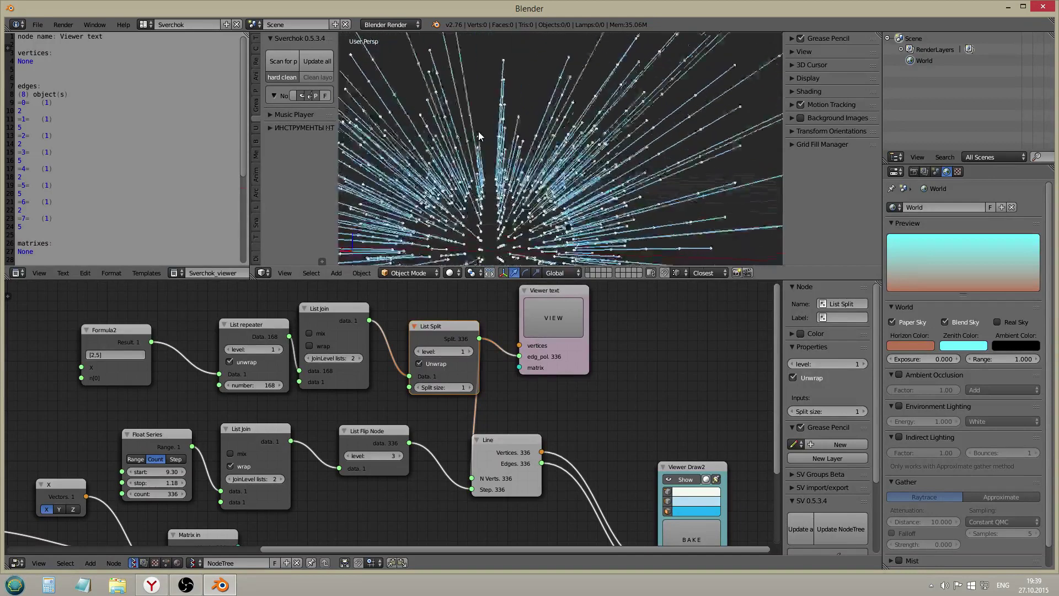
scroll(460, 191, up, 5)
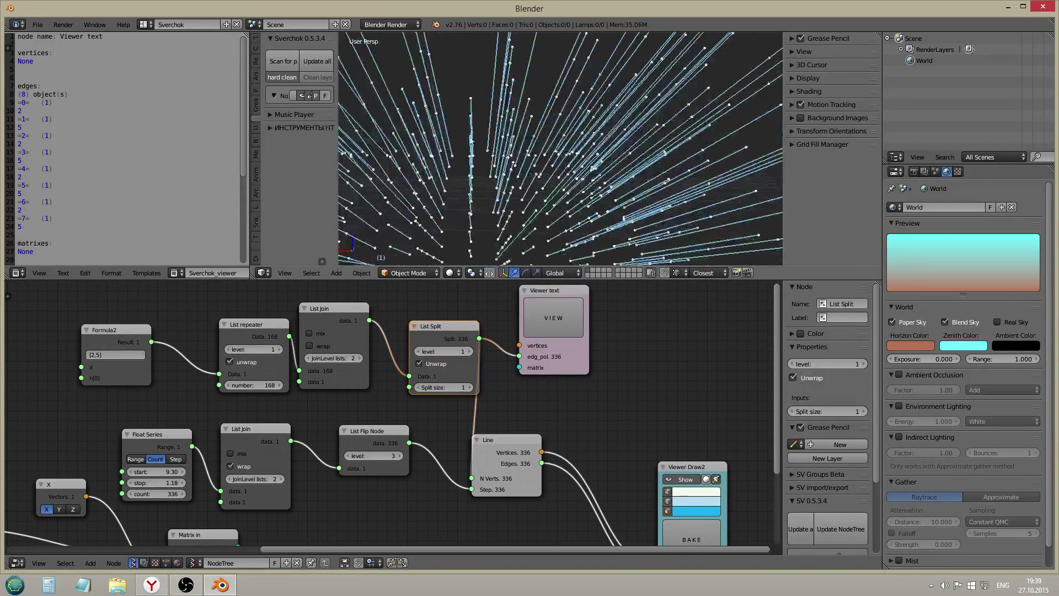
scroll(475, 116, down, 8)
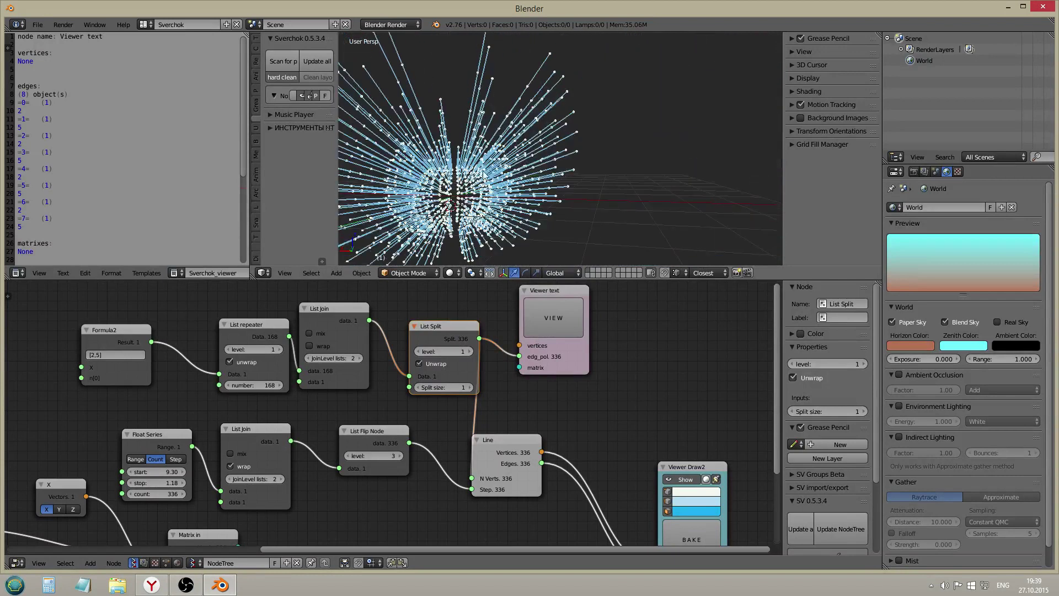
scroll(441, 409, down, 1)
click(532, 333)
scroll(517, 396, down, 3)
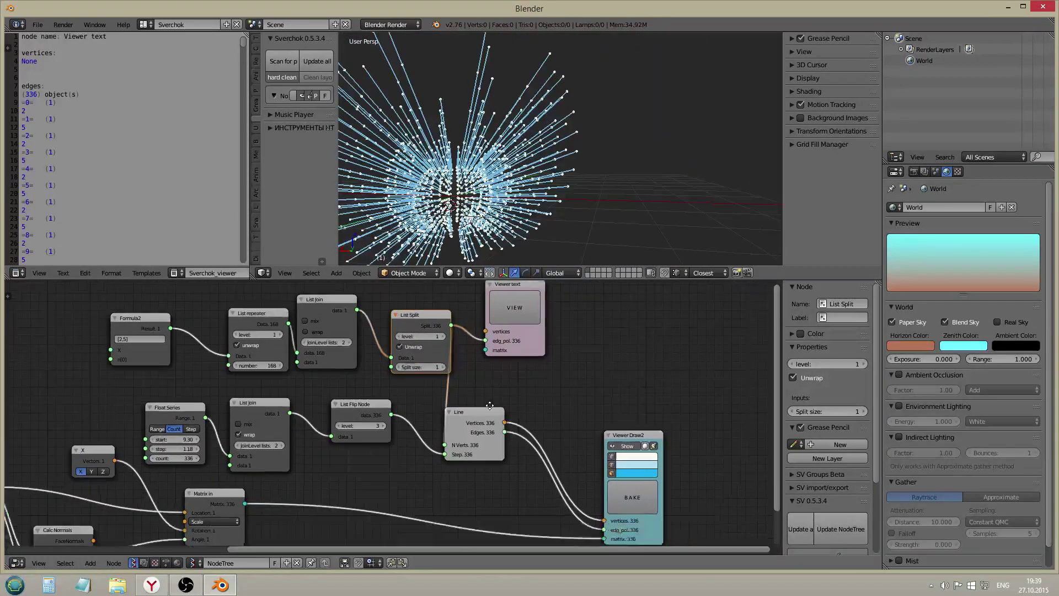
- Select the Formula2, List repeater, upper List Join and List Split nodes together and review the whole node tree
key(b)
drag(447, 329, 134, 396)
scroll(446, 389, down, 1)
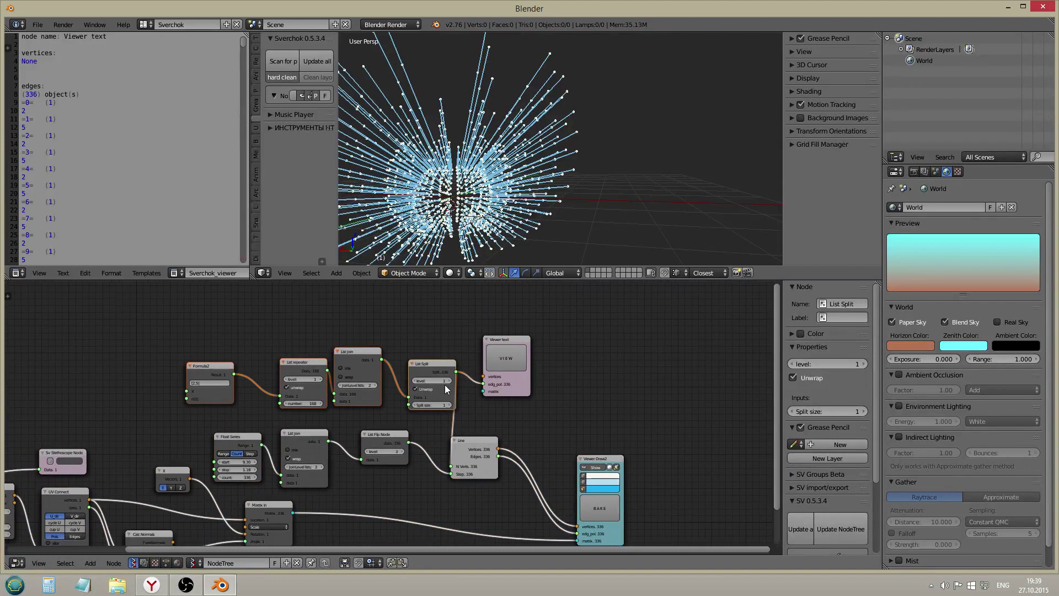
middle_drag(438, 429, 471, 372)
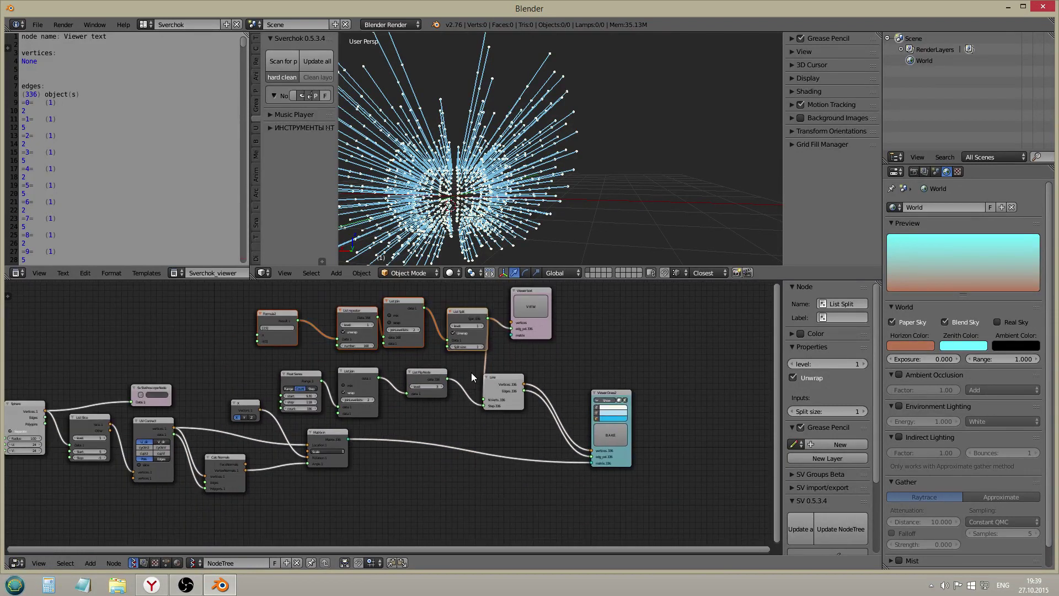
key(x)
scroll(492, 382, up, 1)
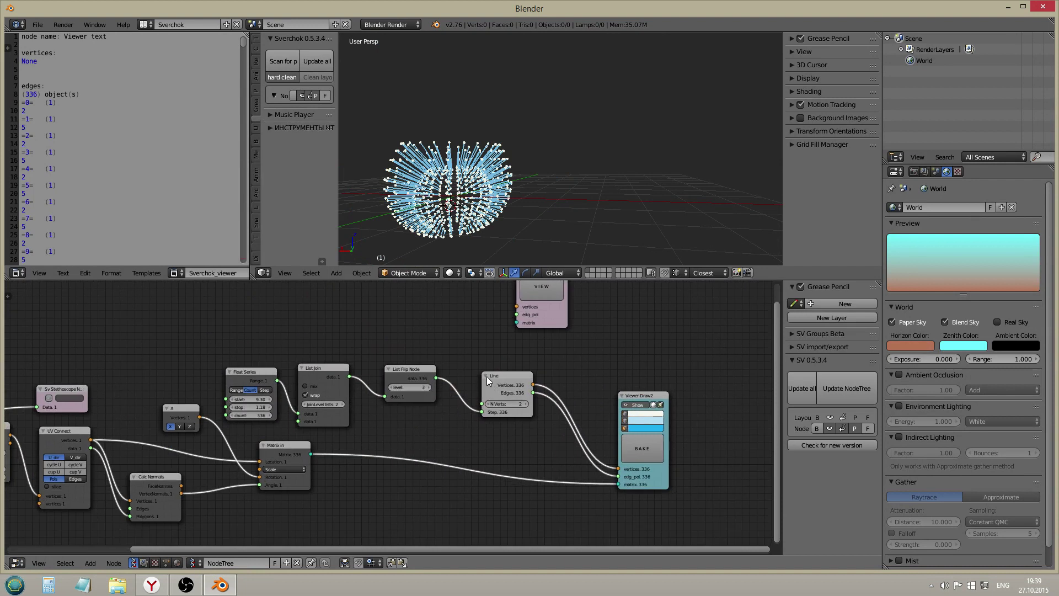
key(ctrl+z)
- Move the selected Formula2, List repeater, List Join and List Split nodes aside and cut List Split's output links
middle_drag(479, 348, 501, 408)
scroll(499, 407, down, 1)
key(g)
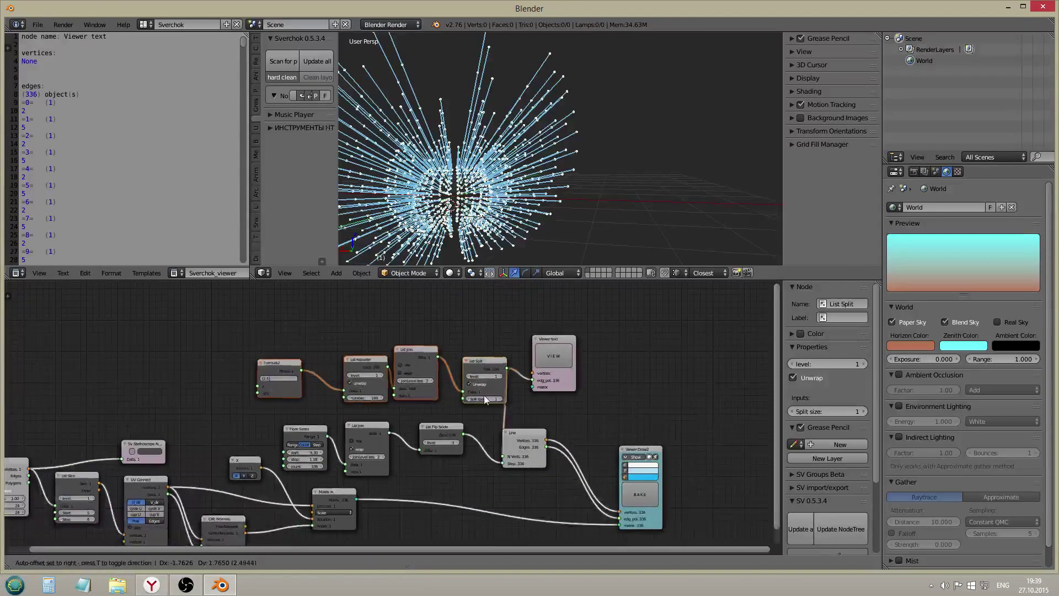
click(247, 358)
ctrl+drag(271, 381, 270, 384)
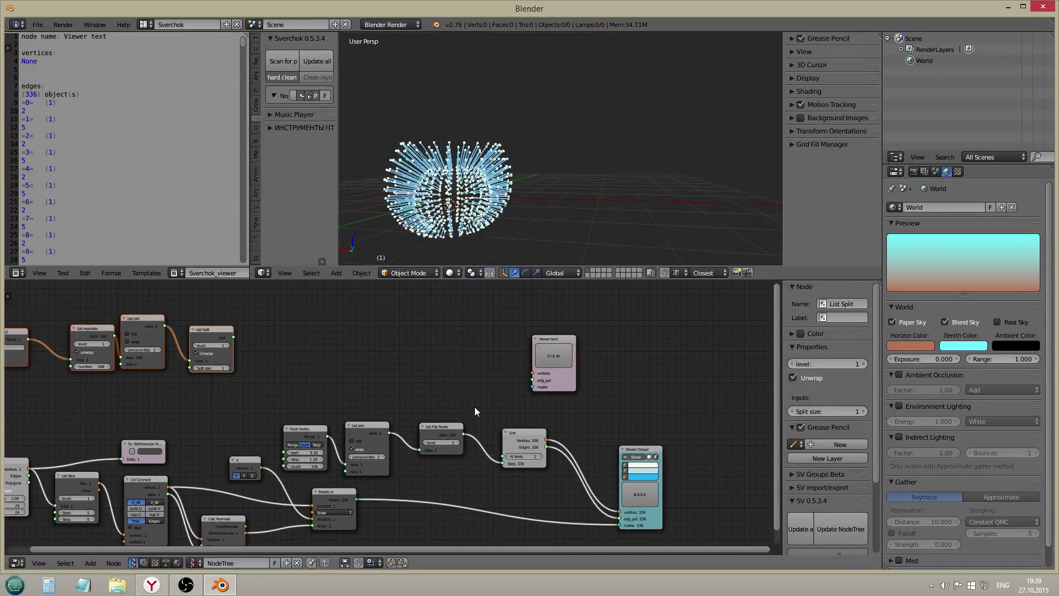
- Select the Line node and review the remaining node chain from Calc Normals and Float Series to Viewer Draw2
middle_drag(512, 426, 514, 395)
scroll(514, 395, up, 1)
click(516, 405)
scroll(468, 421, up, 1)
middle_drag(469, 421, 462, 398)
scroll(448, 379, down, 1)
scroll(392, 385, up, 2)
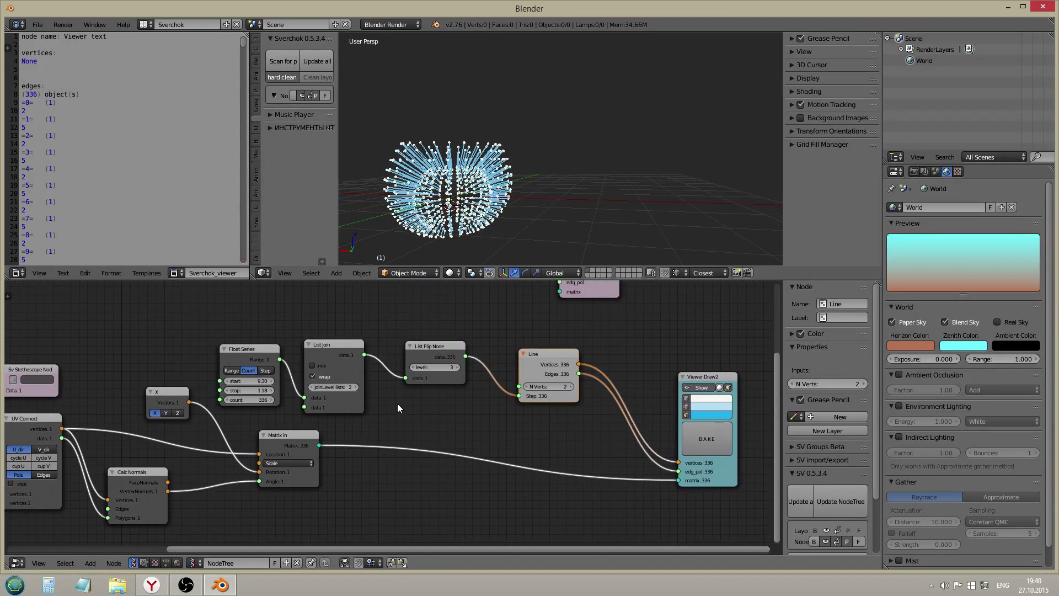
scroll(300, 409, up, 1)
middle_drag(301, 410, 316, 401)
scroll(479, 381, down, 1)
middle_drag(535, 381, 432, 403)
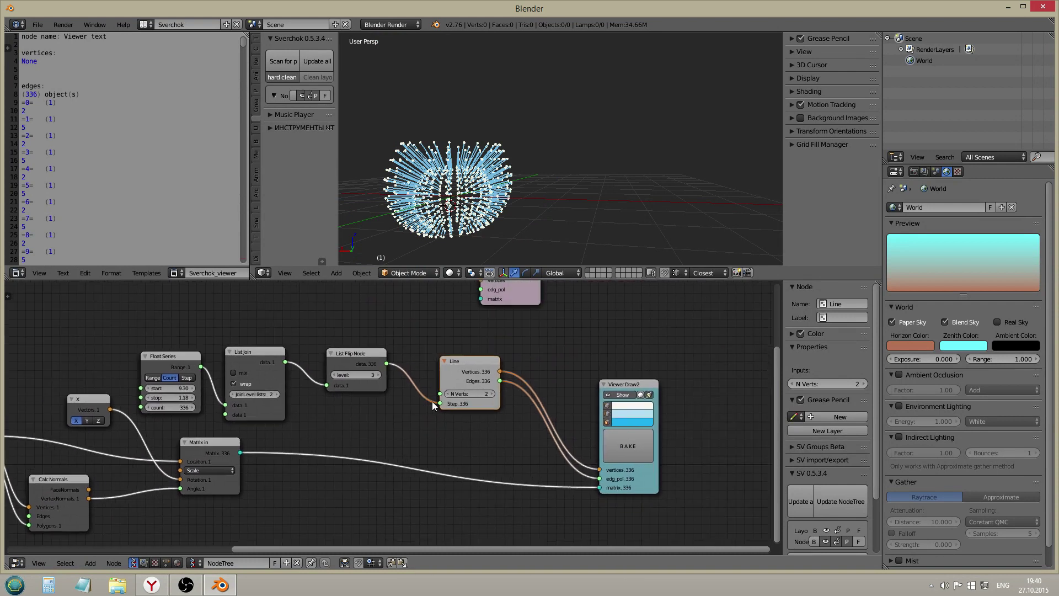
- Move Viewer Draw2 farther from Line and insert an Apply matrix for vectors node into the vertices link between them
drag(604, 475, 666, 471)
key(shift+a)
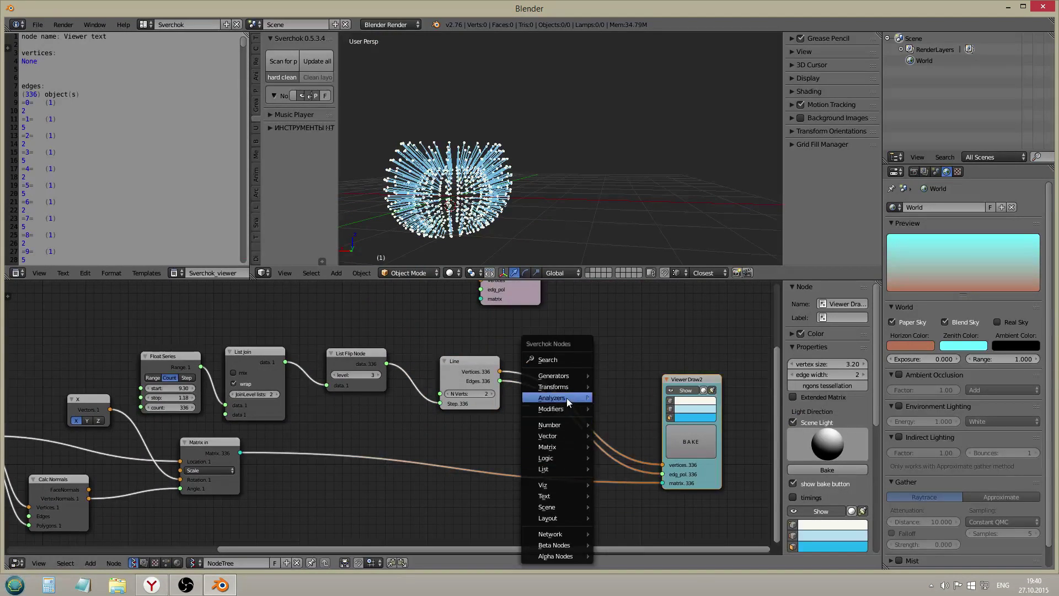
mouse_move(591, 389)
click(627, 430)
click(538, 371)
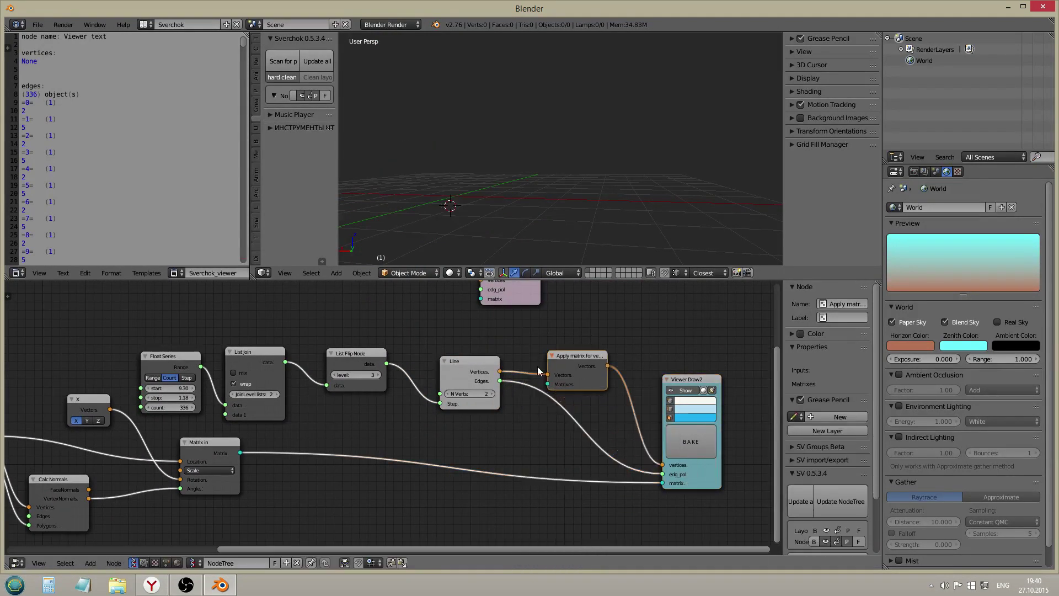
- Connect Matrix in's output to the Matrices input of Apply matrix and unlink Viewer Draw2's matrix input
drag(241, 451, 547, 386)
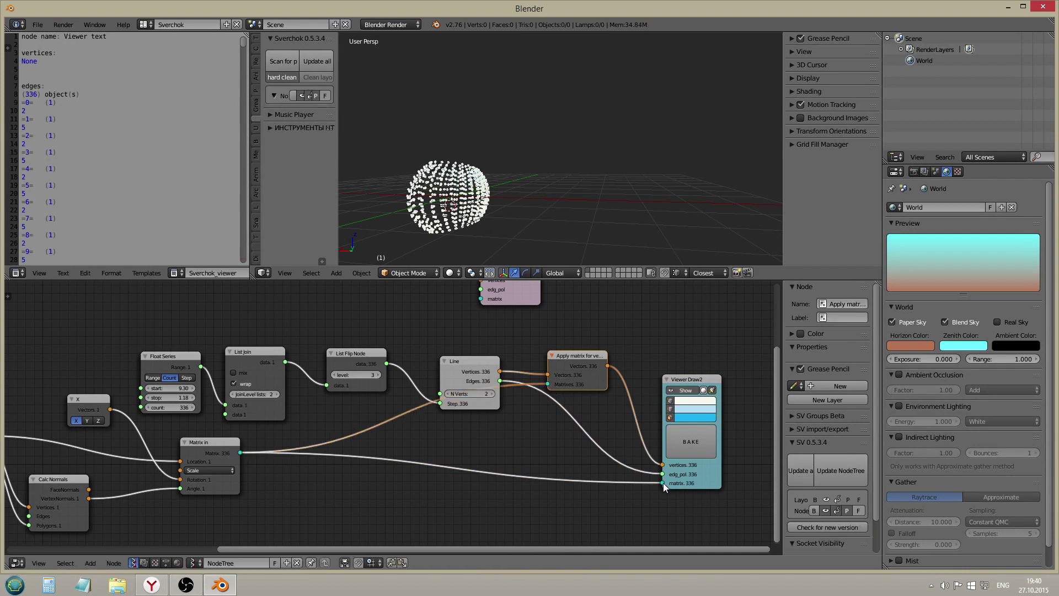
drag(662, 483, 584, 419)
middle_drag(601, 448, 490, 441)
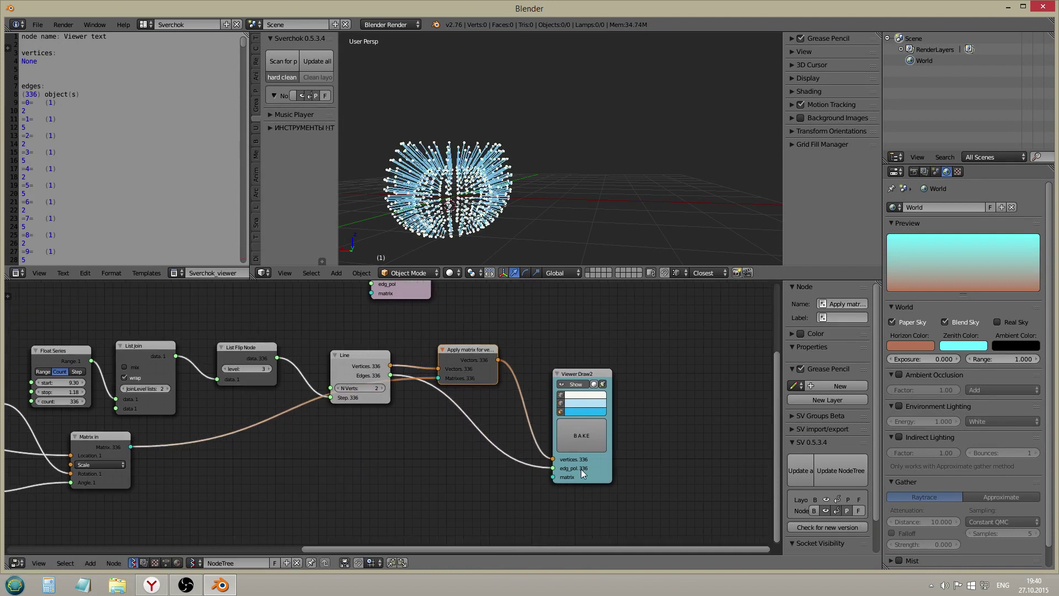
- Move Viewer Draw2 farther away from Apply matrix and disconnect Line's edges from its edg_pol input
drag(581, 469, 687, 446)
scroll(494, 416, down, 1)
middle_drag(494, 416, 458, 422)
drag(596, 449, 518, 444)
- Insert a UV Connect node between Apply matrix and Viewer Draw2 and connect its data output to edg_pol
key(shift+a)
mouse_move(452, 410)
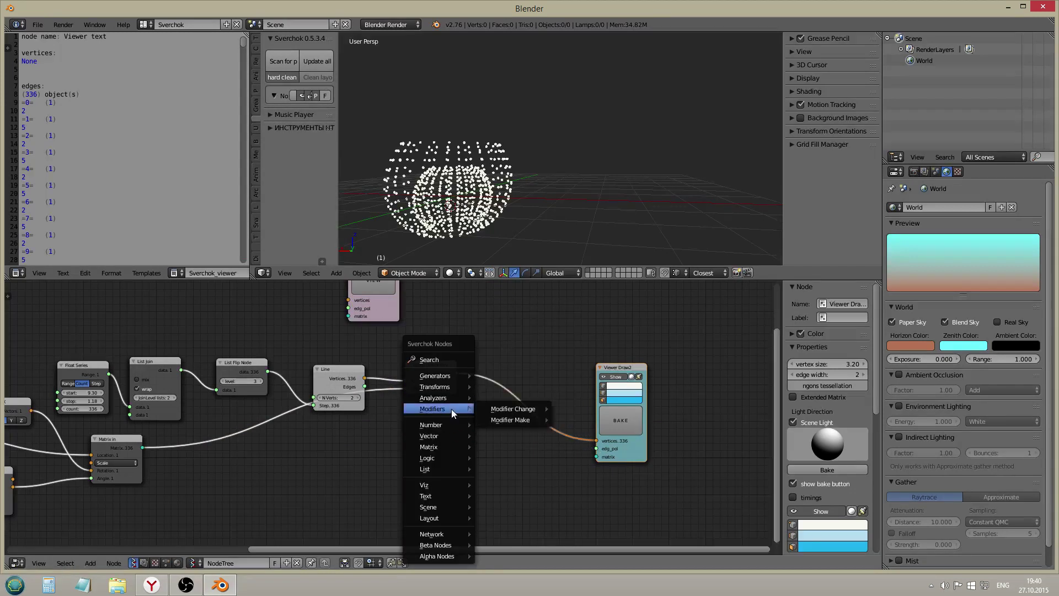
mouse_move(523, 421)
click(590, 277)
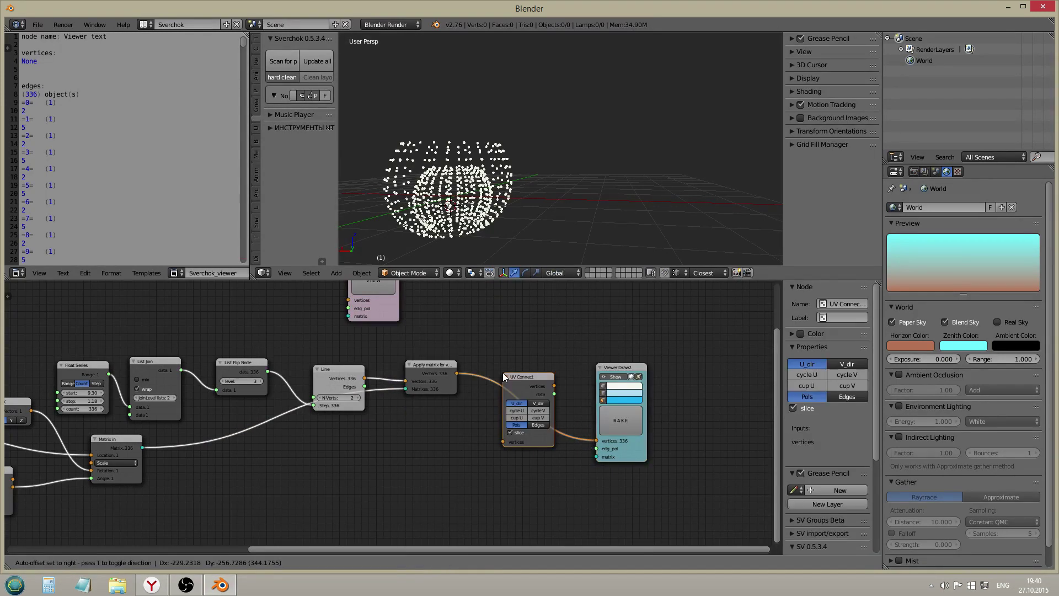
click(502, 372)
scroll(570, 425, up, 1)
mouse_move(551, 388)
mouse_down()
mouse_move(596, 461)
mouse_move(601, 452)
mouse_up()
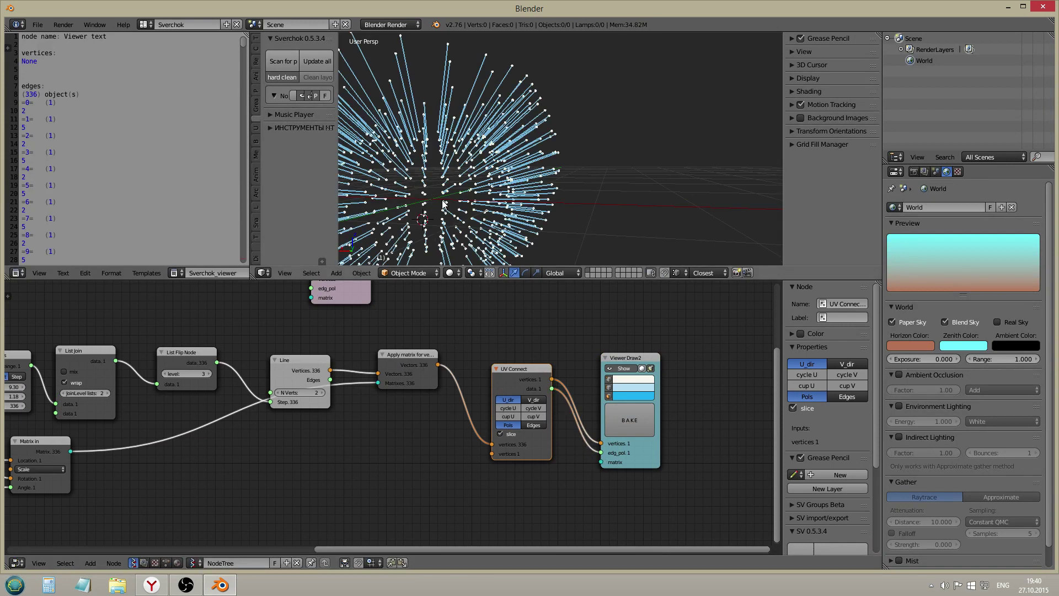
- Turn off slice on the UV Connect node feeding Viewer Draw2 and view the resulting mesh in 3D
click(510, 432)
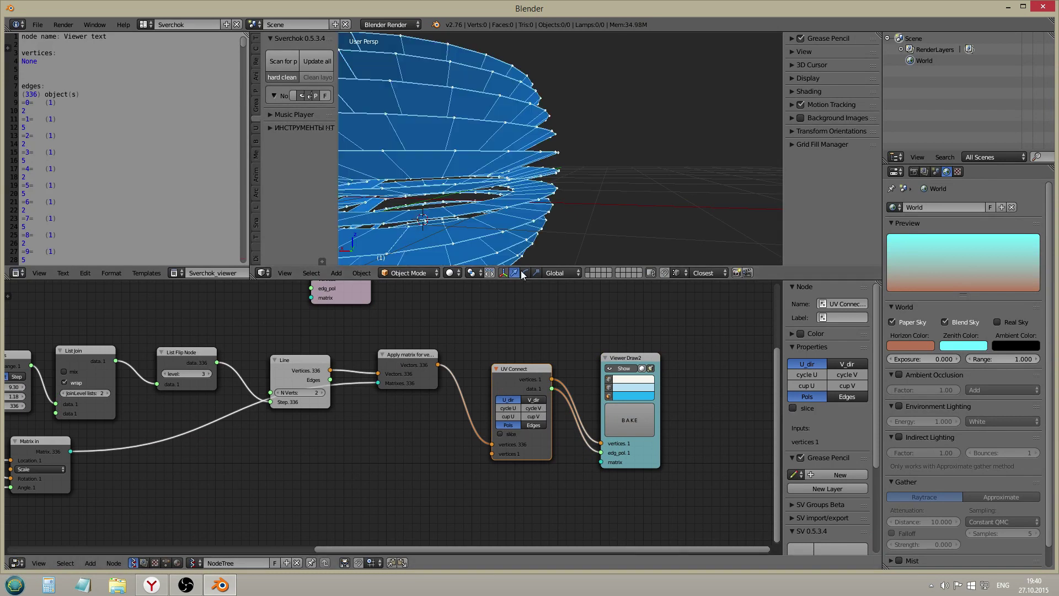
scroll(535, 201, down, 4)
middle_drag(480, 211, 548, 170)
scroll(523, 173, up, 1)
- Try the direction, cycle and cup options on the same UV Connect node, ending on V_dir
click(535, 399)
click(508, 400)
click(515, 409)
click(515, 408)
click(532, 408)
click(532, 408)
click(529, 416)
click(528, 416)
click(515, 417)
click(515, 417)
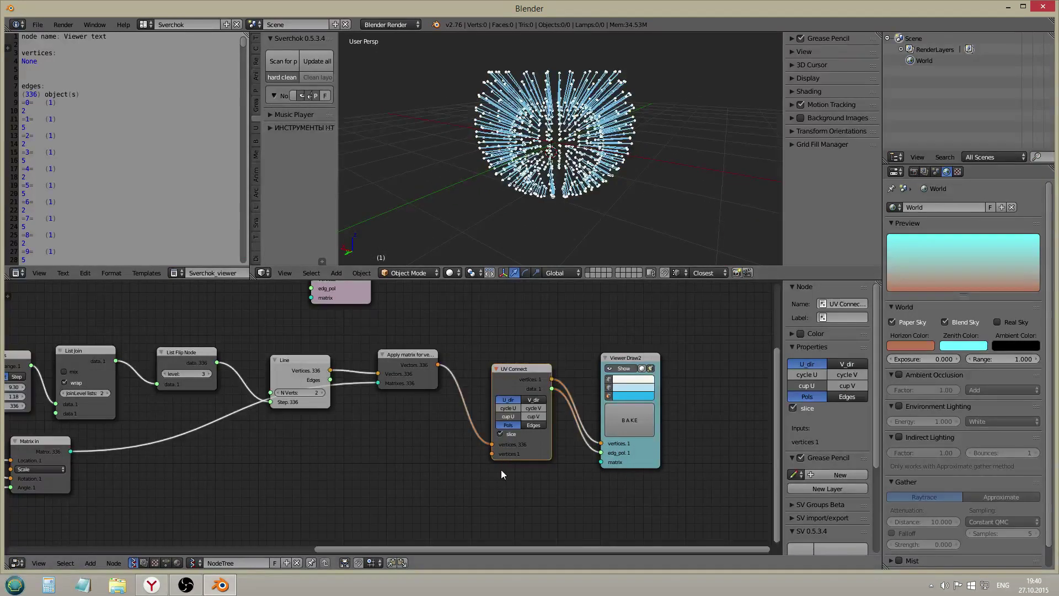
click(533, 399)
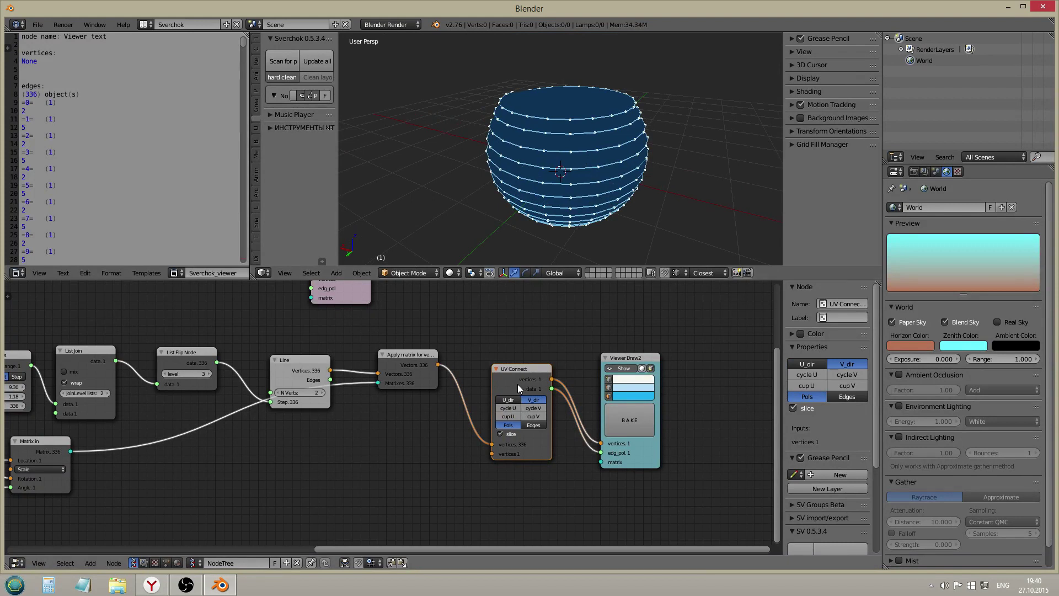
- Delete the UV Connect node before Viewer Draw2 and link the Apply matrix vertices and Line edges directly to the viewer's vertices and edg_pol inputs
drag(517, 384, 501, 359)
scroll(499, 361, down, 2)
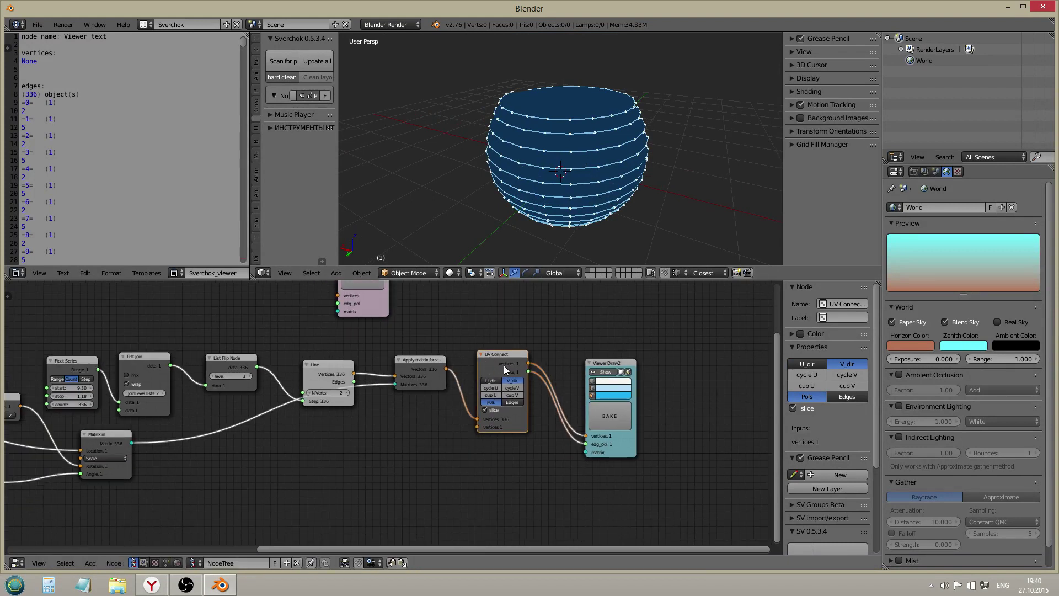
key(x)
drag(445, 368, 586, 435)
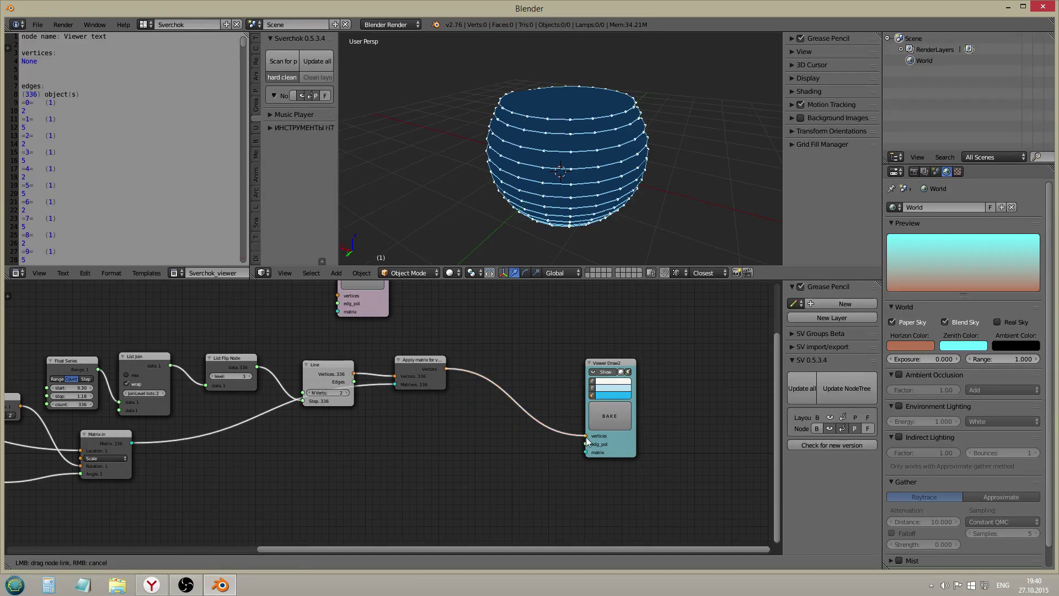
middle_drag(515, 188, 514, 172)
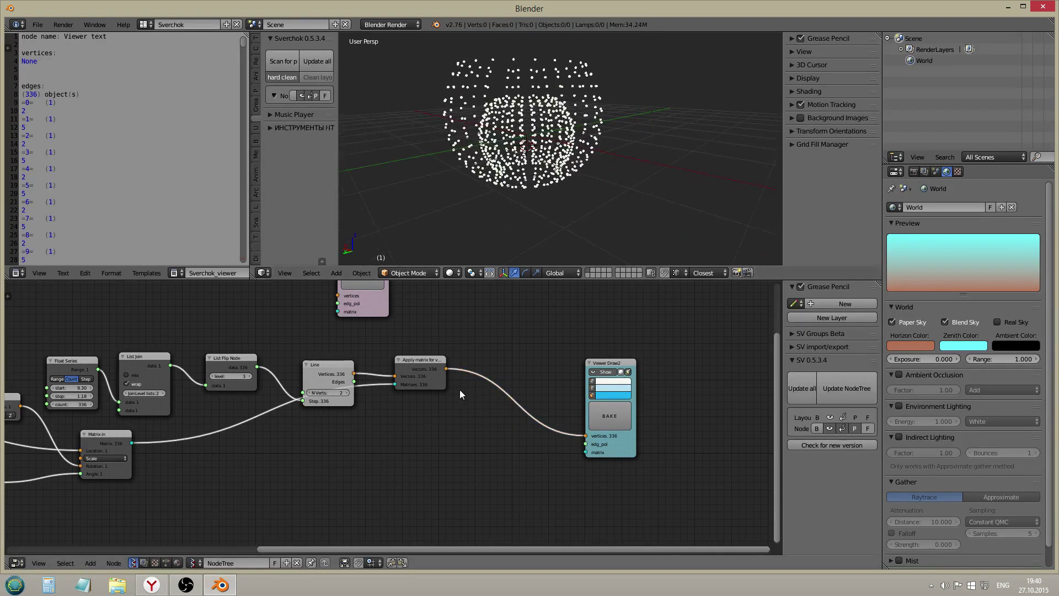
drag(354, 382, 585, 444)
scroll(478, 131, up, 2)
middle_drag(475, 130, 492, 147)
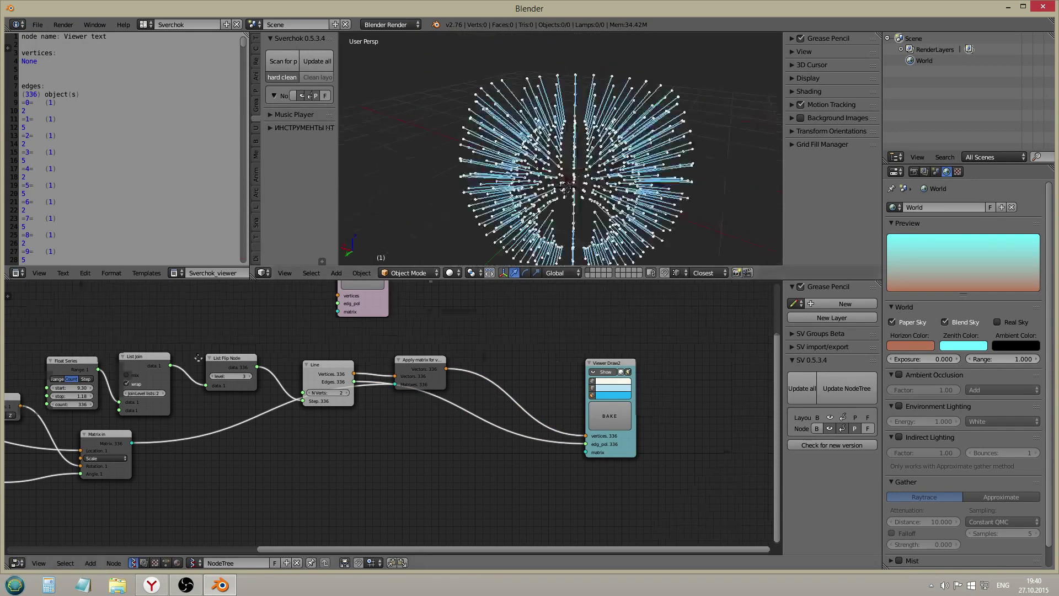
middle_drag(169, 363, 512, 349)
middle_drag(82, 403, 341, 376)
scroll(332, 377, up, 5)
mouse_move(343, 412)
mouse_down()
mouse_move(303, 412)
mouse_move(341, 412)
mouse_up()
key(Home)
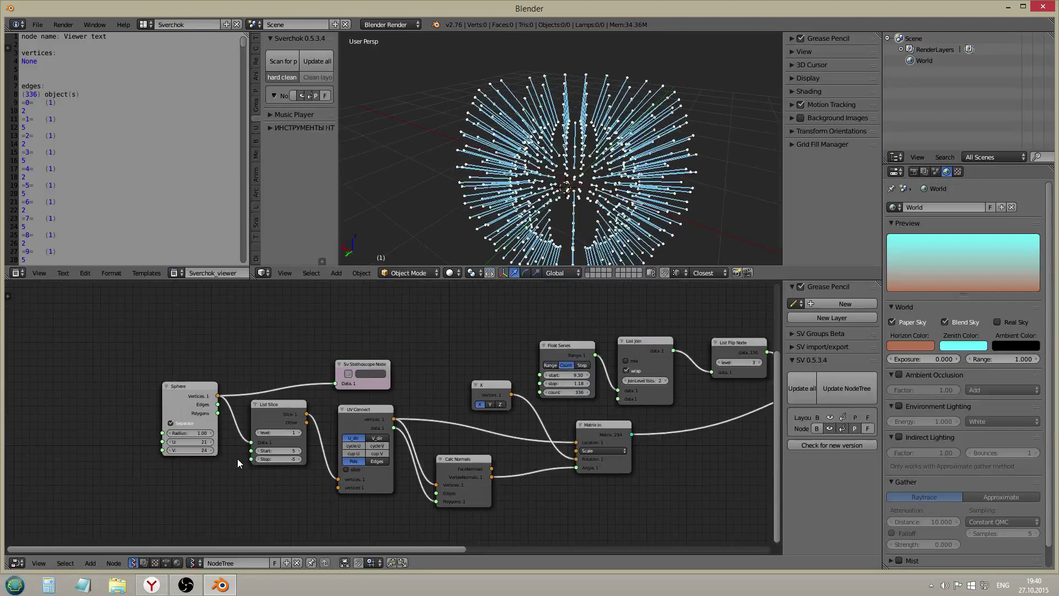
scroll(237, 459, up, 1)
key(shift+a)
mouse_move(372, 401)
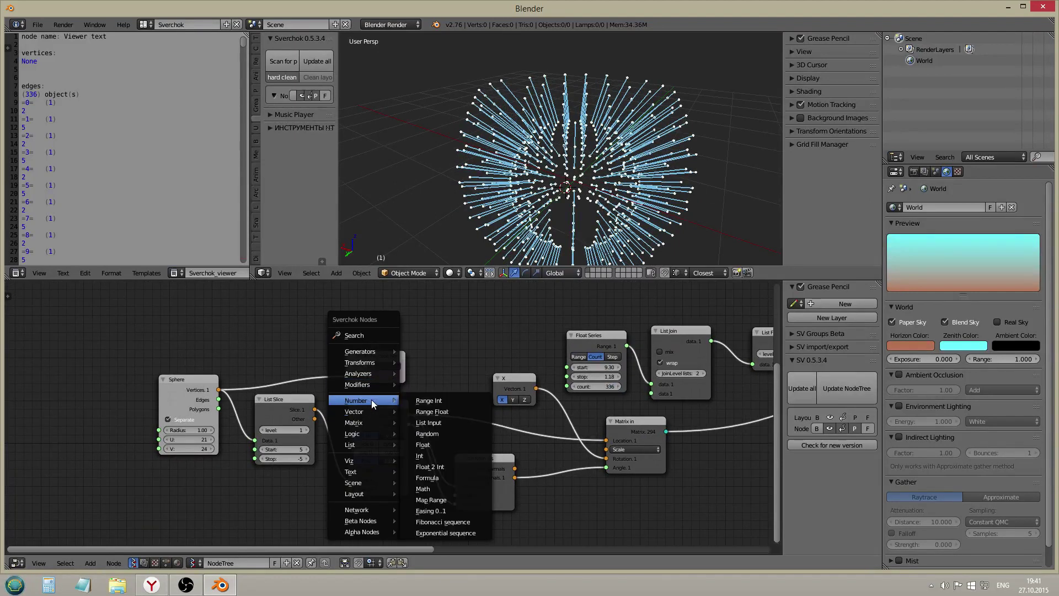
click(435, 456)
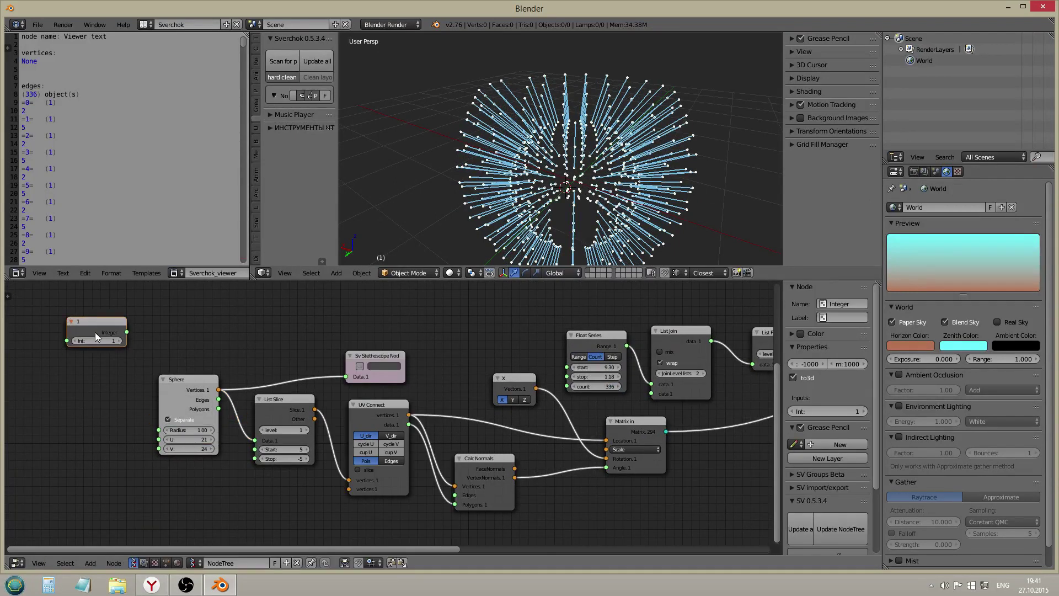
key(x)
- Add a List Length node and feed it with the vertices output of the UV Connect node
key(shift+a)
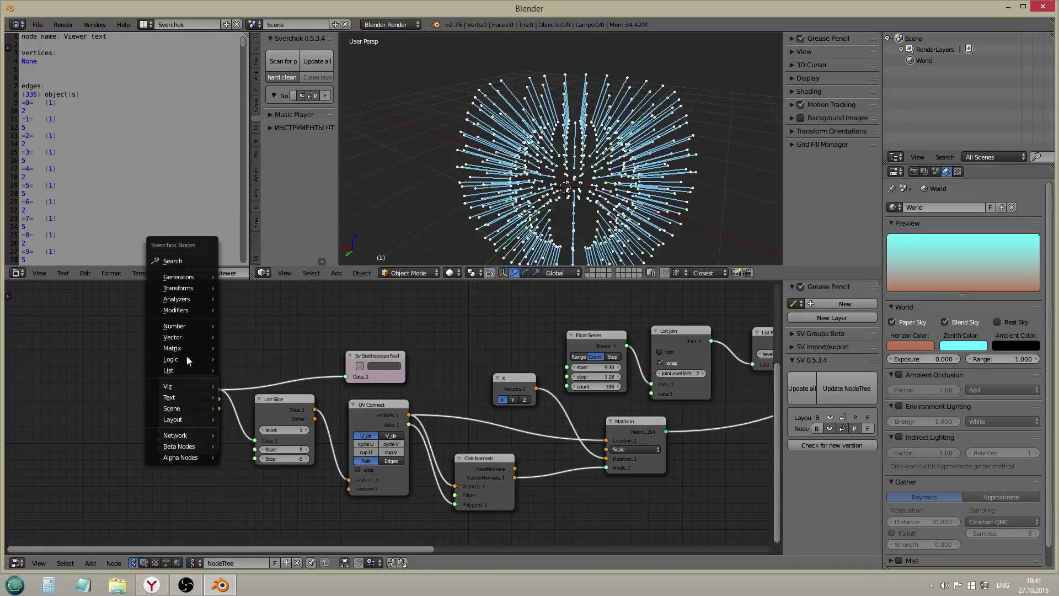
mouse_move(193, 370)
mouse_move(256, 370)
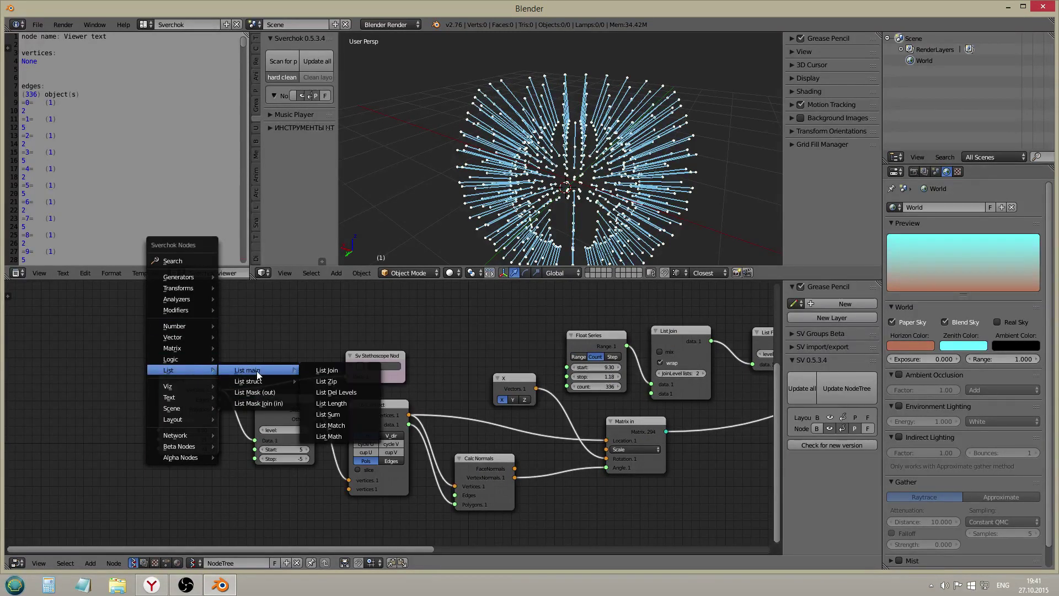
click(331, 403)
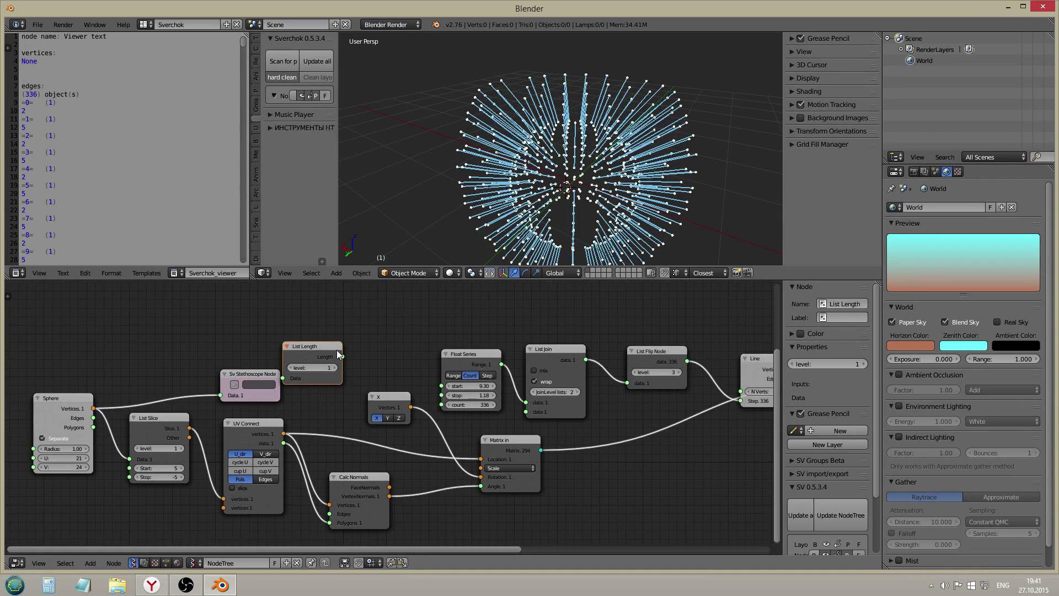
drag(284, 434, 342, 360)
scroll(344, 361, down, 1)
middle_drag(367, 367, 326, 377)
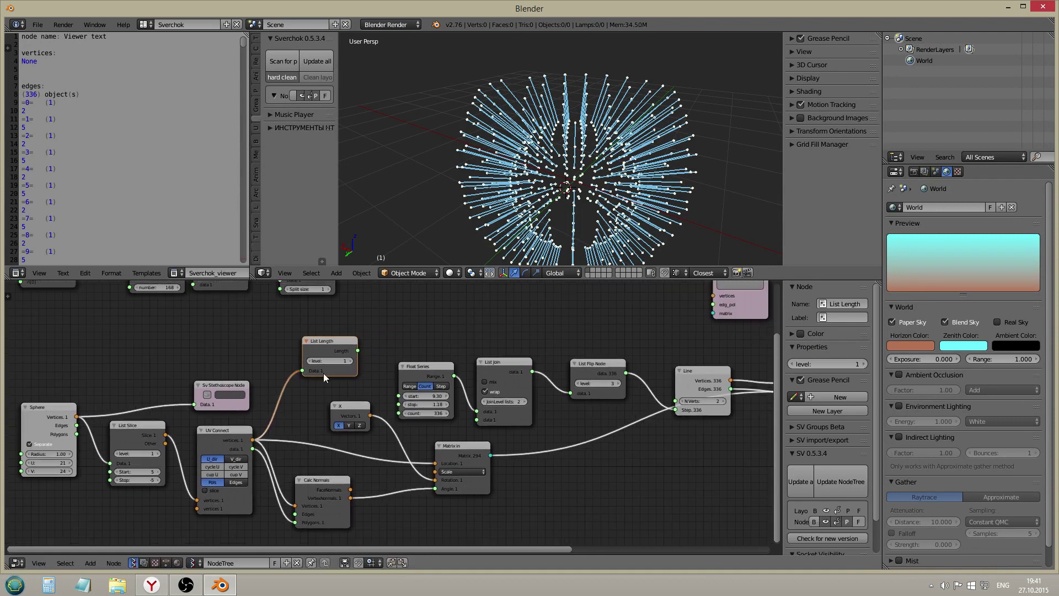
- Move the Stethoscope node clear of List Length and link the Length output to the Viewer text node's edg_pol input
drag(221, 406, 228, 377)
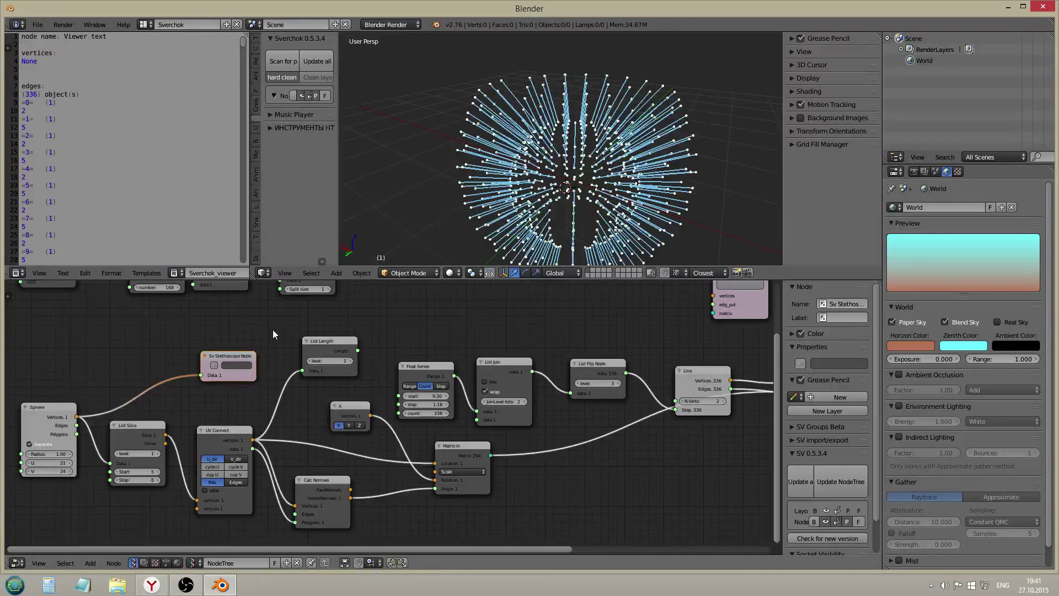
drag(357, 350, 713, 304)
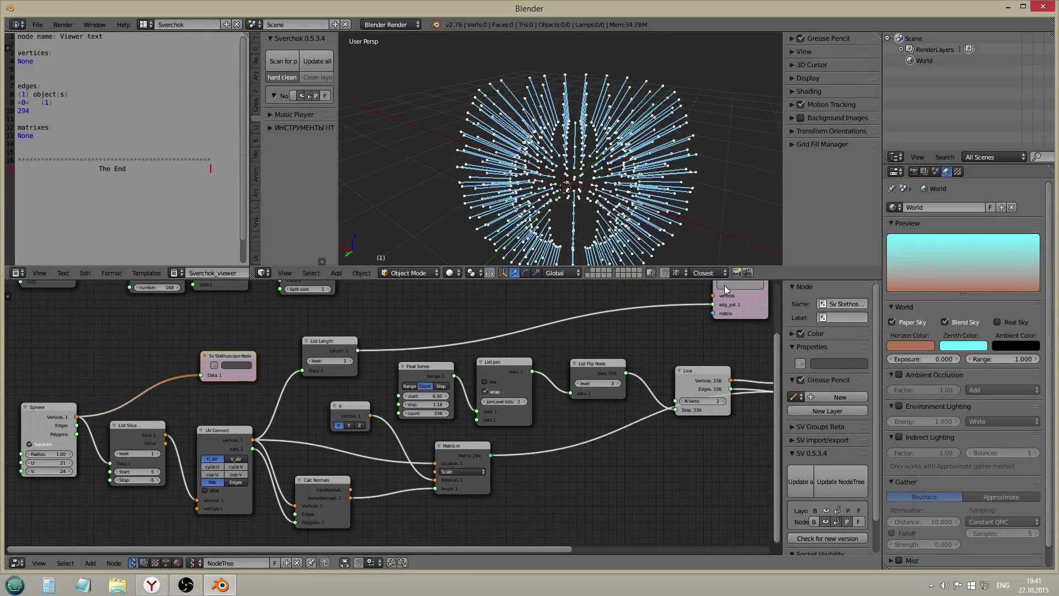
scroll(384, 359, up, 1)
- Link the List Length output to the count input of the Float Series node
drag(353, 349, 386, 414)
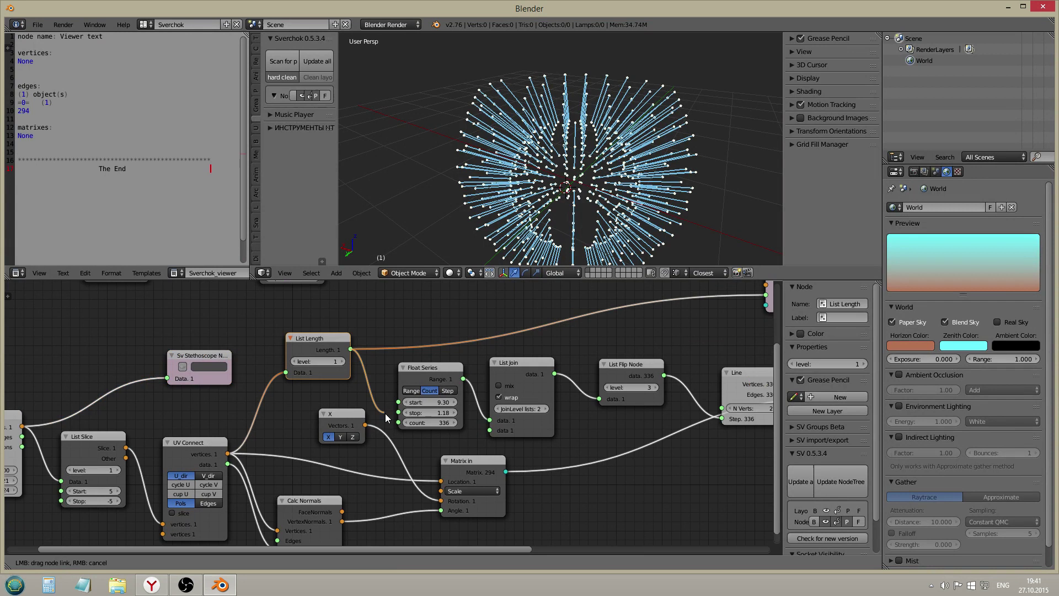
middle_drag(394, 413, 416, 341)
middle_drag(336, 360, 374, 406)
scroll(374, 406, down, 1)
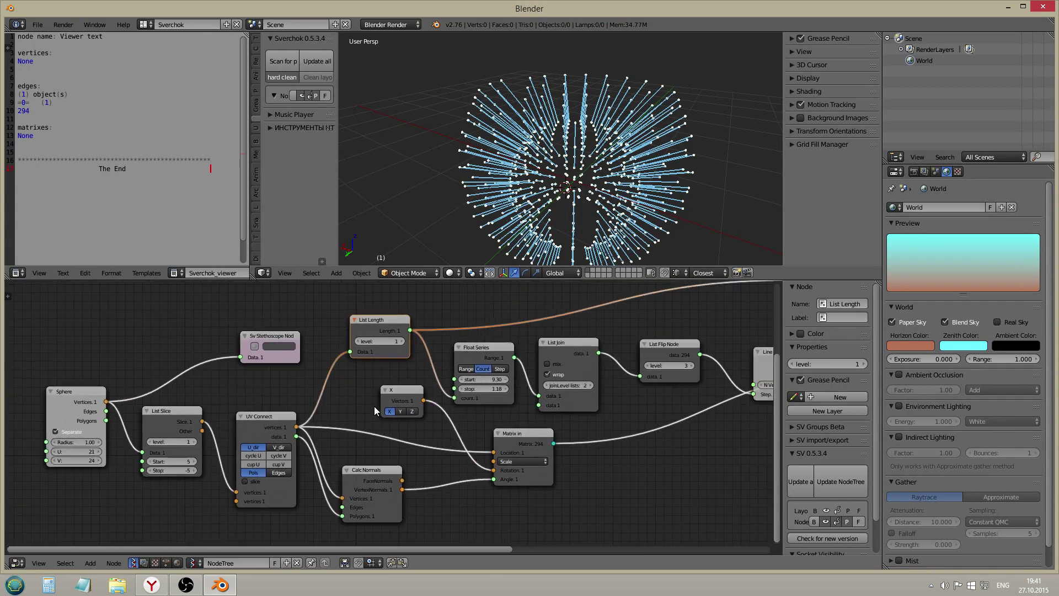
middle_drag(471, 423, 394, 423)
middle_drag(524, 412, 377, 413)
scroll(397, 406, down, 3)
scroll(234, 361, up, 4)
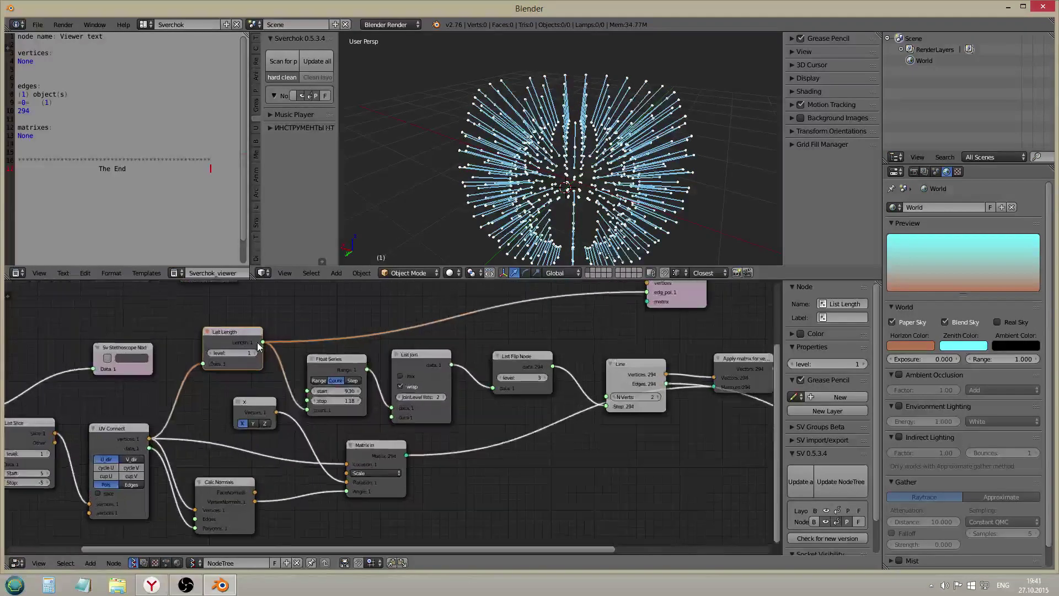
- Link the Float Series range to the Viewer text node's edg_pol input and view its list in the text editor
middle_drag(513, 310, 448, 403)
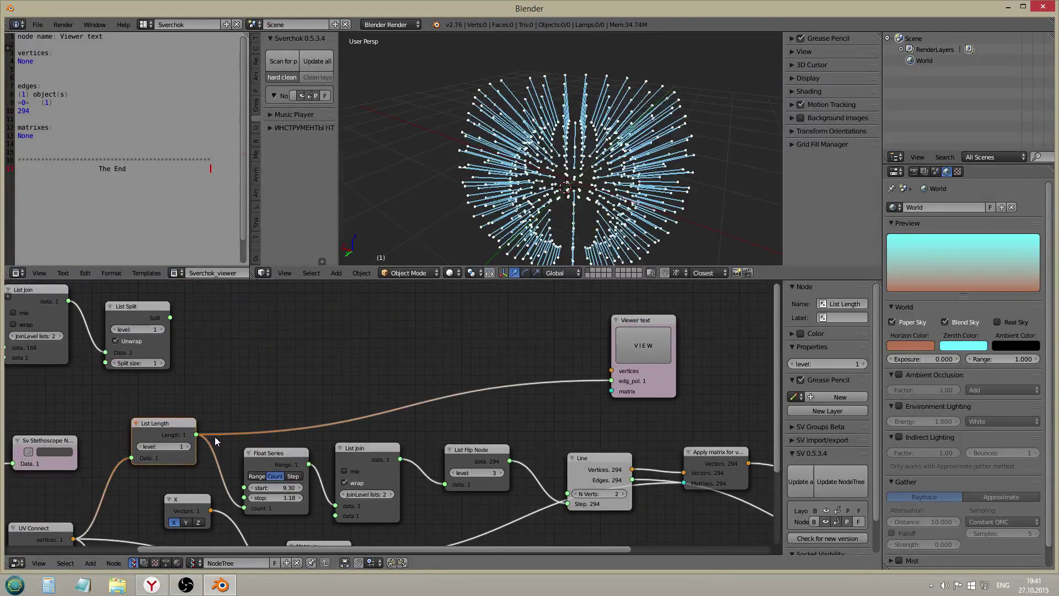
middle_drag(342, 485, 367, 405)
drag(333, 384, 635, 302)
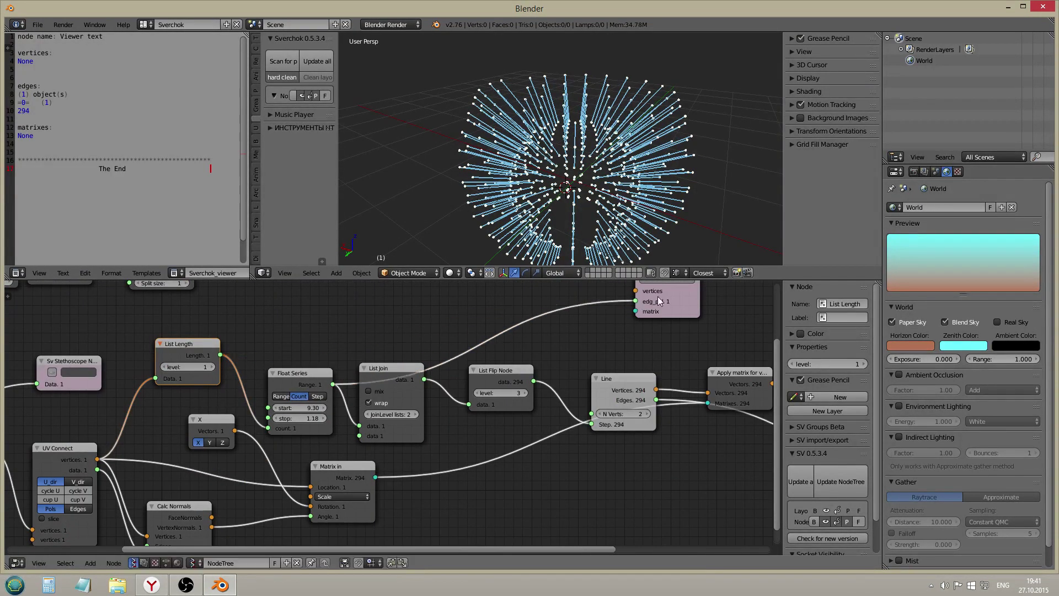
middle_drag(635, 301, 622, 337)
click(650, 313)
drag(64, 104, 45, 103)
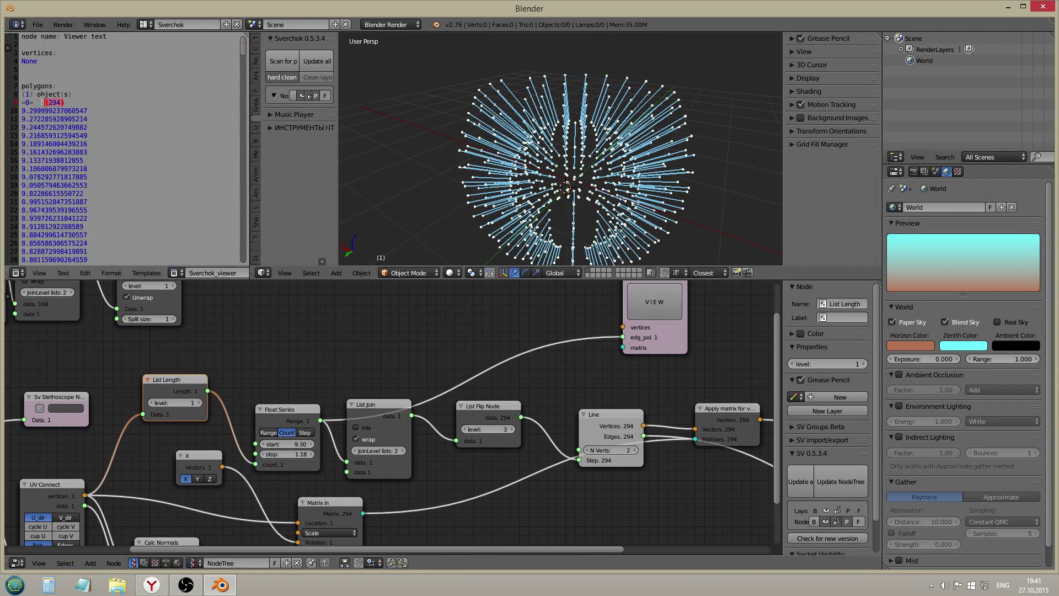
middle_drag(493, 254, 457, 285)
- Add an Int number node beside the Sphere node and set its value to 21
middle_drag(465, 449, 779, 375)
middle_drag(34, 376, 184, 375)
key(shift+a)
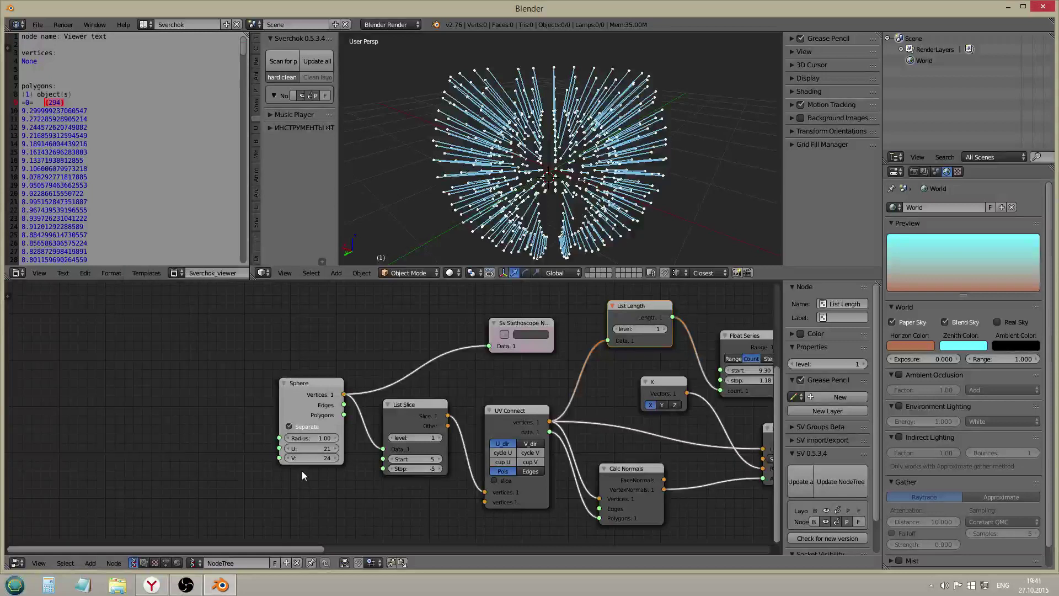
key(shift+a)
mouse_move(127, 389)
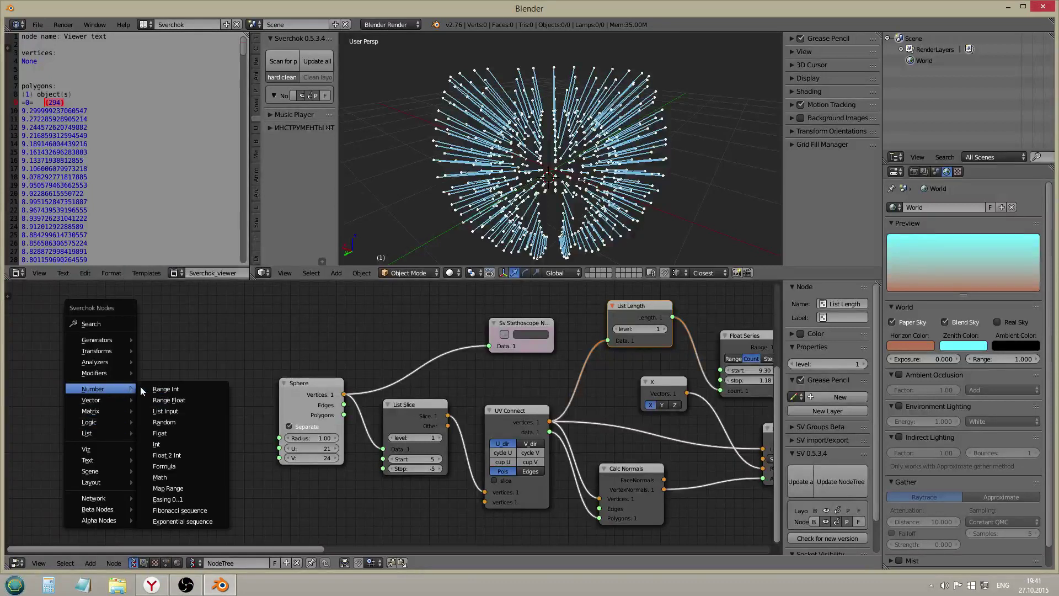
click(157, 444)
scroll(194, 444, up, 1)
double_click(191, 450)
text(21)
key(Return)
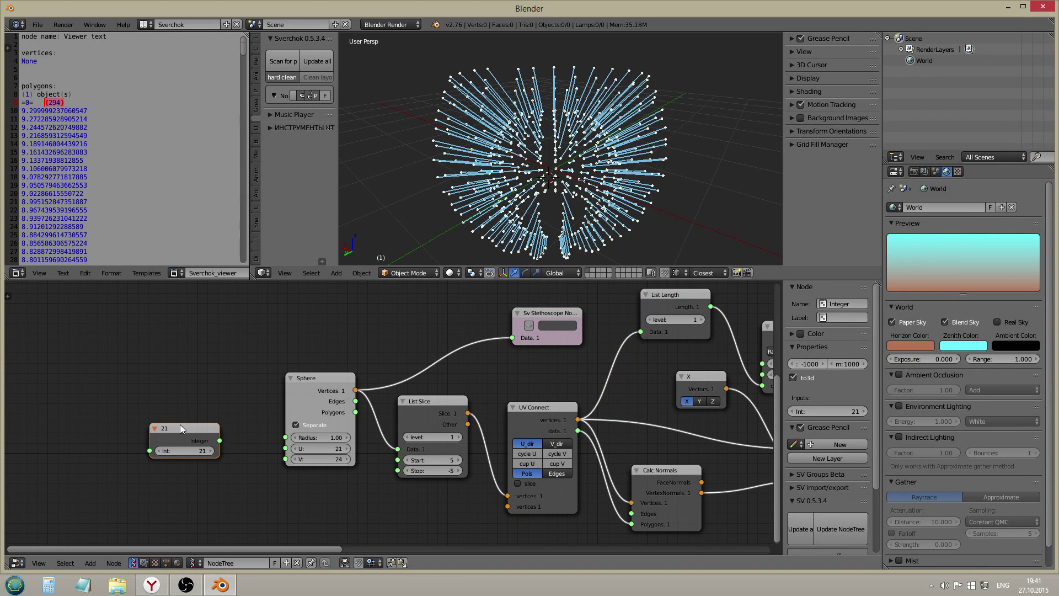
- Duplicate the integer node with a value of 24 and link the two integers to the Sphere's U and V inputs
drag(179, 424, 165, 396)
key(shift+d)
click(177, 455)
drag(203, 461, 285, 459)
drag(204, 412, 286, 448)
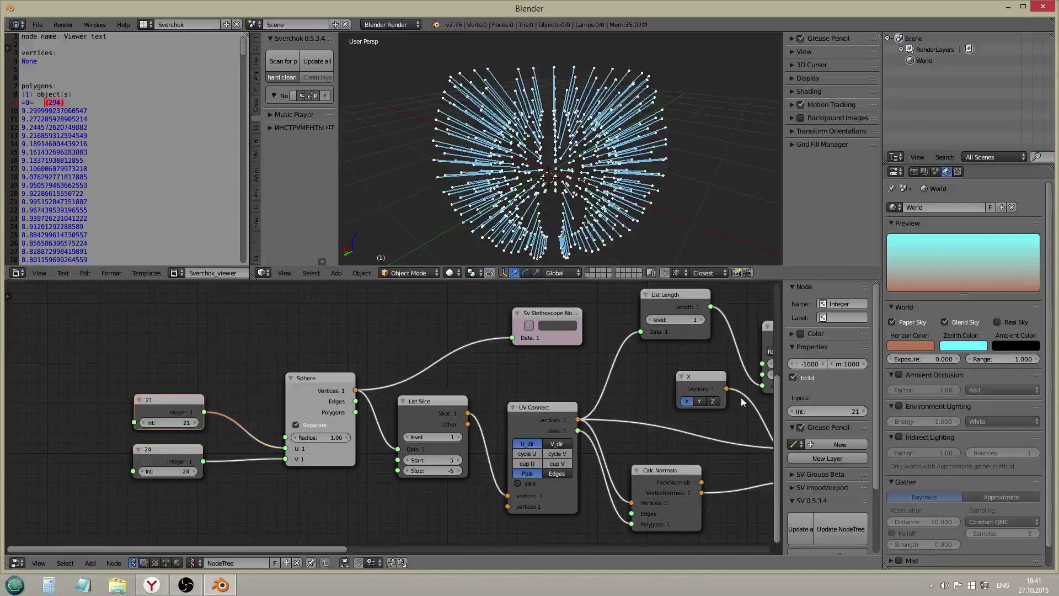
- Label the two integer nodes U and V to match the Sphere inputs they feed
click(834, 314)
key(Return)
click(175, 456)
click(843, 319)
key(Return)
- Scan for props to expose the U and V values, and set both to 10 in the maximized 3D view
click(284, 66)
mouse_move(289, 107)
mouse_down()
mouse_move(274, 107)
mouse_move(275, 118)
mouse_move(299, 118)
mouse_up()
key(shift+space)
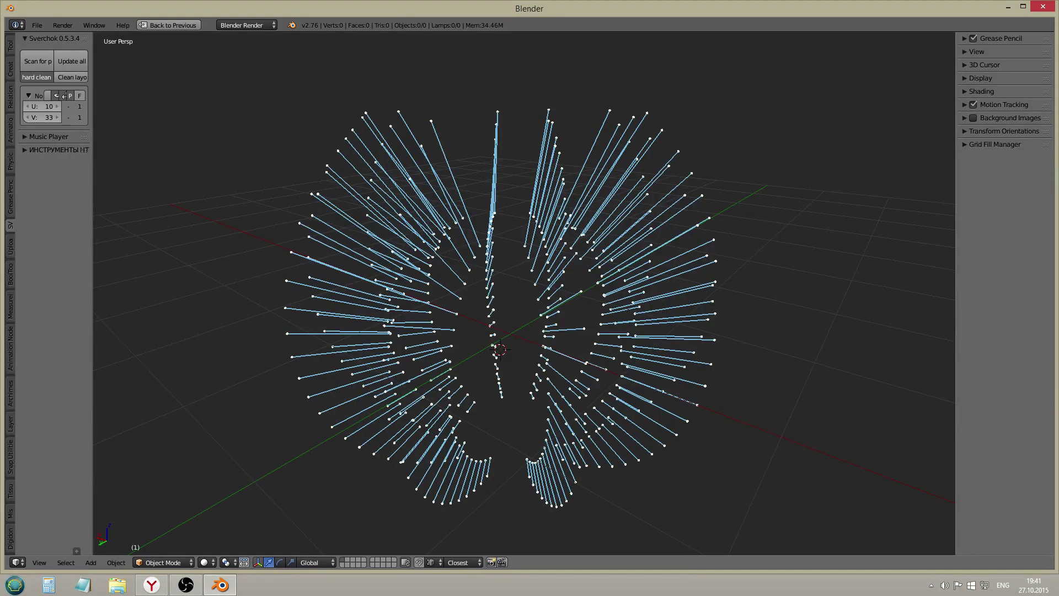
drag(42, 117, 579, 118)
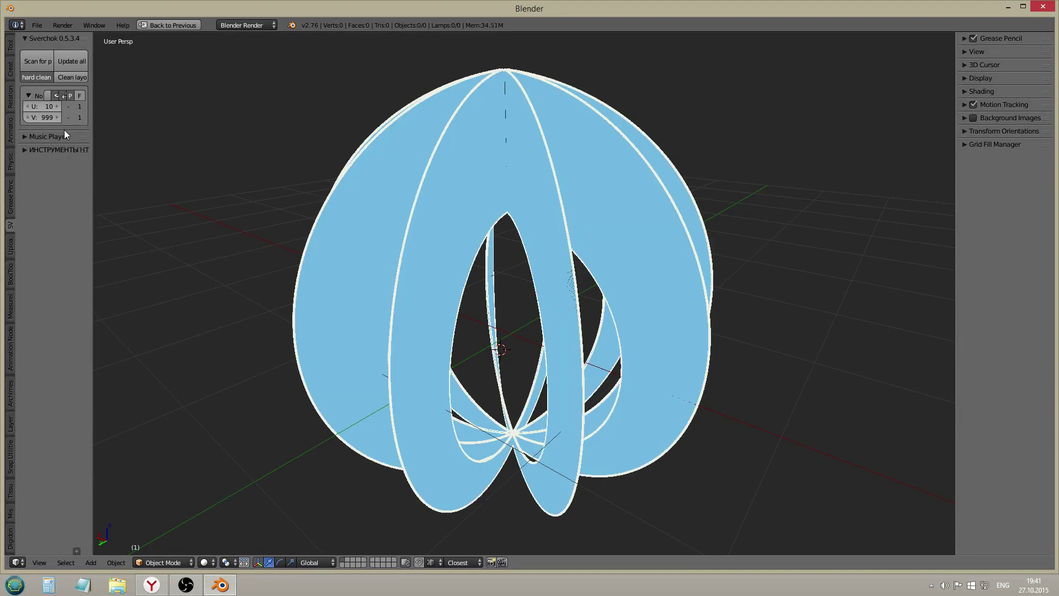
text(100)
- Widen the Sverchok panel and limit both U and V to a minimum of 3 and a maximum of 30
drag(90, 187, 334, 193)
click(233, 118)
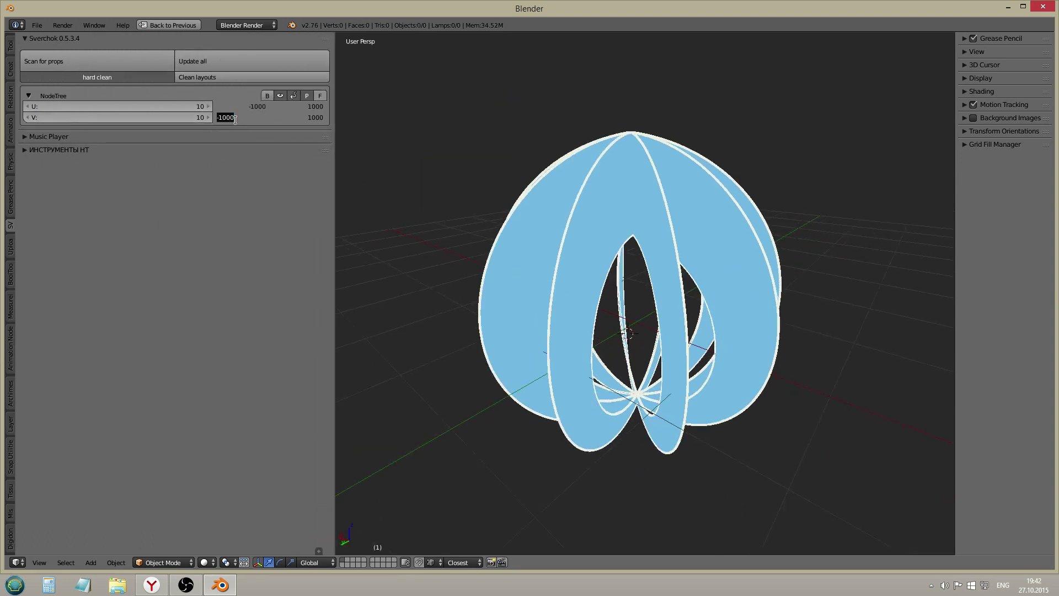
click(252, 107)
text(3)
key(Return)
text(3)
key(Return)
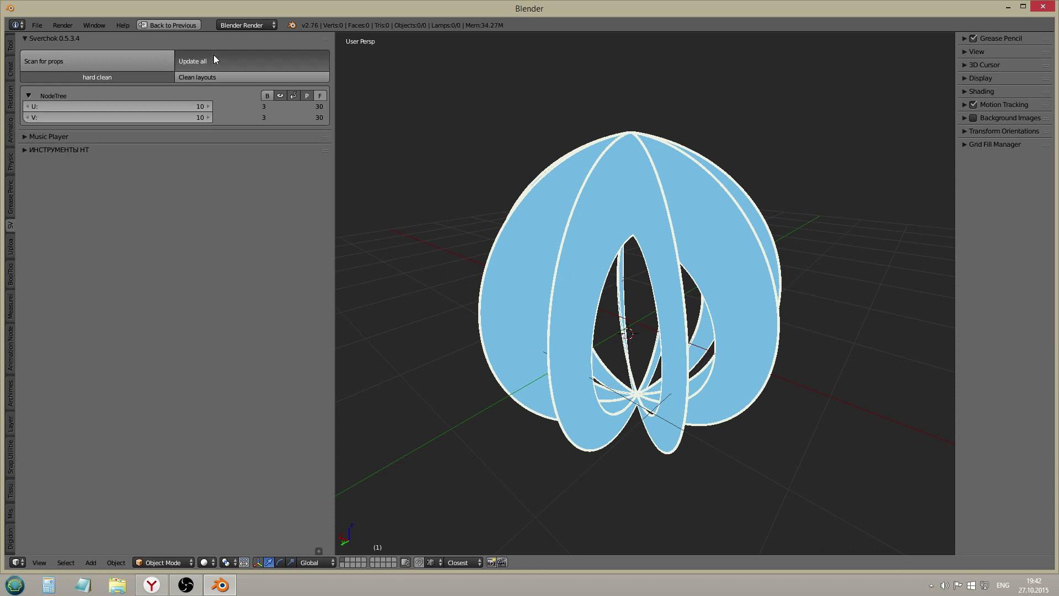
- Restore the multi-editor layout and inspect the links around the red UV Connect node
key(ctrl+Up)
middle_drag(542, 473, 459, 458)
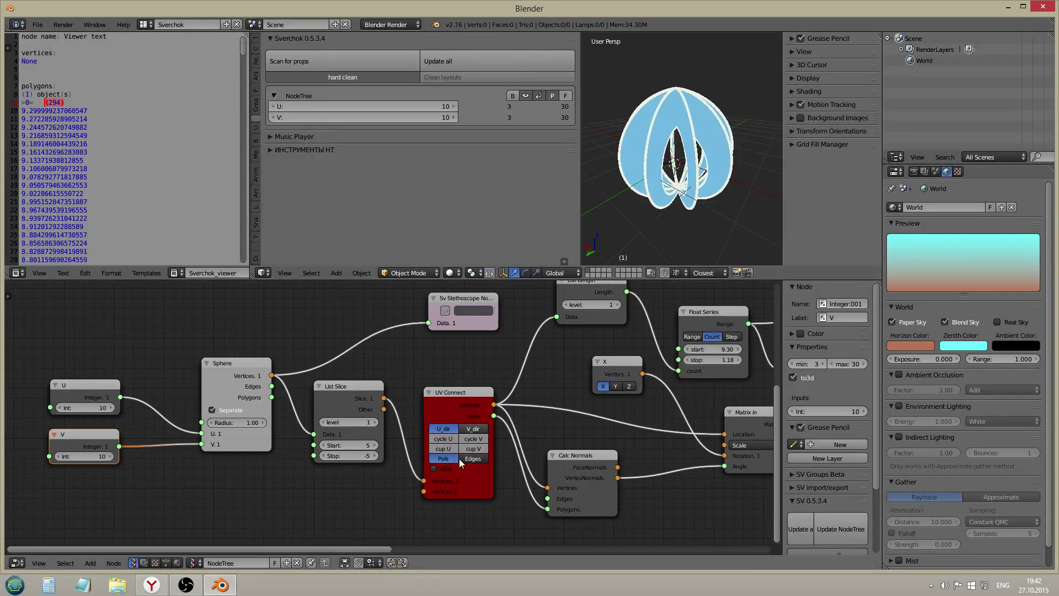
drag(422, 482, 423, 481)
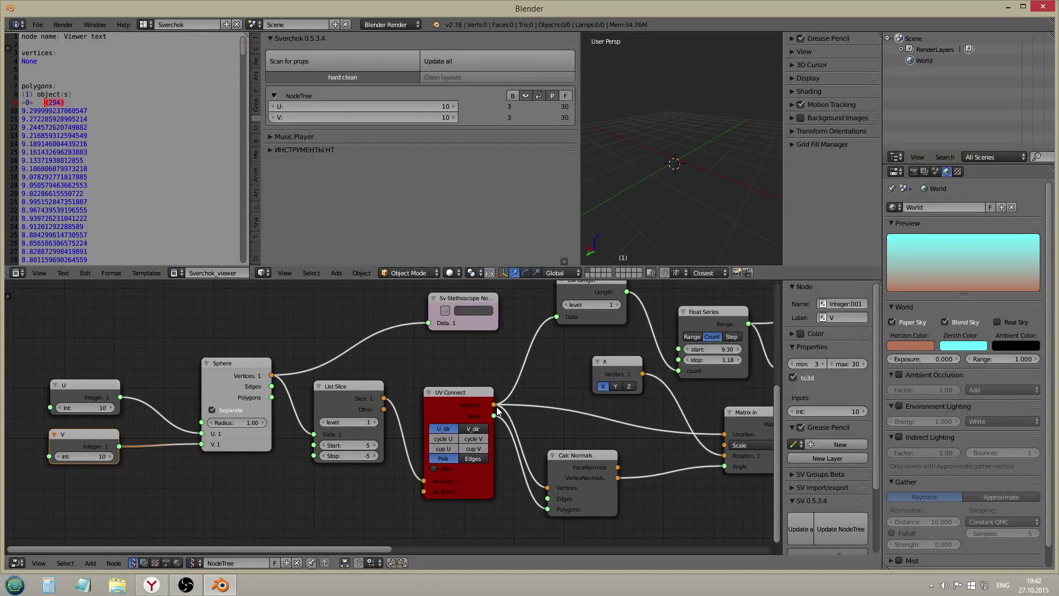
scroll(573, 429, down, 3)
middle_drag(573, 429, 374, 398)
scroll(462, 417, up, 2)
middle_drag(326, 453, 443, 438)
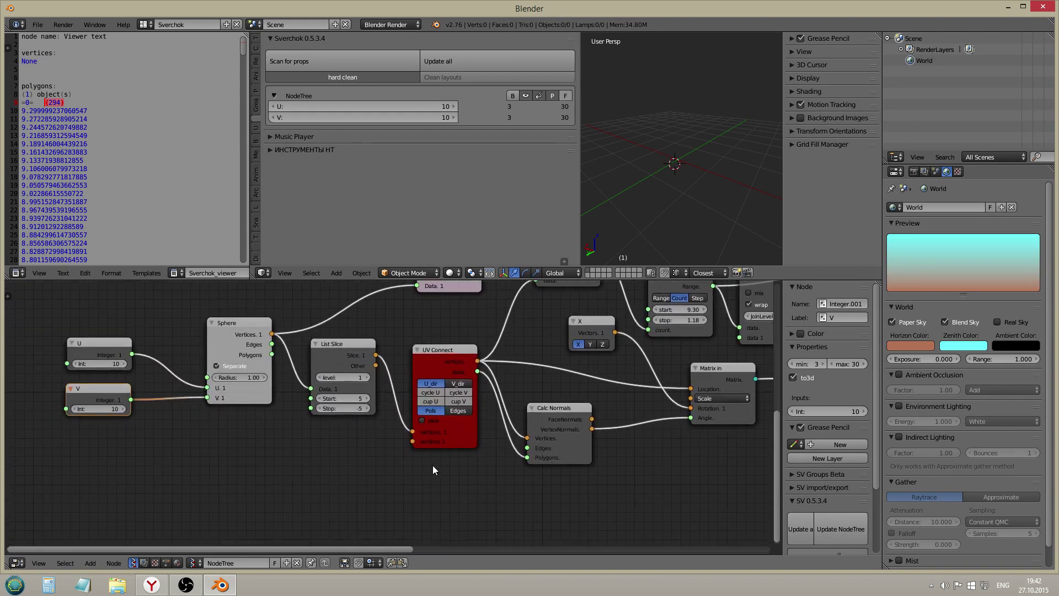
- Link the List Slice node's Slice output to the Stethoscope node to check its data
scroll(390, 391, down, 1)
middle_drag(390, 391, 383, 480)
drag(372, 452, 406, 393)
scroll(428, 391, up, 1)
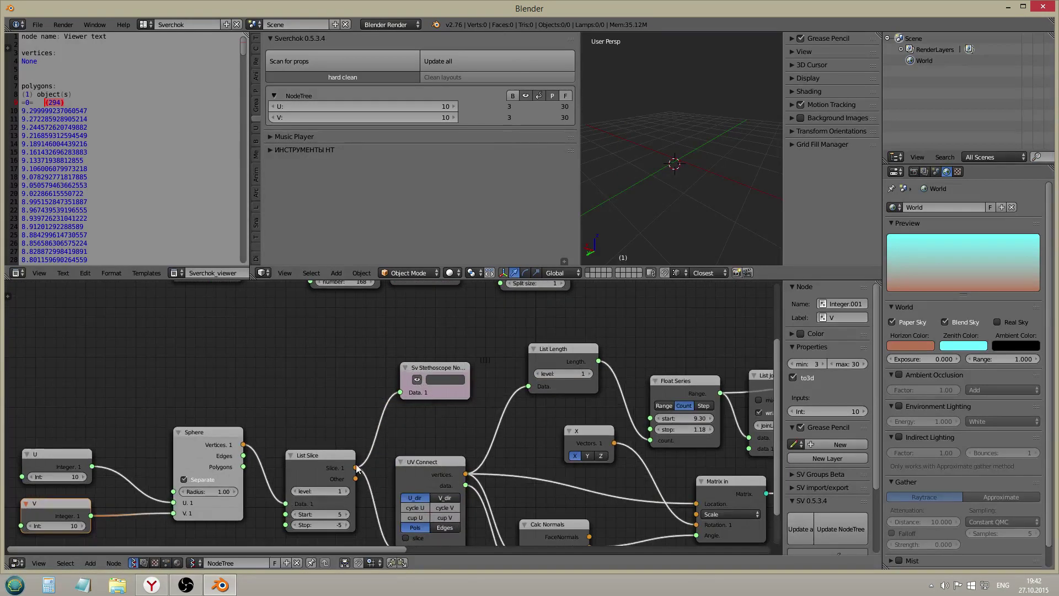
middle_drag(356, 468, 396, 405)
- Link the Sphere's vertices output to the Stethoscope node to check the source data
drag(278, 382, 434, 330)
scroll(346, 403, down, 1)
middle_drag(346, 403, 359, 438)
scroll(253, 458, up, 2)
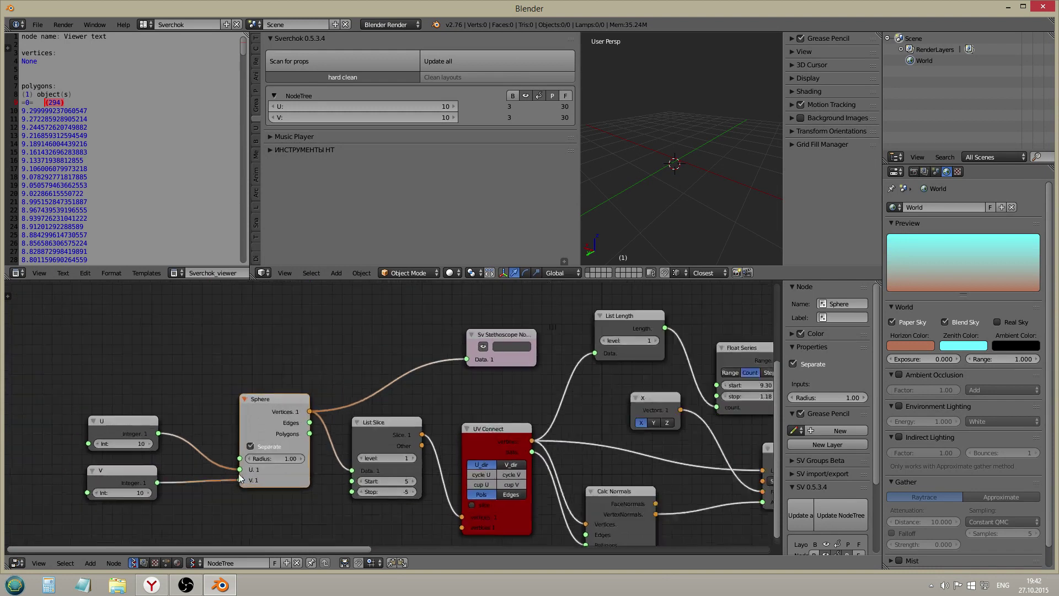
- Toggle the Sphere's Separate option off and back on, and raise the V integer to 11
click(250, 458)
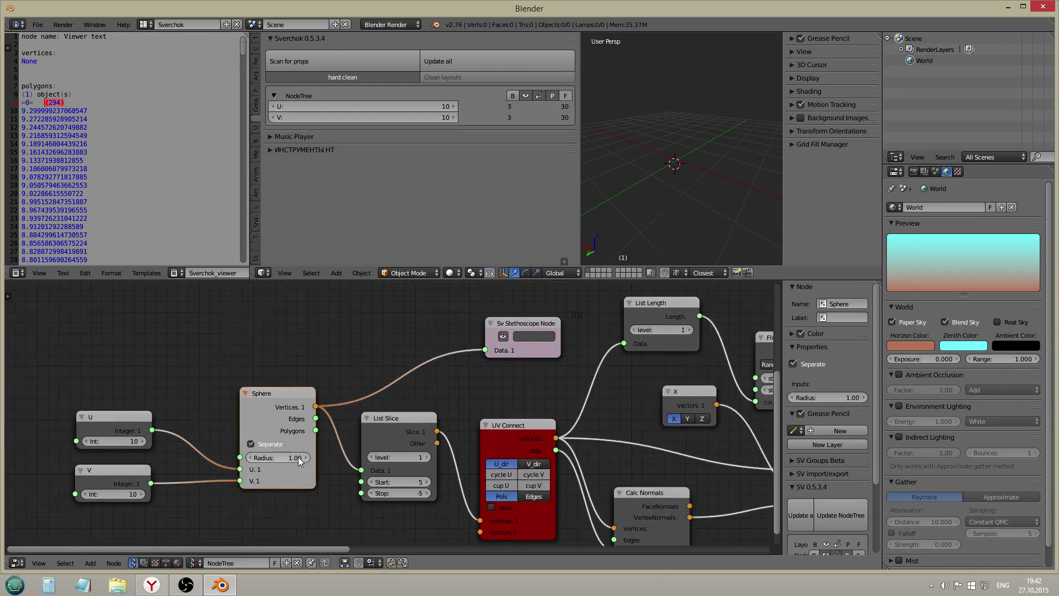
click(250, 441)
click(250, 441)
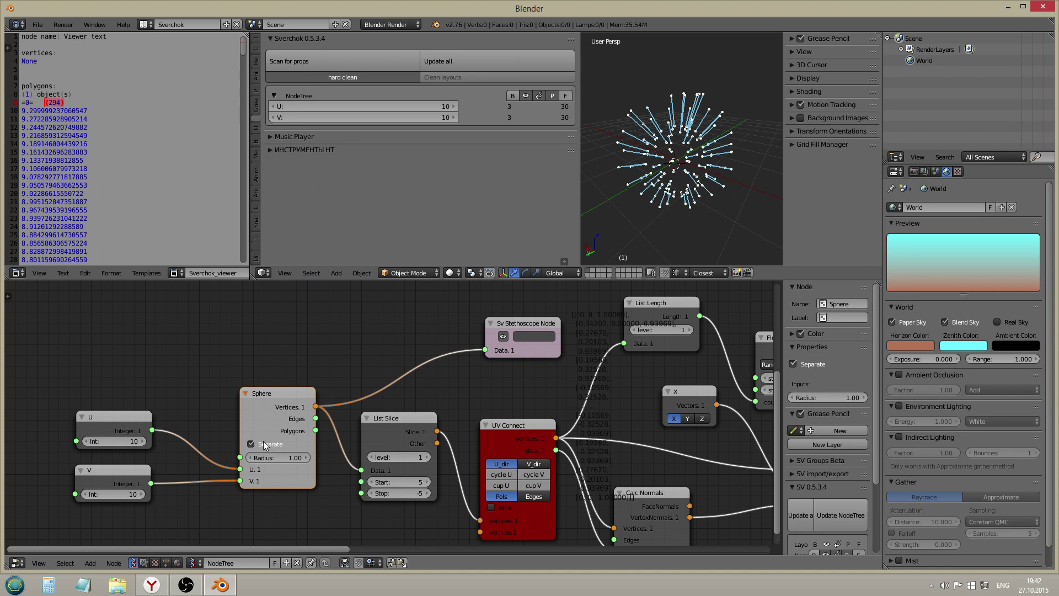
middle_drag(304, 448, 291, 430)
click(128, 476)
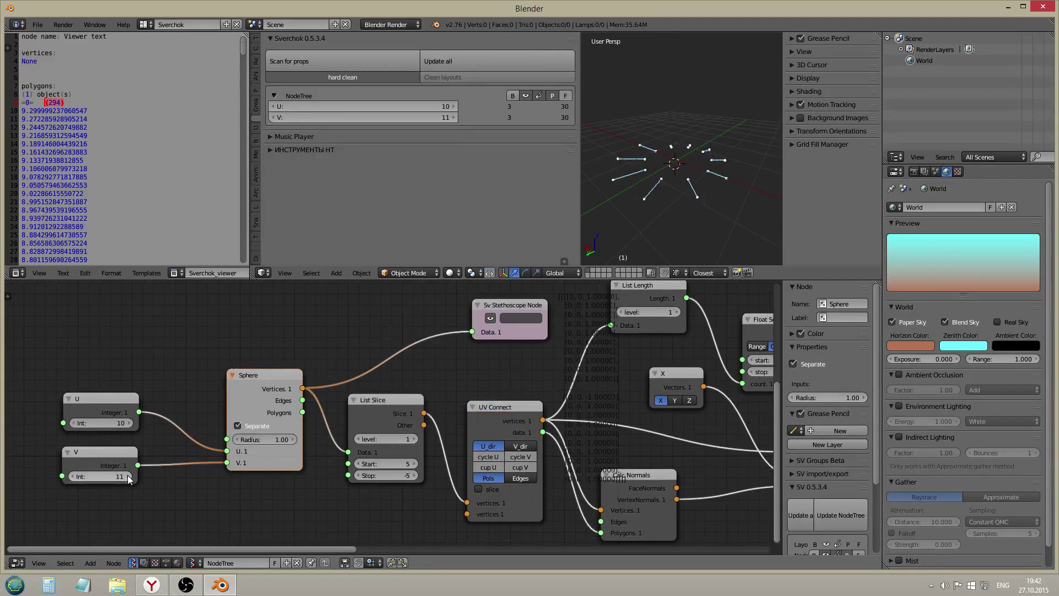
- Inspect the node chain from the Sphere through UV Connect to the Matrix in and list nodes
key(ctrl+Up)
key(ctrl+Up)
middle_drag(260, 516, 291, 487)
scroll(451, 426, down, 2)
middle_drag(451, 426, 432, 452)
scroll(501, 390, up, 5)
scroll(509, 384, down, 3)
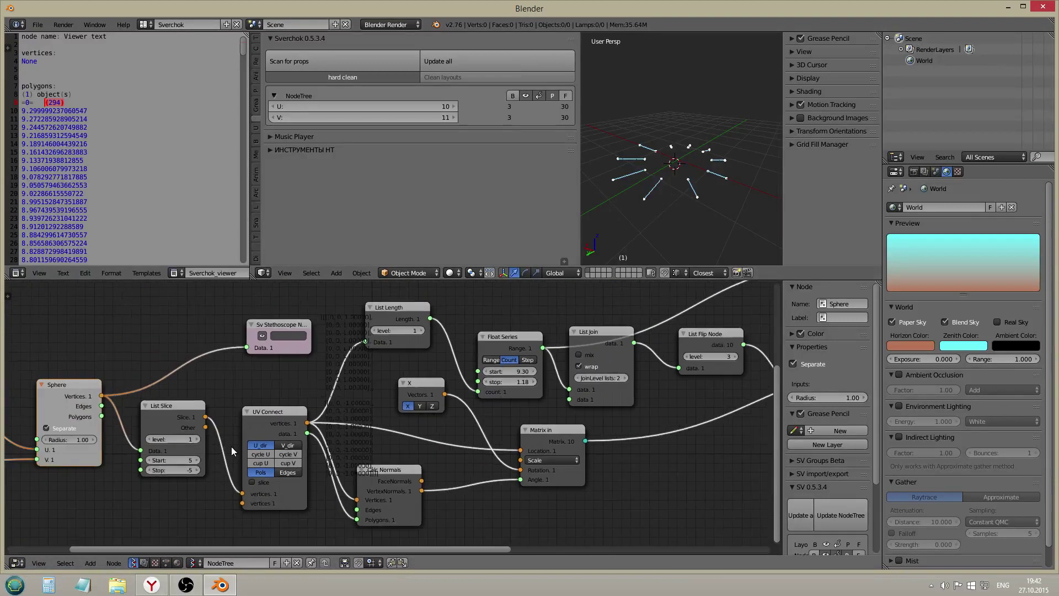
- Move the U and V integer nodes higher to free space beneath them
middle_drag(121, 429, 474, 373)
scroll(473, 374, up, 3)
mouse_move(541, 402)
mouse_down()
mouse_move(529, 418)
mouse_move(542, 411)
mouse_up()
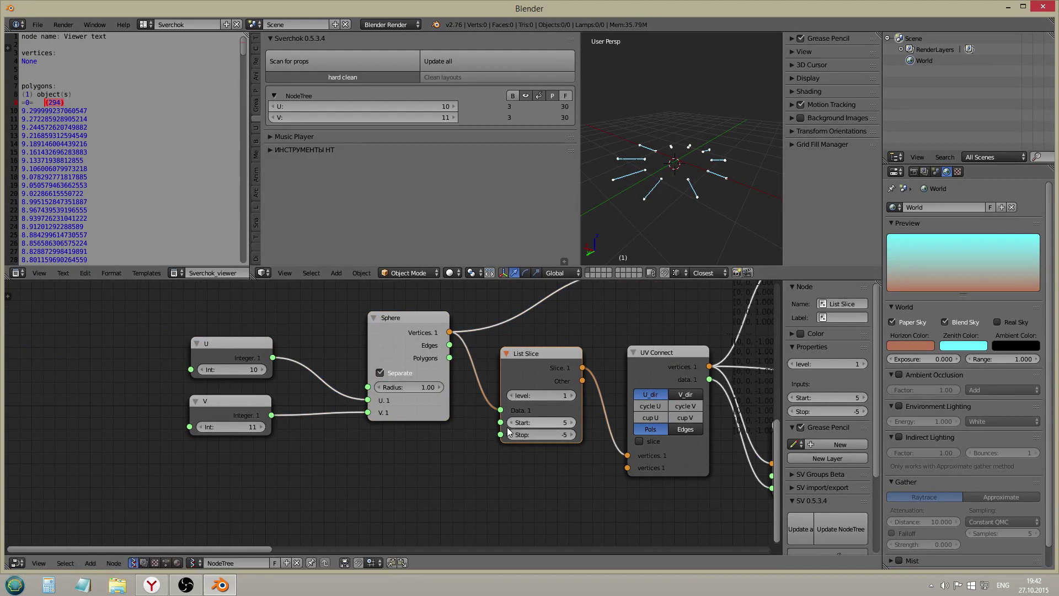
drag(237, 359, 231, 326)
drag(233, 406, 220, 376)
- Duplicate the U integer node below V and link its output to the List Slice node's Start input
key(shift+a)
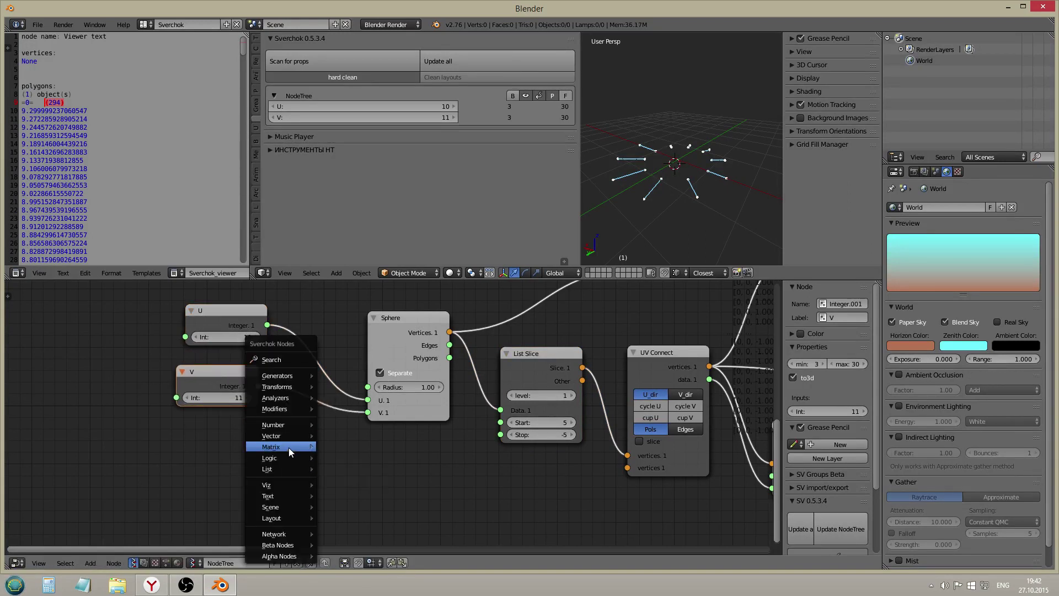
mouse_move(283, 430)
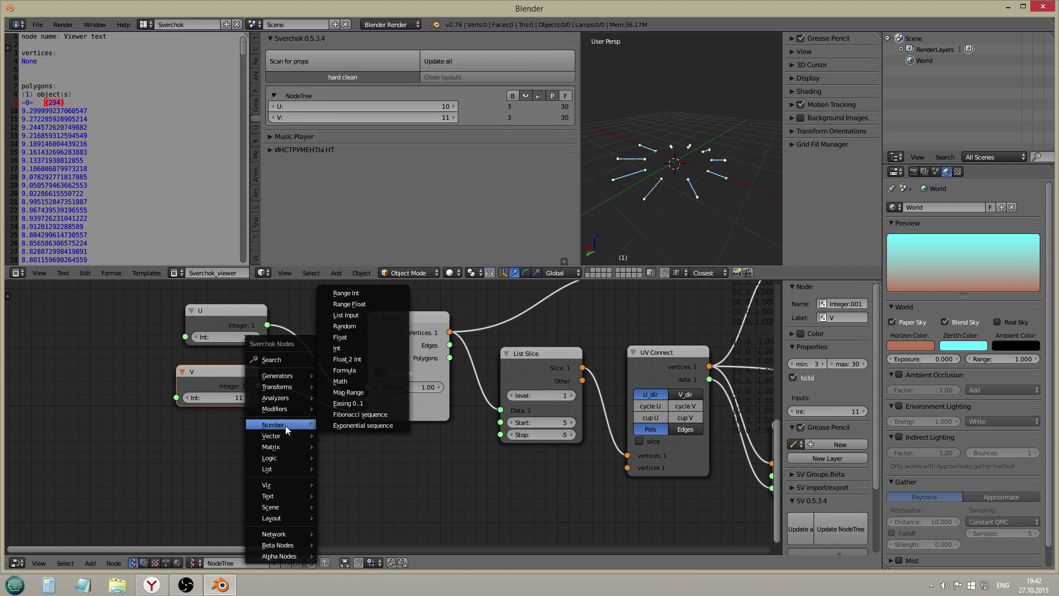
click(216, 311)
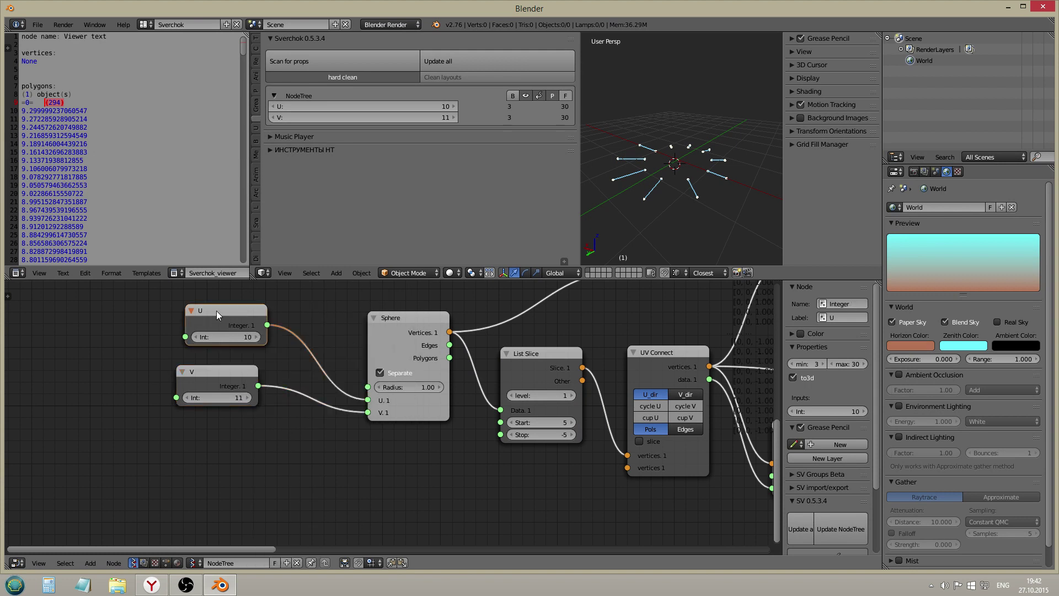
key(shift+d)
click(213, 439)
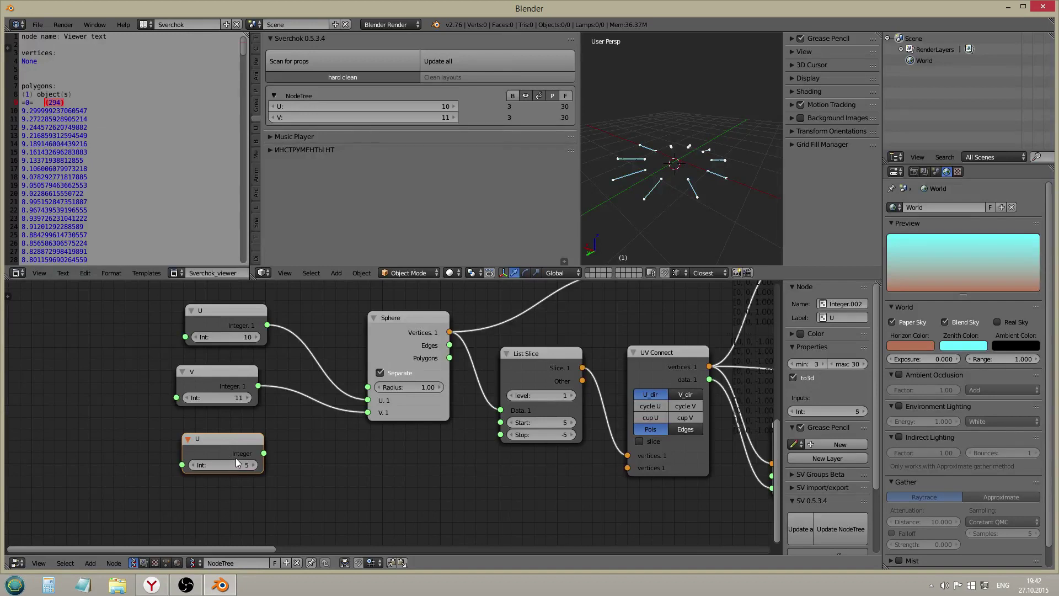
drag(264, 452, 500, 422)
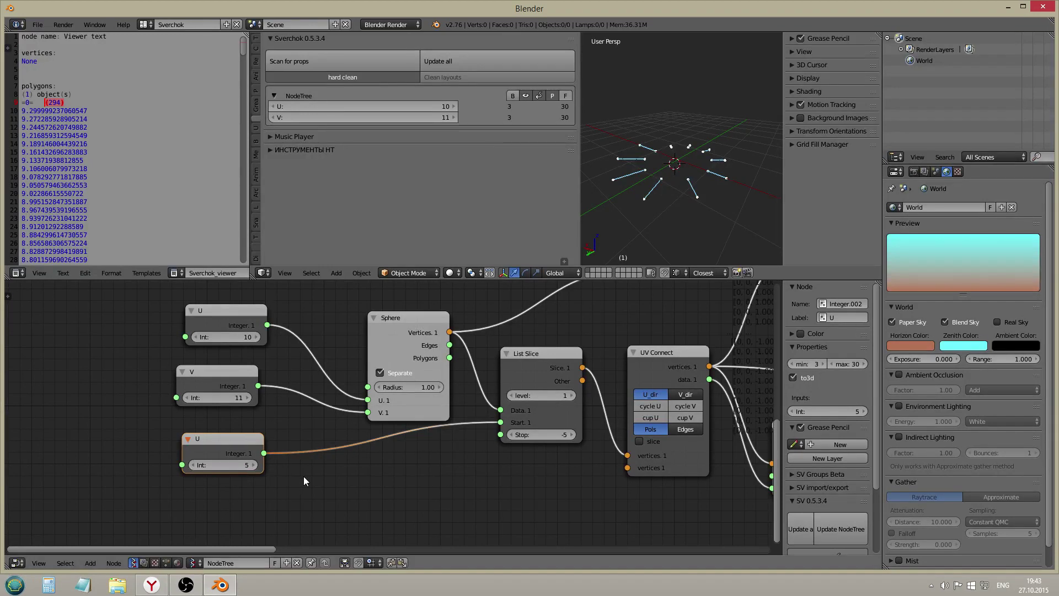
key(shift+a)
mouse_move(289, 423)
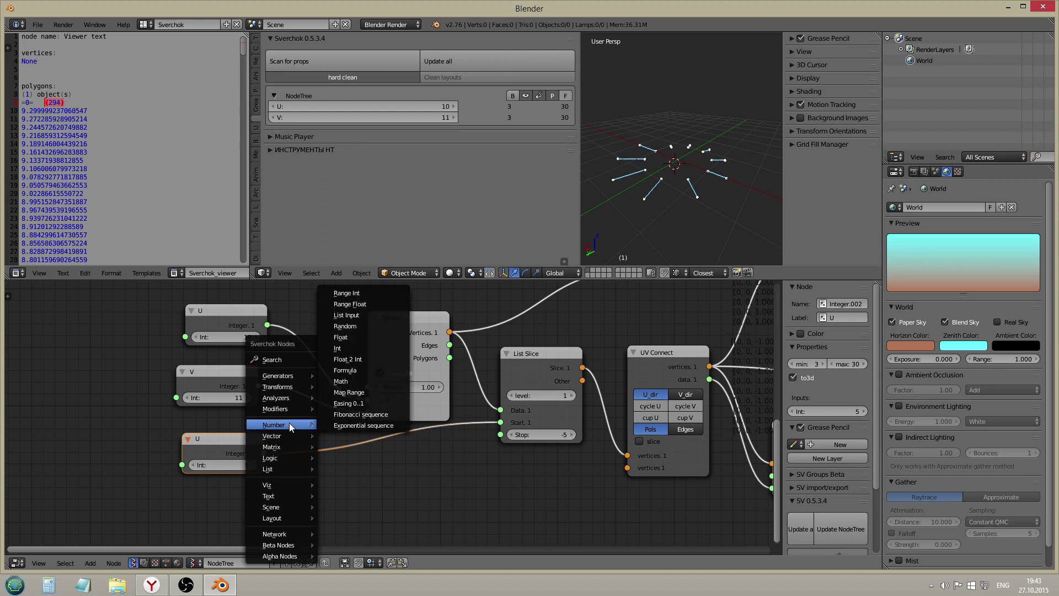
click(362, 381)
click(425, 494)
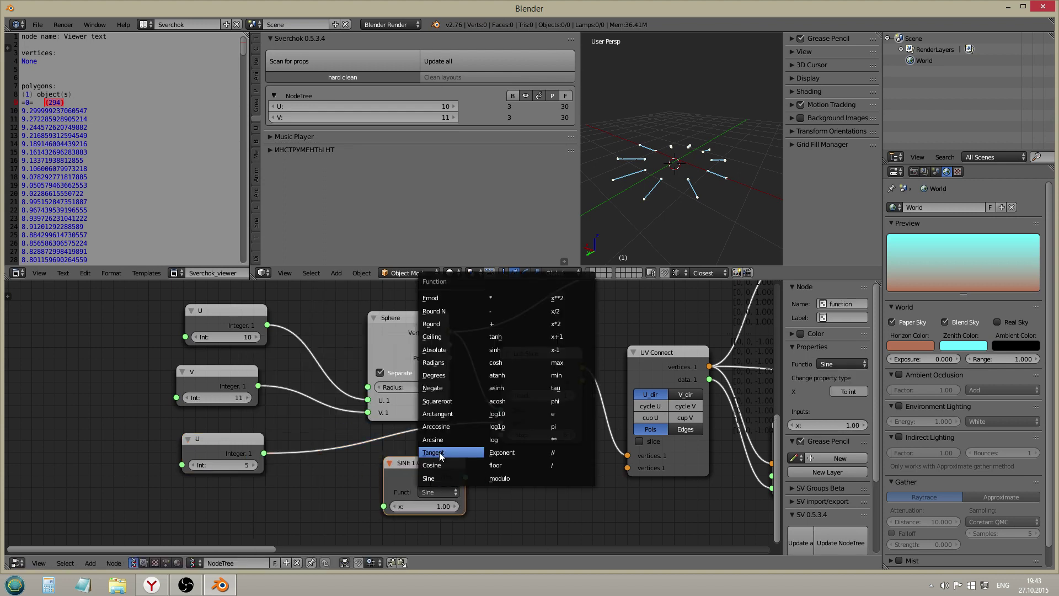
click(564, 375)
middle_drag(410, 523, 411, 505)
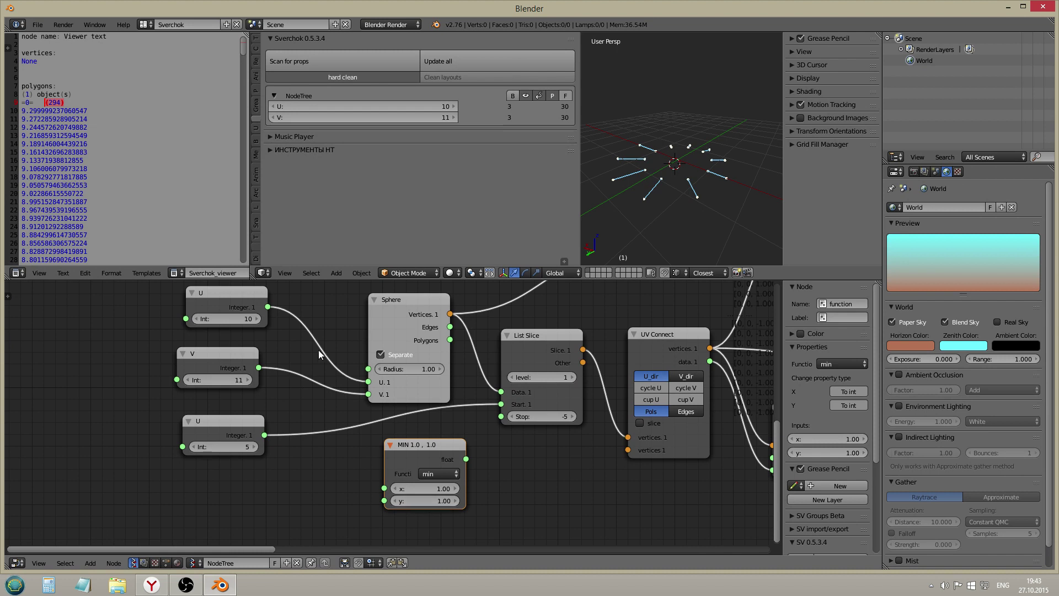
key(x)
- Add a Formula2 node below the Sphere and link the original U integer's output to its X input
key(shift+a)
mouse_move(387, 450)
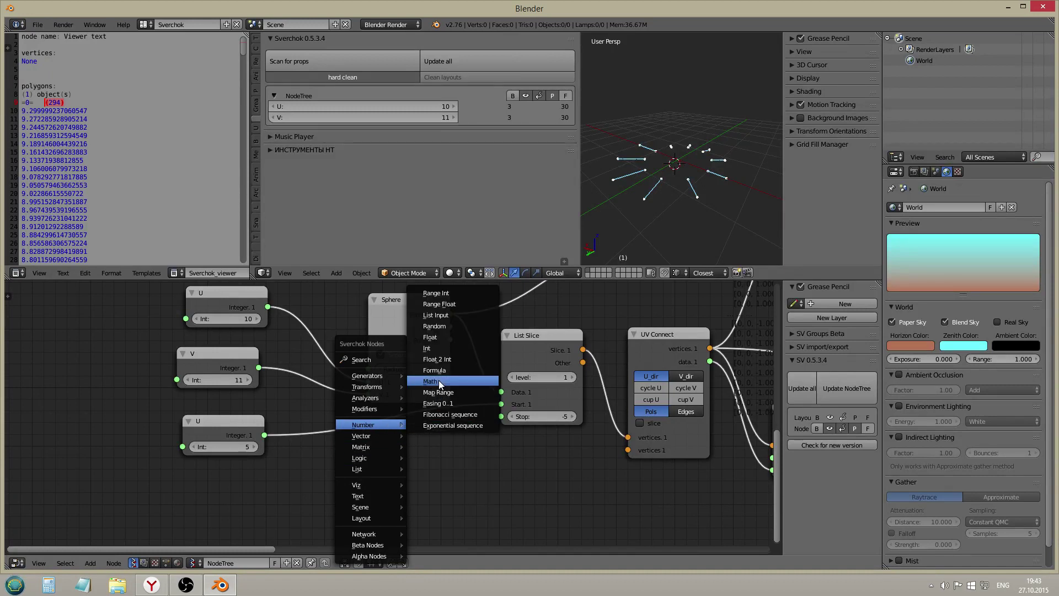
click(438, 379)
click(422, 447)
drag(267, 307, 410, 489)
key(Return)
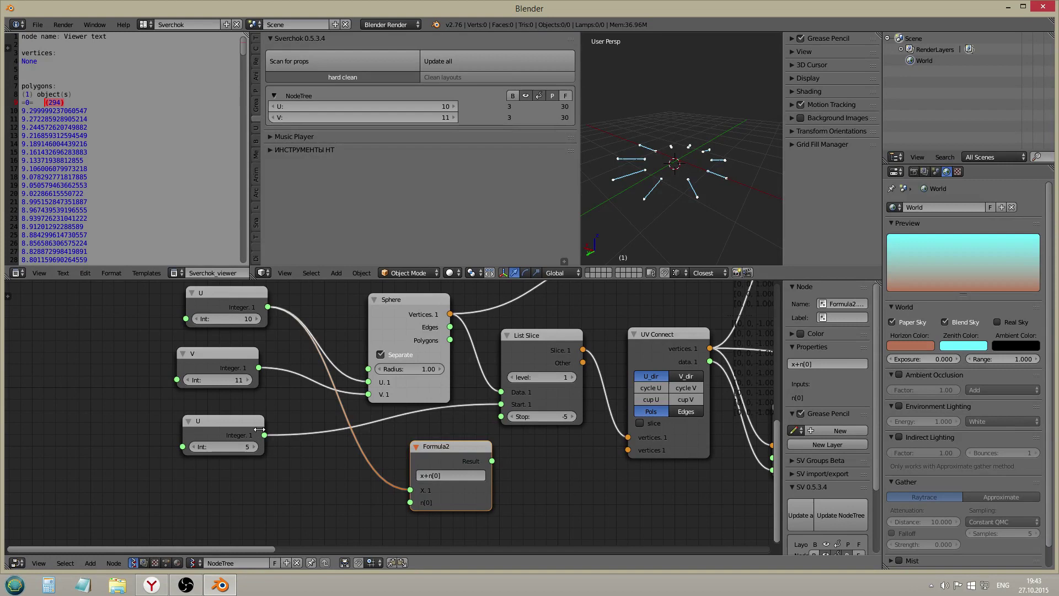
- Add a Math node beneath the duplicated integer node and set its function to Negate
key(shift+a)
mouse_move(263, 426)
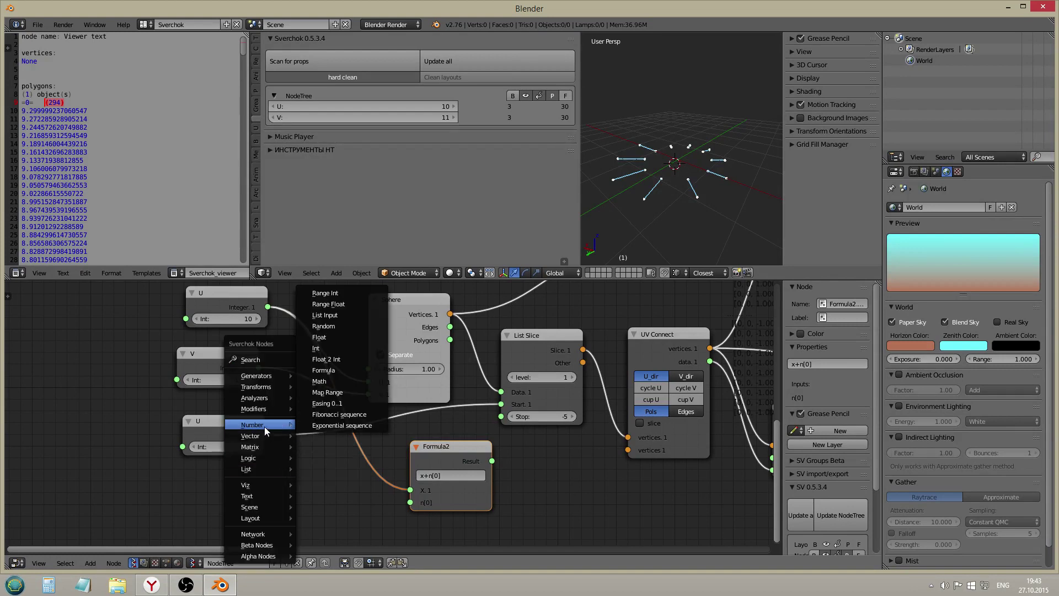
click(321, 382)
click(283, 474)
click(326, 501)
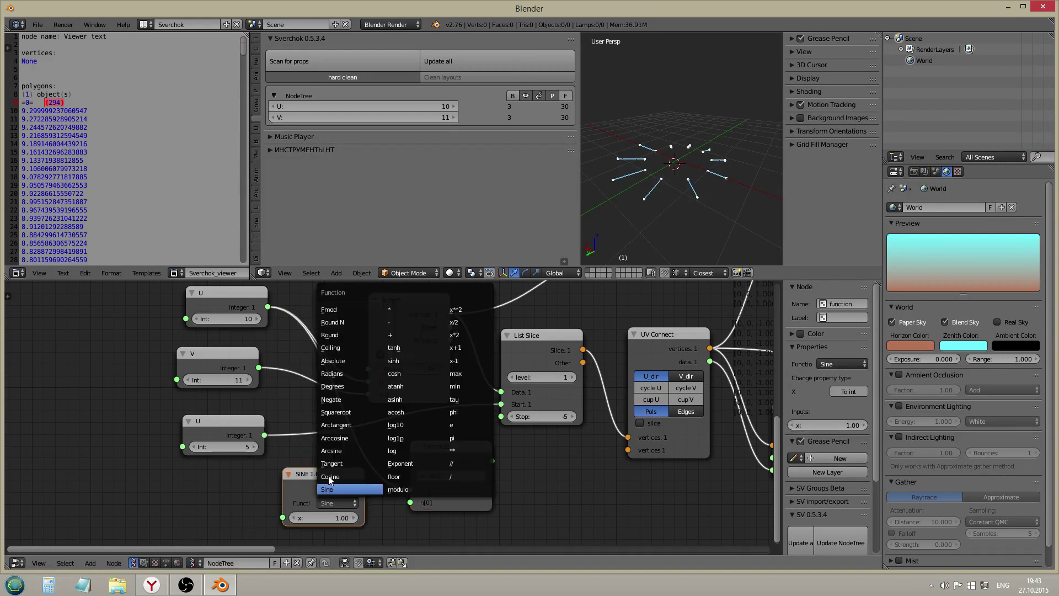
click(343, 399)
- Link the duplicated integer through the Negate node to List Slice's Stop, then collapse Negate and place it beside List Slice
drag(264, 435, 283, 517)
drag(365, 488, 500, 419)
click(298, 475)
click(290, 474)
drag(299, 475, 458, 428)
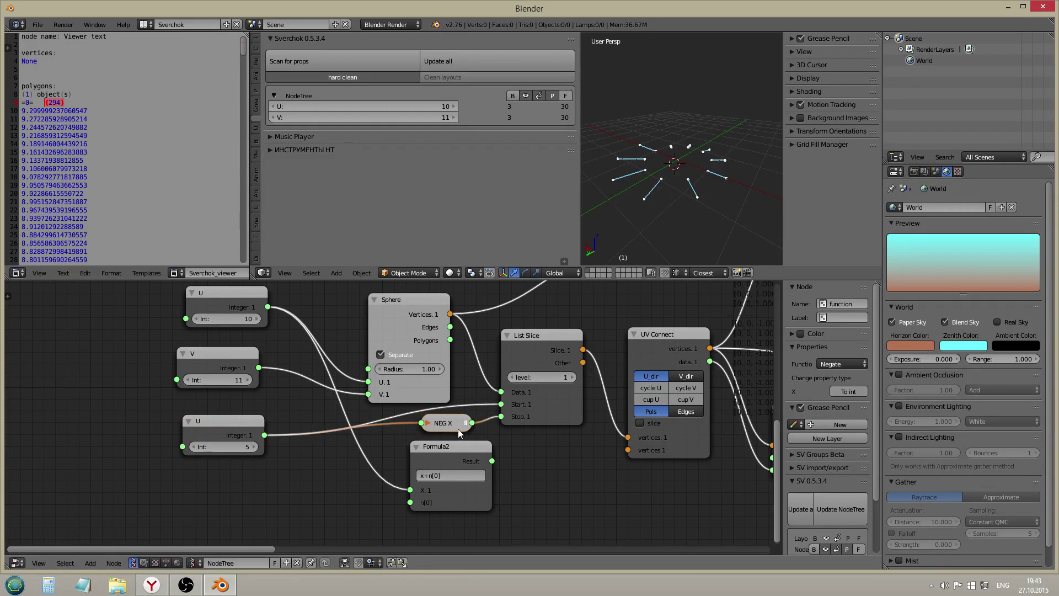
- Set the duplicated integer node to 4 and link its output to Formula2's n[0] input
drag(226, 446, 209, 447)
click(252, 446)
click(252, 446)
click(201, 446)
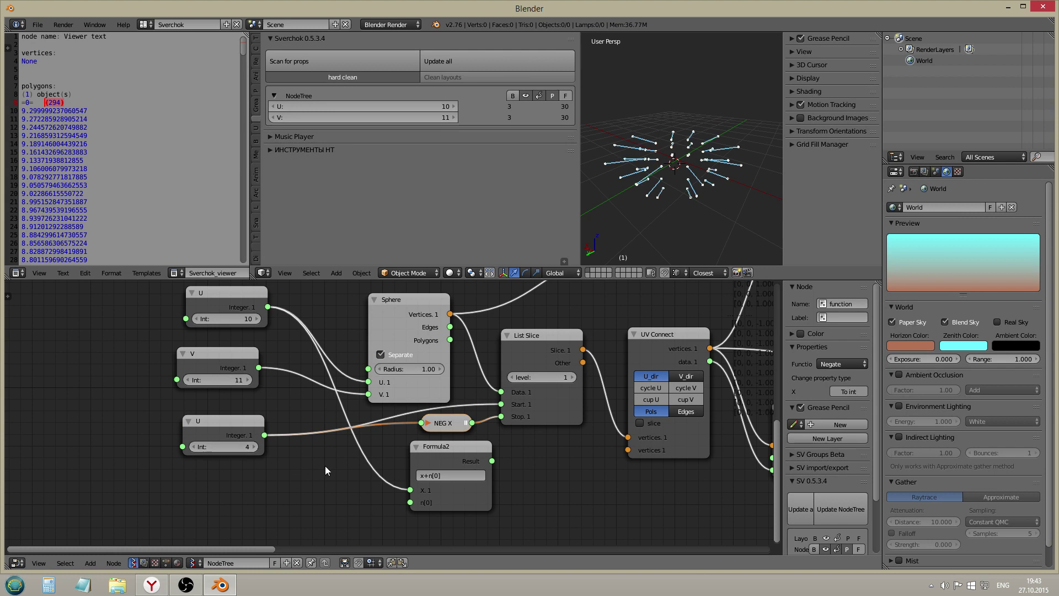
drag(264, 435, 417, 504)
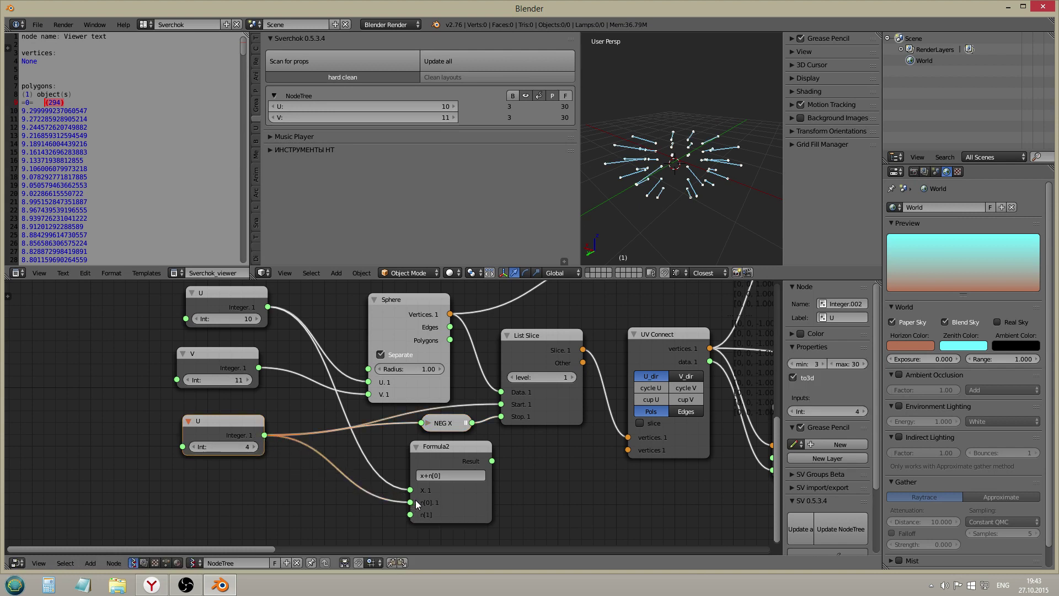
- Set the Formula2 expression to min(x//2,n[0]) and link its Result to the Negate node and List Slice's Start
click(471, 502)
click(472, 503)
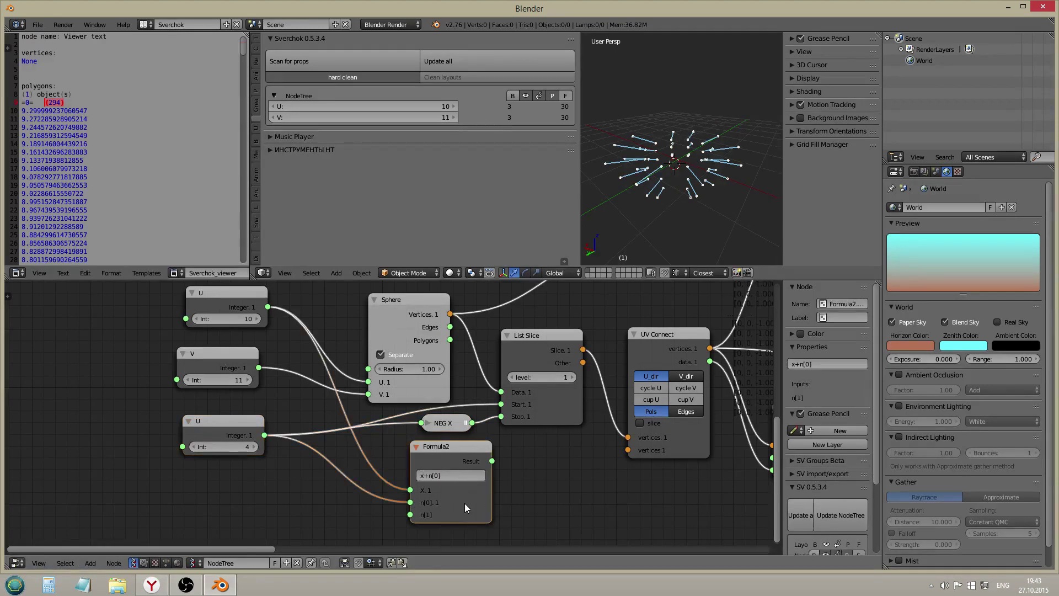
key(Home)
text(m)
text(2)
key(Return)
key(Delete)
key(Delete)
text(//2)
key(Return)
drag(492, 461, 421, 422)
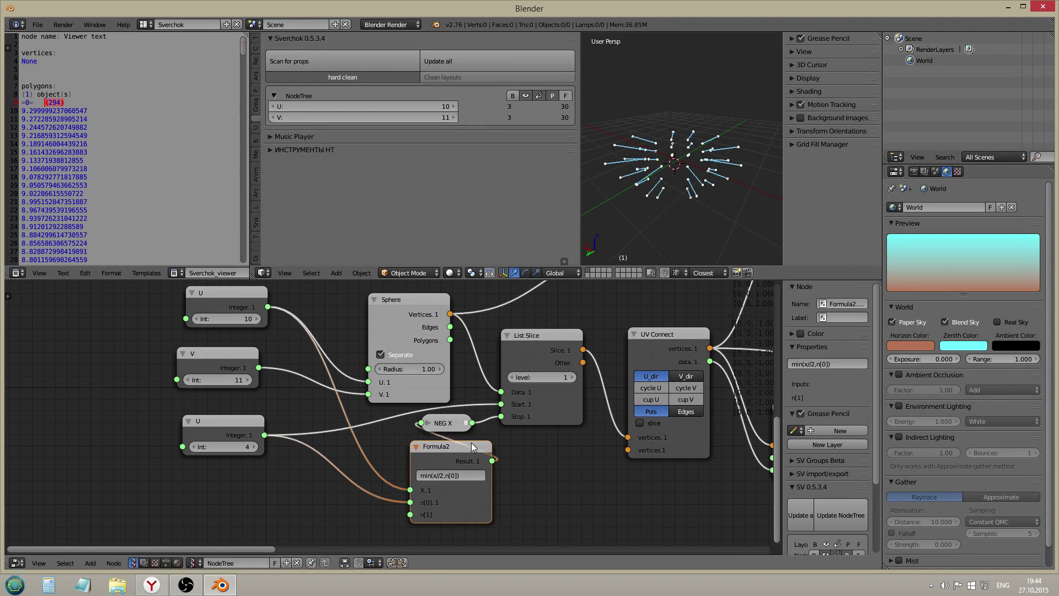
- Rescan the node tree's properties to list the duplicated integer in the enlarged Sverchok panel
key(ctrl+Up)
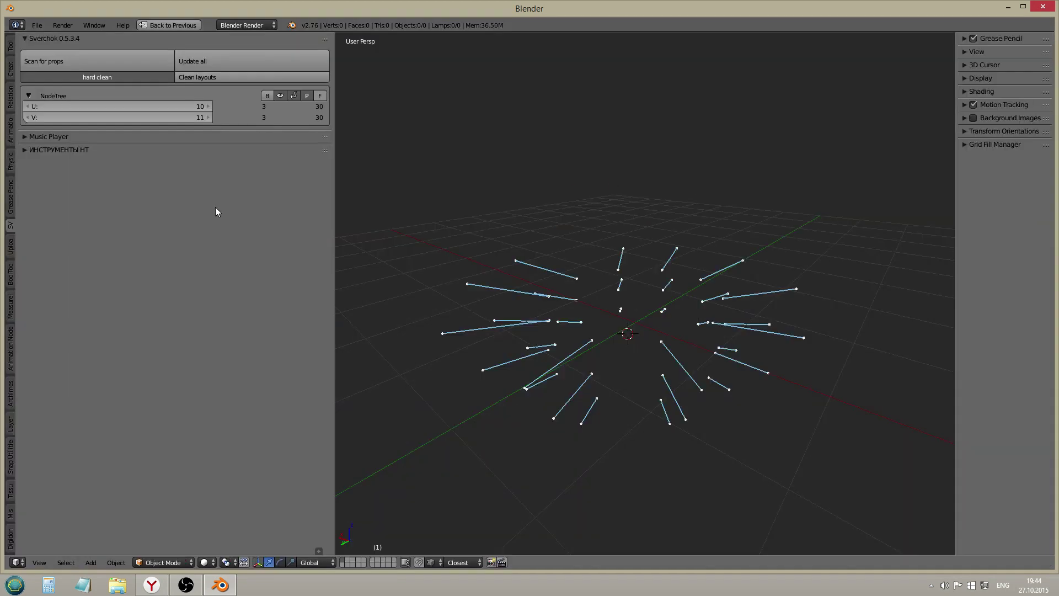
click(121, 65)
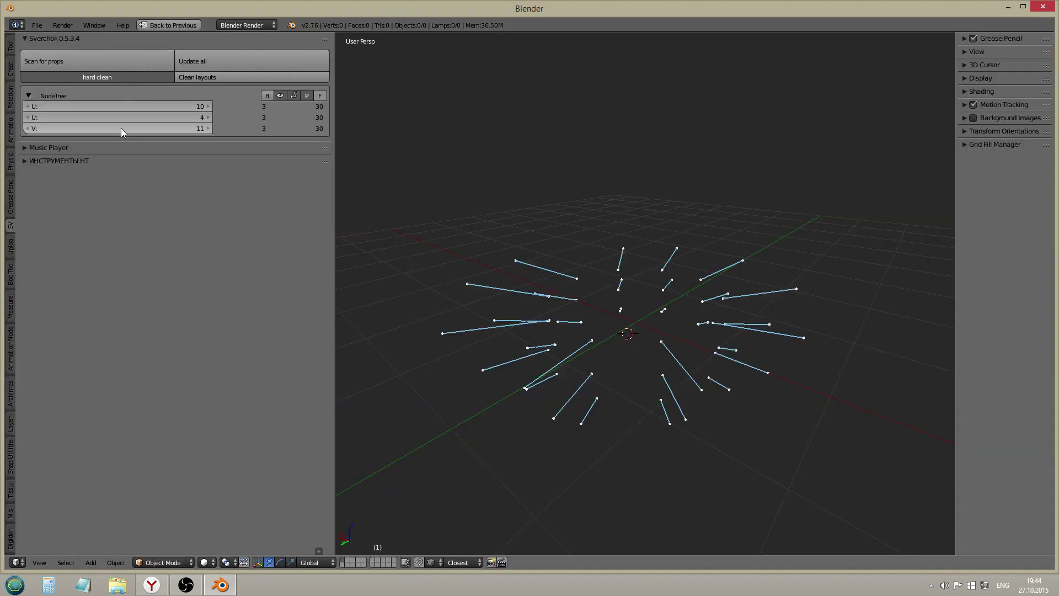
key(ctrl+Up)
- Label the duplicated integer node "slice" and rescan the properties in the Sverchok panel
click(231, 432)
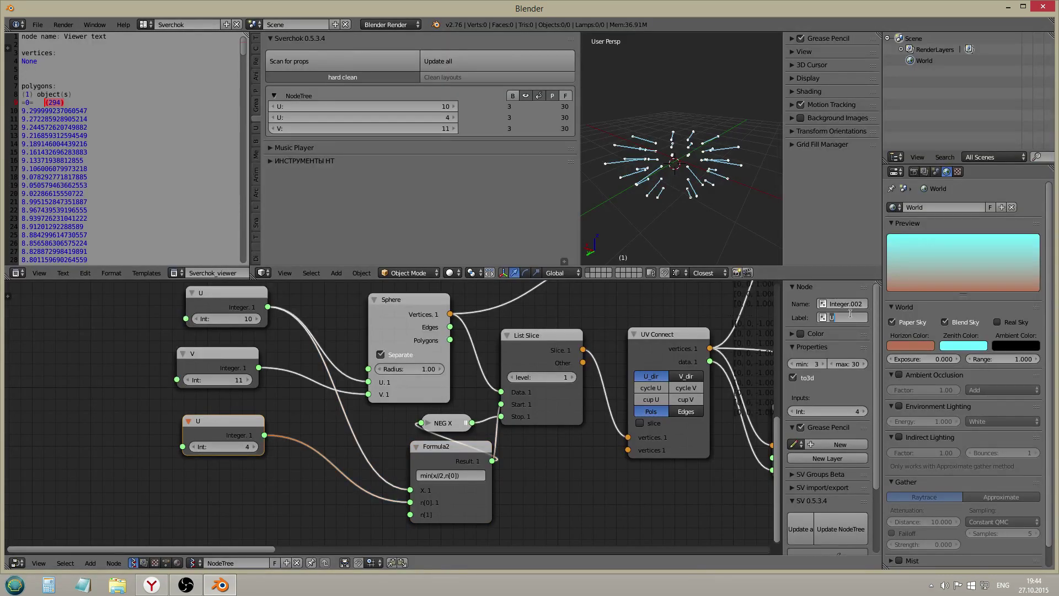
click(849, 313)
text(slice)
key(Return)
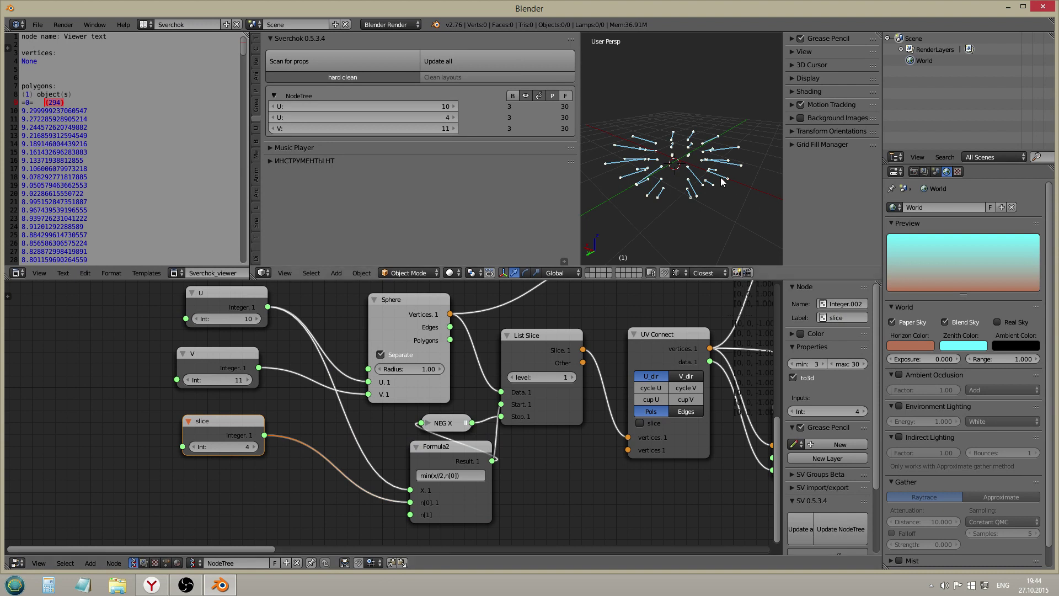
key(ctrl+Up)
click(68, 59)
- Raise the slice property to 30 and check the result in the node tree
drag(79, 127, 221, 130)
click(114, 118)
key(Escape)
key(shift+space)
middle_drag(503, 438, 363, 456)
scroll(363, 454, down, 2)
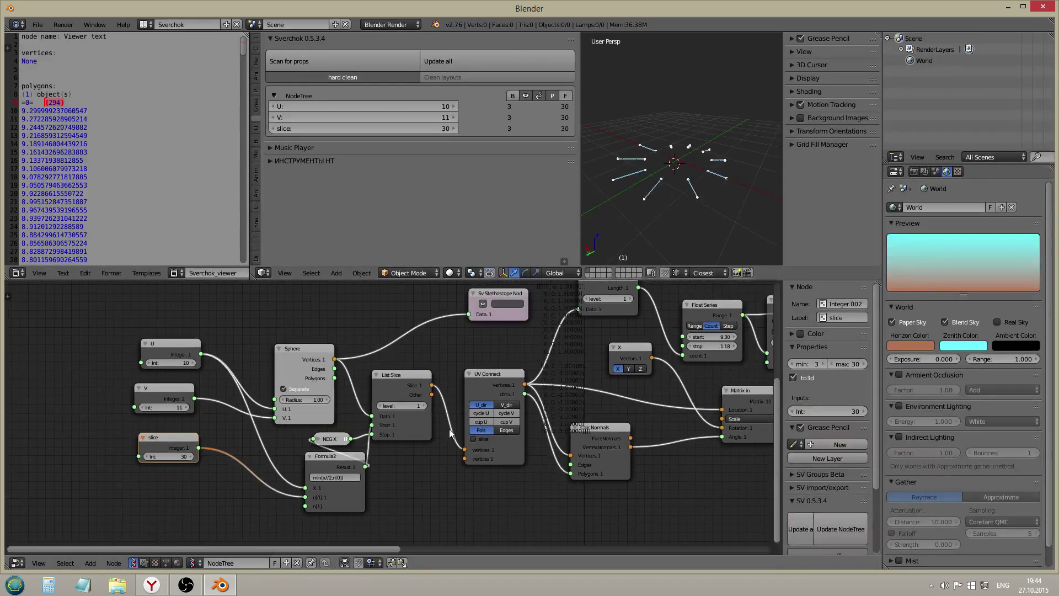
- Set the slice property to 3 in the Sverchok panel
key(shift+space)
drag(142, 129, 33, 129)
key(shift+space)
- Move the X vector node down beside Matrix in, just above Calc Normals
middle_drag(607, 432, 313, 465)
scroll(313, 464, down, 2)
scroll(419, 416, down, 4)
middle_drag(422, 413, 341, 379)
scroll(385, 378, up, 1)
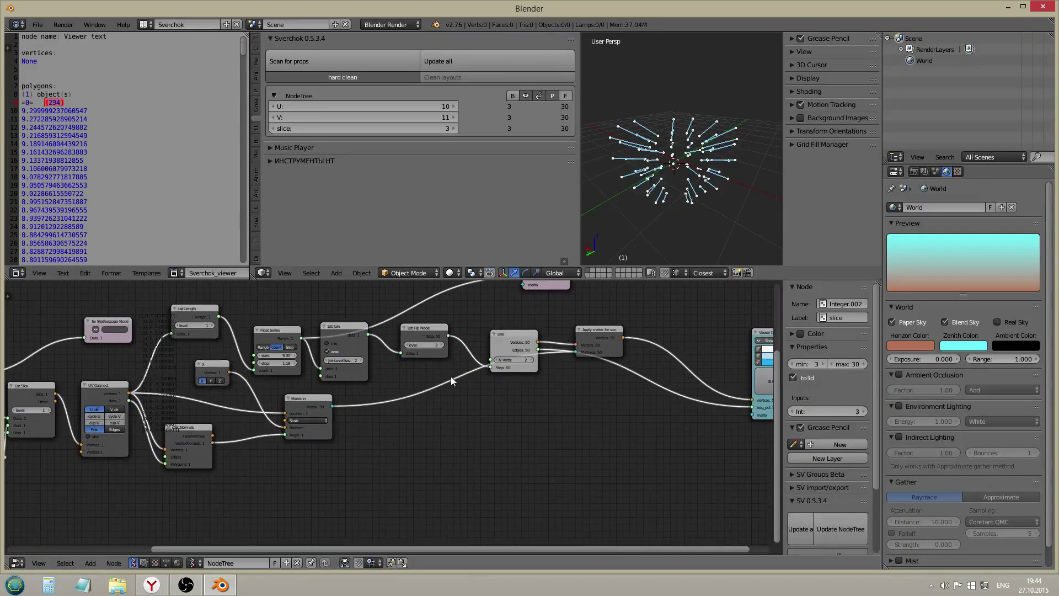
drag(208, 376, 245, 443)
- Bring Viewer Draw2 closer to the Line node and place the Apply matrix node between them
middle_drag(432, 441, 392, 439)
scroll(517, 396, up, 1)
middle_drag(518, 395, 477, 448)
drag(528, 377, 521, 417)
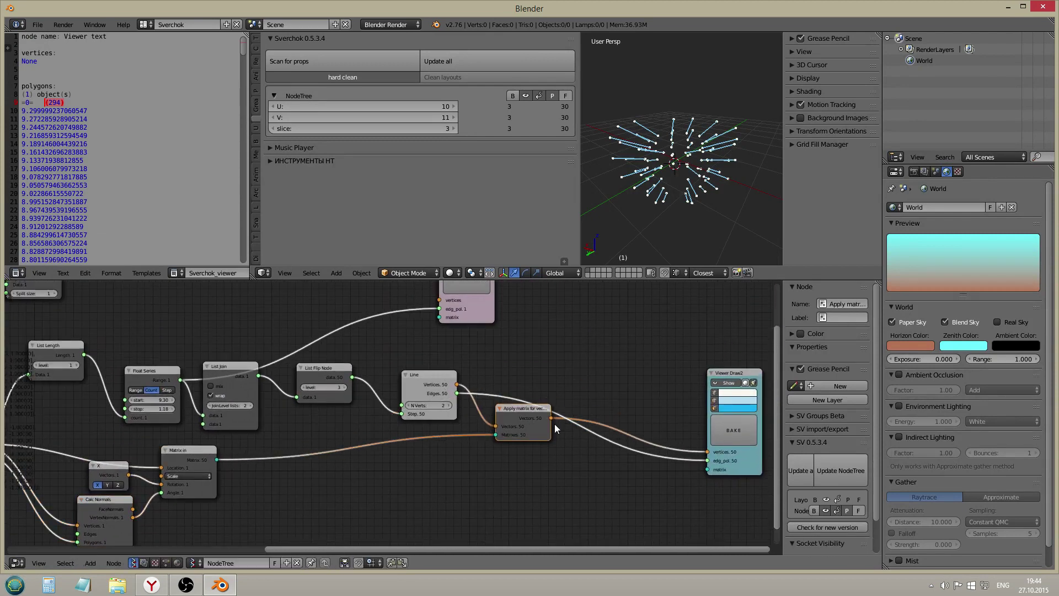
drag(736, 462, 638, 395)
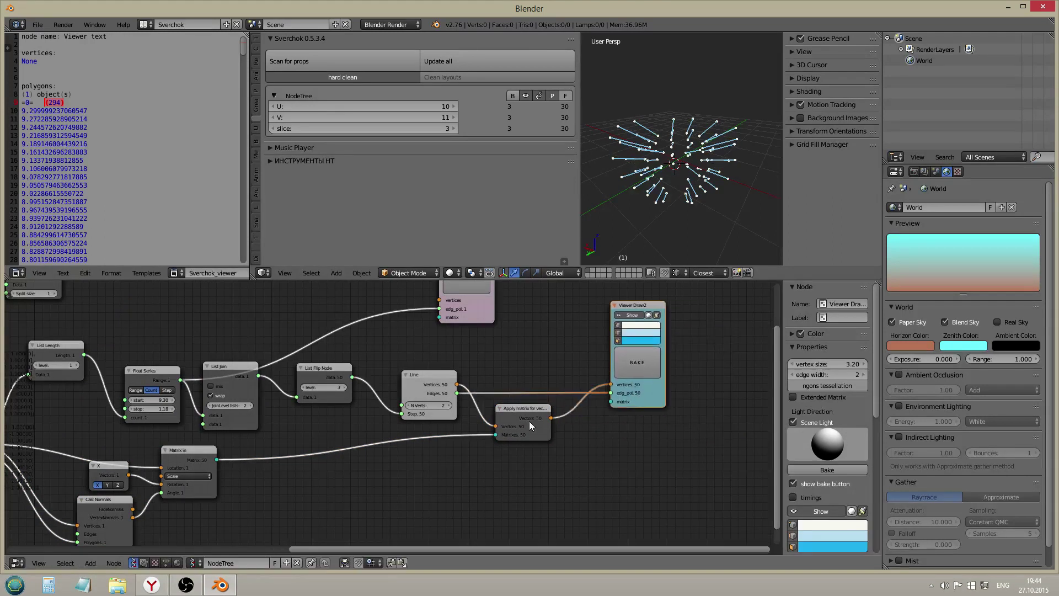
drag(528, 422, 540, 368)
middle_drag(579, 409, 511, 415)
scroll(510, 415, down, 1)
scroll(519, 409, up, 2)
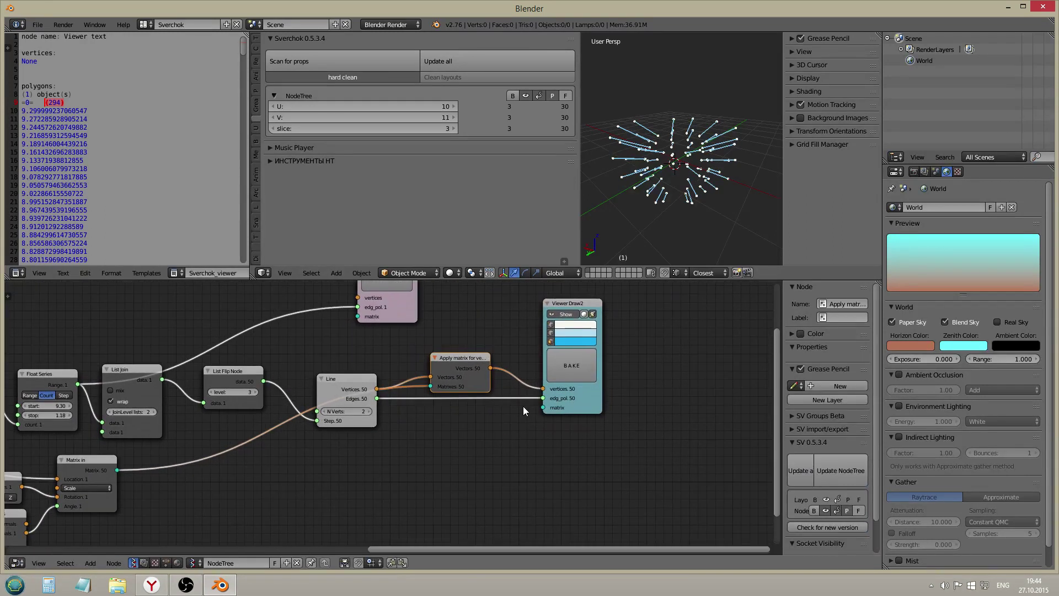
middle_drag(638, 366, 587, 369)
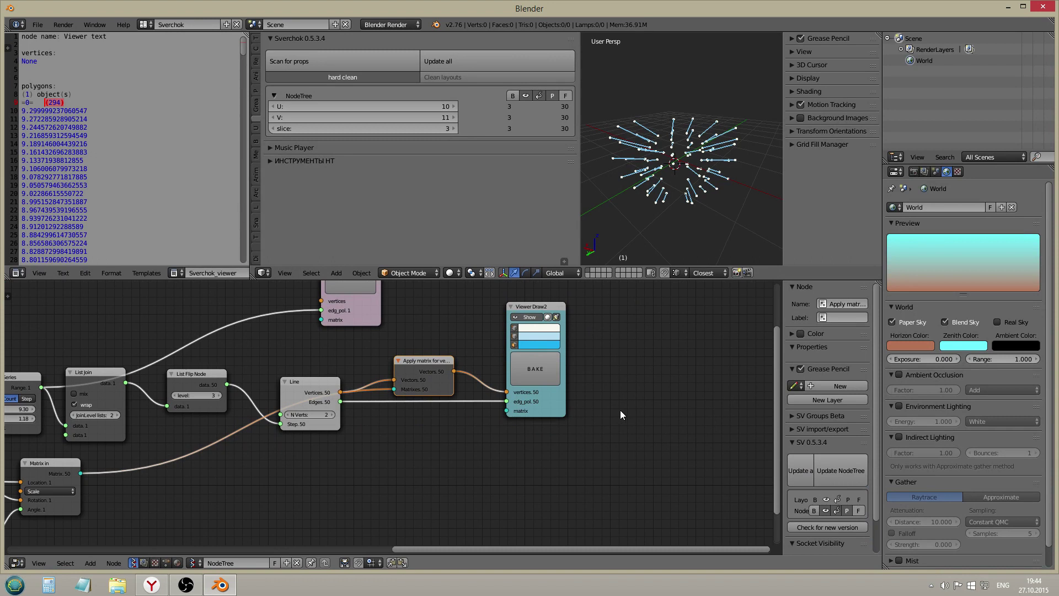
key(shift+a)
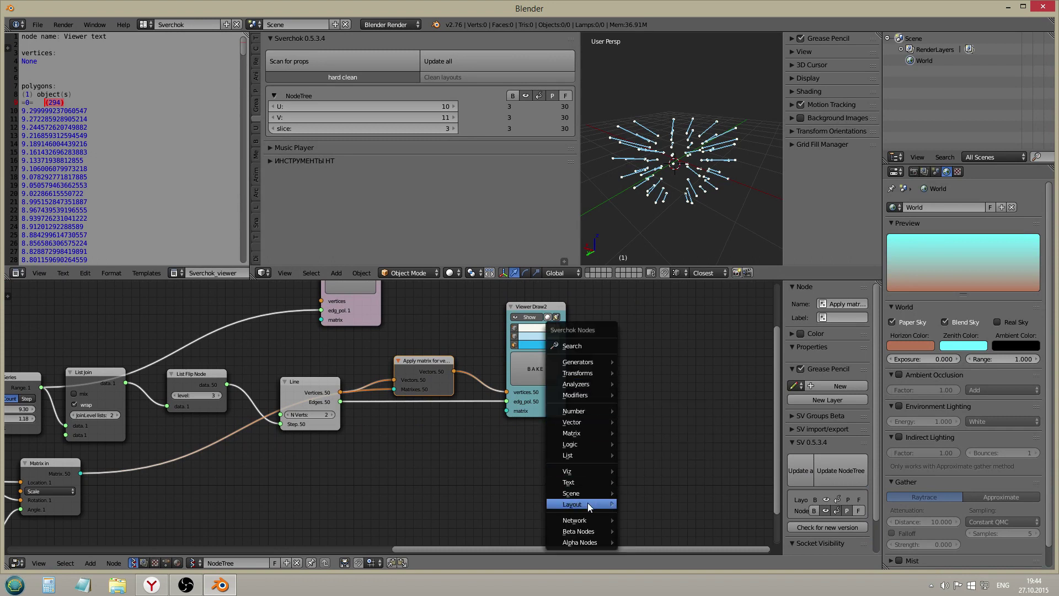
- Move the Formula2 node between the slice integer and the collapsed Negate node
middle_drag(313, 440, 628, 412)
scroll(568, 399, down, 2)
middle_drag(298, 462, 451, 381)
scroll(205, 413, down, 2)
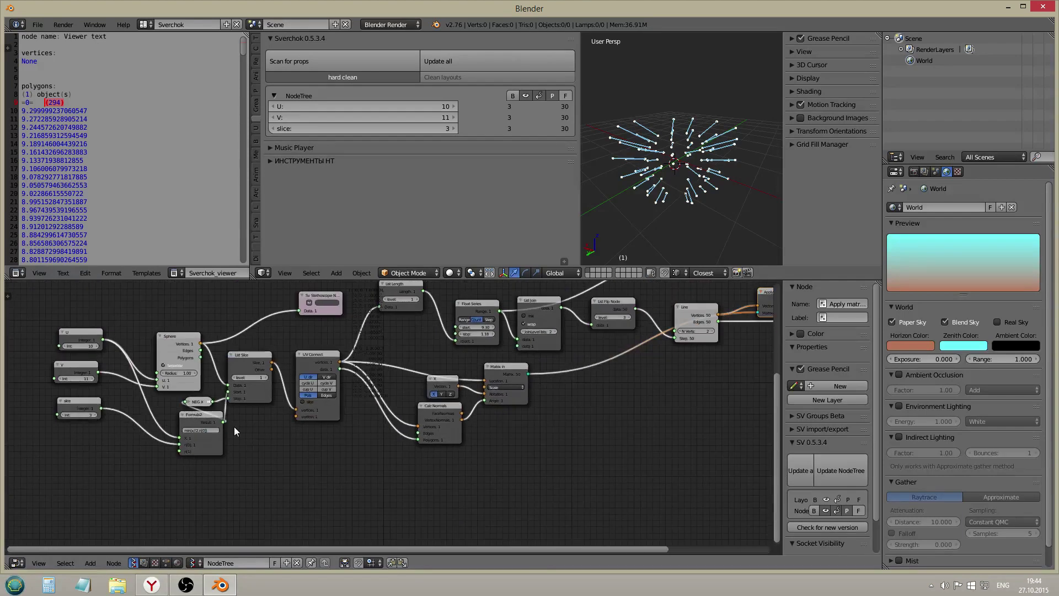
drag(198, 425, 147, 411)
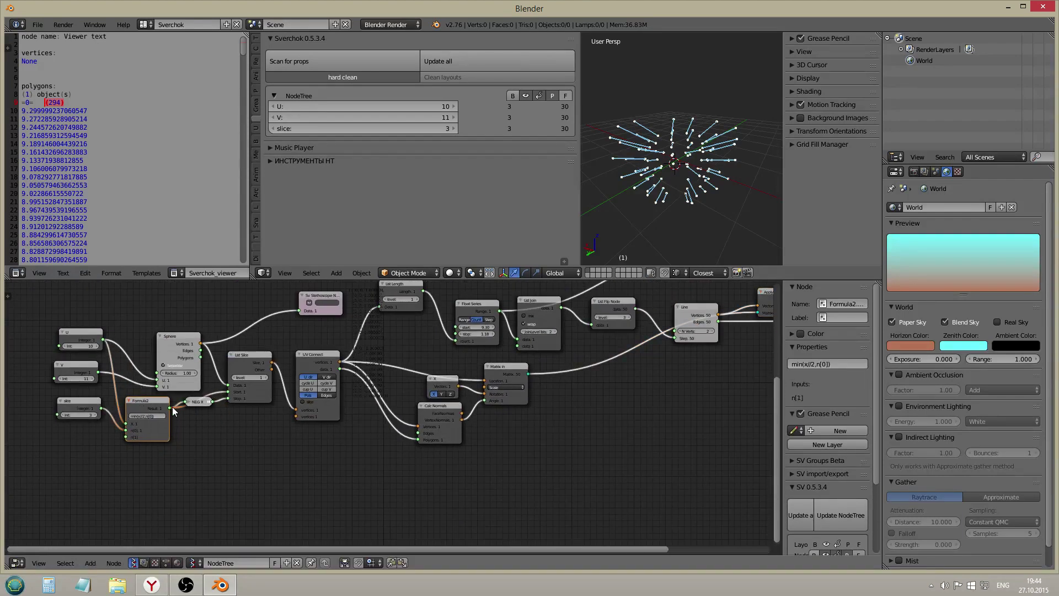
- Lower the collapsed Negate node so it sits beside the Formula2 node, before List Slice
scroll(197, 404, up, 1)
click(197, 403)
scroll(203, 422, down, 1)
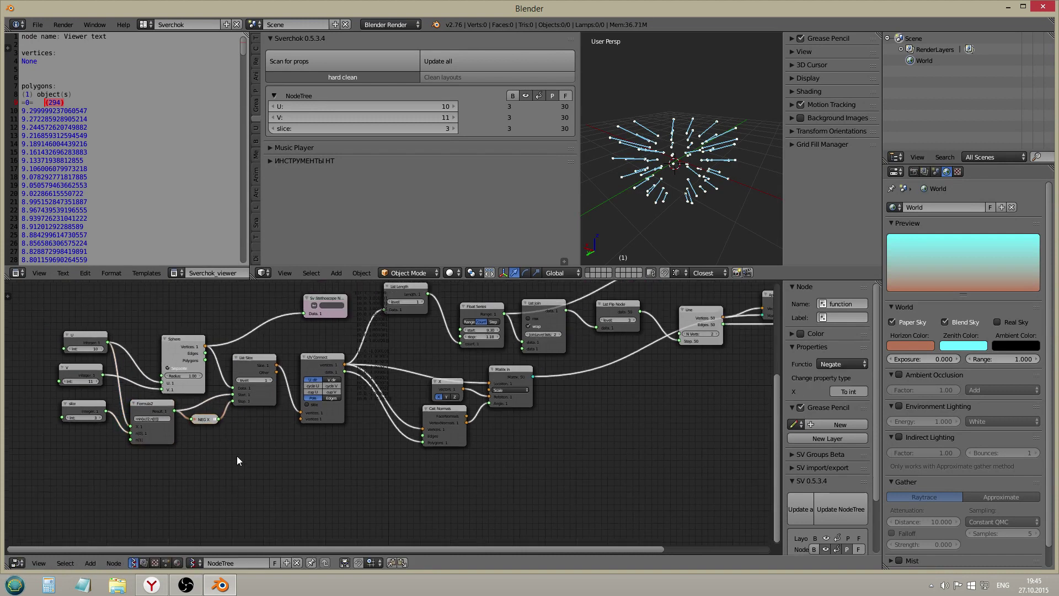
scroll(506, 470, up, 2)
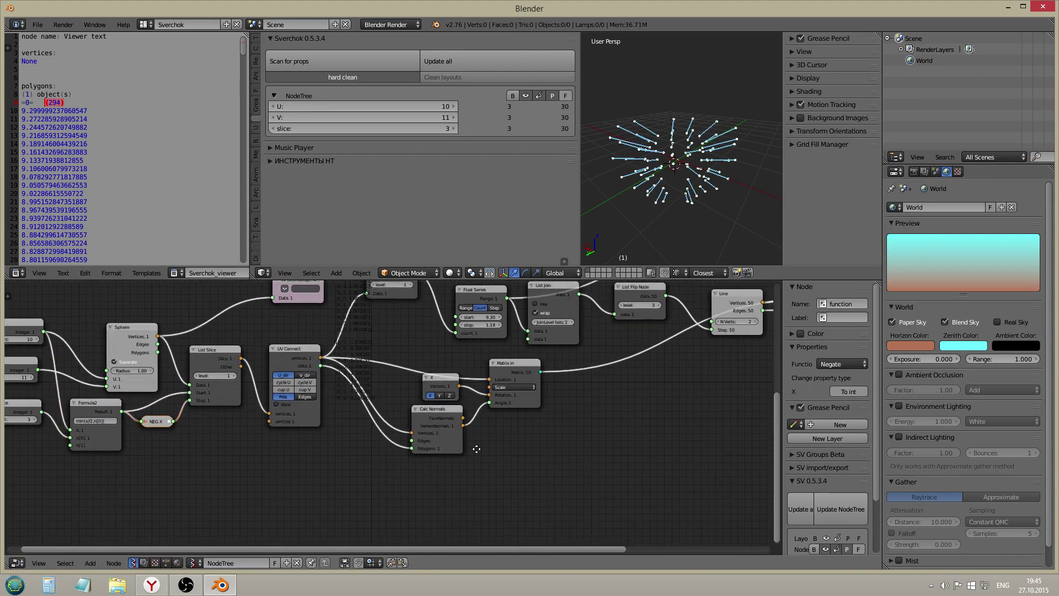
- Raise both the U and V properties to 30 in the Sverchok panel with the 3D view enlarged
key(shift+space)
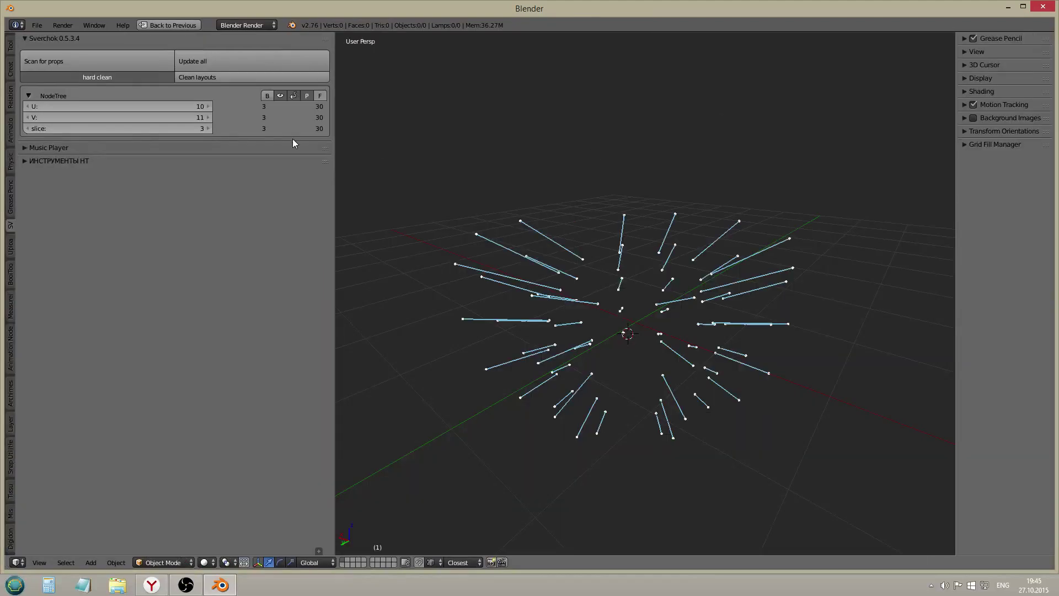
drag(117, 107, 157, 117)
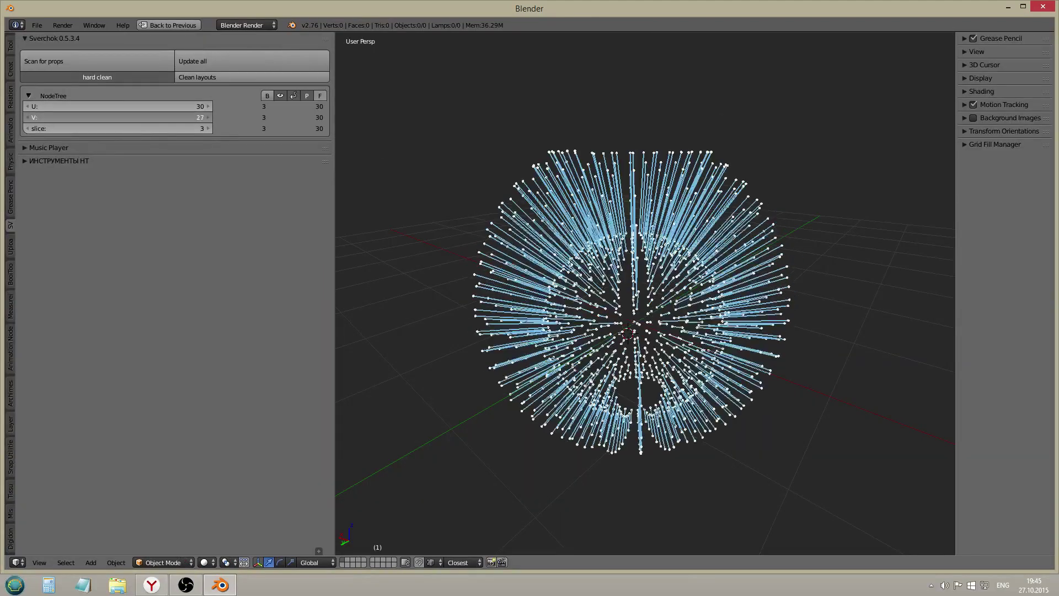
key(shift+space)
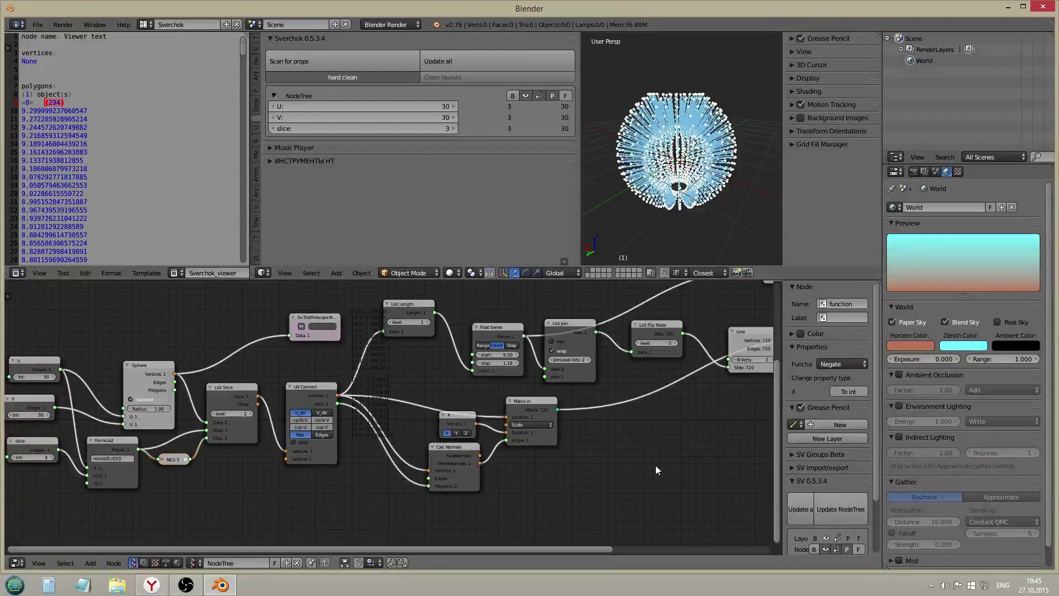
scroll(704, 187, up, 3)
scroll(703, 188, down, 3)
middle_drag(573, 404, 519, 429)
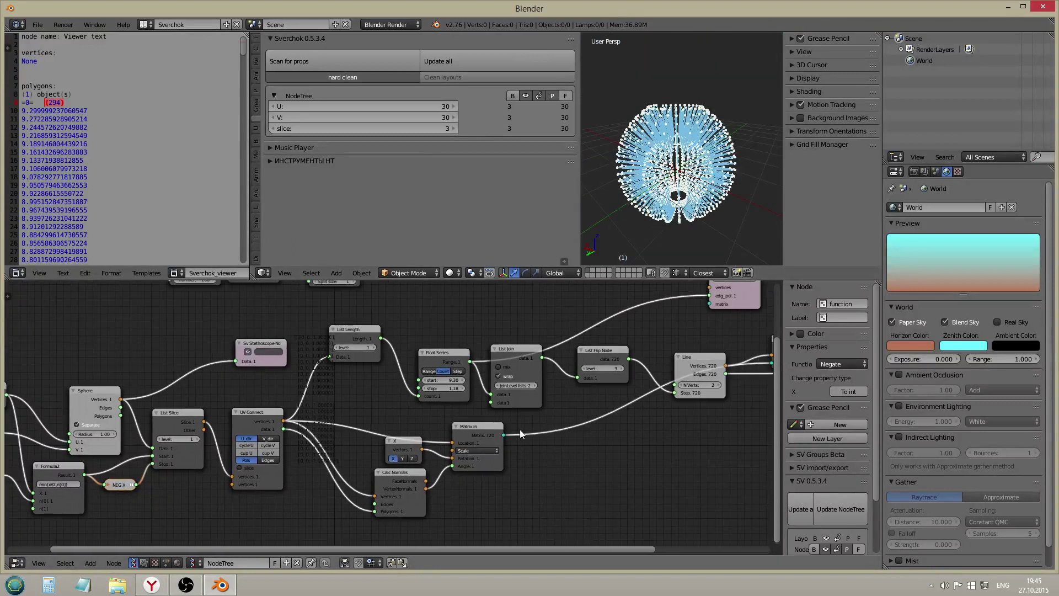
- Enlarge the node editor and shift the Sphere, List Slice, Negate and UV Connect nodes closer to the input nodes
key(shift+space)
middle_drag(319, 465, 441, 405)
scroll(340, 458, down, 2)
scroll(442, 406, up, 3)
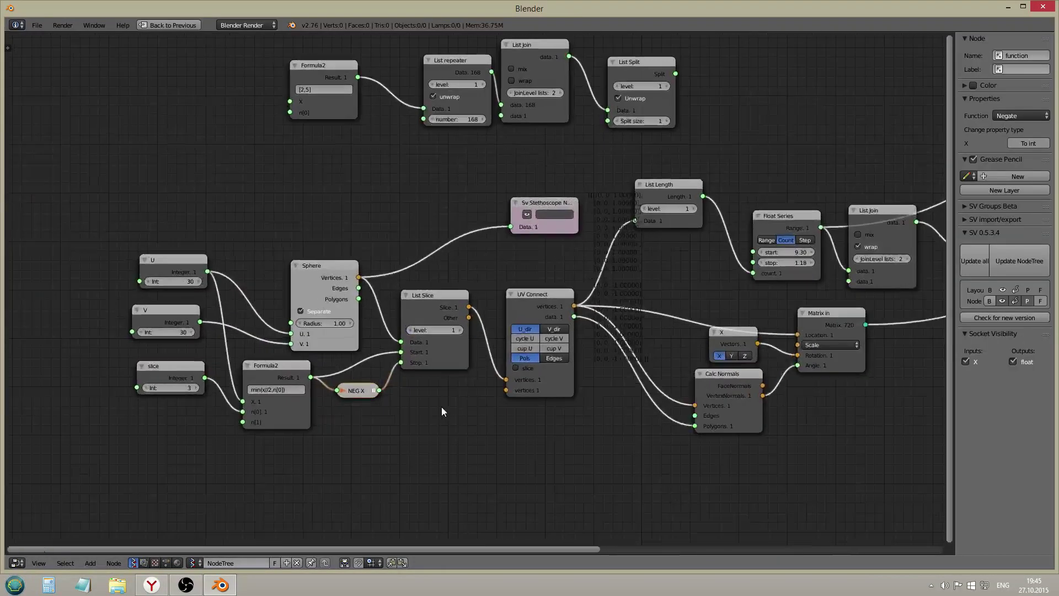
drag(313, 265, 278, 261)
drag(419, 301, 393, 296)
drag(360, 391, 344, 387)
middle_drag(504, 433, 303, 444)
drag(334, 310, 311, 307)
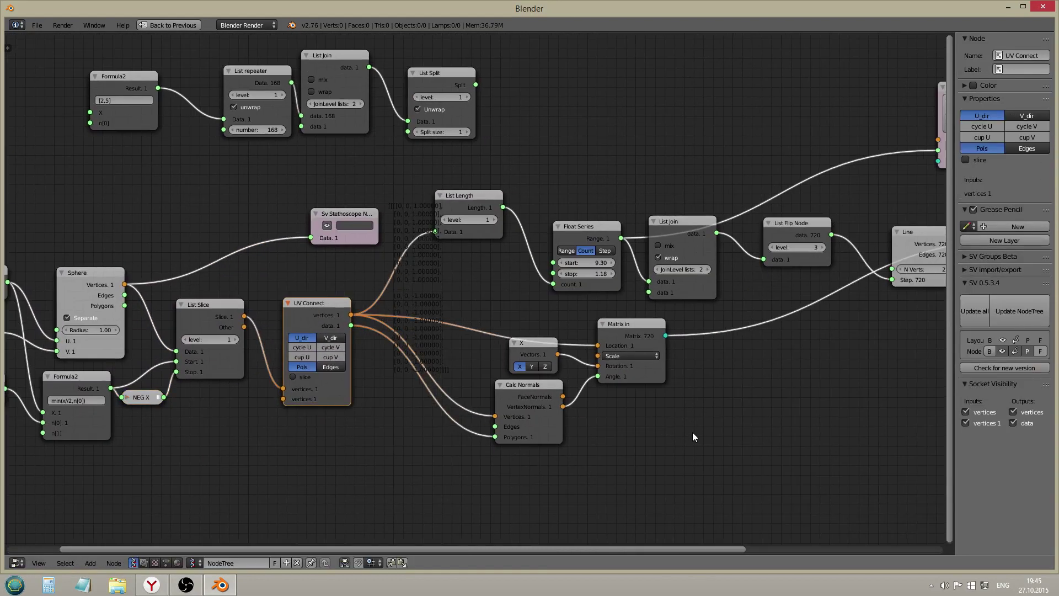
- Move Calc Normals and the X vector node closer to UV Connect, and place List Length just above them
middle_drag(693, 432, 544, 445)
drag(385, 398, 310, 399)
drag(379, 355, 288, 356)
scroll(470, 420, down, 1)
scroll(349, 252, up, 1)
click(348, 255)
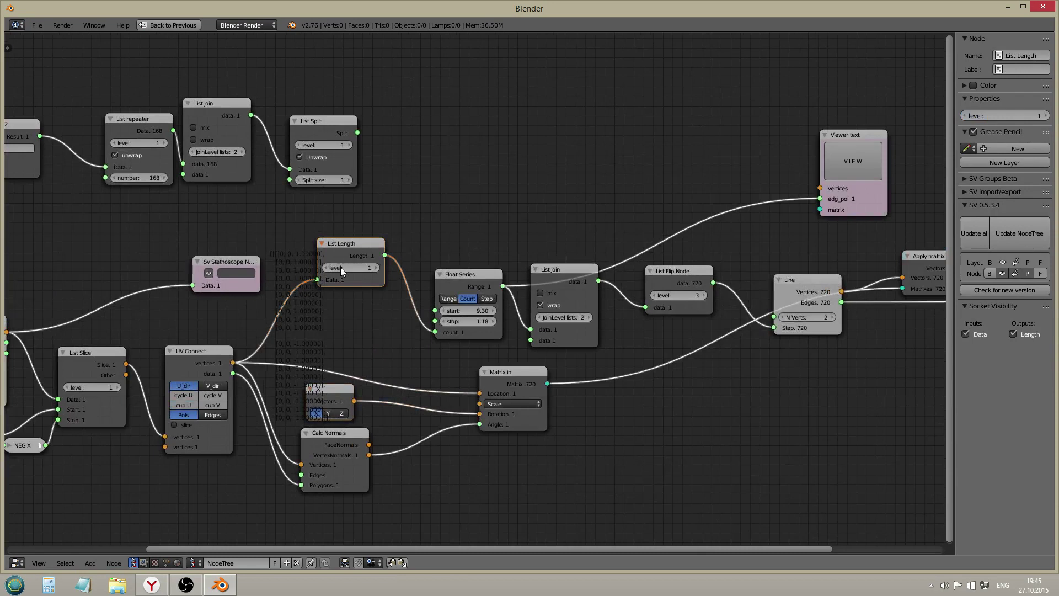
drag(339, 275, 324, 345)
- Insert a List Mask (out) node after Matrix in and feed its dataTrue output into the matrices input of Apply matrix
middle_drag(627, 387, 587, 370)
key(shift+a)
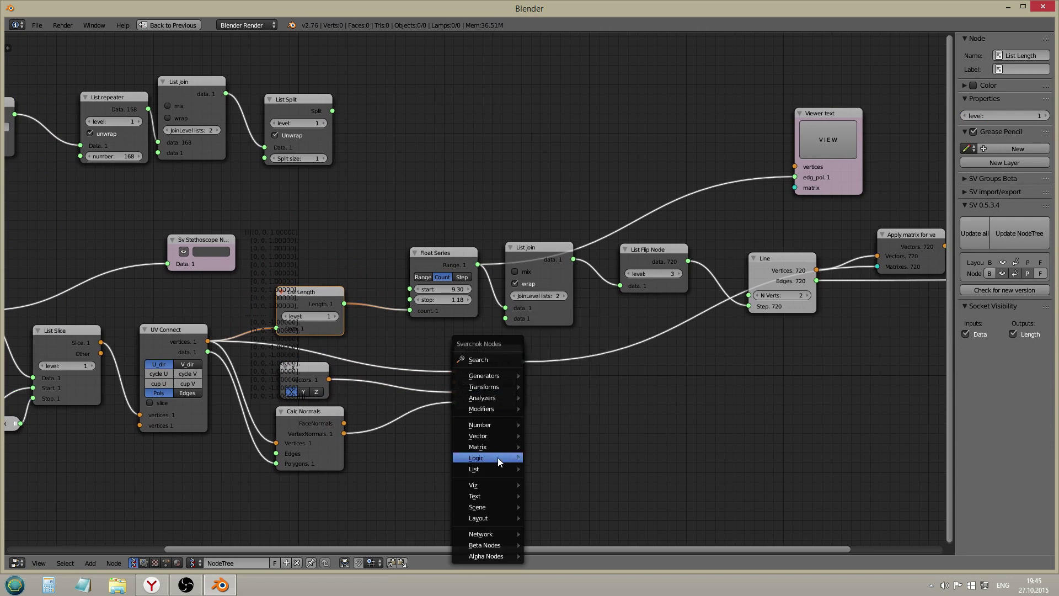
mouse_move(491, 425)
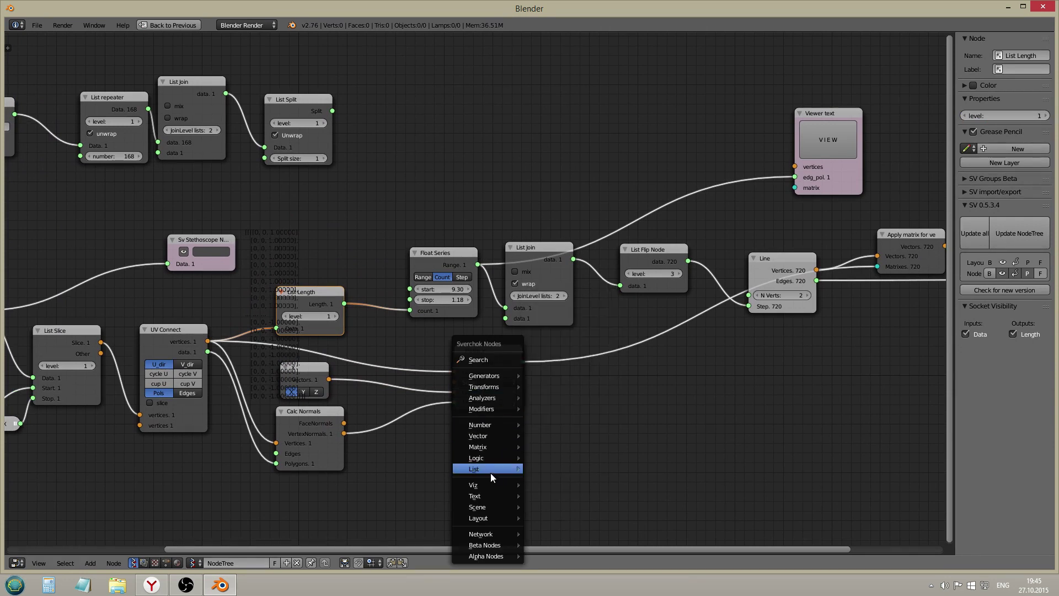
mouse_move(490, 470)
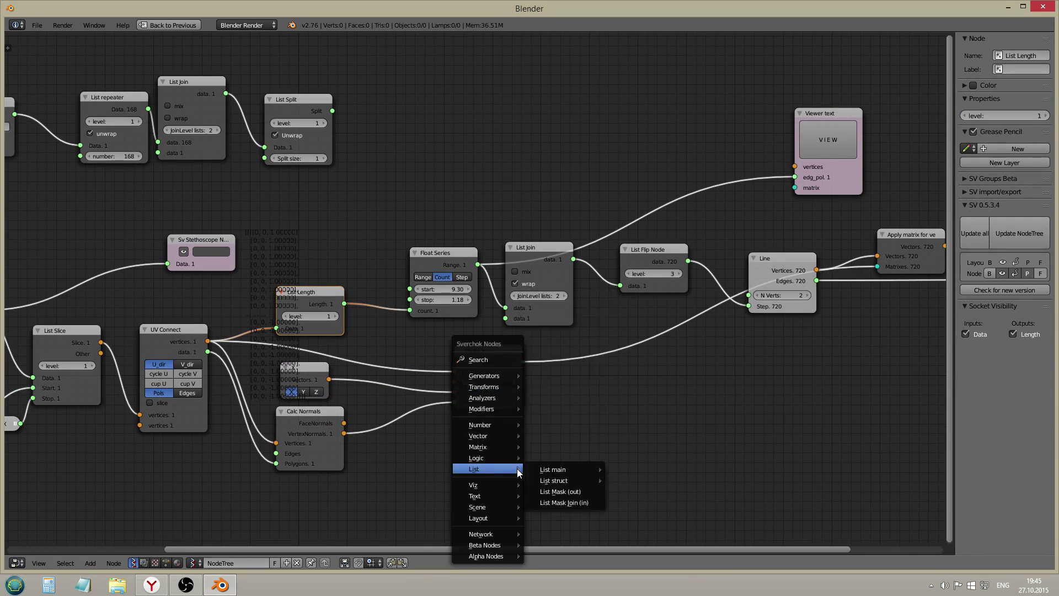
click(551, 491)
click(561, 414)
drag(586, 409, 593, 328)
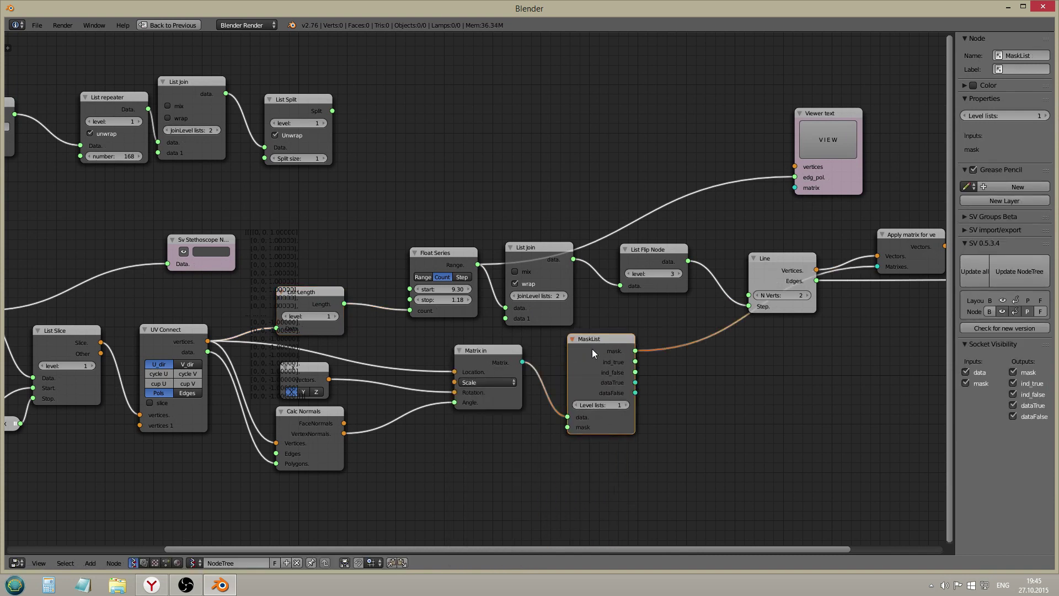
drag(635, 382, 749, 306)
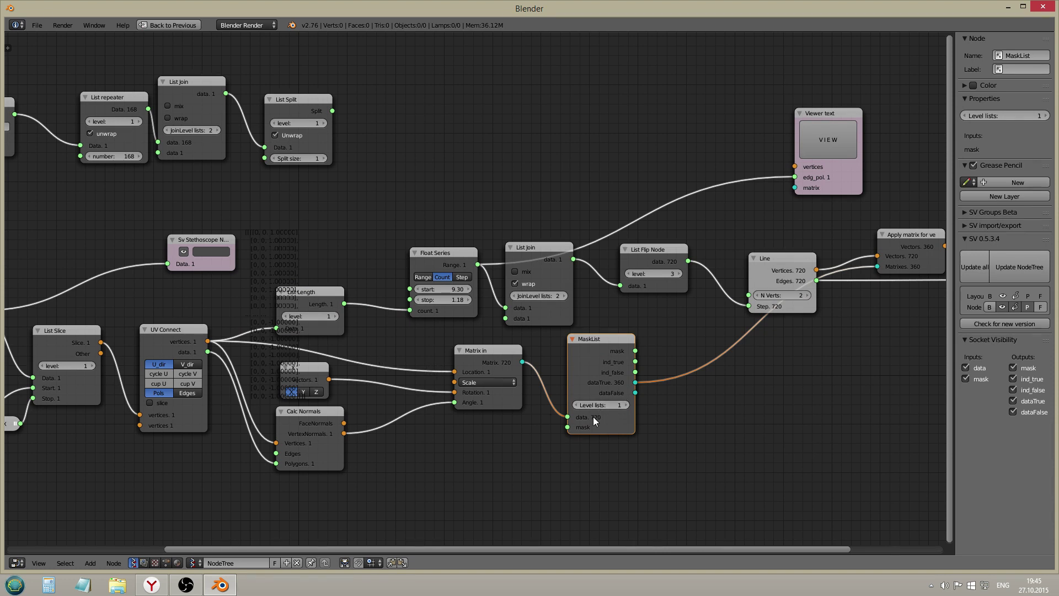
- Set the U and V integer nodes to 15 each
scroll(596, 419, up, 2)
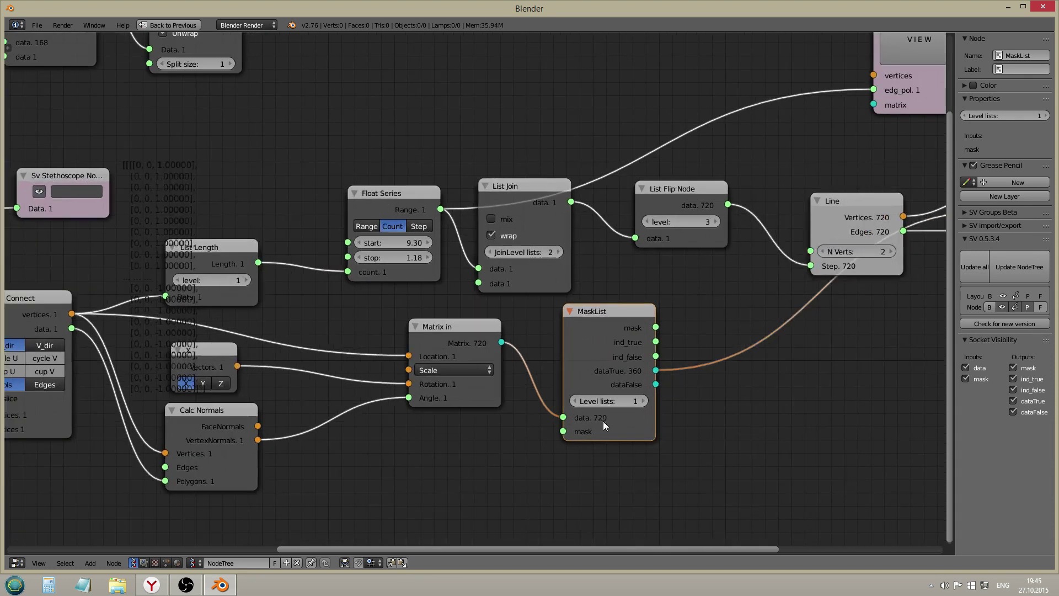
scroll(604, 421, down, 2)
middle_drag(170, 331, 418, 330)
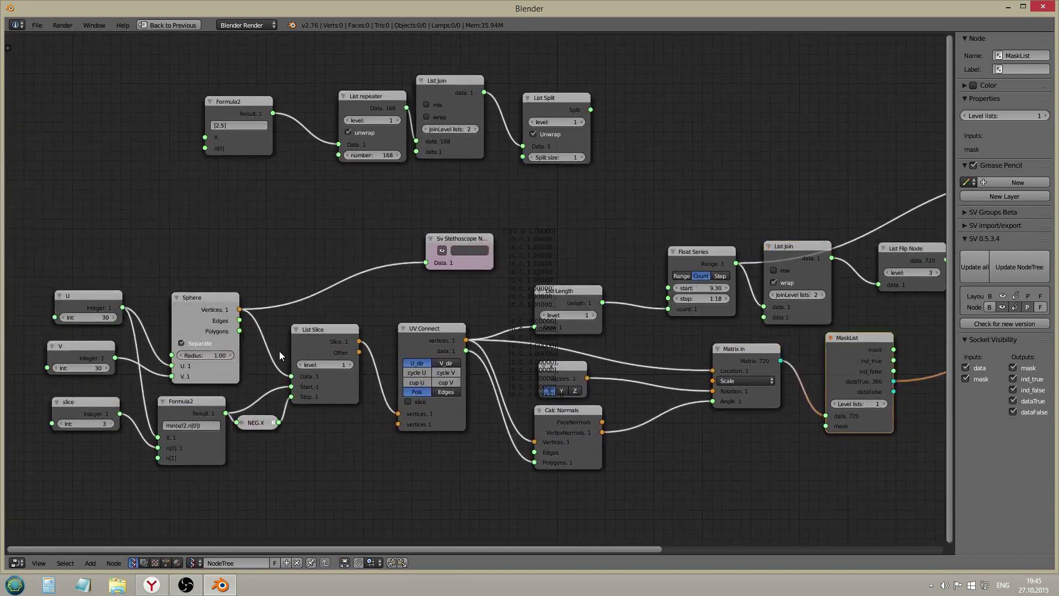
click(80, 366)
click(85, 318)
text(15)
key(Return)
click(84, 366)
text(15)
key(Return)
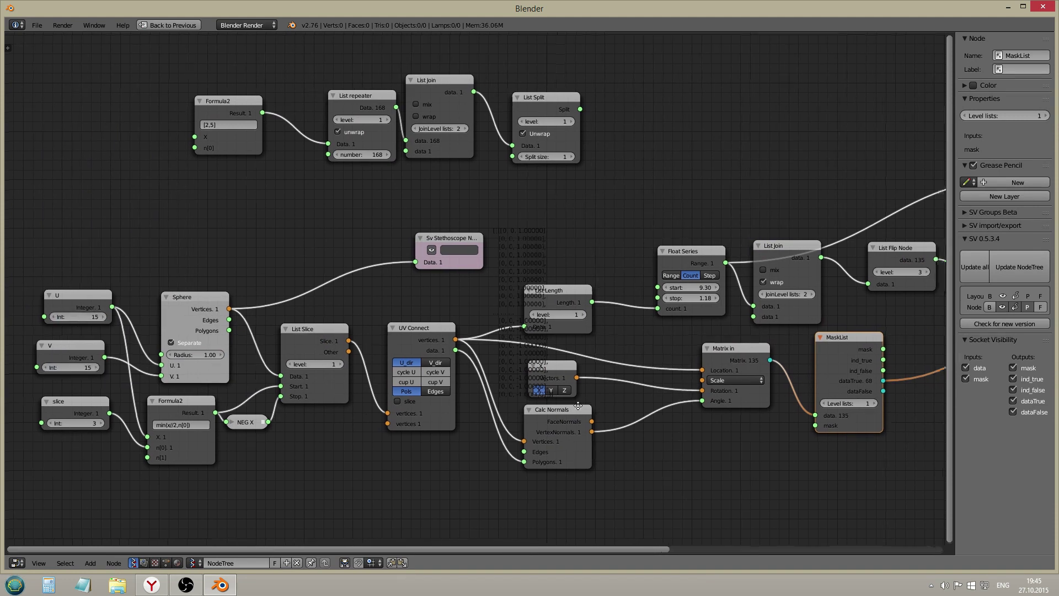
- Move the Apply matrix node slightly down to align it with the Line node
middle_drag(909, 416, 520, 429)
scroll(520, 429, up, 1)
scroll(520, 425, up, 1)
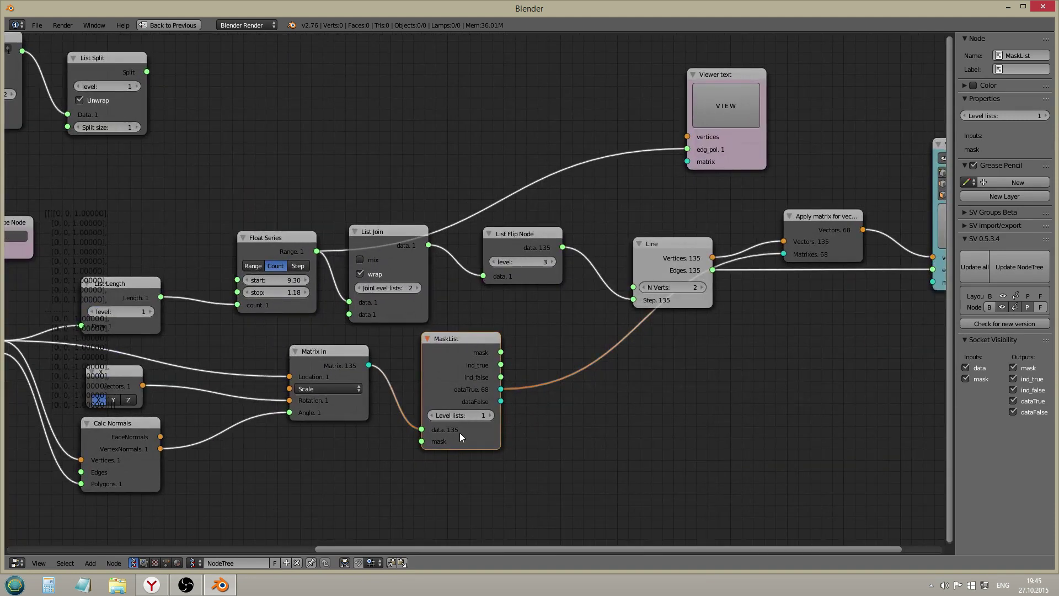
scroll(642, 359, down, 1)
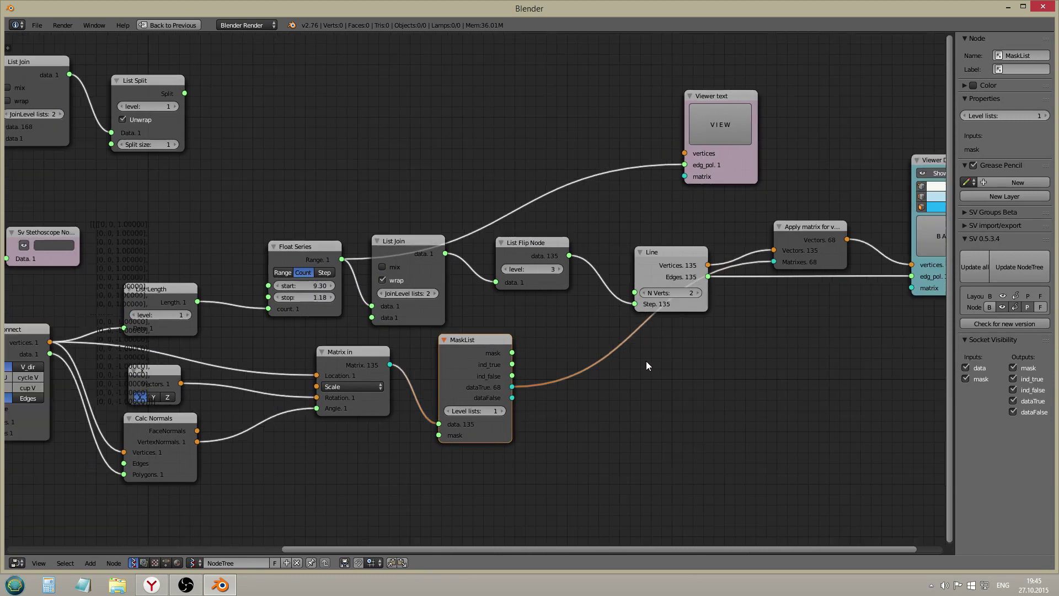
middle_drag(645, 362, 634, 414)
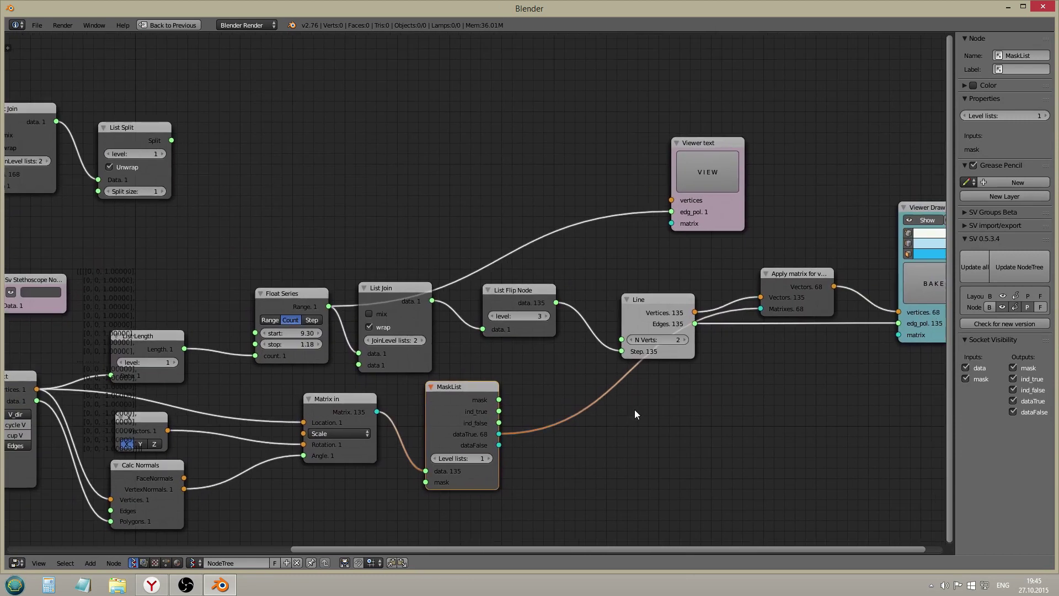
click(805, 306)
drag(796, 291, 790, 314)
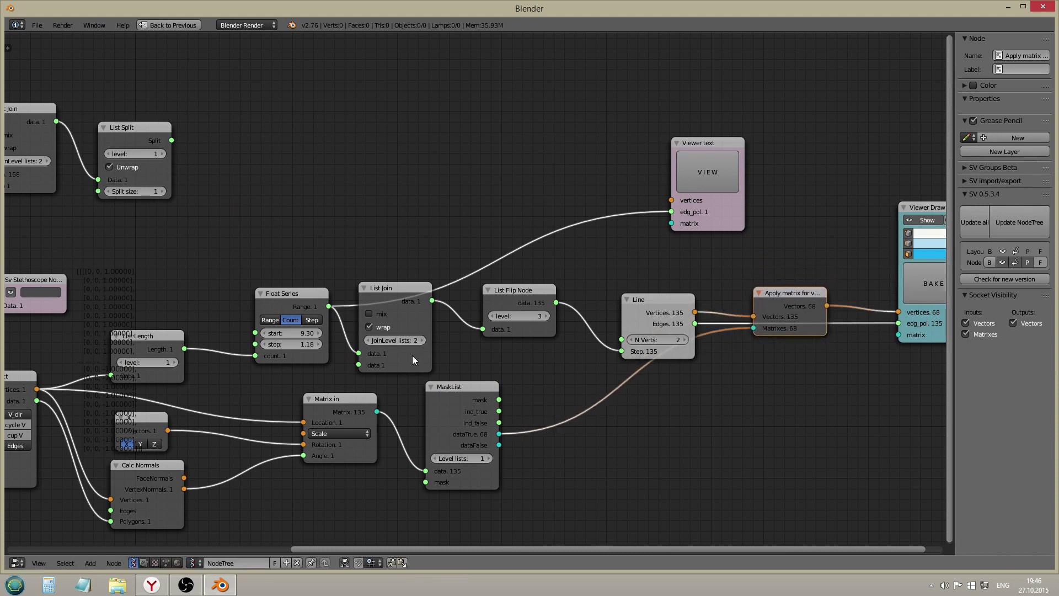
- Duplicate the MaskList node and insert the copy on the link between UV Connect and List Length
middle_drag(411, 360, 542, 326)
click(593, 372)
key(shift+d)
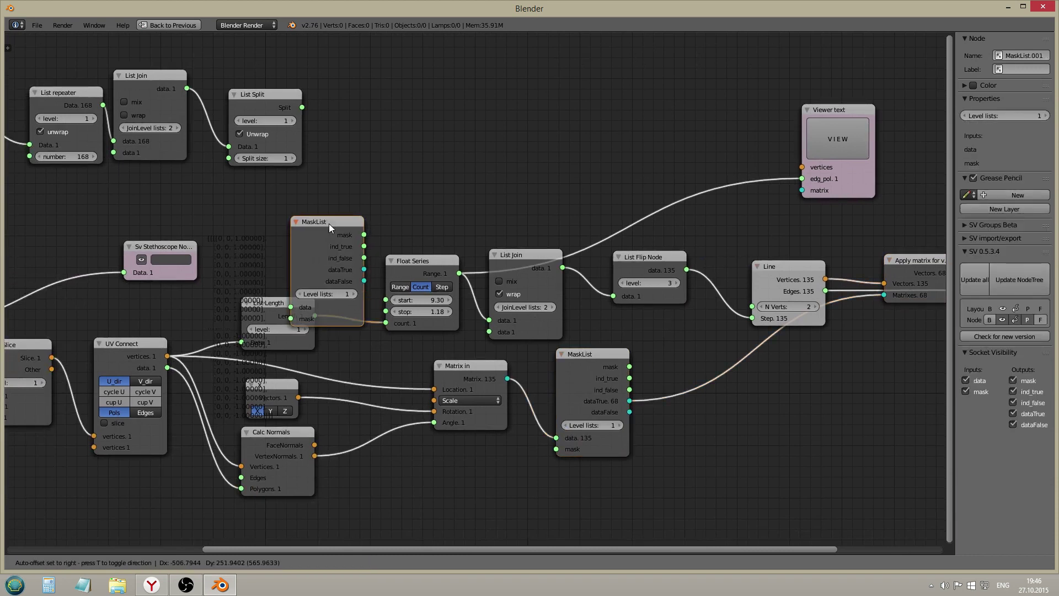
click(248, 251)
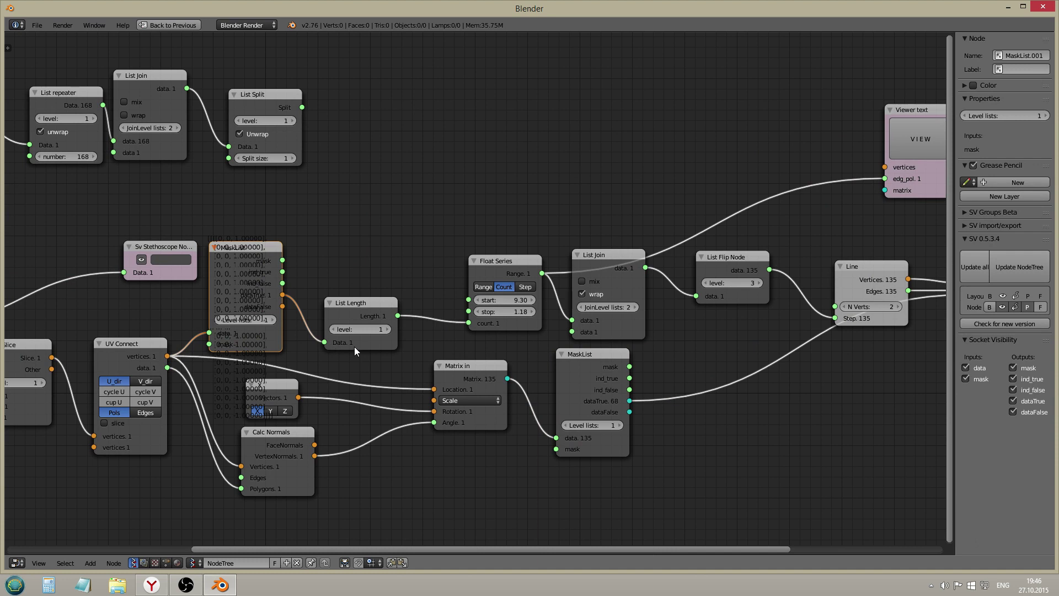
- Set the level of the MaskList copy before List Length to 2
scroll(354, 347, down, 1)
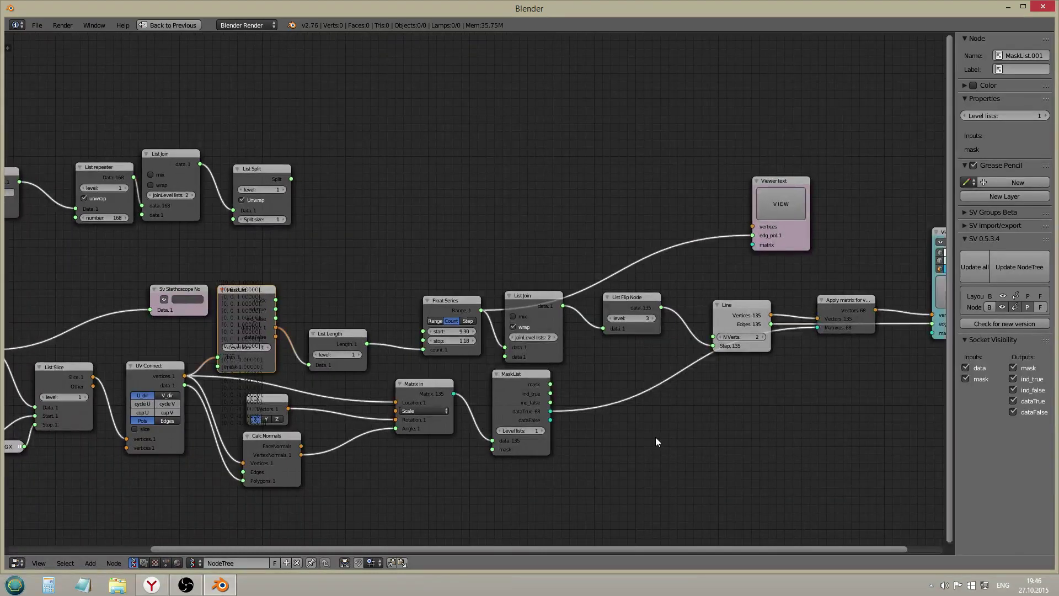
scroll(250, 345, up, 2)
click(292, 353)
scroll(309, 378, down, 1)
middle_drag(325, 393, 270, 404)
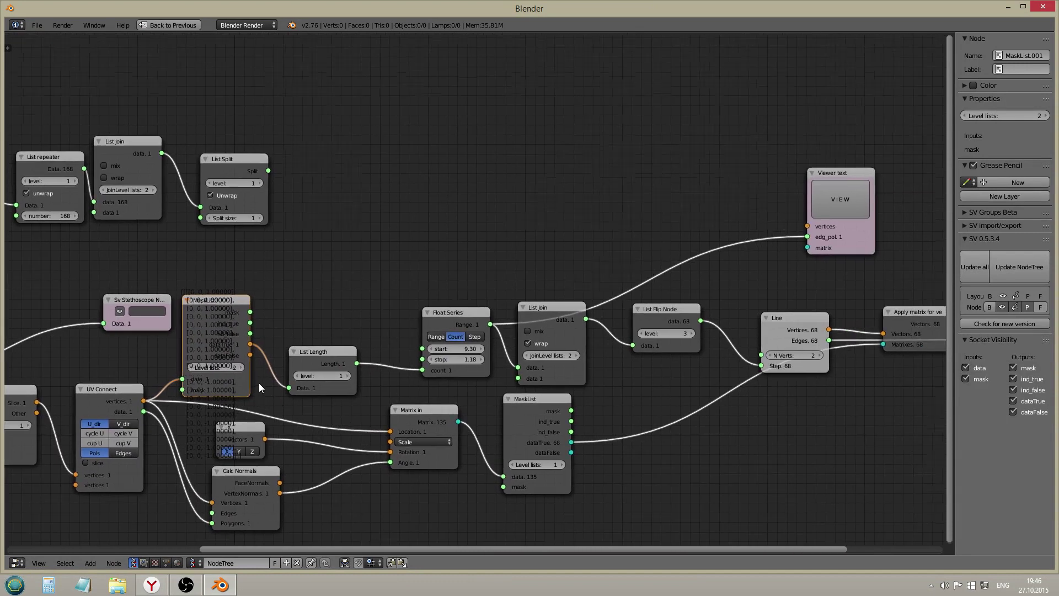
- Refresh the Viewer text output, restore the full layout, and check the item count of the Float Series data
scroll(260, 383, up, 1)
mouse_move(394, 383)
middle_down()
mouse_move(367, 390)
mouse_move(270, 361)
middle_up()
scroll(296, 361, down, 1)
click(730, 208)
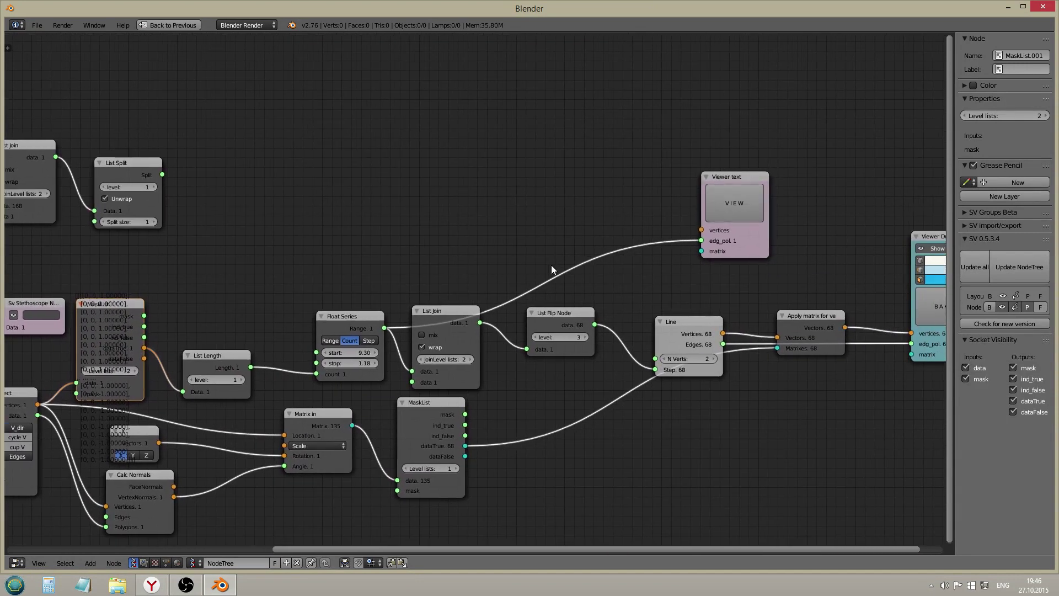
key(ctrl+Up)
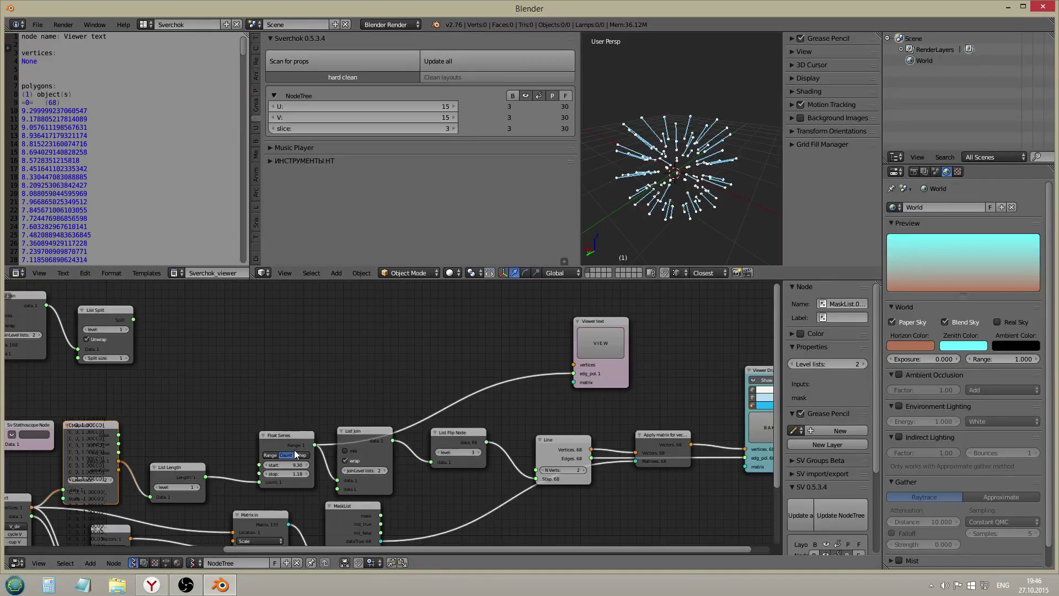
scroll(295, 445, up, 1)
drag(34, 102, 70, 104)
middle_drag(531, 393, 491, 355)
scroll(522, 370, down, 1)
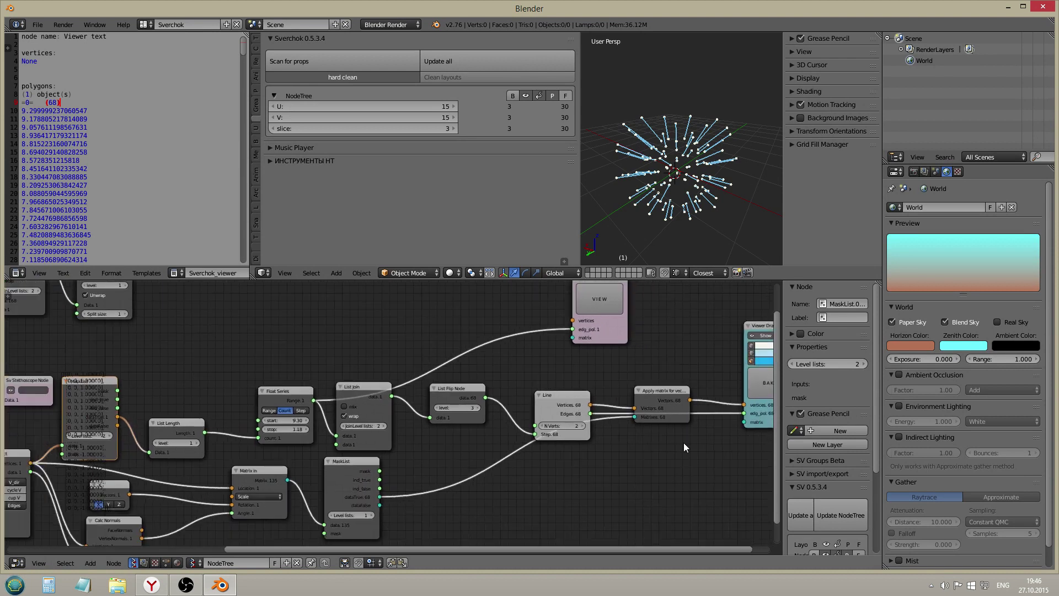
- Move the Line node closer to List Flip Node and lower Viewer Draw2 slightly
middle_drag(683, 442, 609, 437)
drag(491, 403, 461, 388)
scroll(463, 389, up, 2)
scroll(474, 392, down, 1)
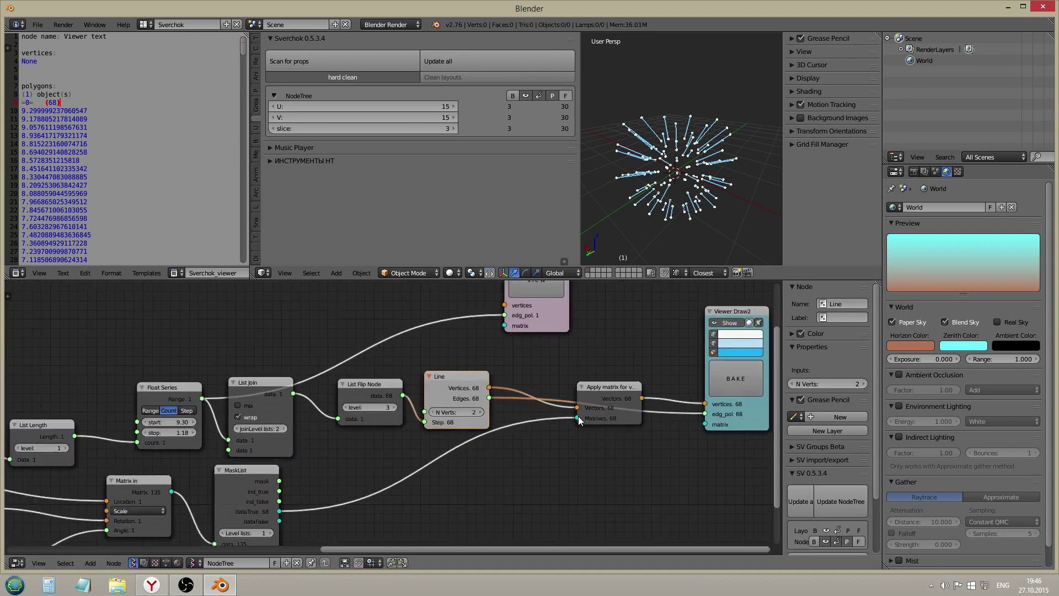
click(723, 425)
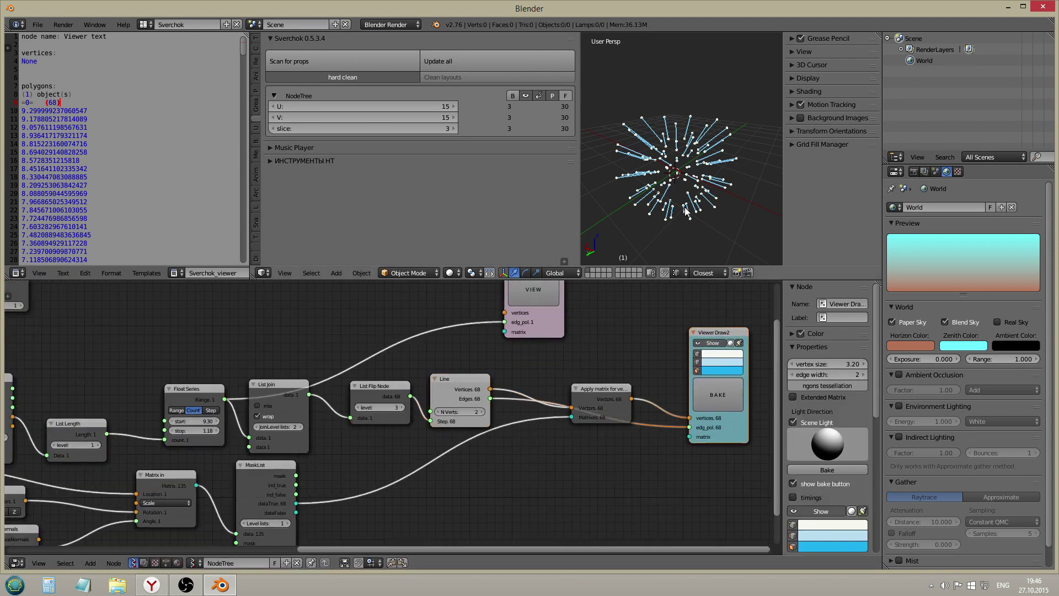
scroll(629, 421, up, 1)
middle_drag(630, 421, 534, 405)
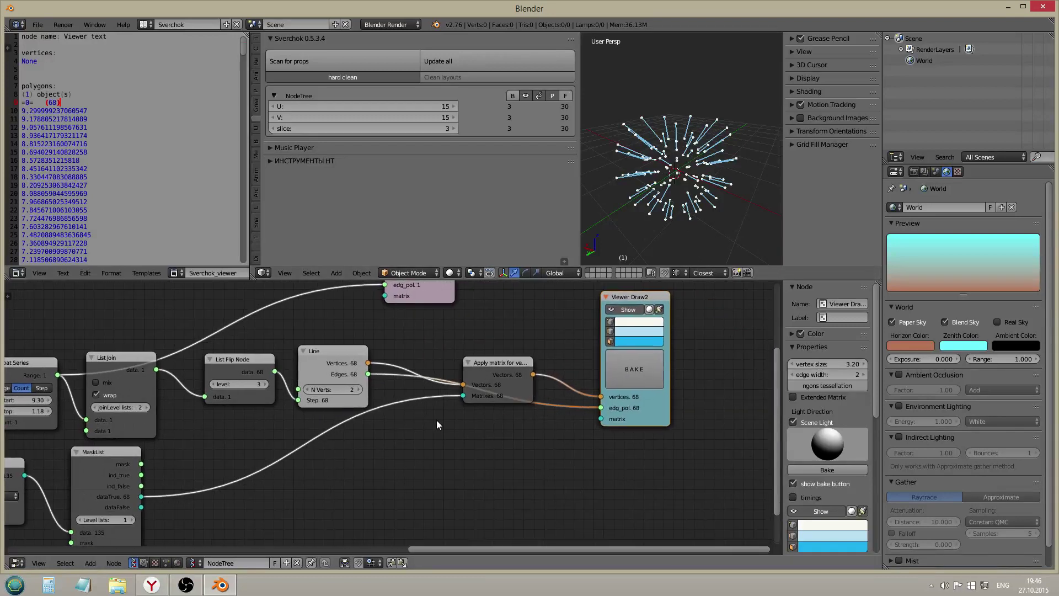
- Hide the existing Viewer Draw2 output, and duplicate the node to display the matrices from MaskList's dataTrue output
ctrl+right_drag(575, 394, 582, 346)
click(634, 308)
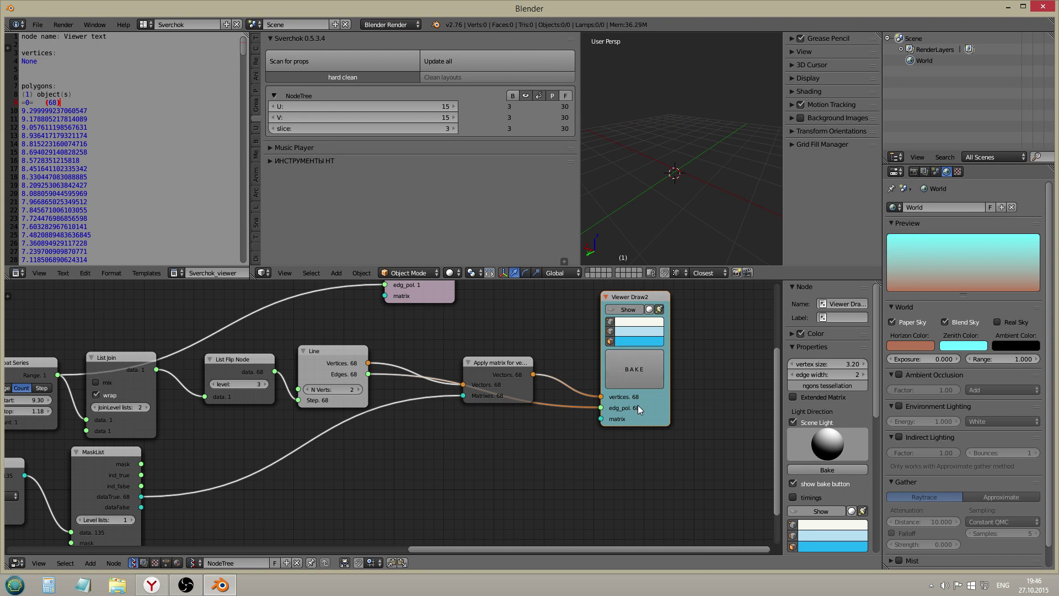
key(shift+d)
click(459, 525)
middle_drag(395, 478, 441, 367)
drag(187, 384, 468, 427)
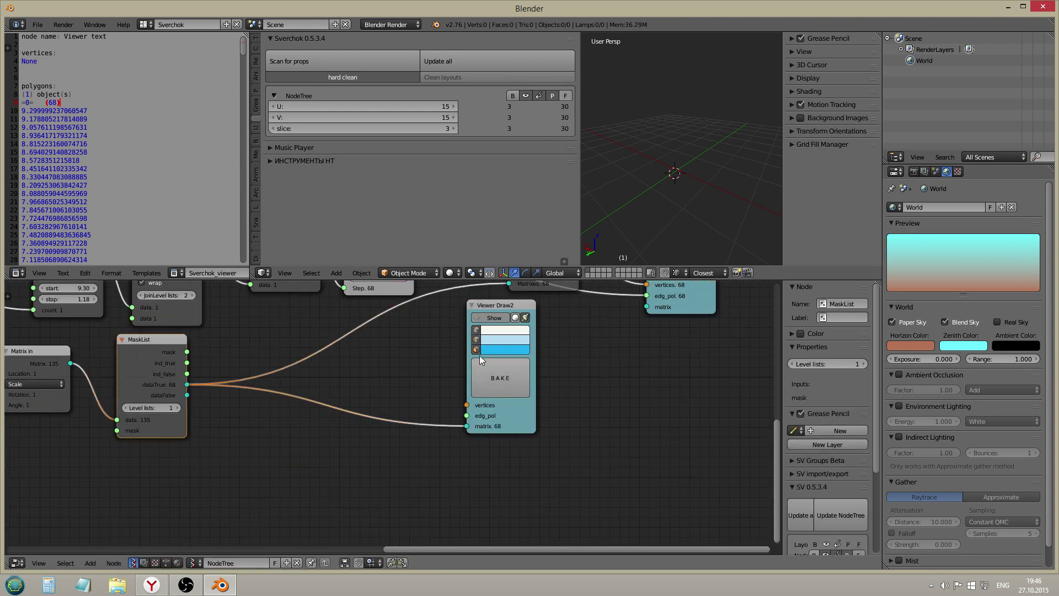
scroll(689, 174, up, 3)
scroll(689, 175, down, 3)
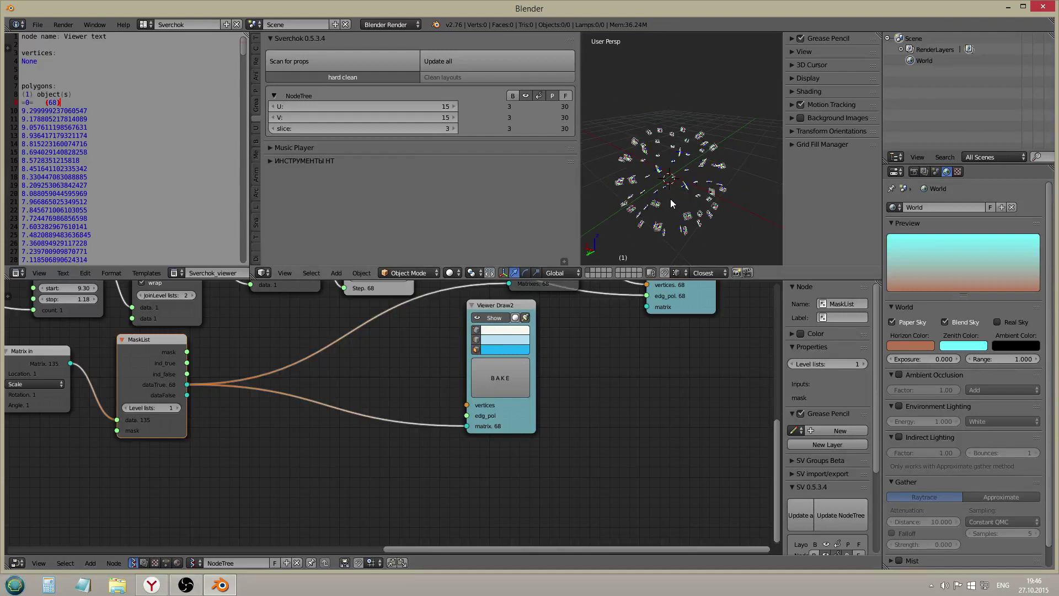
- Set the U and V properties to 30 each in the Sverchok panel and orbit around the displayed matrices
click(393, 106)
text(30)
key(Return)
click(377, 114)
text(30)
key(Return)
middle_drag(675, 212, 711, 193)
middle_drag(208, 496, 436, 526)
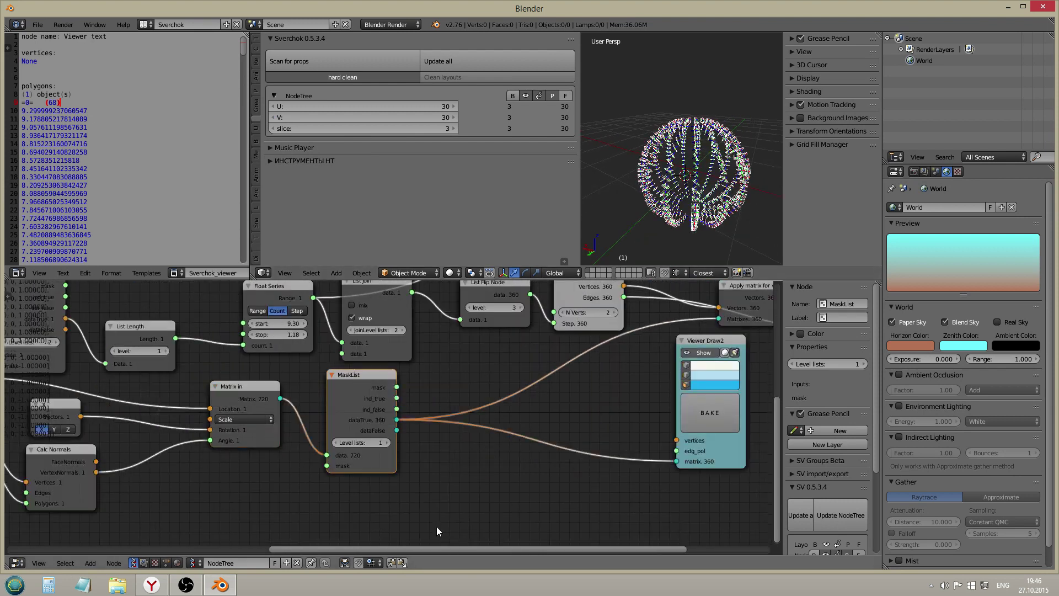
- Add a Formula node near MaskList and reconnect Matrix in directly to MaskList's data input
middle_drag(324, 474, 432, 460)
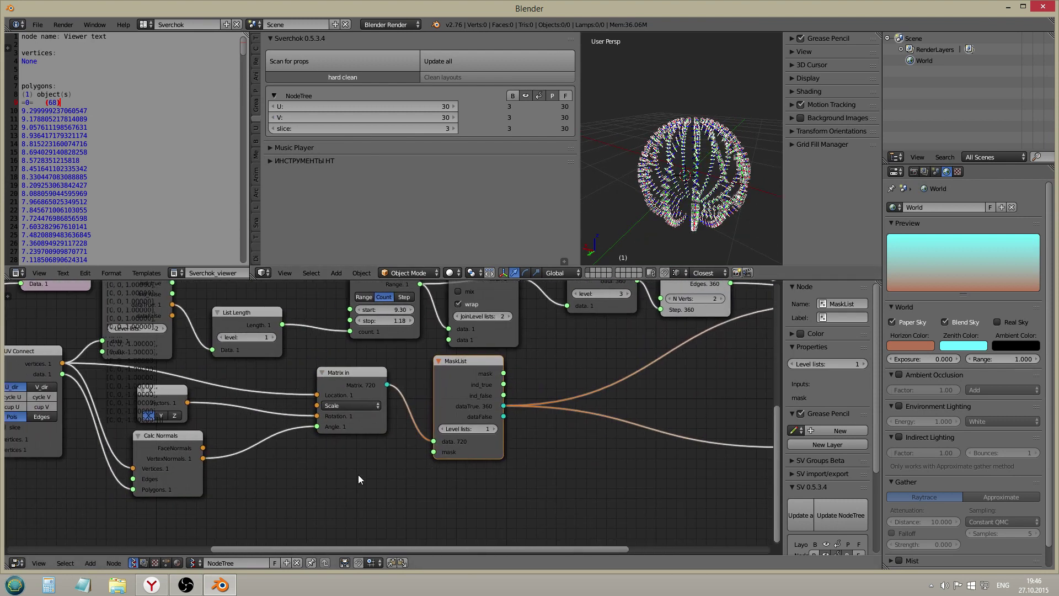
key(shift+a)
mouse_move(341, 424)
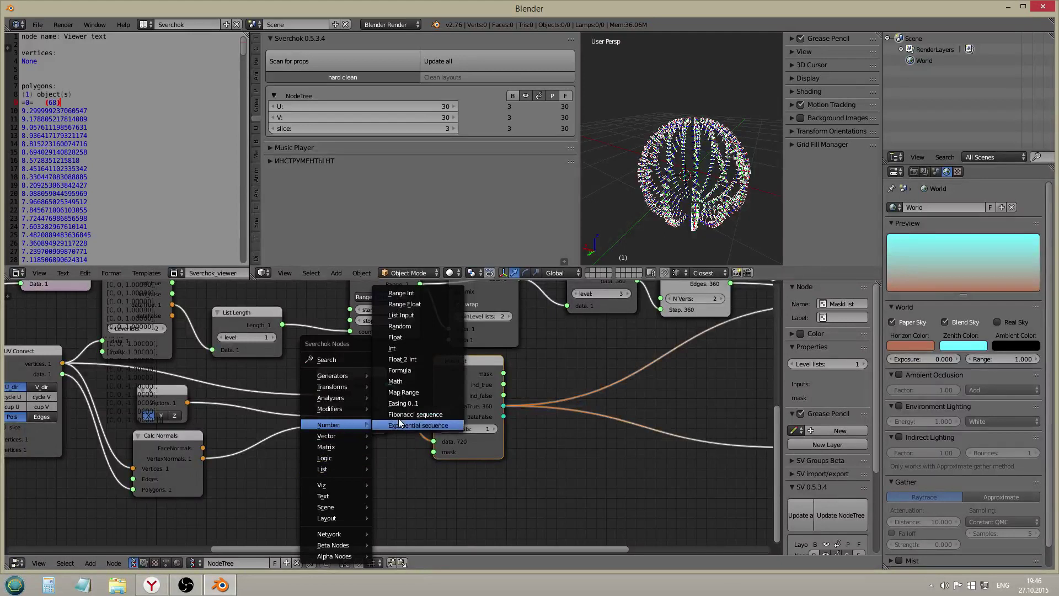
click(400, 370)
scroll(323, 467, up, 1)
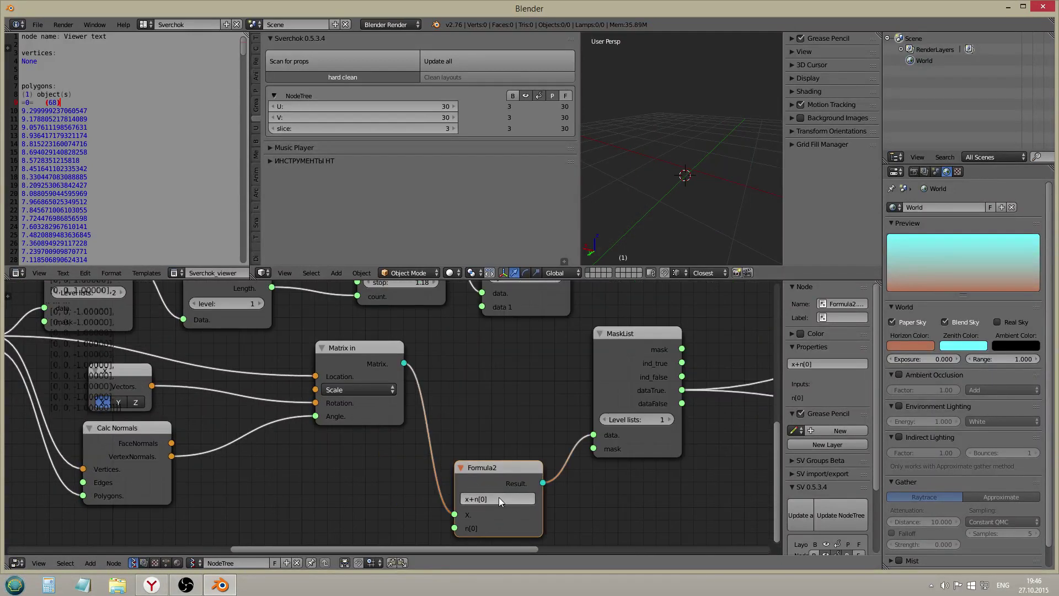
drag(454, 514, 591, 436)
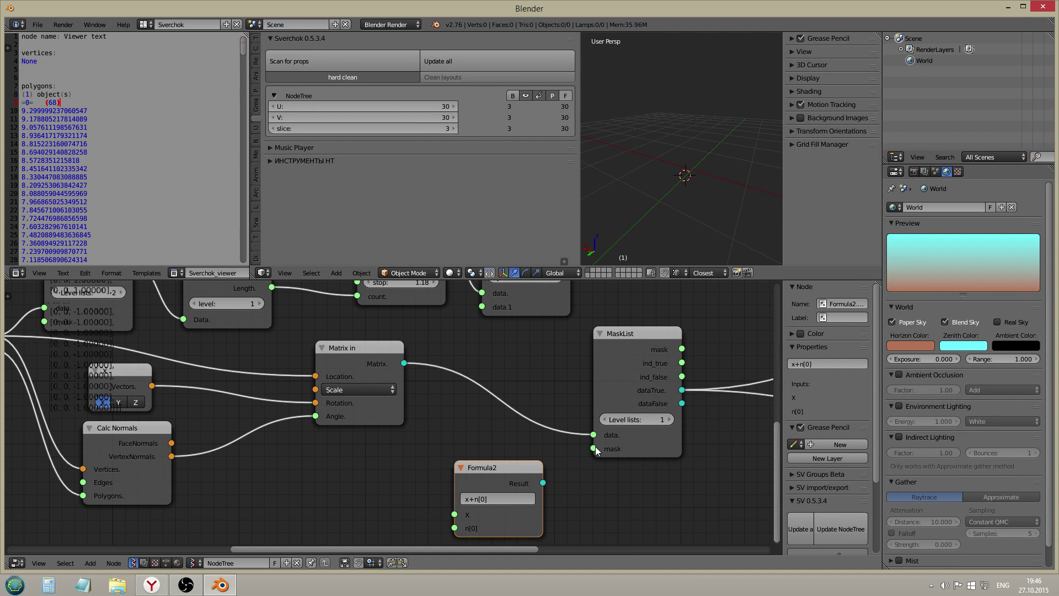
- Set the new Formula2 node's expression to [True,False]
click(487, 500)
text([])
text(True)
text(,False)
key(Return)
drag(543, 483, 549, 492)
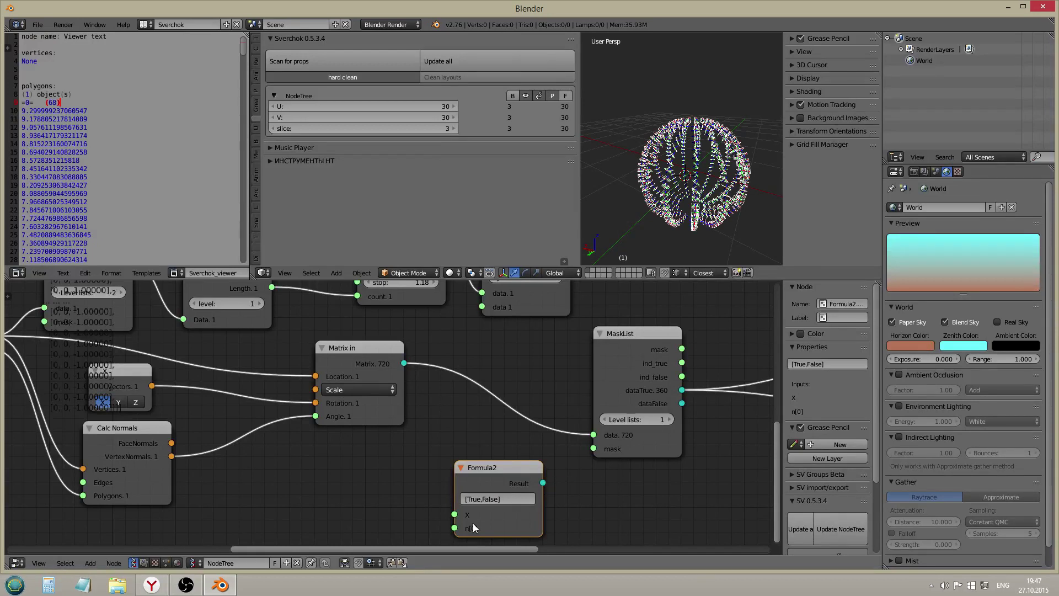
- Add a Random node, connect Formula2's Result to MaskList's mask input, and delete the Random node again
key(shift+a)
mouse_move(308, 431)
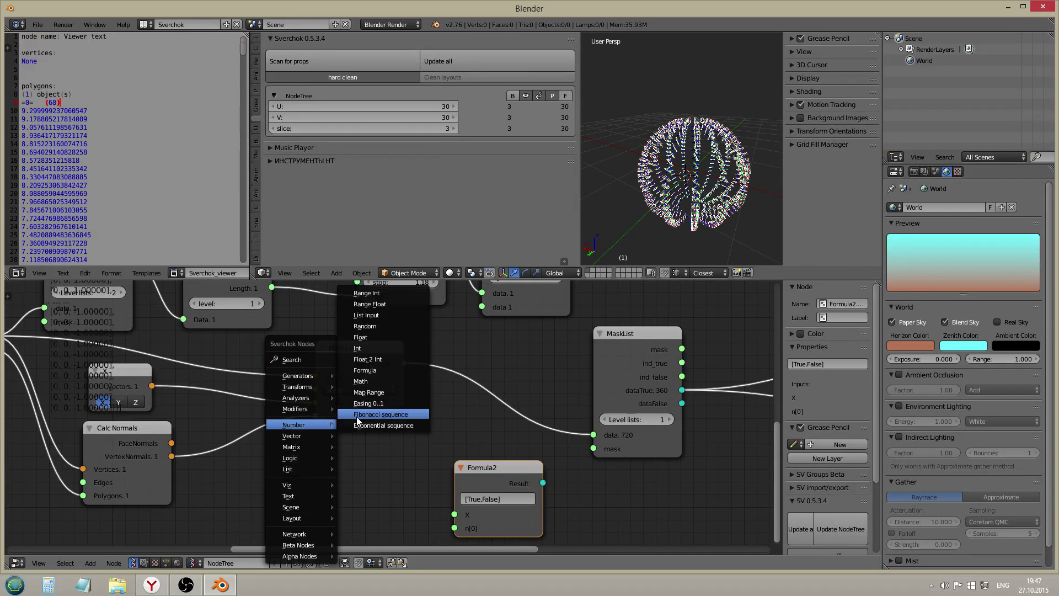
click(372, 325)
click(296, 454)
drag(384, 479, 408, 512)
drag(545, 483, 594, 450)
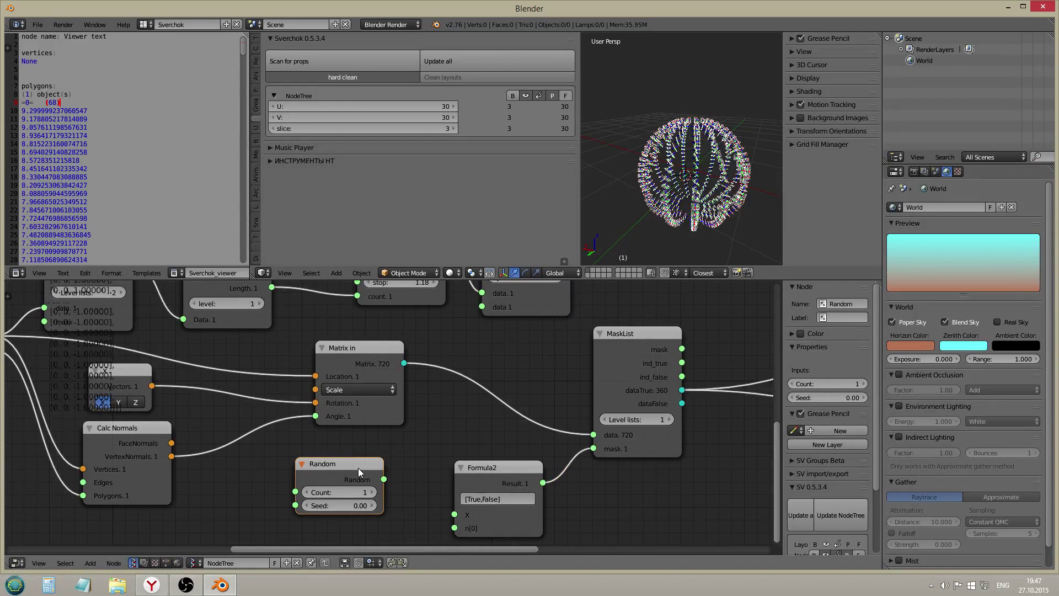
key(x)
- Duplicate the [True,False] Formula2 node to a spot below UV Connect and delete the original beside MaskList
scroll(517, 482, down, 1)
click(513, 482)
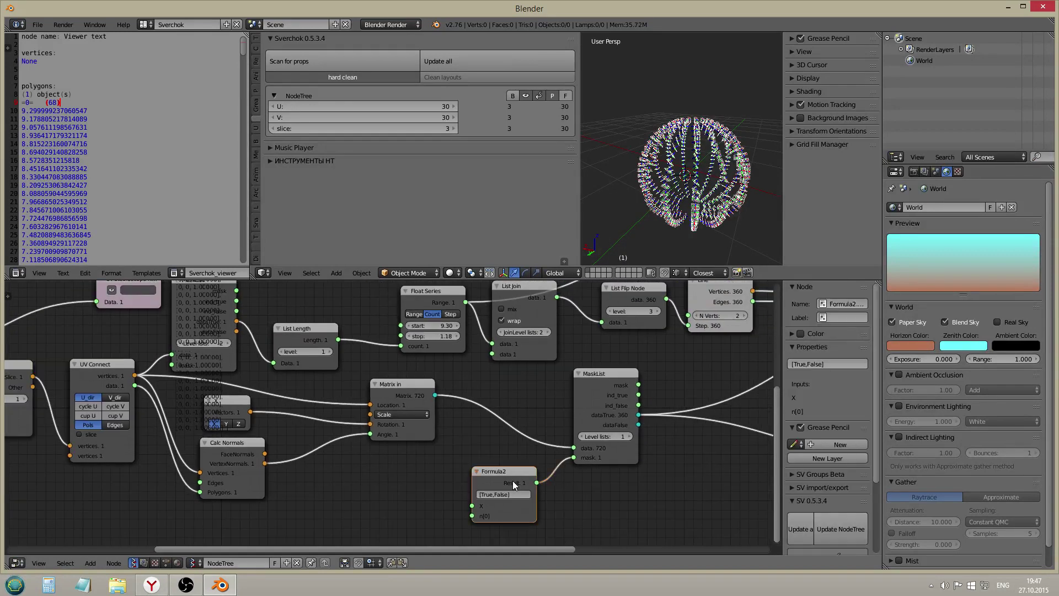
key(shift+d)
click(104, 503)
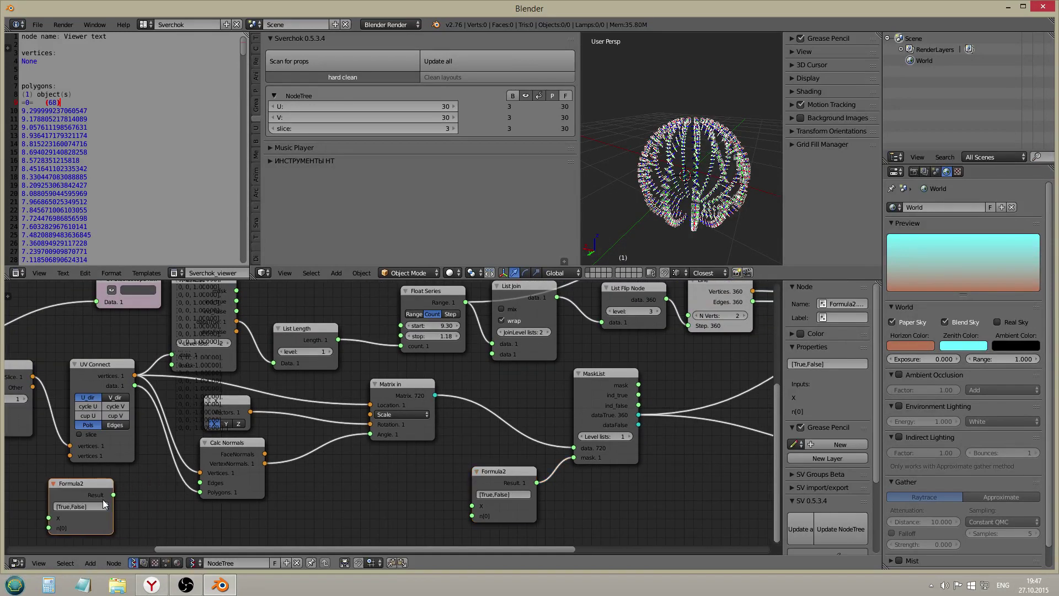
key(Return)
scroll(60, 512, up, 2)
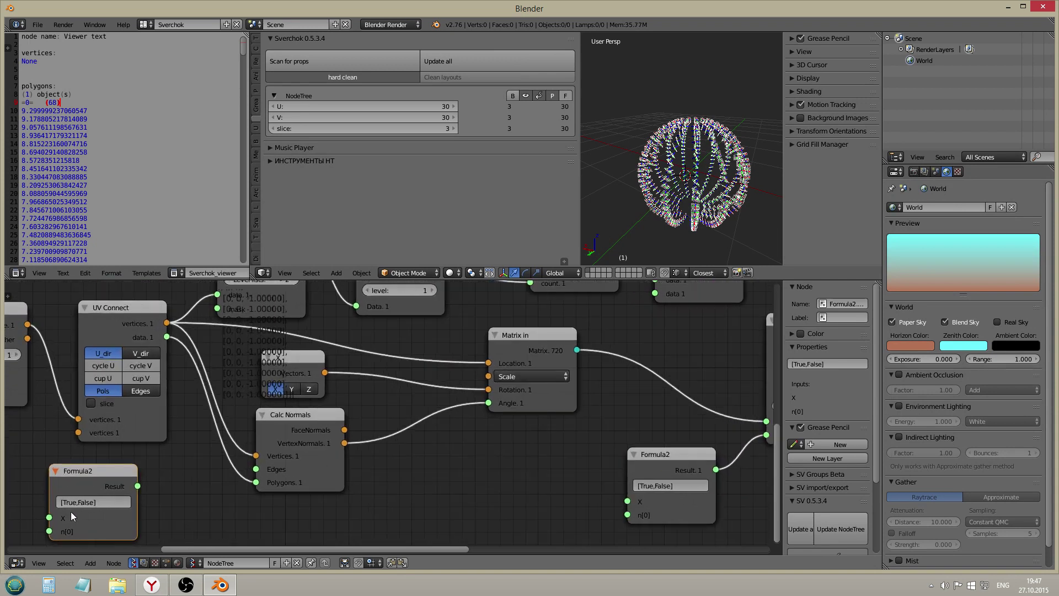
scroll(420, 489, down, 1)
click(624, 467)
key(x)
- Route the [True,False] formula through a new List Reverse node to MaskList's mask, and connect it directly to the mask of the other mask node
key(shift+a)
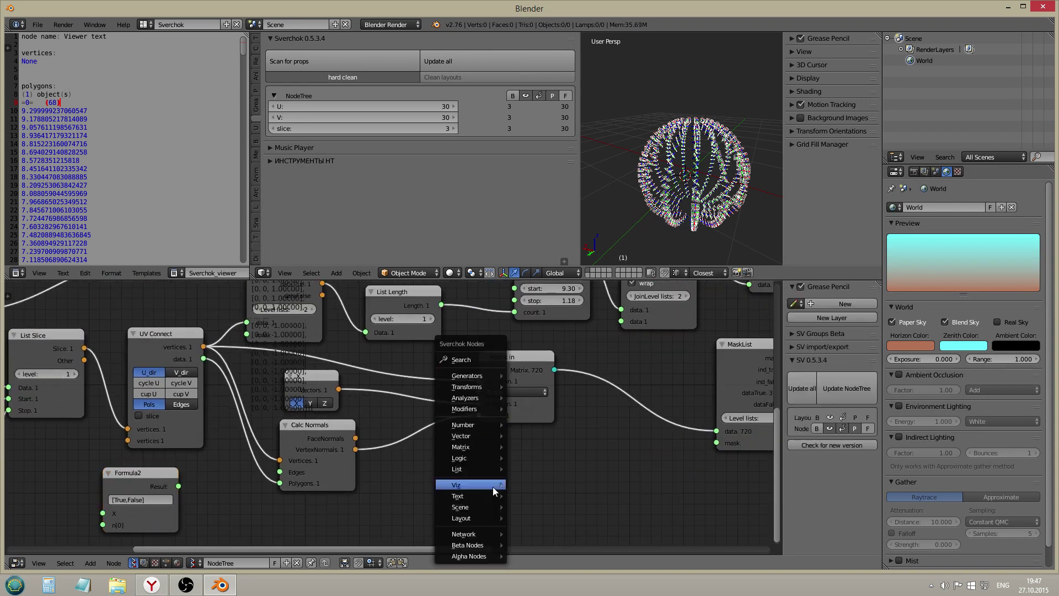
mouse_move(472, 466)
mouse_move(528, 469)
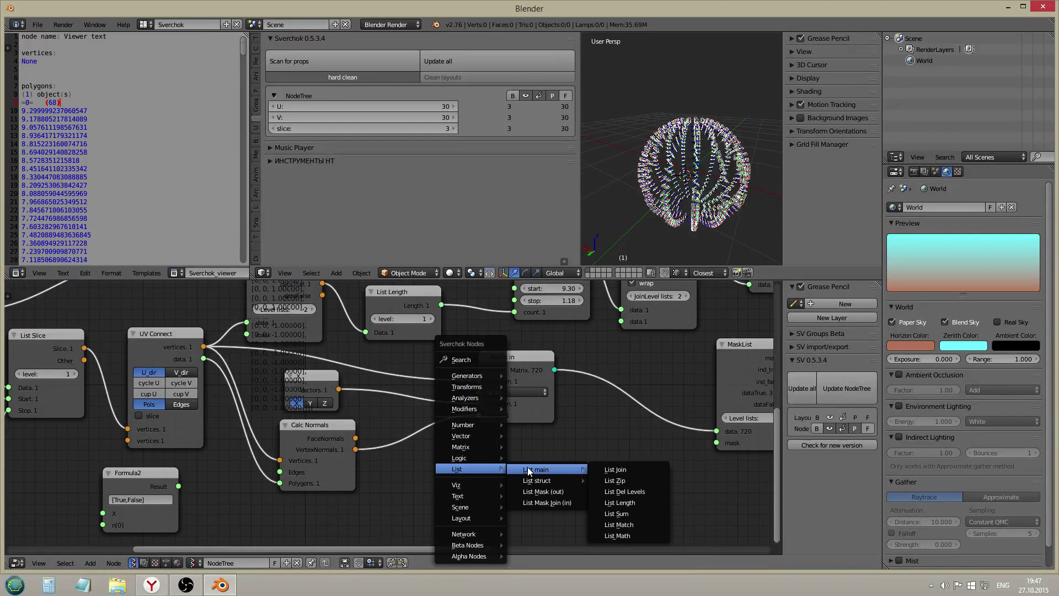
click(633, 444)
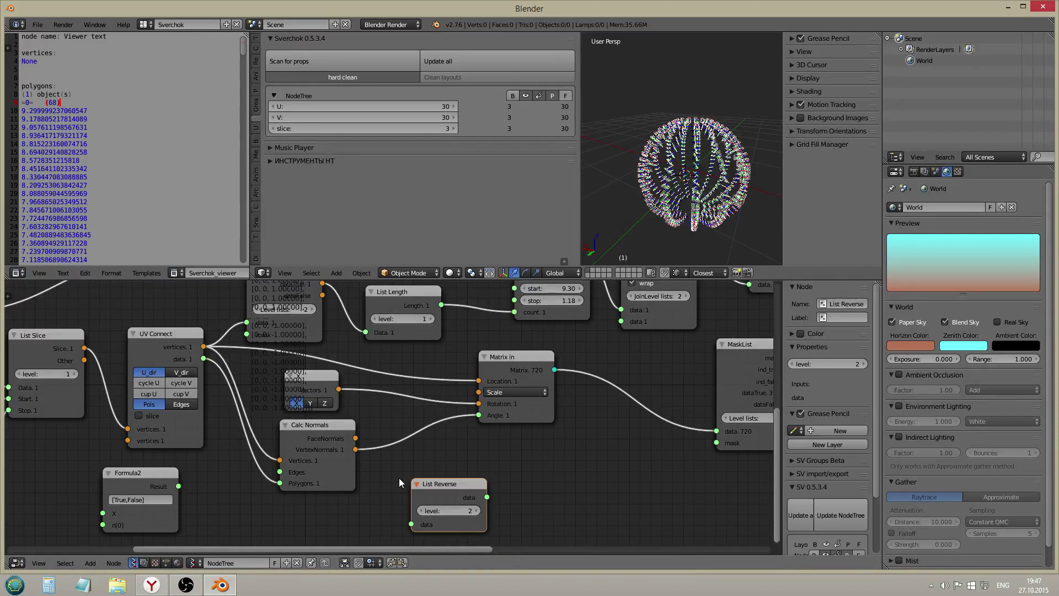
drag(178, 485, 411, 524)
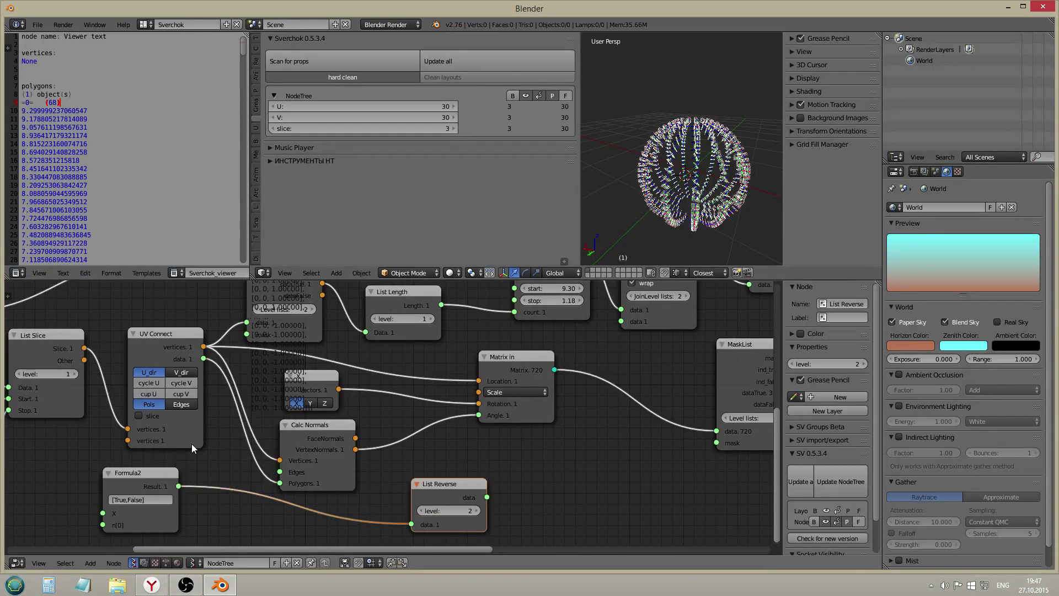
drag(178, 485, 246, 333)
drag(487, 496, 716, 445)
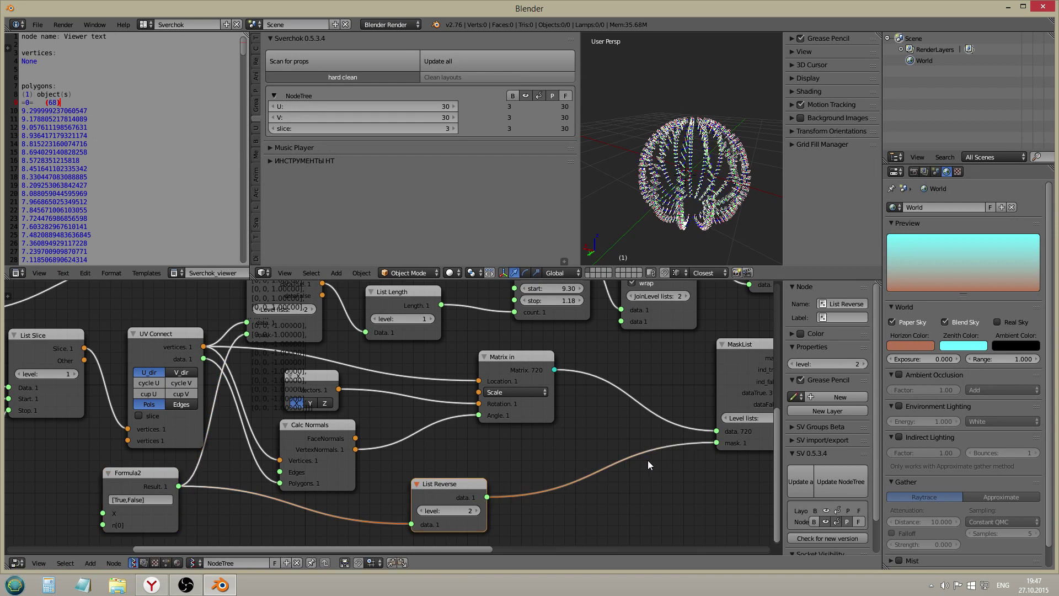
- Extend the mask formula to [True,False,True]
middle_drag(593, 477, 459, 473)
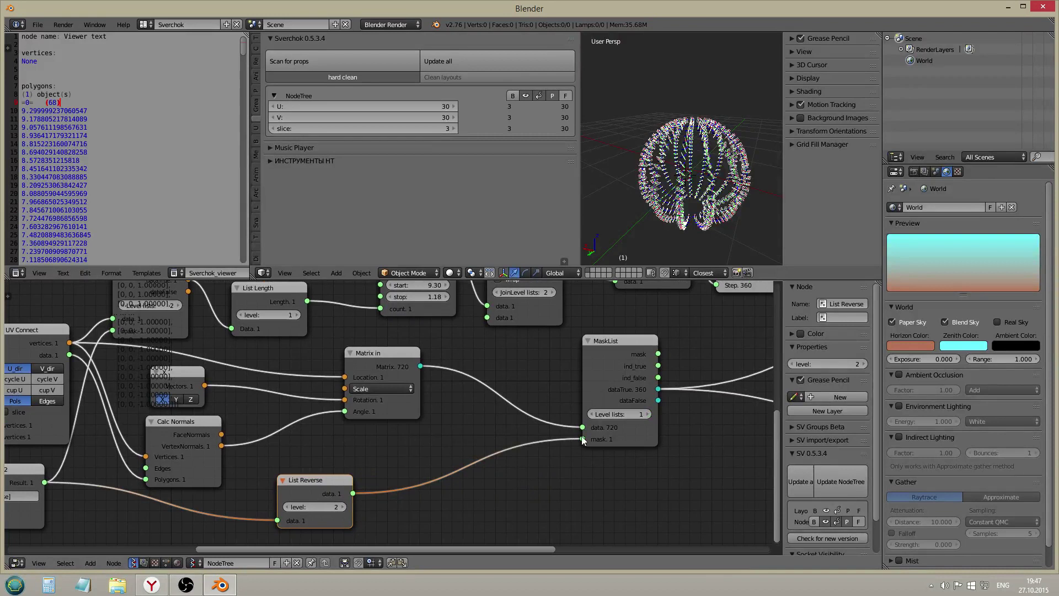
middle_drag(203, 461, 479, 424)
scroll(273, 460, up, 4)
double_click(278, 456)
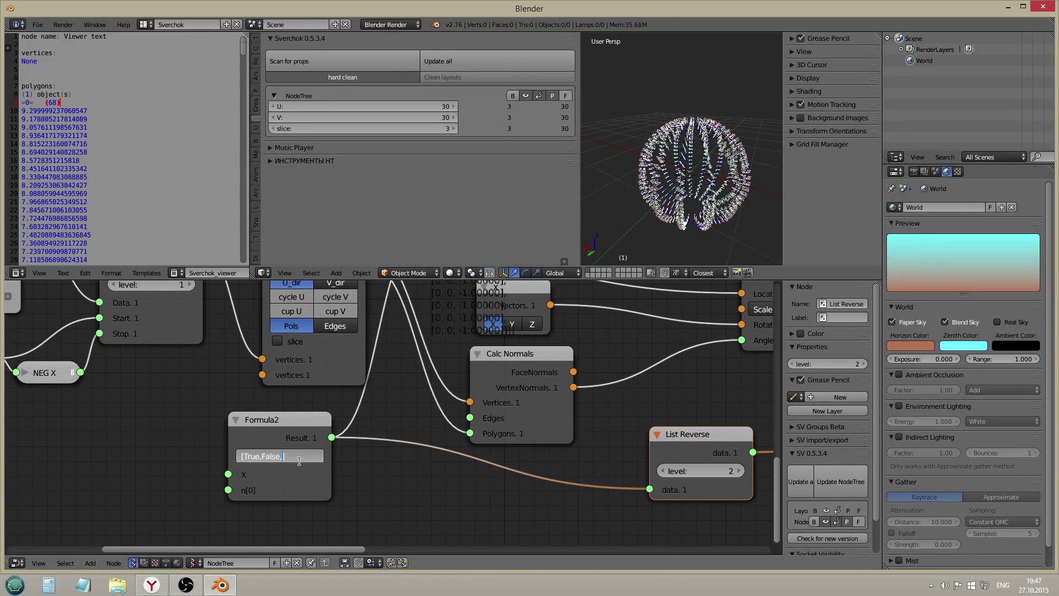
key(Return)
- Examine the masked matrix pattern from above in the enlarged 3D view, and restore the full layout
scroll(669, 217, up, 5)
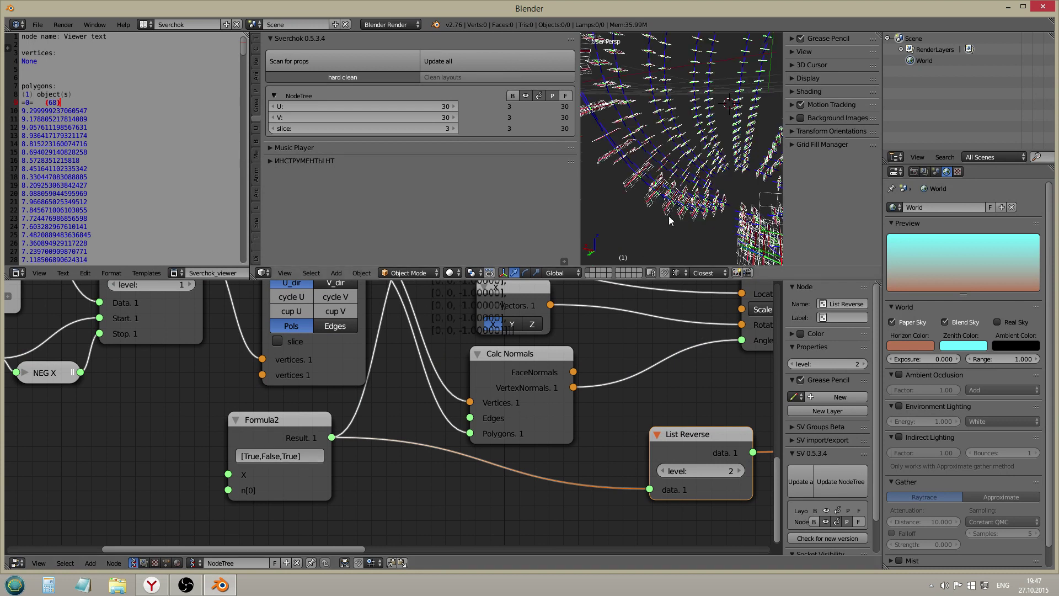
scroll(694, 199, down, 5)
key(ctrl+Up)
scroll(700, 214, down, 6)
middle_drag(699, 231, 667, 356)
scroll(662, 335, up, 2)
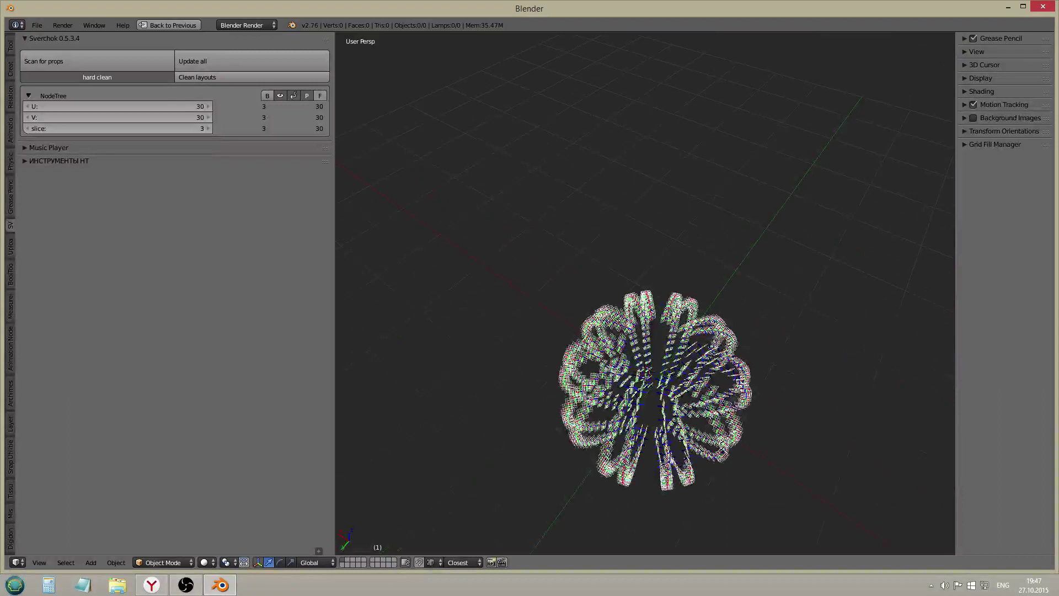
key(ctrl+Up)
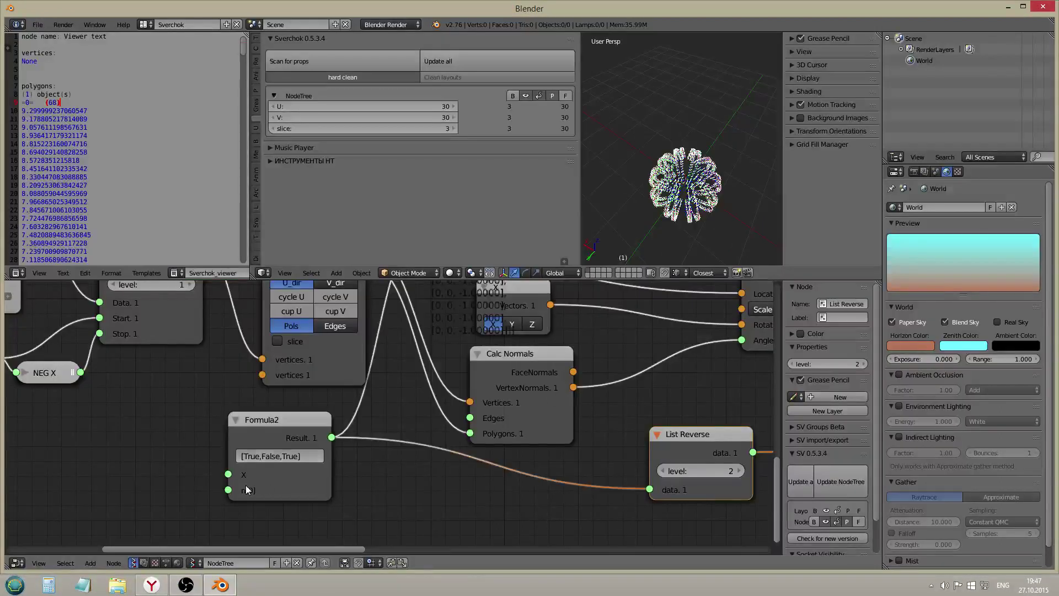
- Rewrite the mask formula as a four-entry list with True first and False for the other three entries
scroll(280, 463, down, 3)
middle_drag(382, 472, 299, 442)
scroll(223, 474, down, 2)
scroll(180, 479, up, 1)
middle_drag(181, 477, 197, 471)
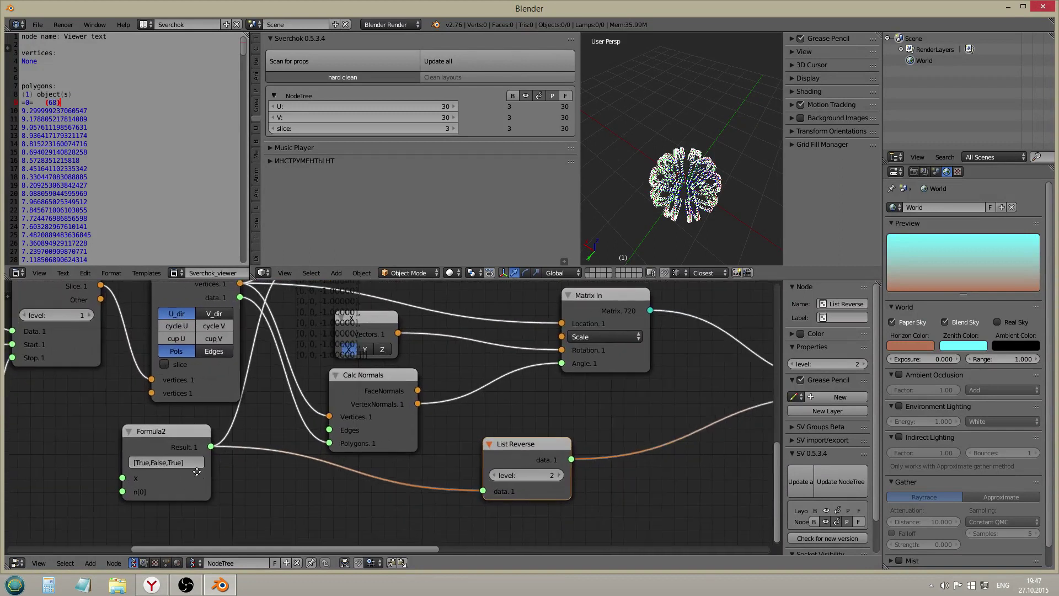
scroll(155, 473, up, 1)
click(150, 465)
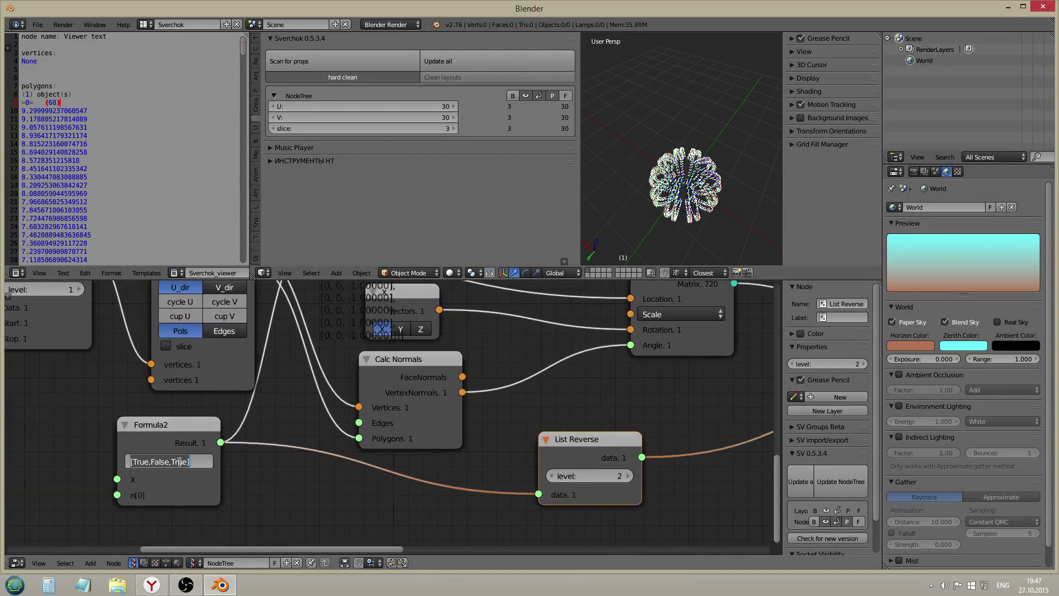
click(189, 462)
key(ctrl+shift+Left)
text(Fasl)
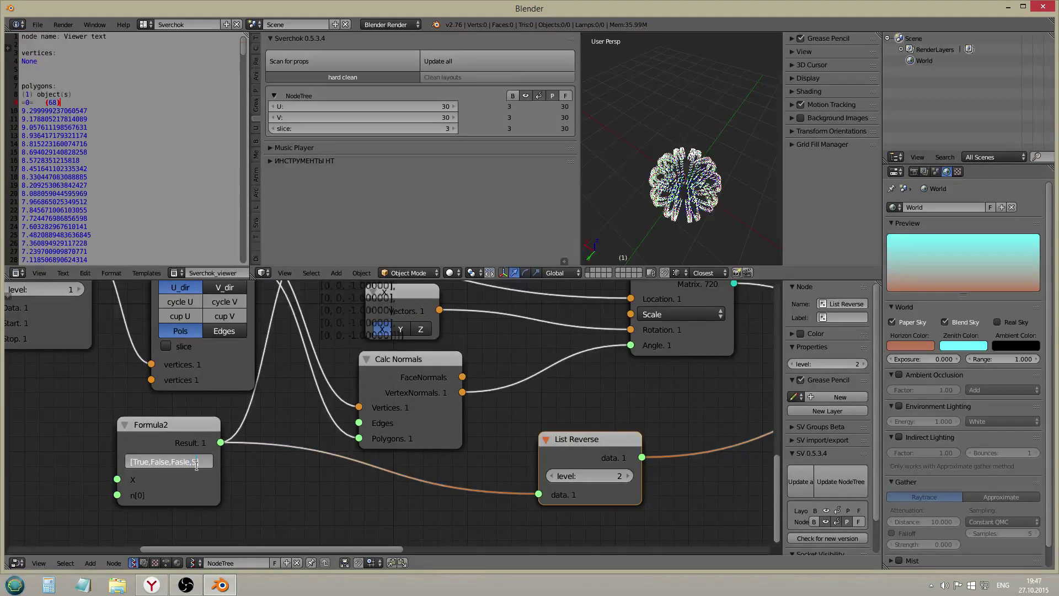
text(e,Fslae)
key(BackSpace)
key(Return)
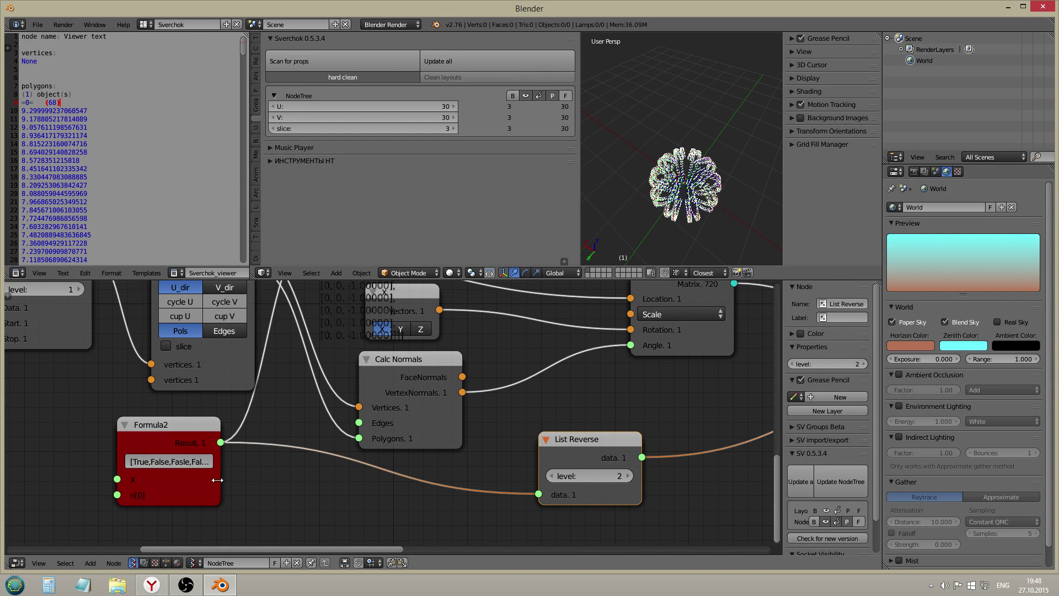
- Widen the mask formula node and correct the misspelled third entry so the expression reads [True,False,False,False]
drag(220, 480, 265, 477)
click(206, 463)
click(202, 462)
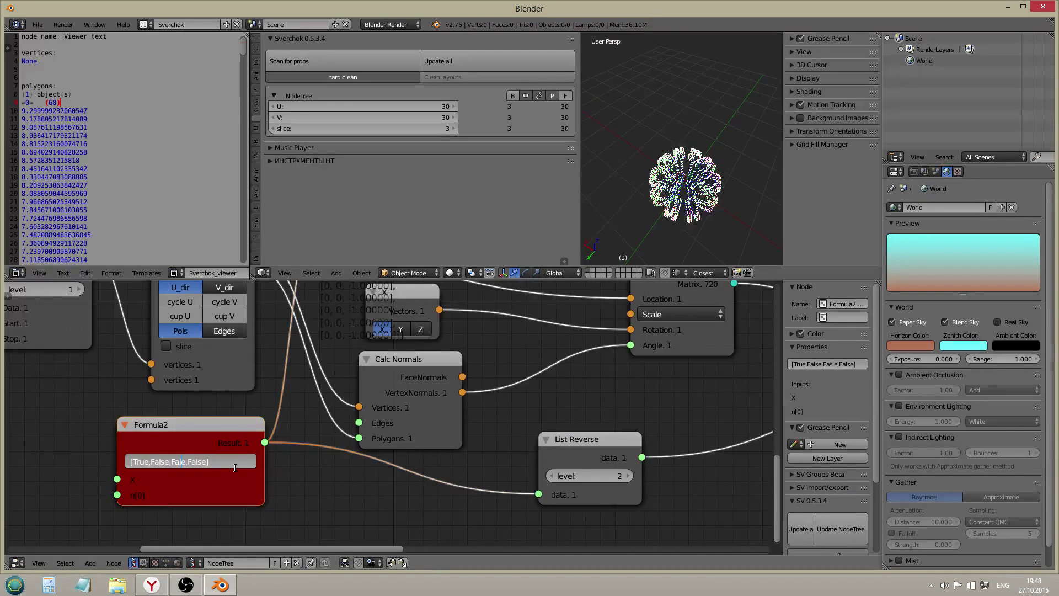
text(s)
key(Return)
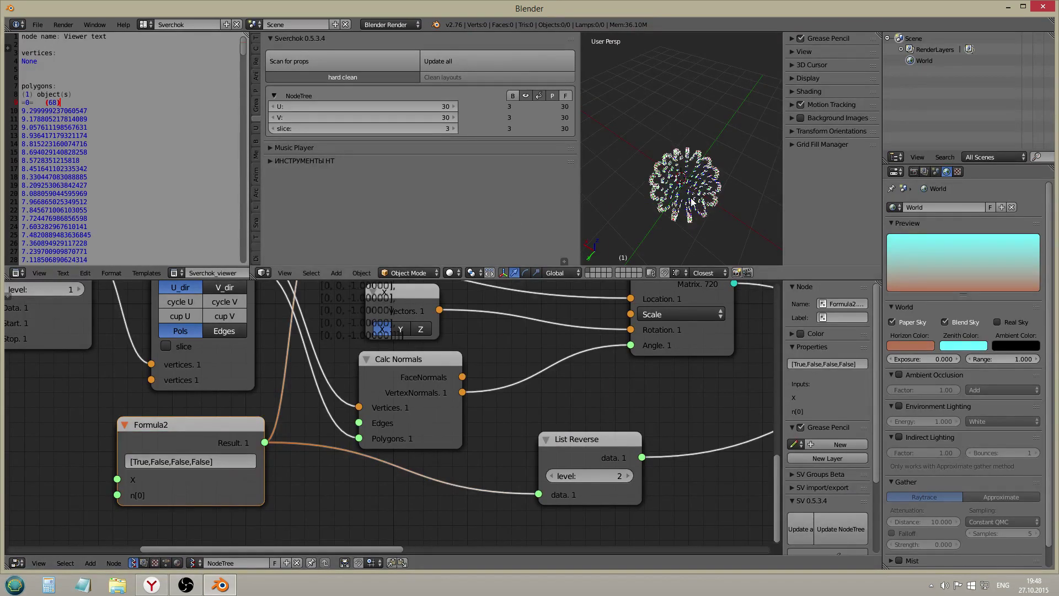
- Orbit around the sparser matrices in the enlarged 3D view, and restore the full layout
key(ctrl+Up)
scroll(670, 440, up, 5)
scroll(665, 454, down, 3)
middle_drag(666, 430, 640, 338)
shift+middle_drag(633, 270, 694, 364)
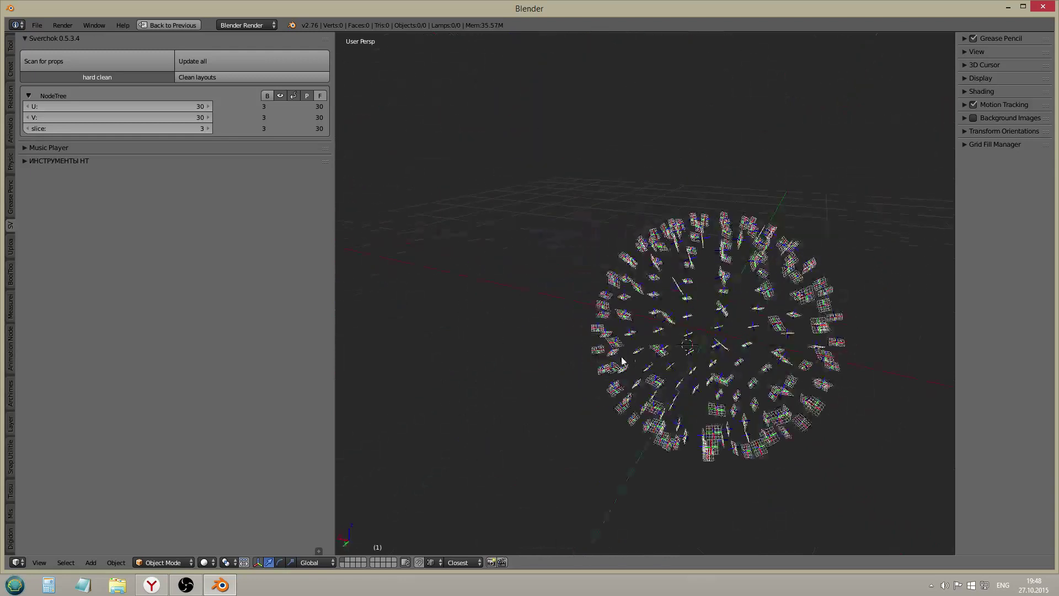
key(ctrl+Up)
- Hide the matrix Viewer Draw2, show the one fed by the Apply matrix node, and inspect the lines in the enlarged 3D view
middle_drag(689, 442, 297, 499)
scroll(297, 499, down, 3)
middle_drag(499, 457, 240, 515)
scroll(240, 516, down, 1)
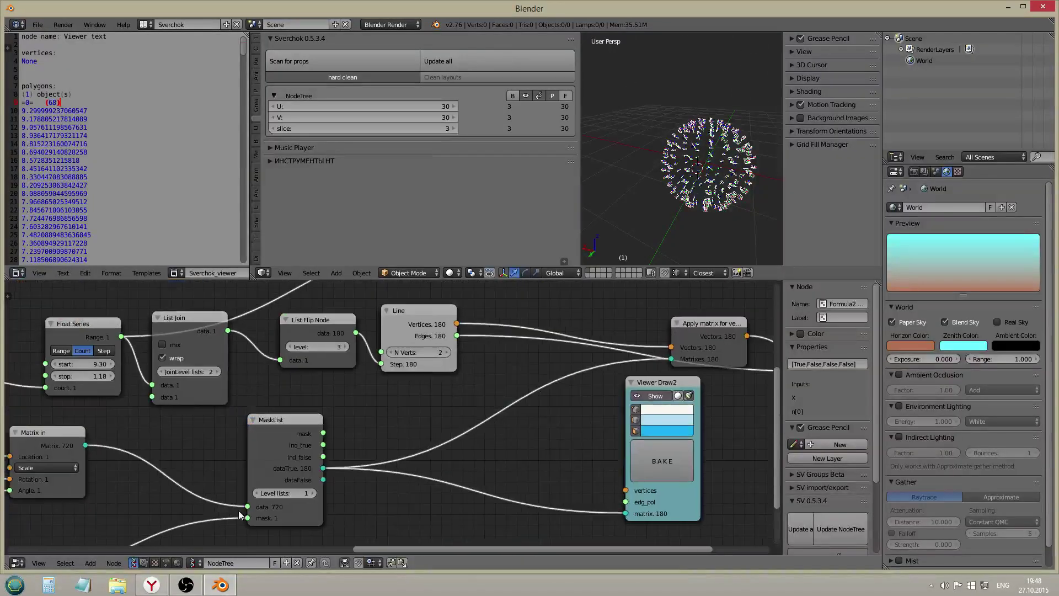
middle_drag(708, 422, 453, 432)
click(402, 406)
middle_drag(565, 321, 547, 407)
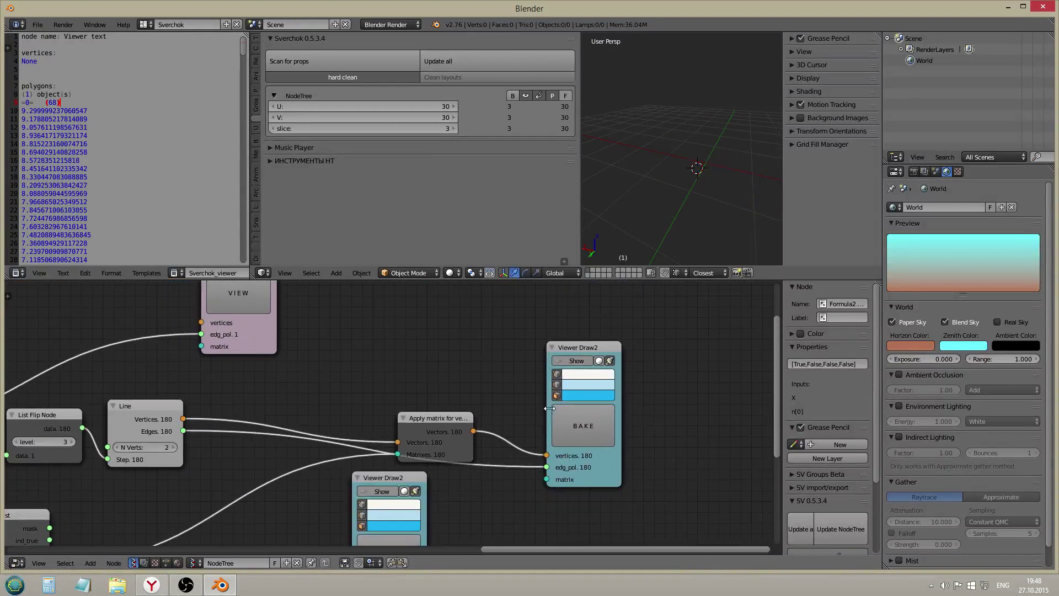
click(578, 362)
key(ctrl+Up)
middle_drag(743, 313, 682, 301)
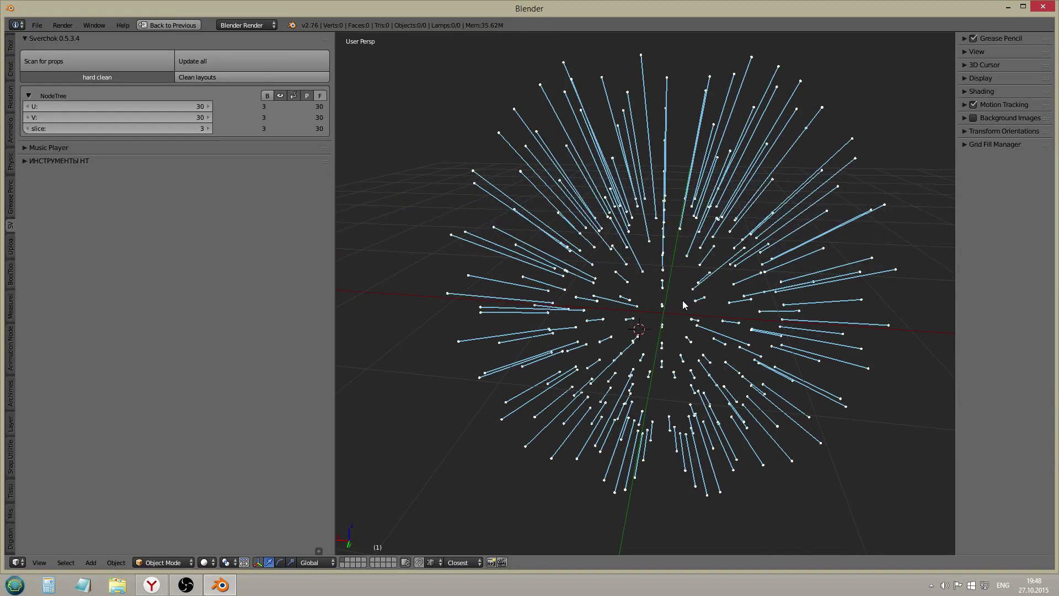
key(ctrl+Up)
- Reconnect List Length's data input to the dataFalse output of the mask node beside UV Connect
middle_drag(247, 436, 494, 396)
scroll(495, 395, down, 3)
middle_drag(288, 434, 613, 368)
middle_drag(201, 477, 365, 461)
scroll(365, 461, up, 2)
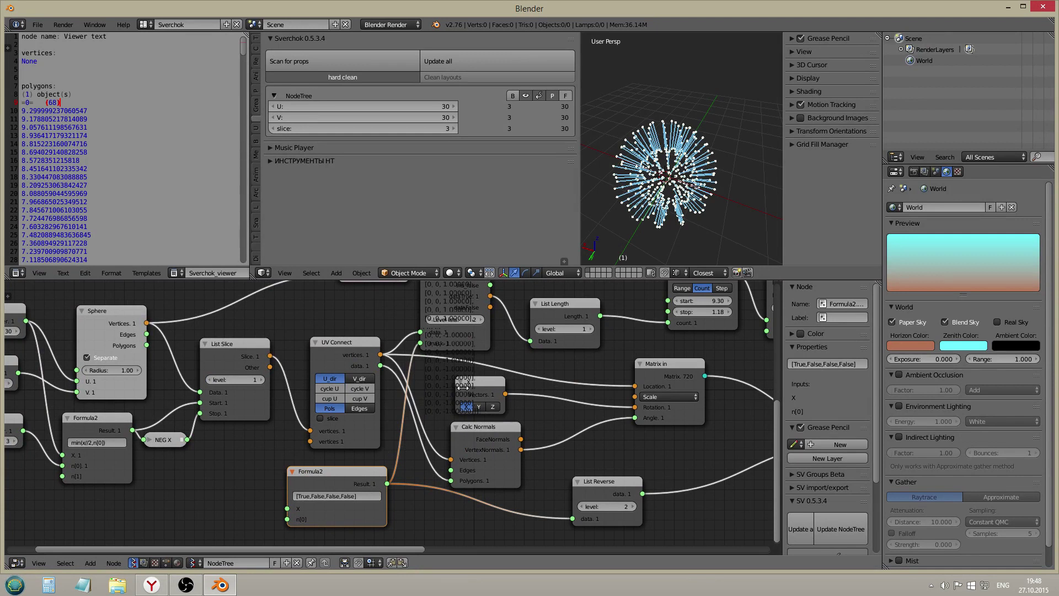
middle_drag(474, 377, 439, 391)
click(455, 324)
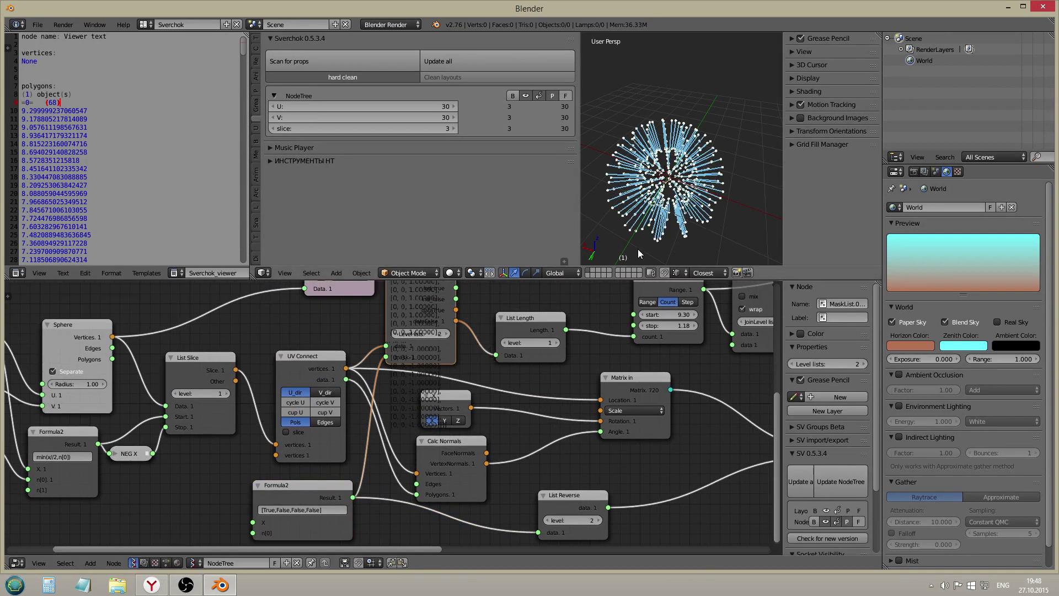
- Connect the matrix MaskList's dataTrue output to List Length's data input and set List Length's level to 0
scroll(496, 411, down, 1)
middle_drag(497, 411, 373, 420)
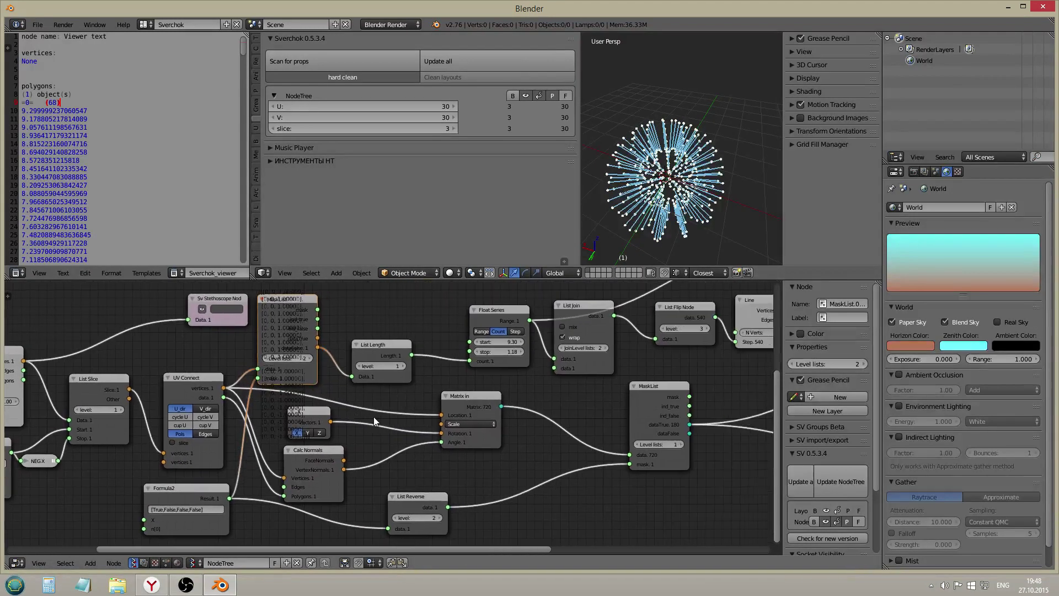
middle_drag(482, 410, 420, 414)
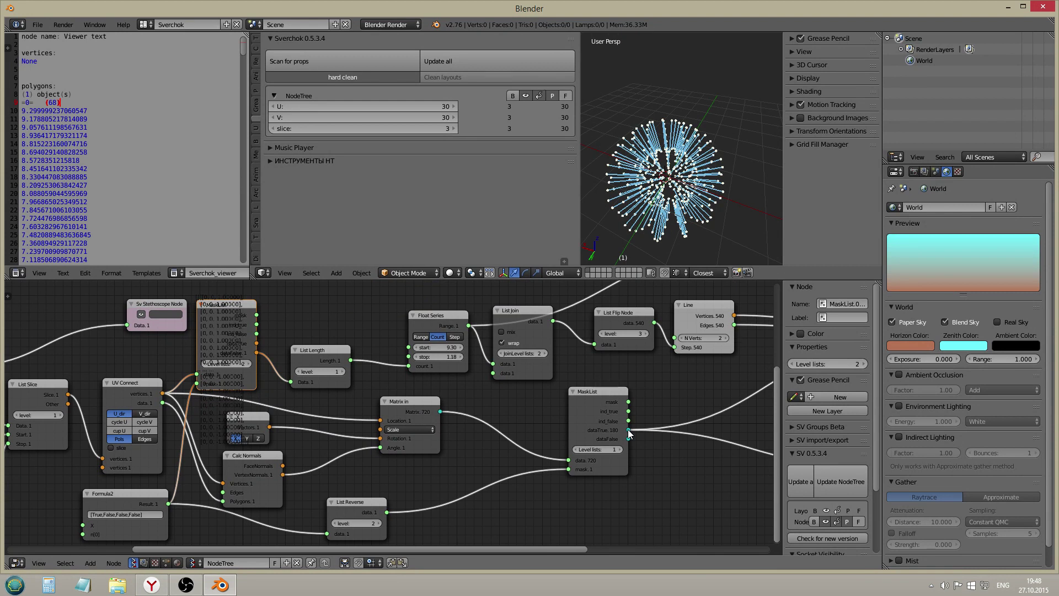
drag(628, 430, 291, 381)
click(292, 371)
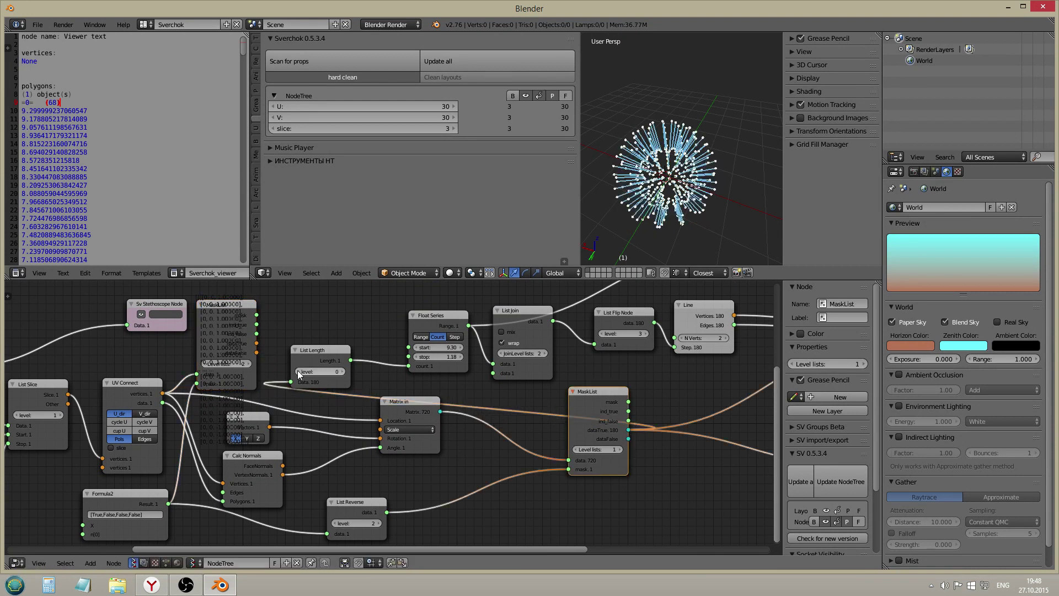
- Delete the unused mask node and List Reverse, and feed Formula2's result directly into the matrix MaskList's mask input
scroll(271, 379, down, 1)
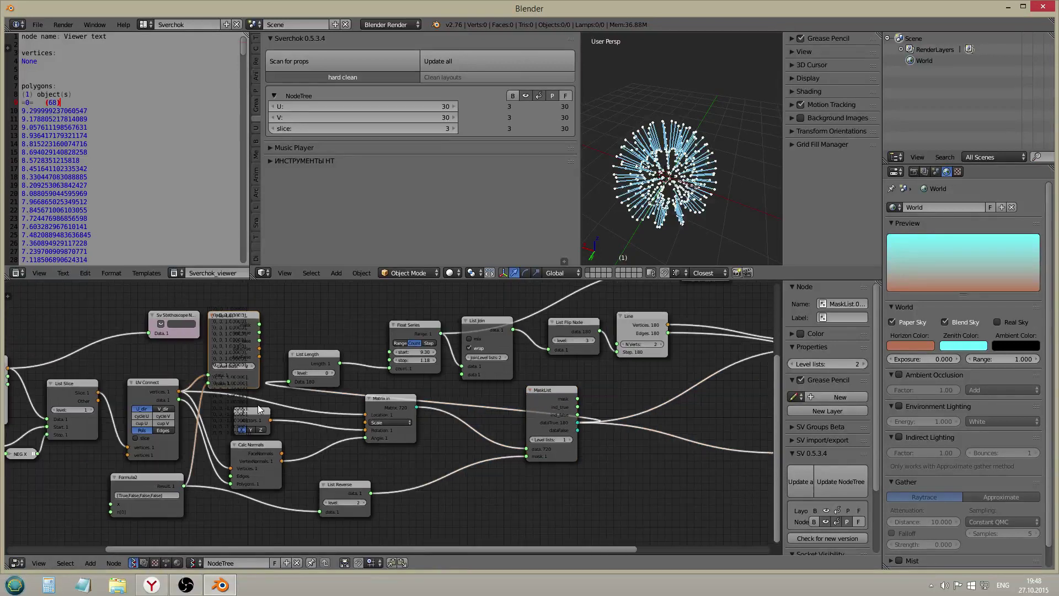
click(171, 484)
drag(320, 512, 468, 461)
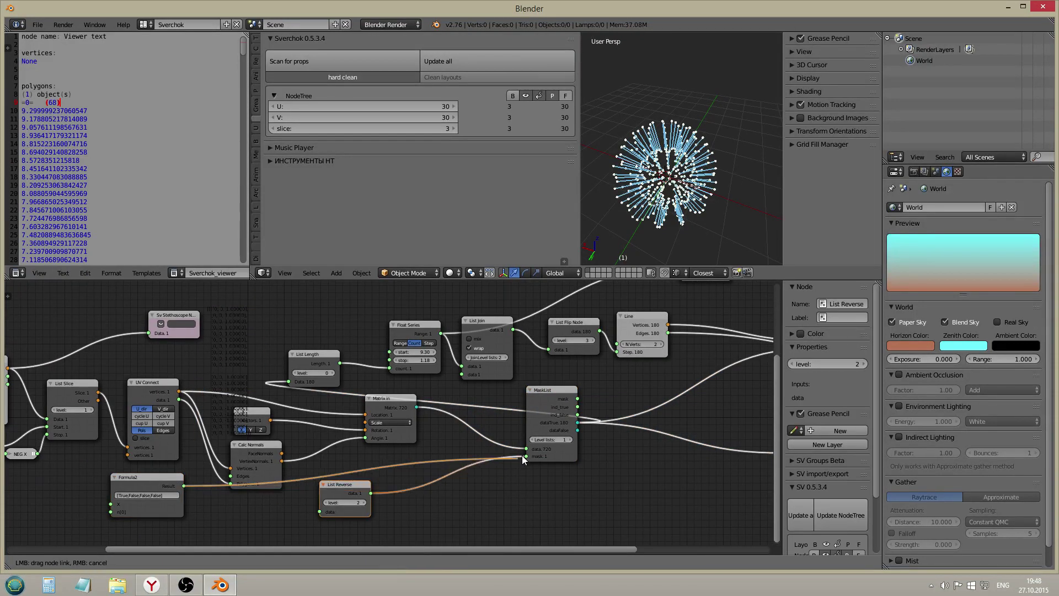
click(200, 484)
drag(184, 485, 526, 456)
click(335, 493)
key(x)
drag(159, 479, 465, 458)
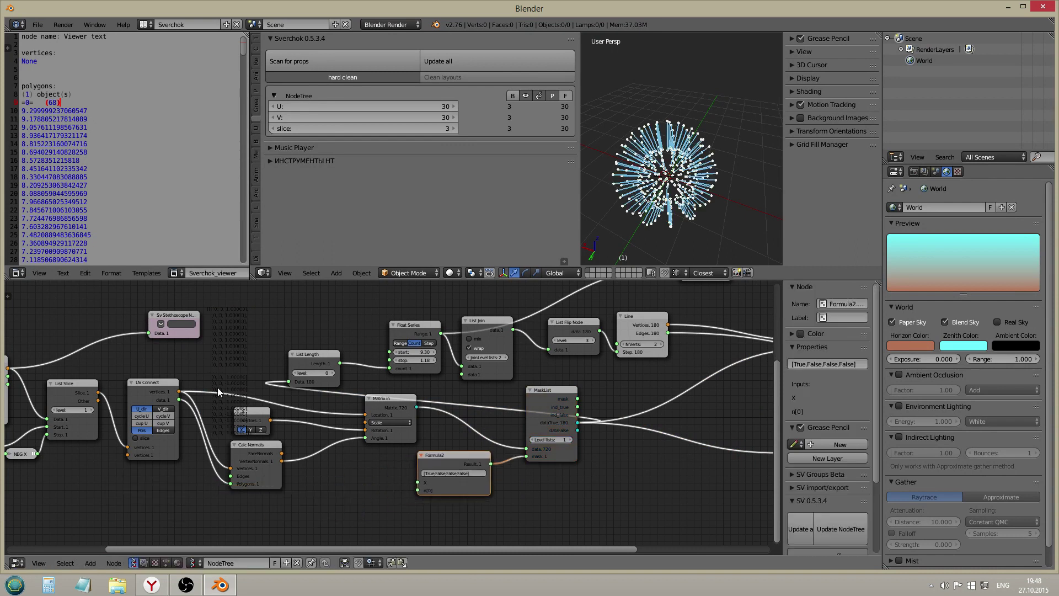
- Move the chain from List Length to Line as a group beyond the MaskList, and move the Viewer text node clear of it
scroll(327, 364, up, 2)
middle_drag(329, 368, 274, 425)
scroll(273, 425, down, 2)
middle_drag(332, 398, 253, 412)
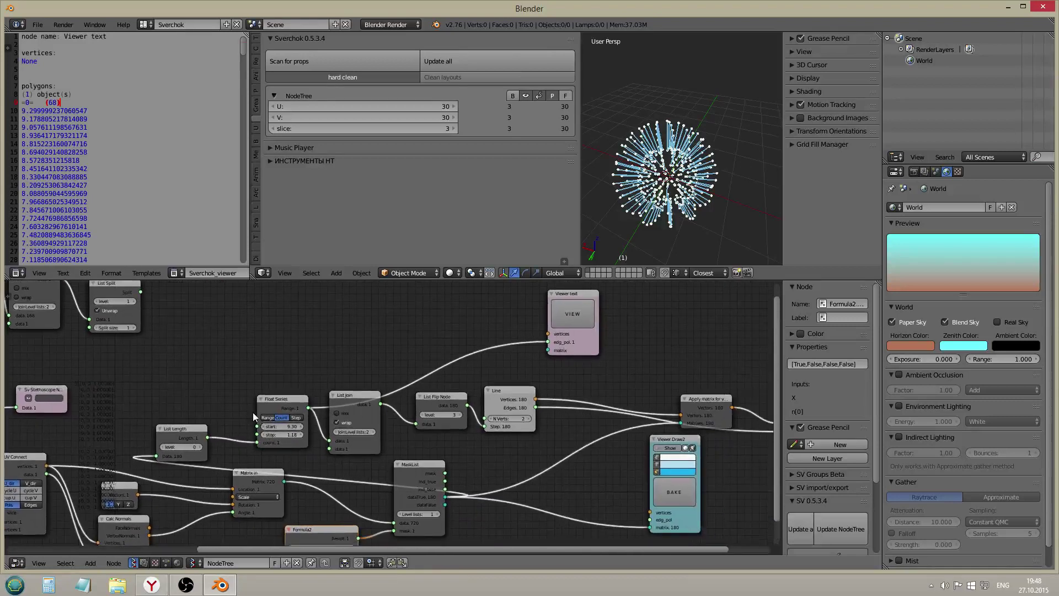
scroll(252, 411, down, 1)
key(b)
drag(192, 435, 468, 376)
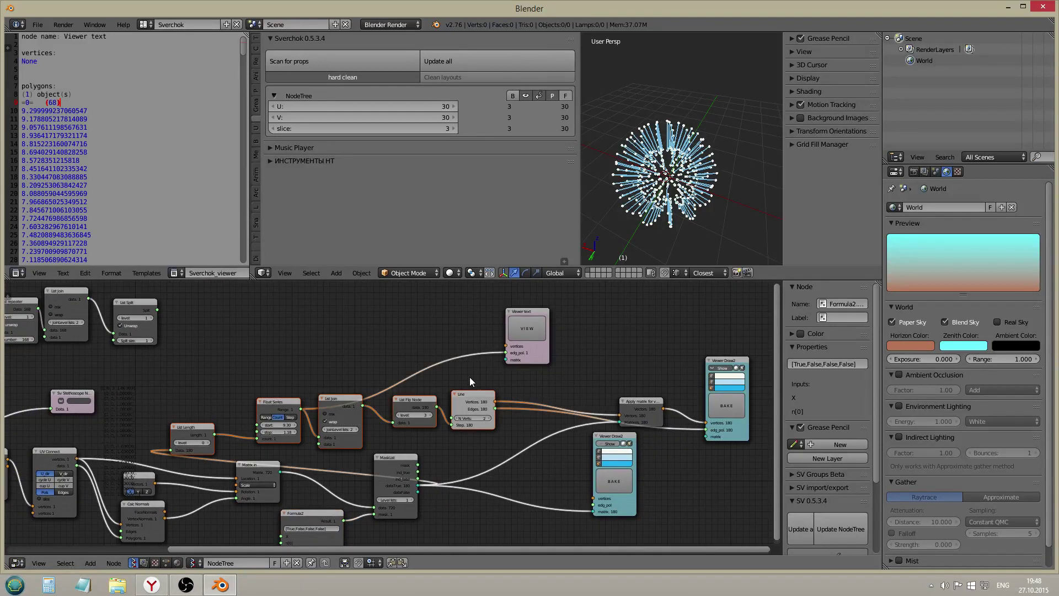
key(g)
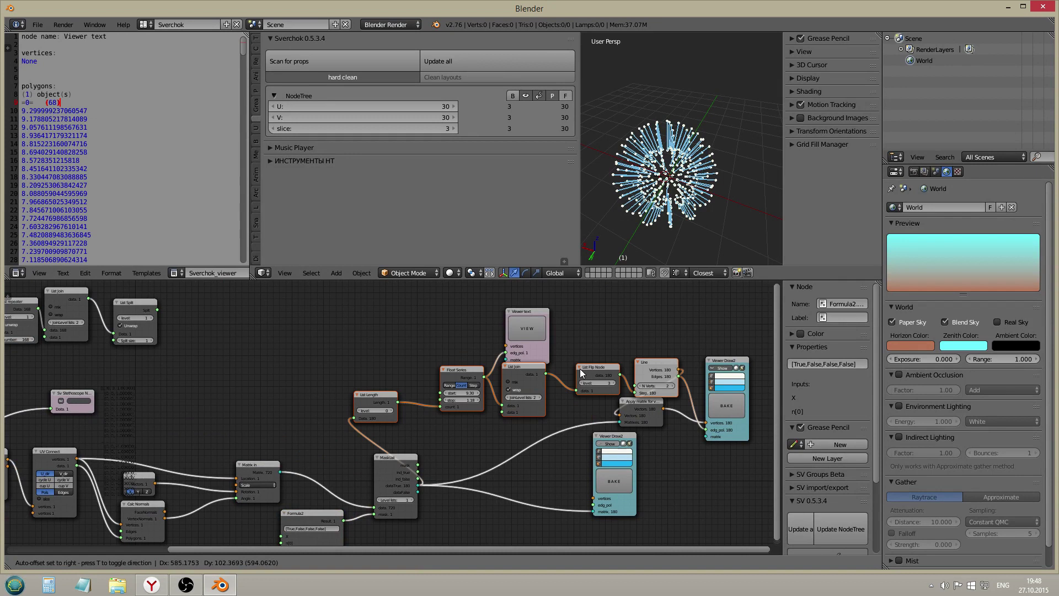
click(676, 325)
drag(534, 312, 626, 507)
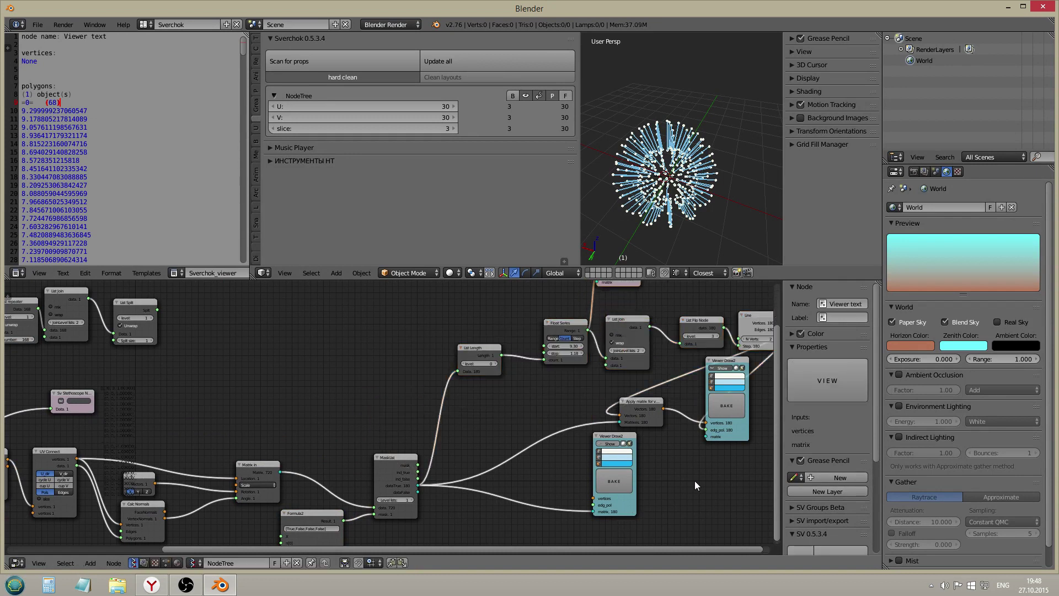
- Place the Apply matrix node and the Viewer Draw2 it feeds at the end of the chain, after the Line node
middle_drag(690, 454, 505, 455)
drag(546, 434, 726, 415)
drag(450, 409, 626, 352)
scroll(697, 193, up, 4)
scroll(696, 193, down, 4)
mouse_move(697, 193)
middle_down()
mouse_move(668, 106)
mouse_move(704, 205)
middle_up()
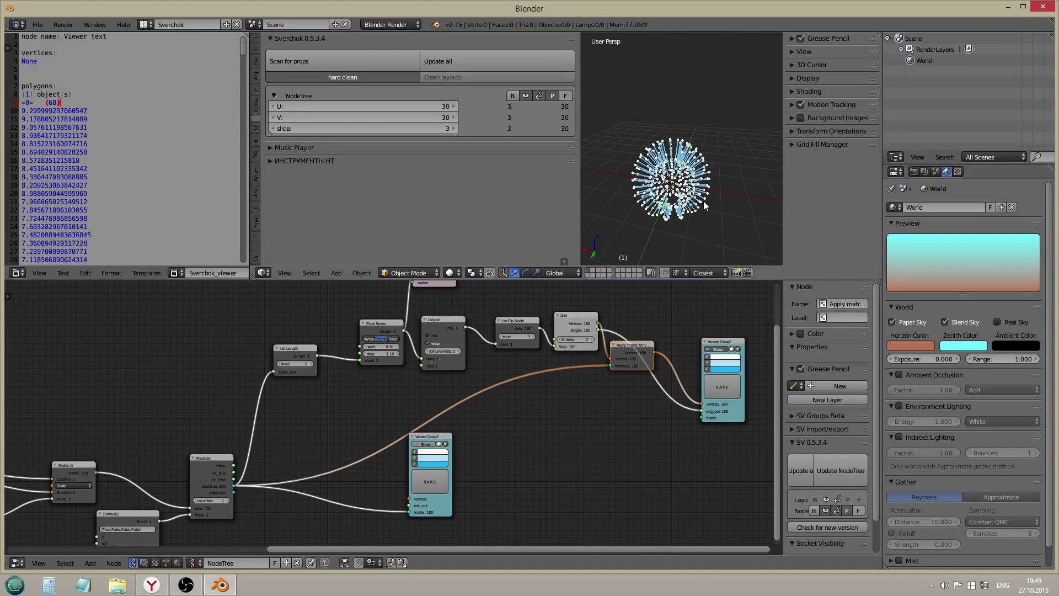
- Move the Matrix in node closer to the MaskList and turn off the Stethoscope node's text overlay
key(shift+a)
scroll(226, 475, down, 1)
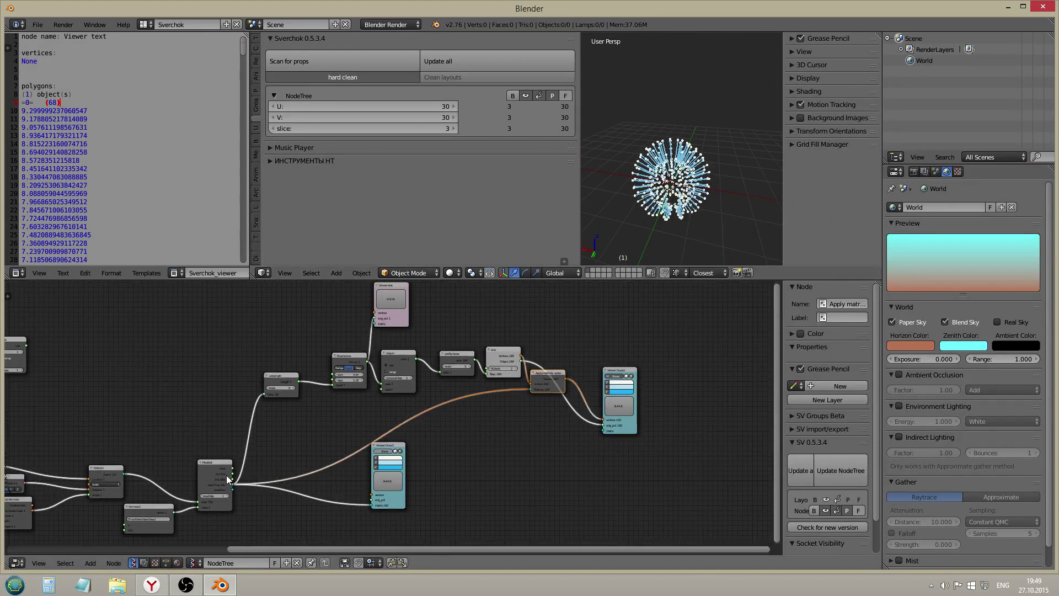
middle_drag(486, 433, 509, 388)
scroll(492, 416, up, 1)
middle_drag(240, 422, 562, 420)
scroll(385, 407, up, 1)
scroll(386, 409, down, 2)
scroll(320, 403, up, 5)
middle_drag(385, 437, 437, 436)
drag(447, 430, 516, 408)
scroll(387, 390, up, 2)
middle_drag(386, 389, 387, 424)
click(144, 357)
- Add a Vector in node beside the Stethoscope and connect its output to the vertices input of a new Viewer Draw
key(shift+a)
mouse_move(396, 312)
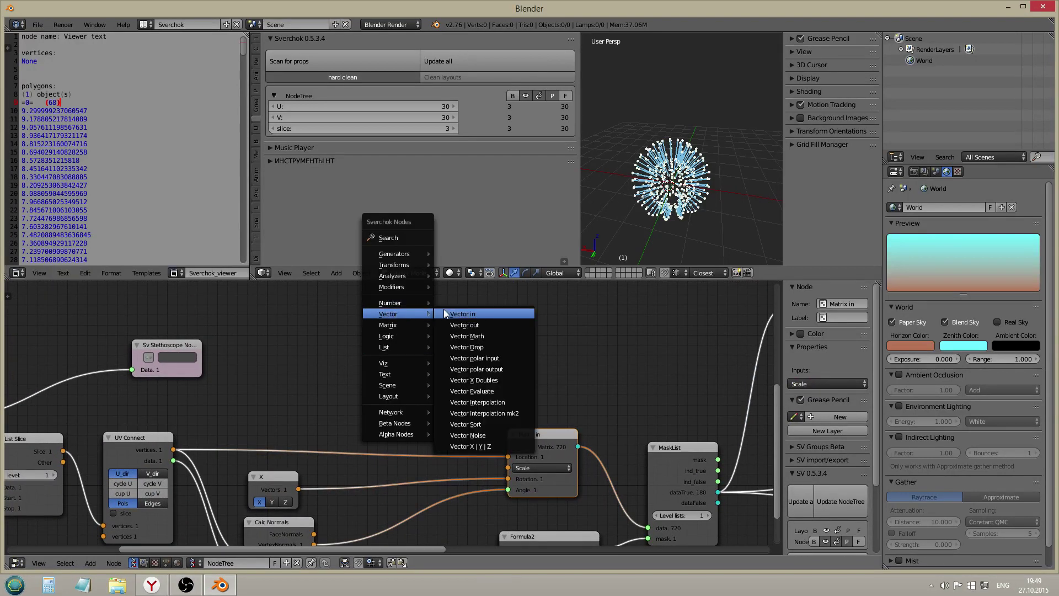
click(462, 314)
click(250, 359)
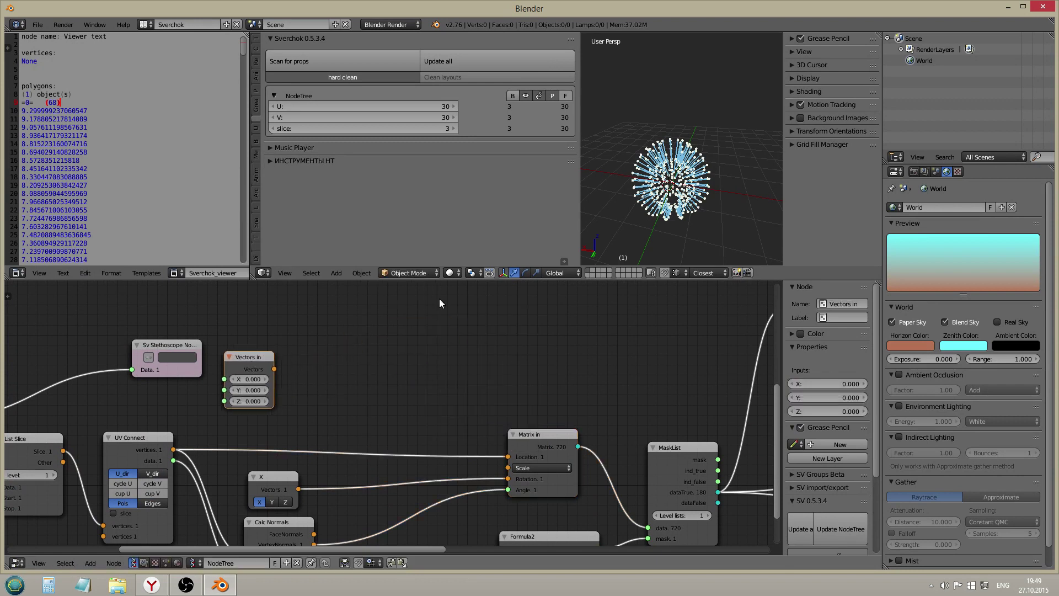
key(shift+a)
mouse_move(338, 409)
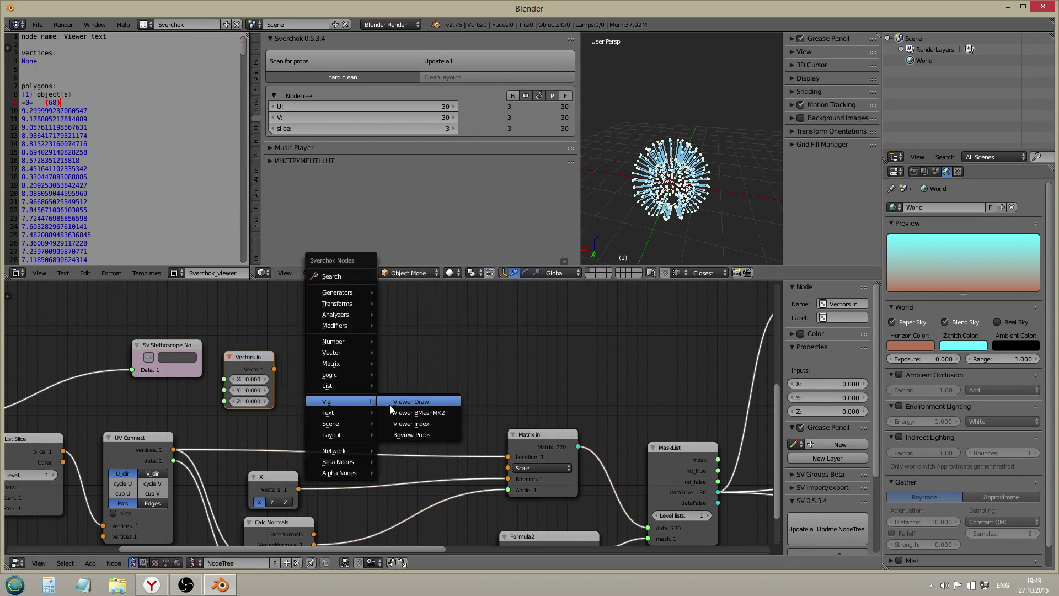
click(389, 404)
drag(274, 368, 380, 433)
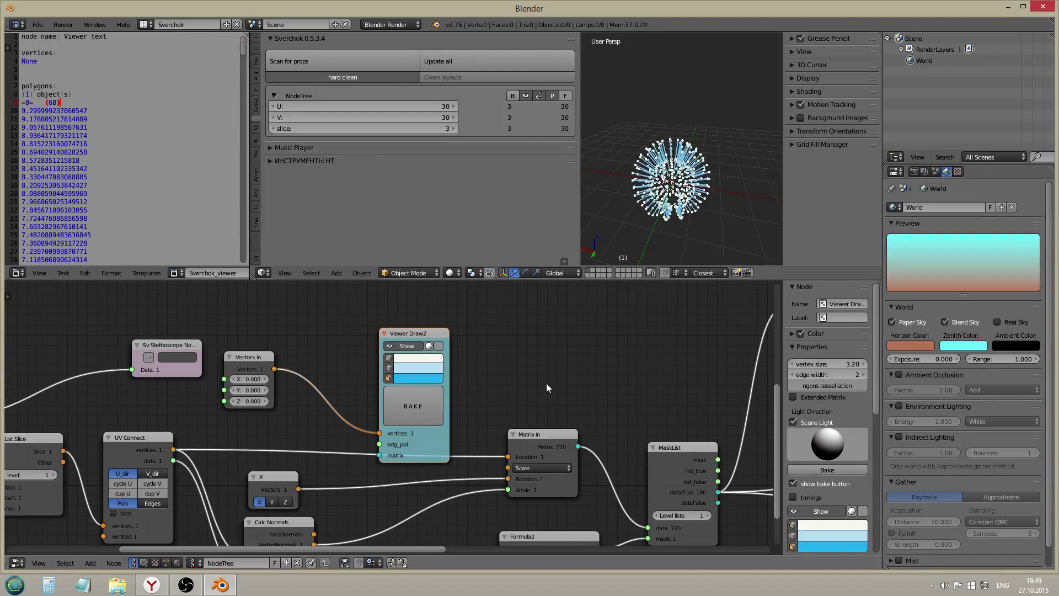
- Give the new viewer blue vertices with a vertex size of 10, and set the Vectors in node's X to 1.650
click(428, 359)
drag(439, 255, 459, 234)
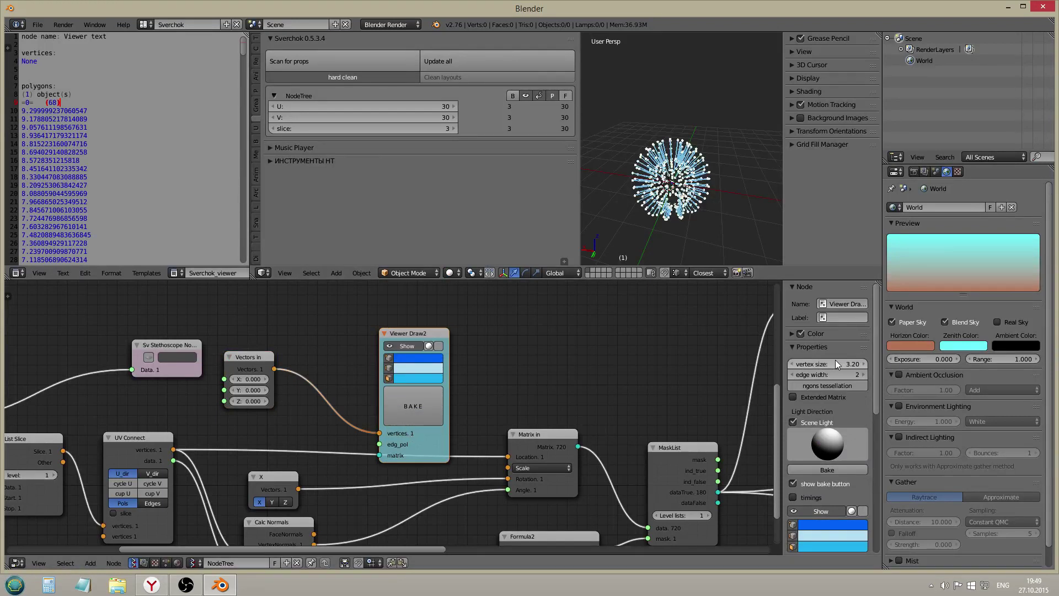
key(Return)
scroll(679, 182, up, 5)
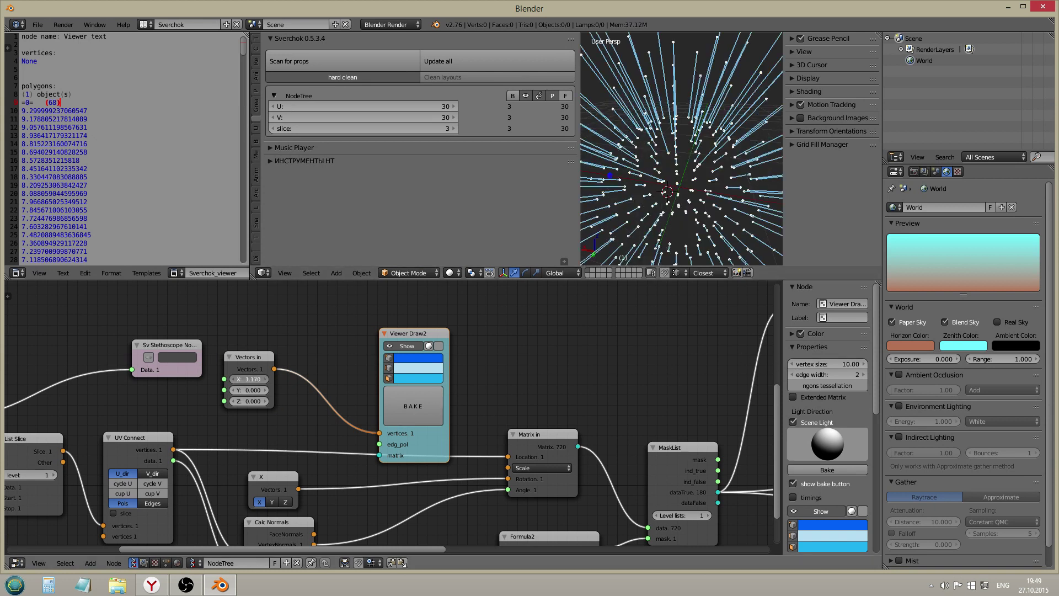
scroll(686, 195, down, 5)
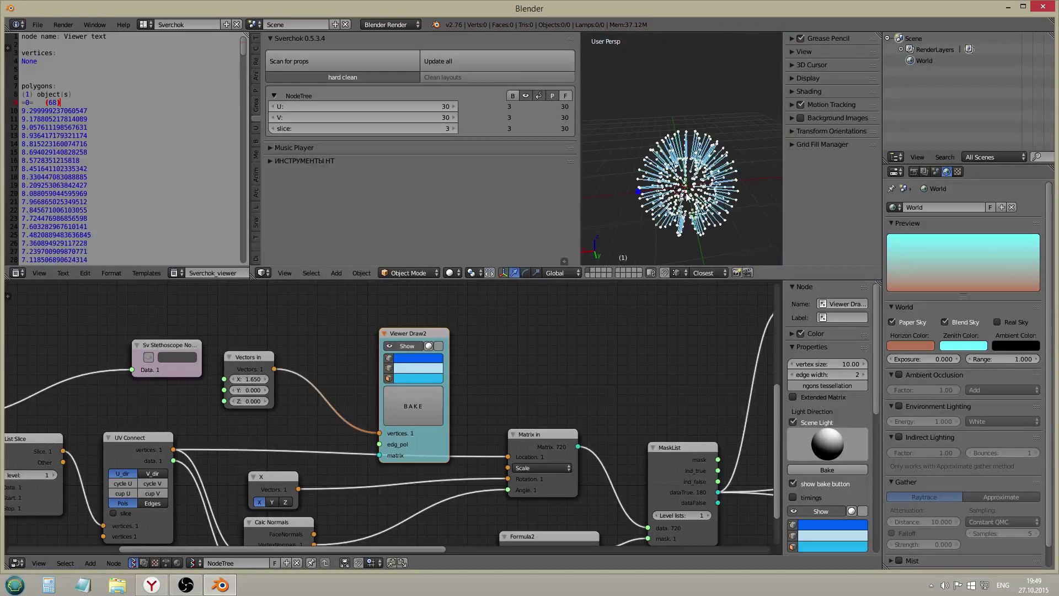
middle_drag(670, 214, 668, 200)
- Adjust the spacing of the List Join node and its neighbours in the line chain
scroll(422, 383, down, 6)
middle_drag(485, 383, 351, 428)
scroll(621, 375, up, 3)
mouse_move(542, 384)
mouse_down()
mouse_move(533, 409)
mouse_move(521, 387)
mouse_up()
scroll(501, 393, down, 3)
middle_drag(665, 367, 626, 364)
scroll(627, 364, up, 2)
drag(608, 349, 596, 359)
click(529, 340)
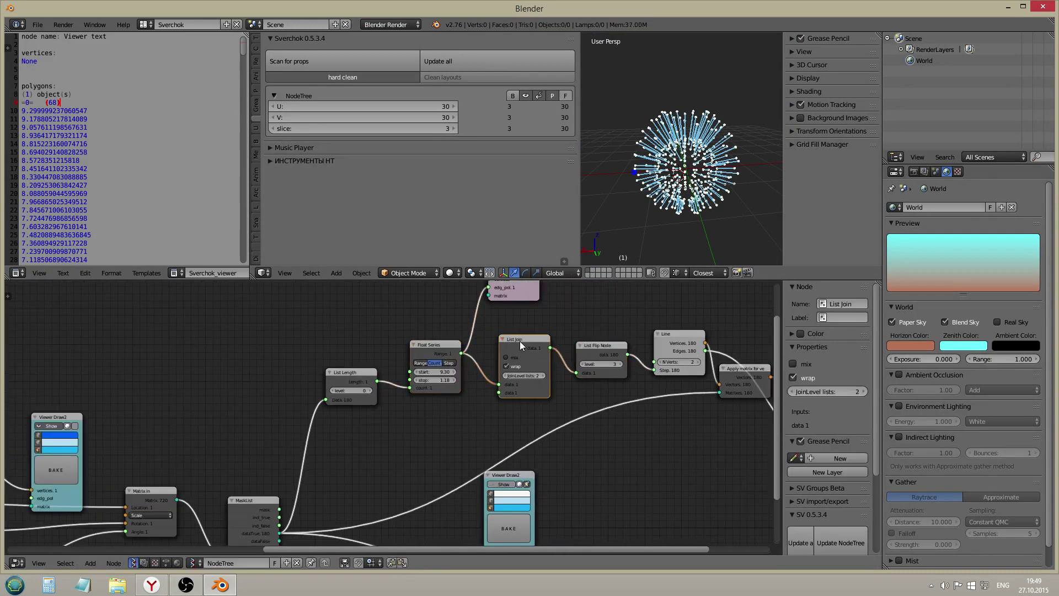
- Move the new Viewer Draw2 above the Vectors in node and add a Distance node in the freed space
scroll(375, 420, down, 2)
middle_drag(363, 426, 420, 423)
click(181, 469)
drag(182, 469, 269, 329)
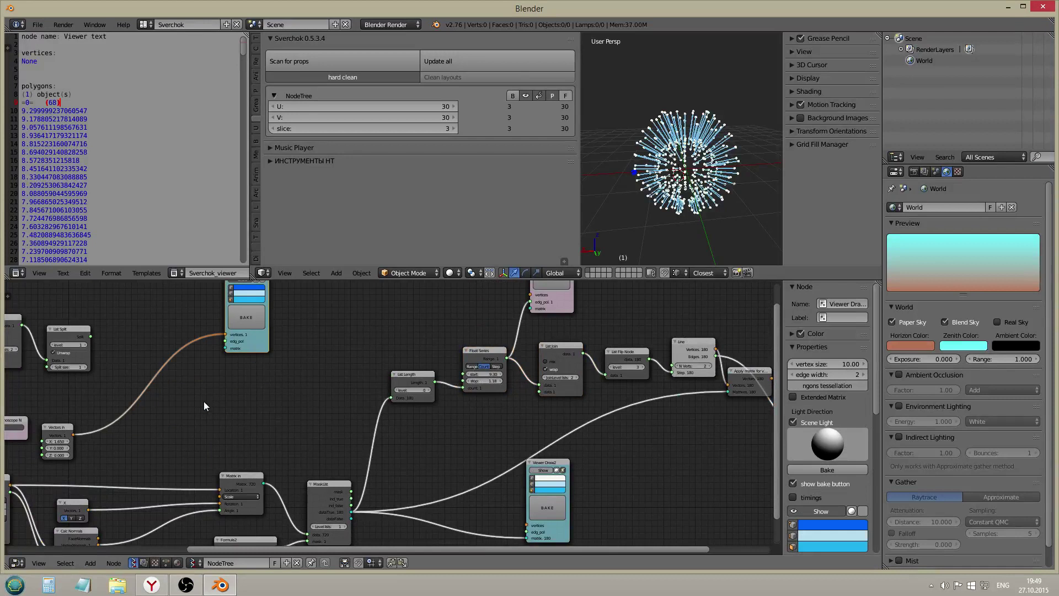
key(ctrl+space)
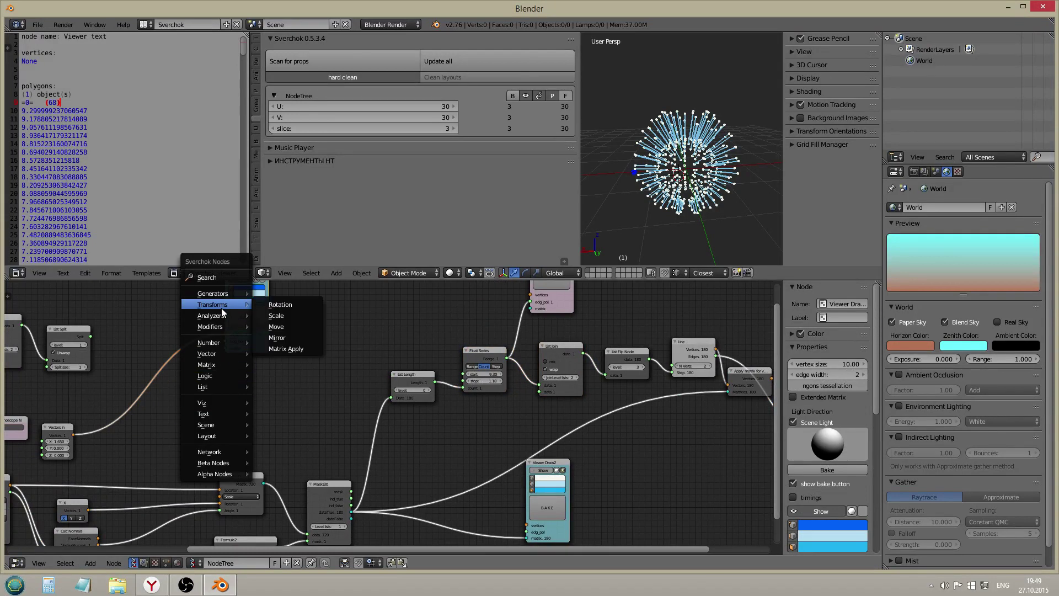
mouse_move(227, 315)
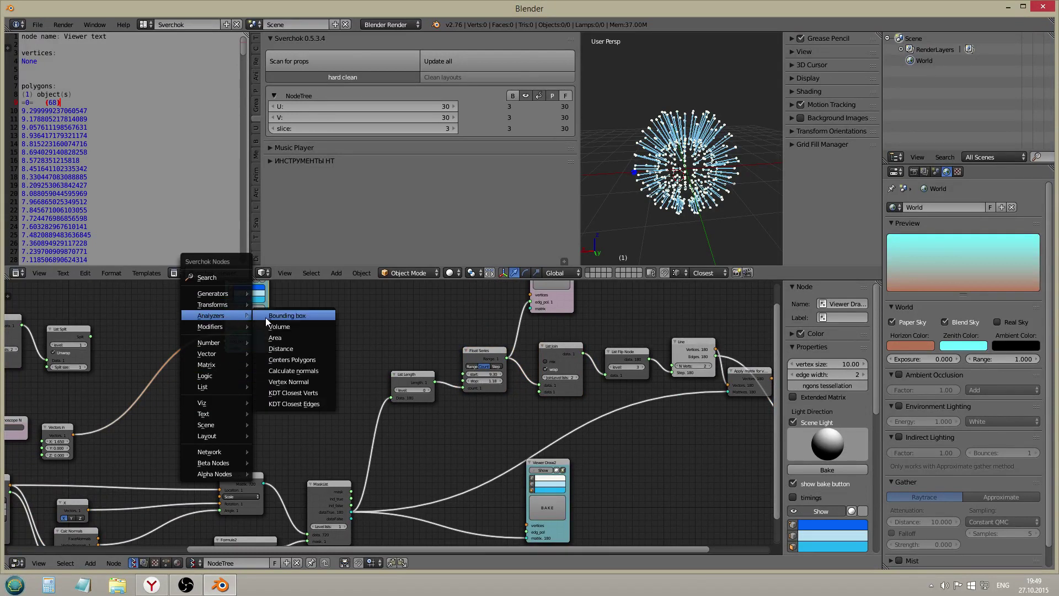
click(298, 349)
click(275, 363)
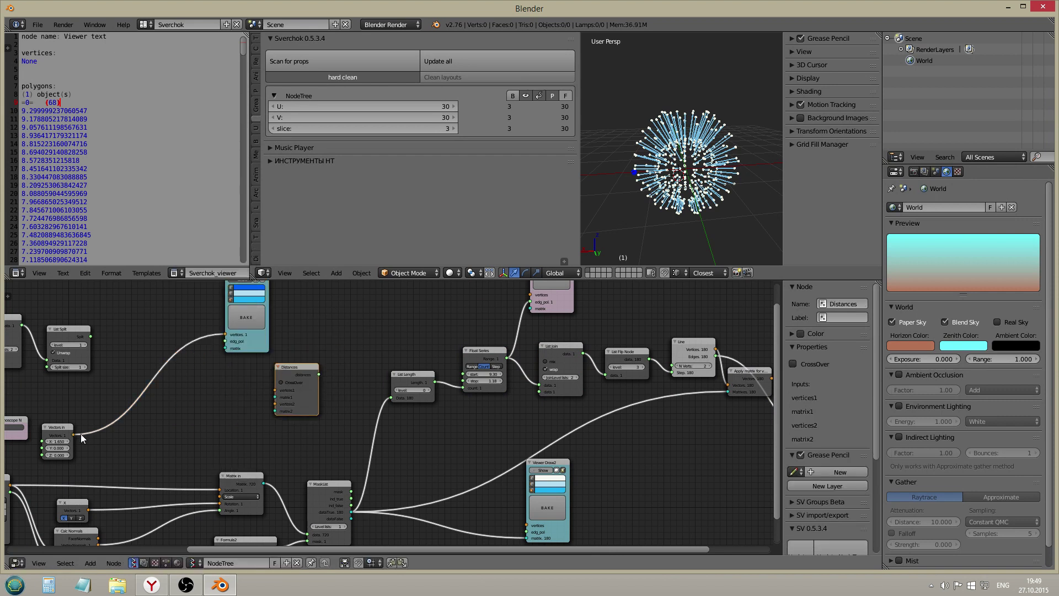
- Connect Vectors in to the Distances node's vertices1 input and UV Connect's vertices to its vertices2 input
middle_drag(171, 441, 183, 390)
drag(86, 383, 287, 339)
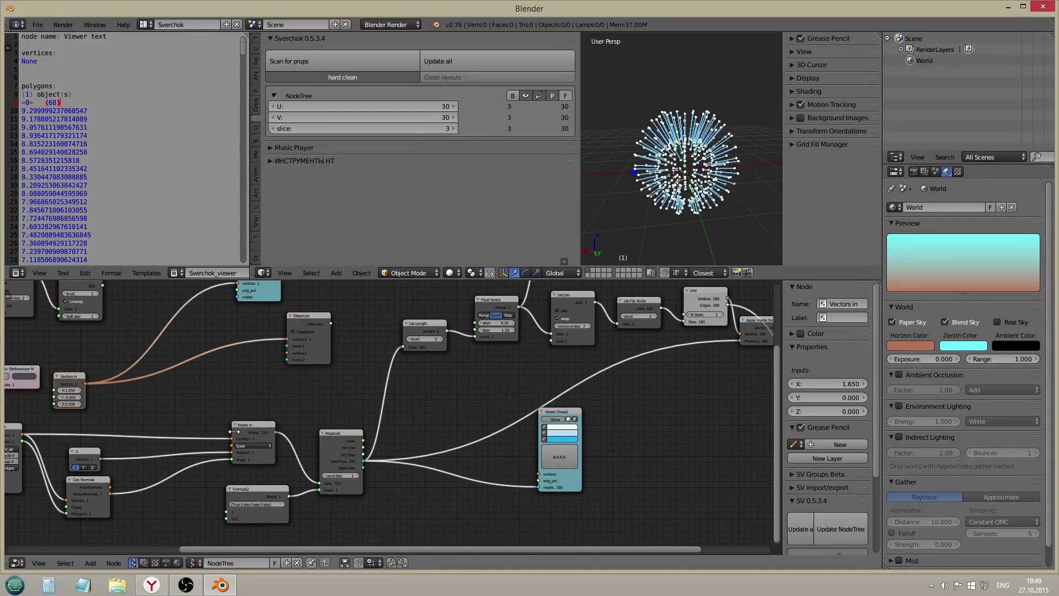
scroll(234, 432, up, 1)
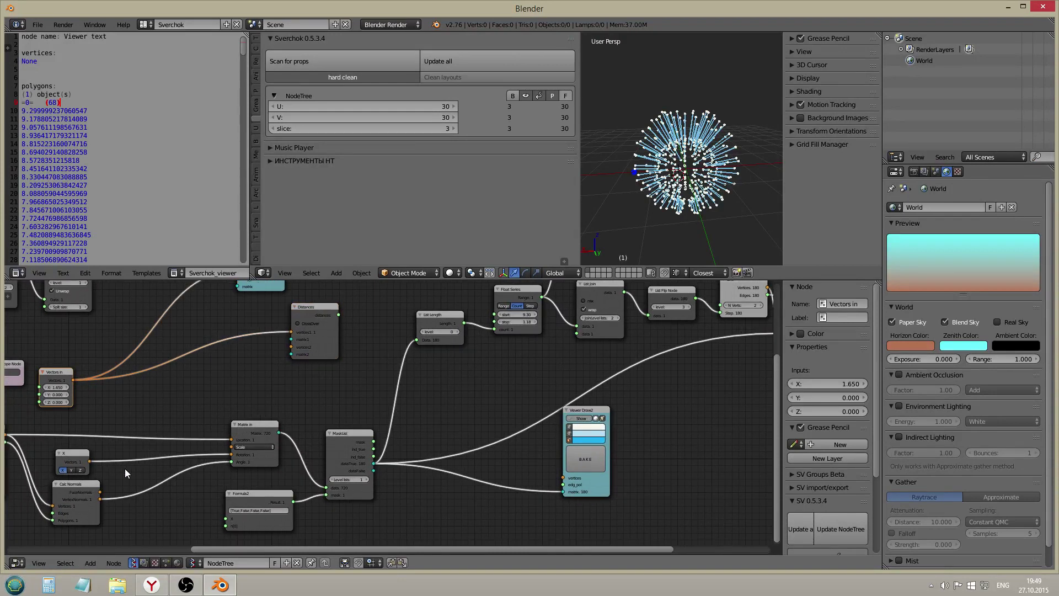
middle_drag(98, 449, 165, 458)
drag(72, 448, 365, 361)
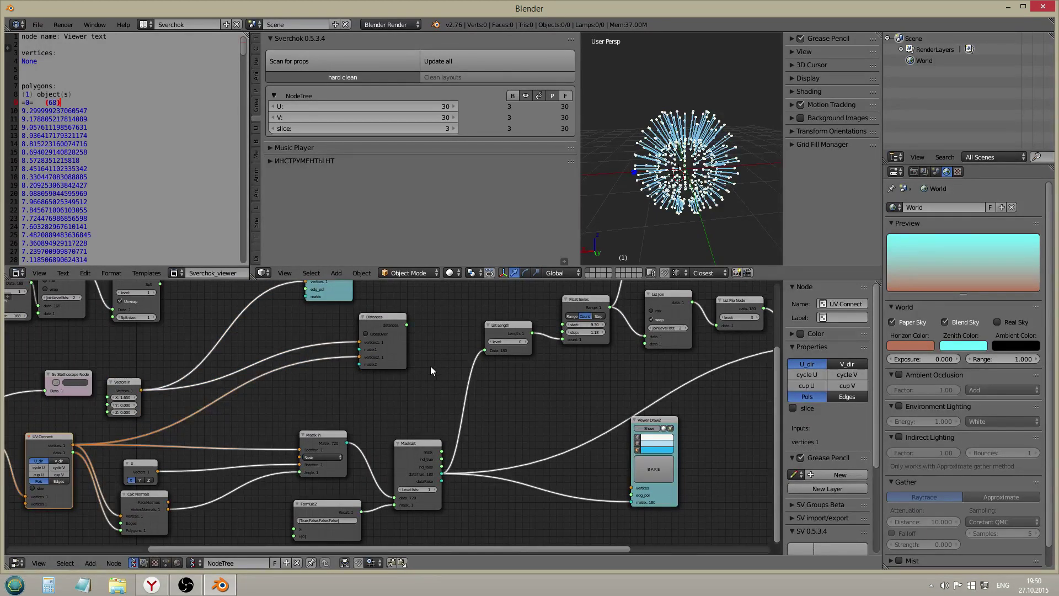
- Move the Distances node next to the Vectors in node
middle_drag(430, 366, 337, 375)
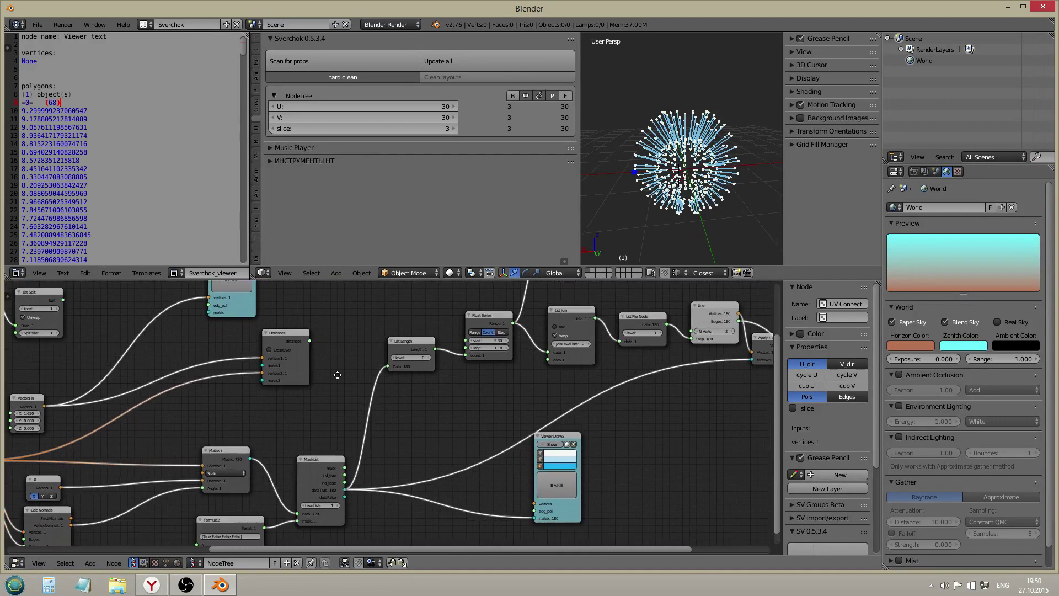
middle_drag(303, 440, 374, 416)
drag(364, 328, 188, 389)
scroll(259, 381, up, 2)
middle_drag(264, 381, 430, 333)
- Place the Viewer text beside Distances, with the distances output feeding its edg_pol input, and print the data
scroll(353, 383, up, 2)
scroll(378, 398, down, 2)
middle_drag(379, 400, 343, 458)
scroll(343, 450, down, 3)
drag(419, 324, 378, 349)
drag(723, 288, 375, 426)
scroll(351, 430, up, 4)
click(402, 393)
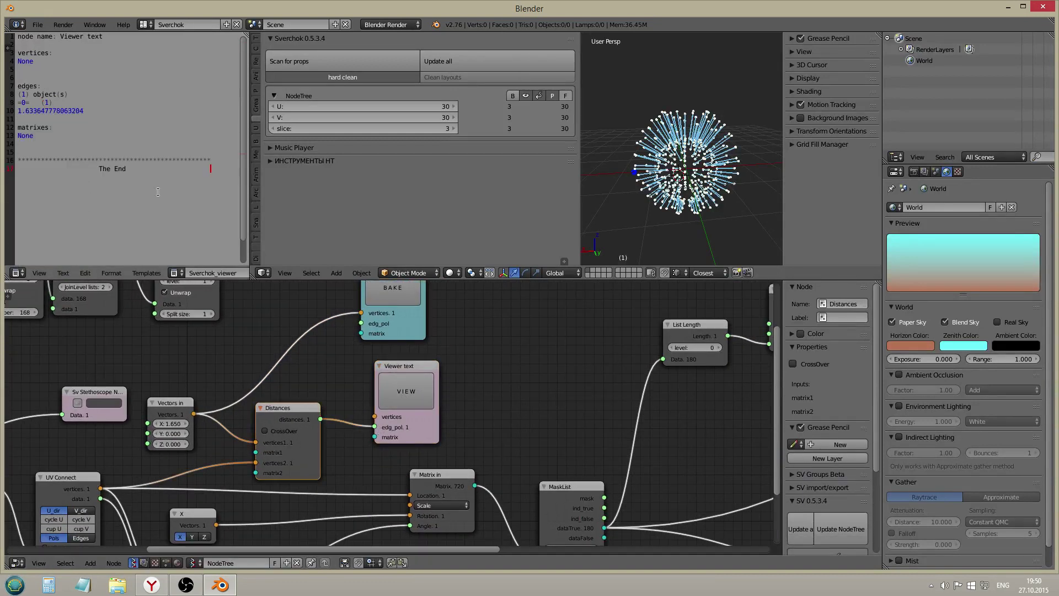
drag(98, 113, 41, 112)
click(57, 126)
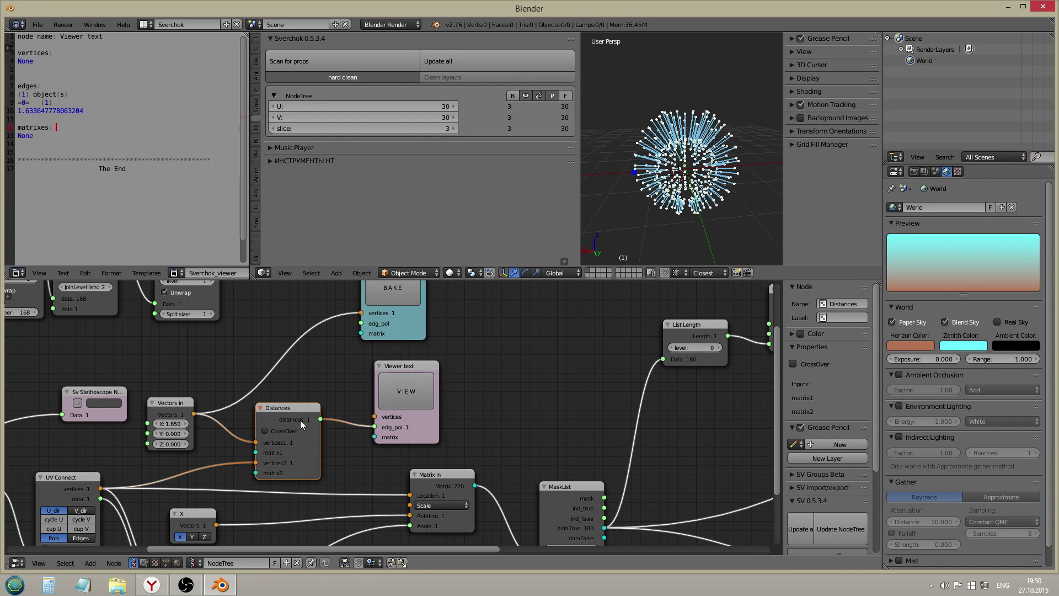
- Enable CrossOver on the Distances node, print its output again and review the listed distances
click(265, 431)
click(404, 398)
drag(53, 116, 81, 203)
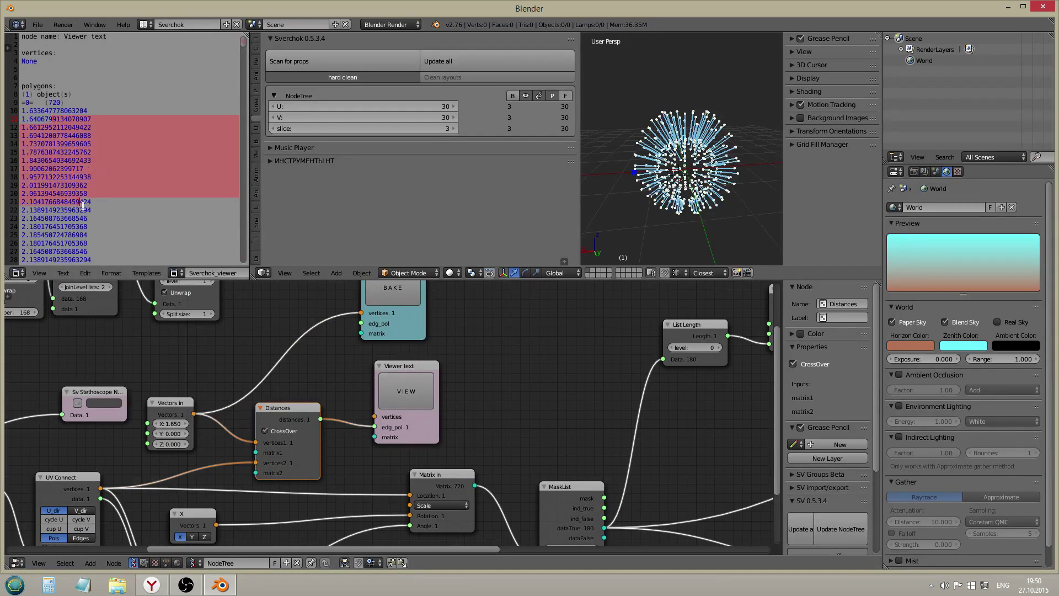
scroll(83, 205, down, 9)
scroll(83, 205, down, 13)
drag(245, 67, 255, 27)
- Add a second Vector in node beside the Viewer text, above the Matrix in node
scroll(313, 438, down, 2)
middle_drag(314, 438, 234, 374)
key(shift+a)
mouse_move(256, 427)
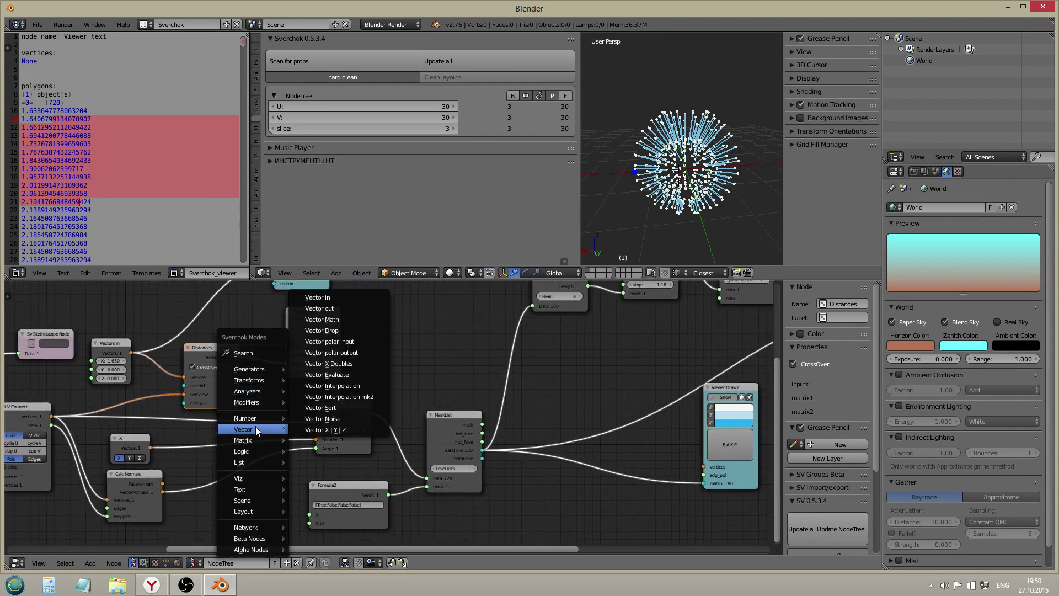
click(329, 299)
click(368, 332)
- Connect the distances output to X, Y and Z of the second Vectors in, and its vectors to Matrix in's Scale
scroll(237, 369, up, 1)
mouse_move(239, 356)
mouse_down()
mouse_move(393, 349)
mouse_move(236, 357)
mouse_up()
drag(238, 356, 273, 360)
drag(336, 364, 393, 369)
drag(439, 339, 330, 442)
- Look through the printed distances and move the Viewer text node up, clear of the links to the second Vectors in
scroll(663, 167, down, 4)
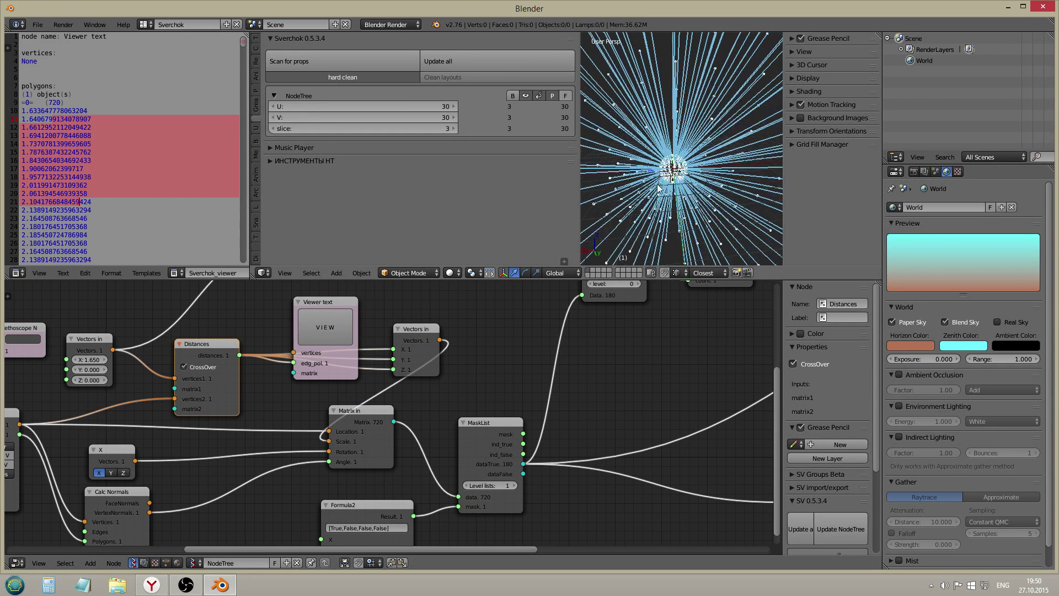
scroll(256, 388, up, 1)
middle_drag(270, 382, 263, 428)
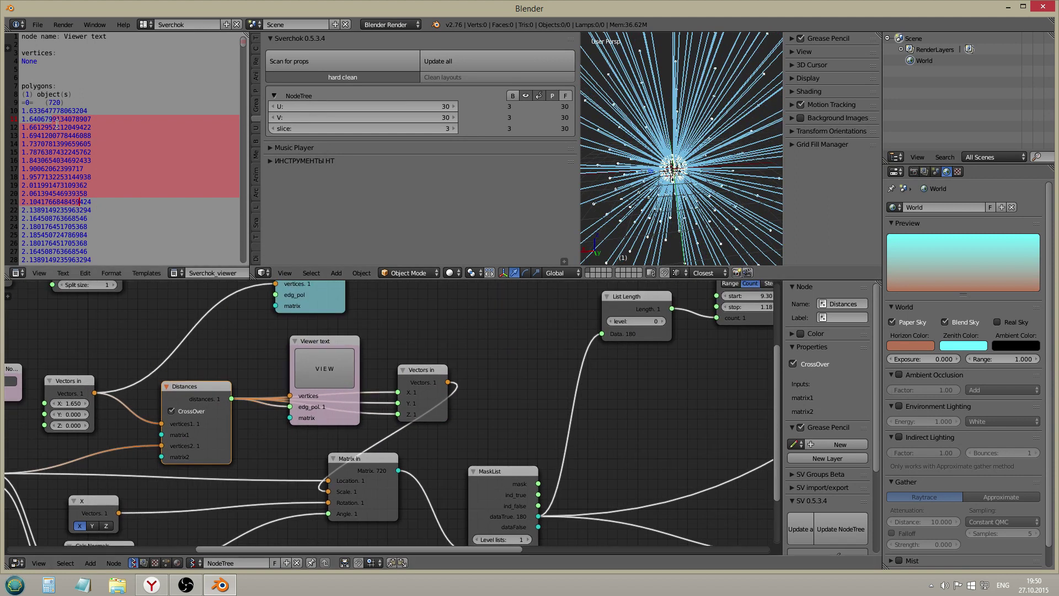
scroll(68, 227, down, 11)
scroll(68, 226, down, 20)
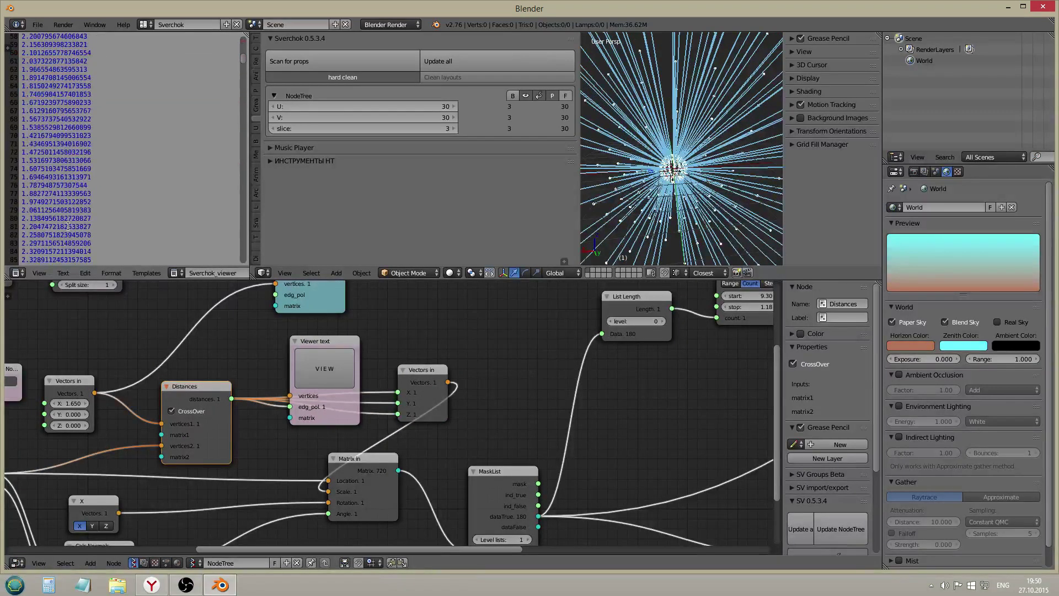
drag(320, 422, 462, 339)
- Add a number Math node on the link between Distances and the second Vectors in
key(shift+a)
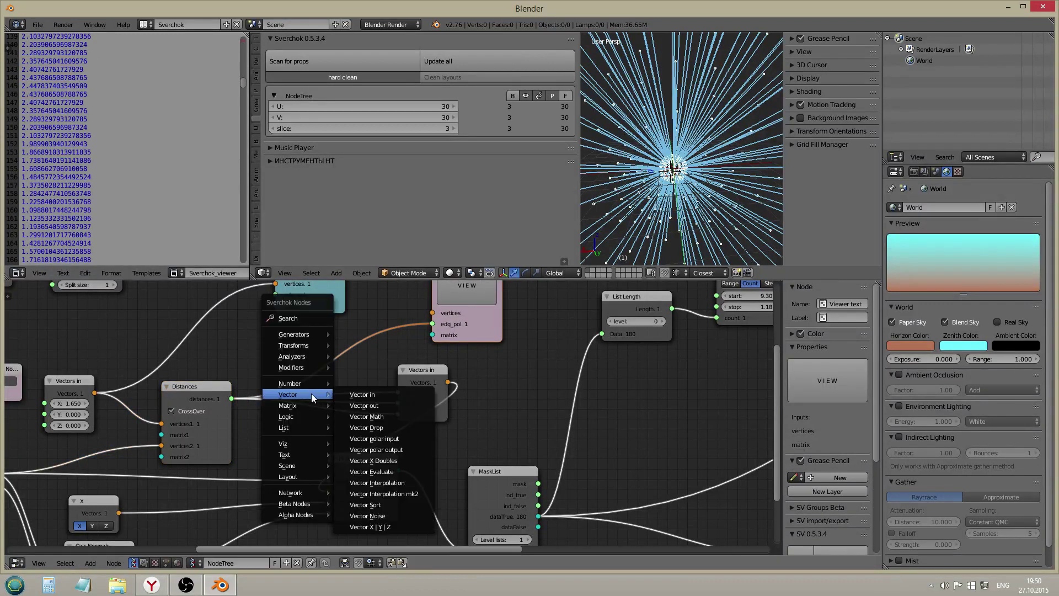
mouse_move(305, 383)
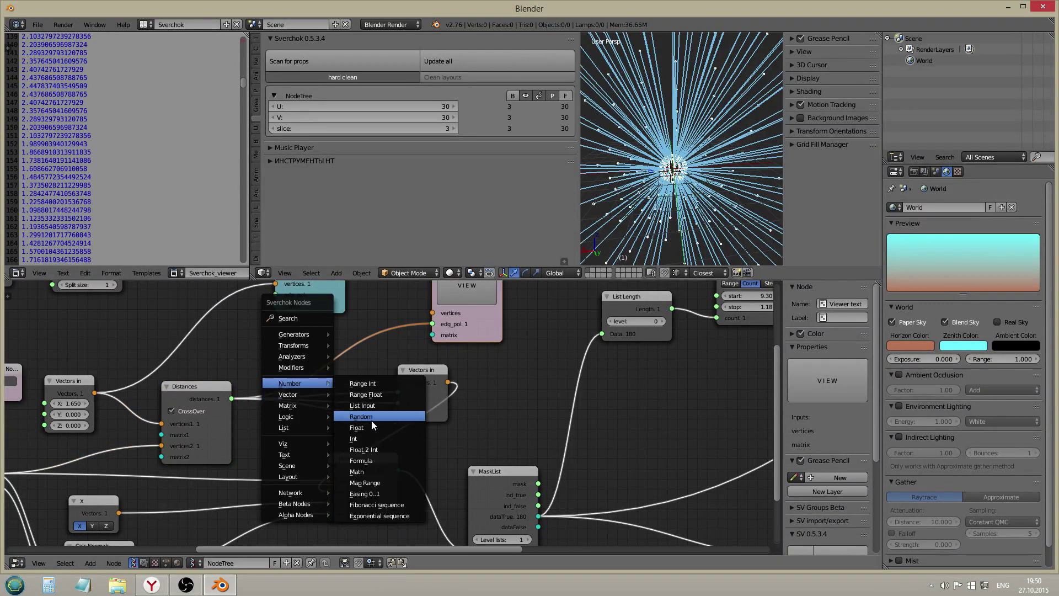
click(358, 471)
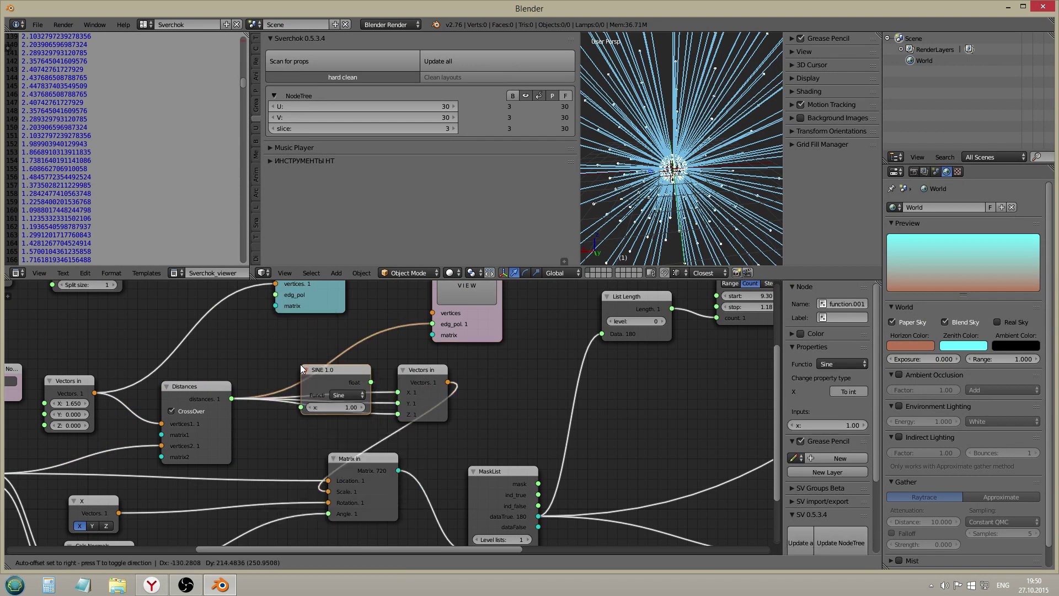
click(309, 376)
- Set the Math node to division (/) with y at 10, feeding its result to X, Y and Z of the second Vectors in
click(351, 406)
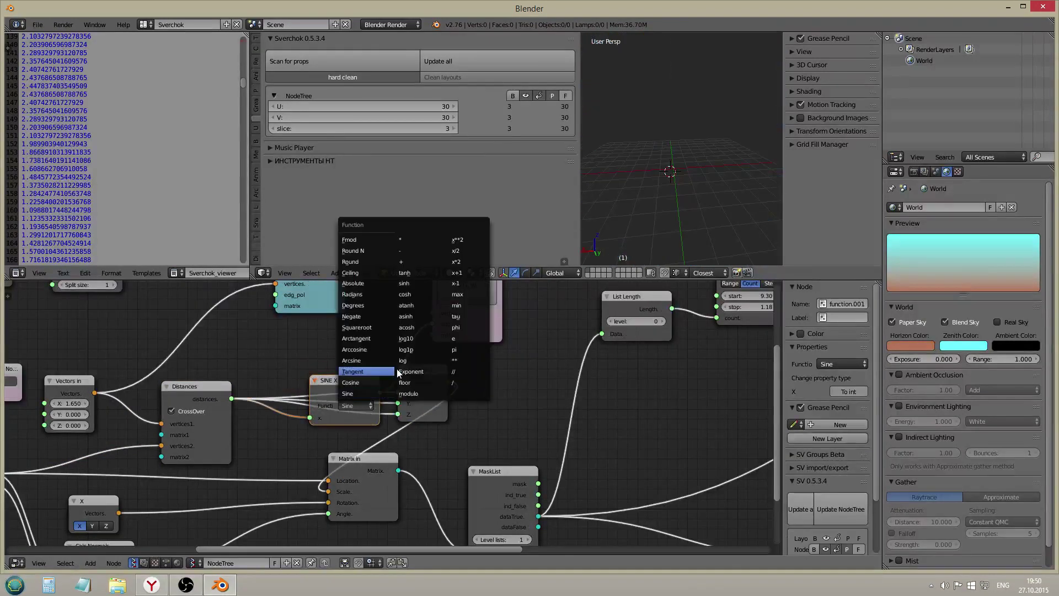
click(460, 381)
drag(341, 386, 397, 414)
click(319, 414)
text(10)
key(Return)
scroll(666, 164, up, 3)
scroll(667, 165, up, 3)
scroll(624, 173, down, 2)
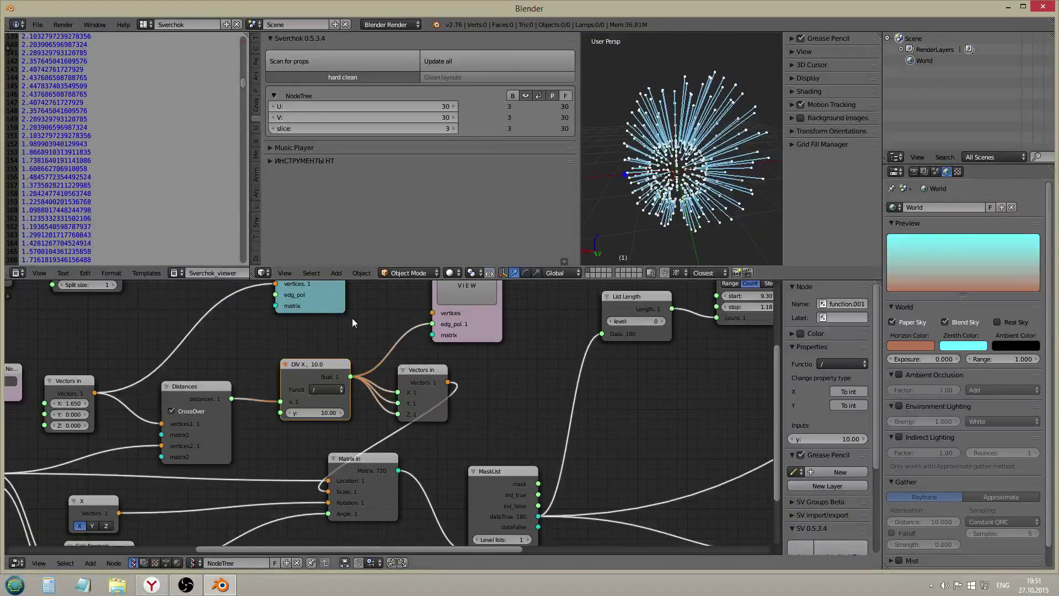
- Move the attractor point to X -1.260 and Y -1.260 in the first Vectors in, and inspect the line lengths
drag(70, 403, 6, 403)
drag(69, 414, 46, 414)
middle_drag(633, 214, 624, 228)
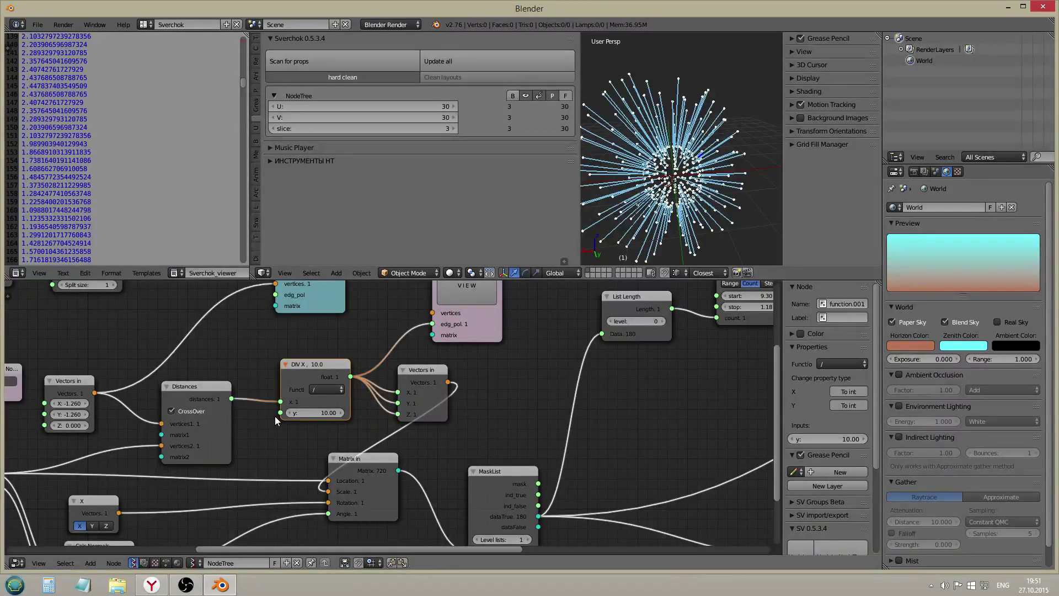
- Add another number Math node with the Sine function beside the second Vectors in
scroll(291, 433, down, 1)
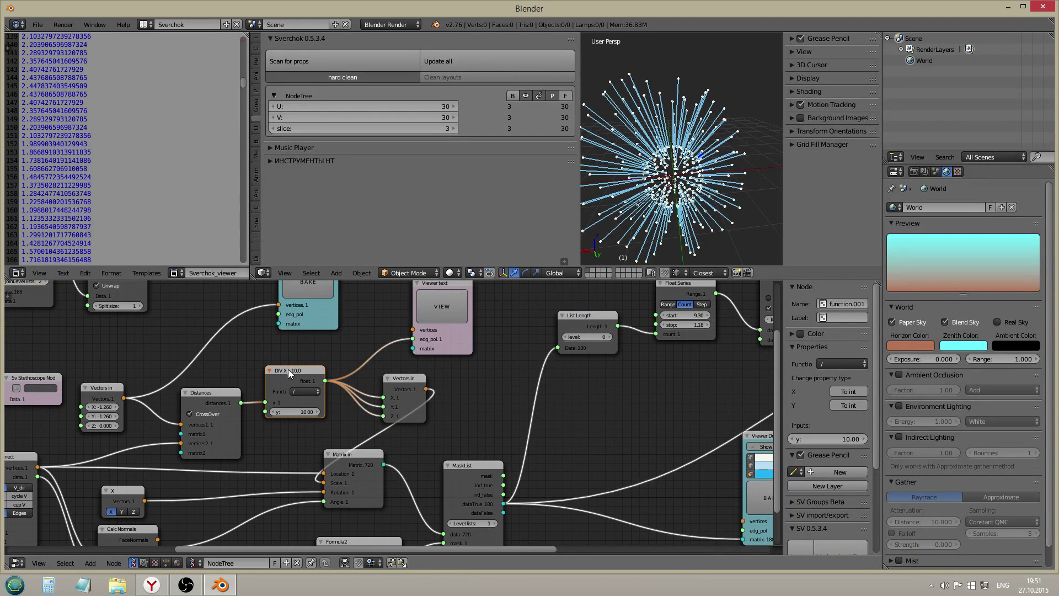
key(shift+a)
mouse_move(309, 406)
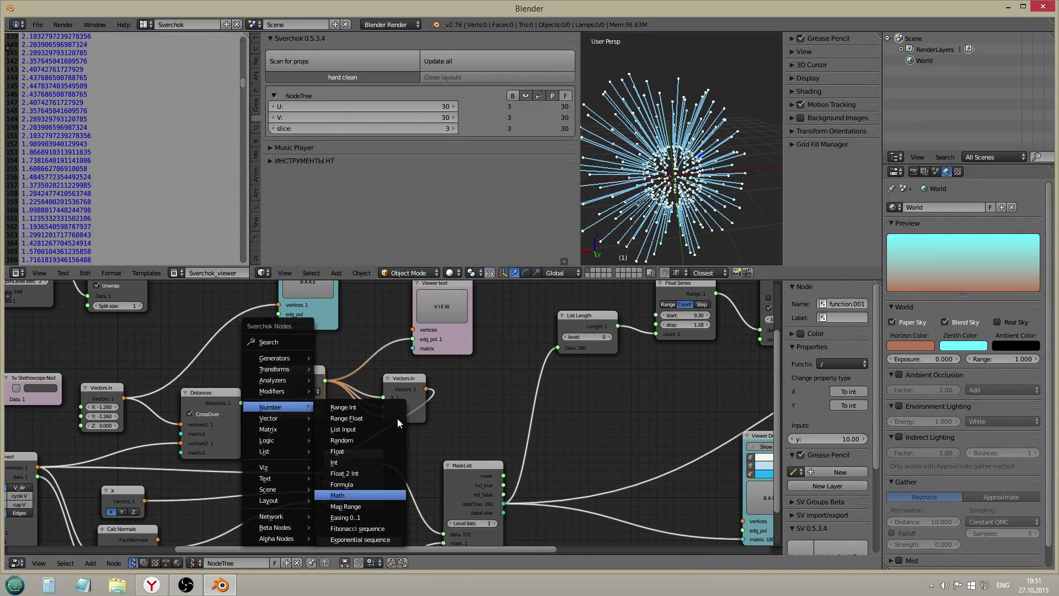
click(349, 494)
click(464, 372)
scroll(349, 399, up, 1)
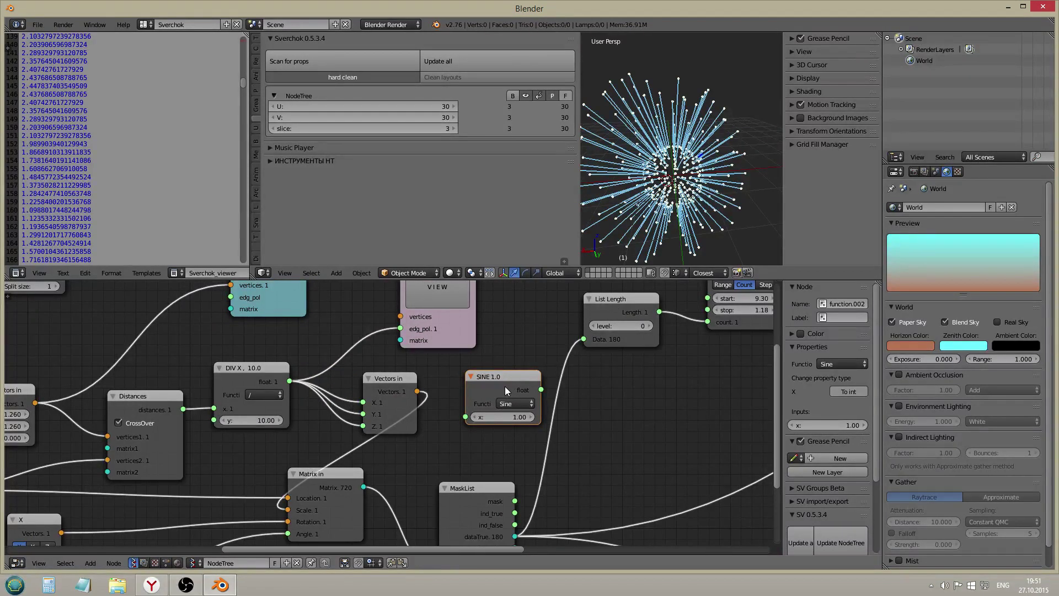
- Make room between Distances and the division node, insert the Sine node on their link and update the node tree
drag(236, 373, 293, 381)
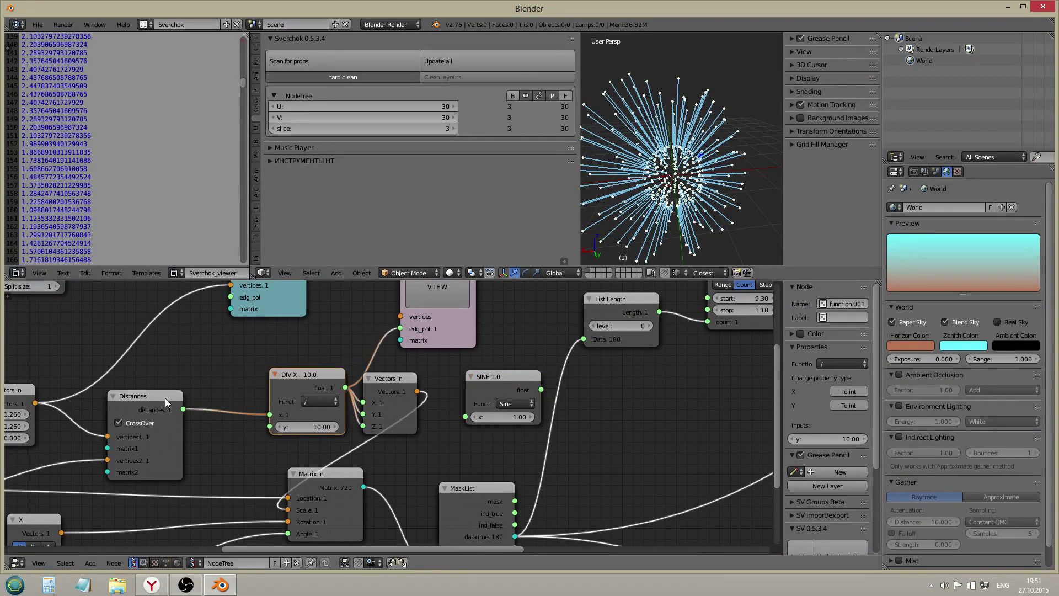
drag(165, 398, 142, 397)
drag(496, 377, 235, 371)
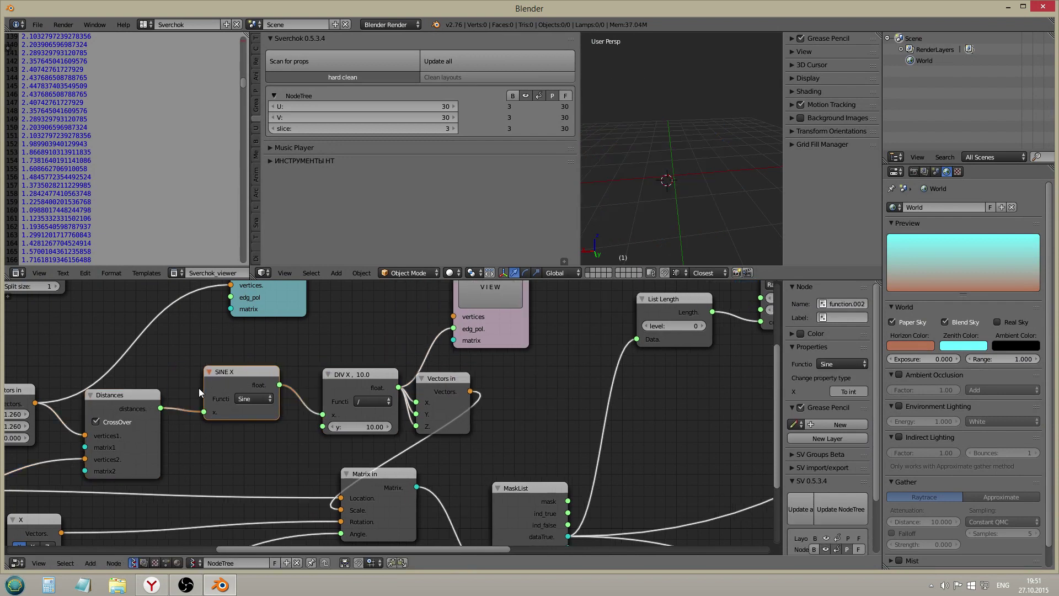
click(839, 509)
scroll(698, 174, up, 3)
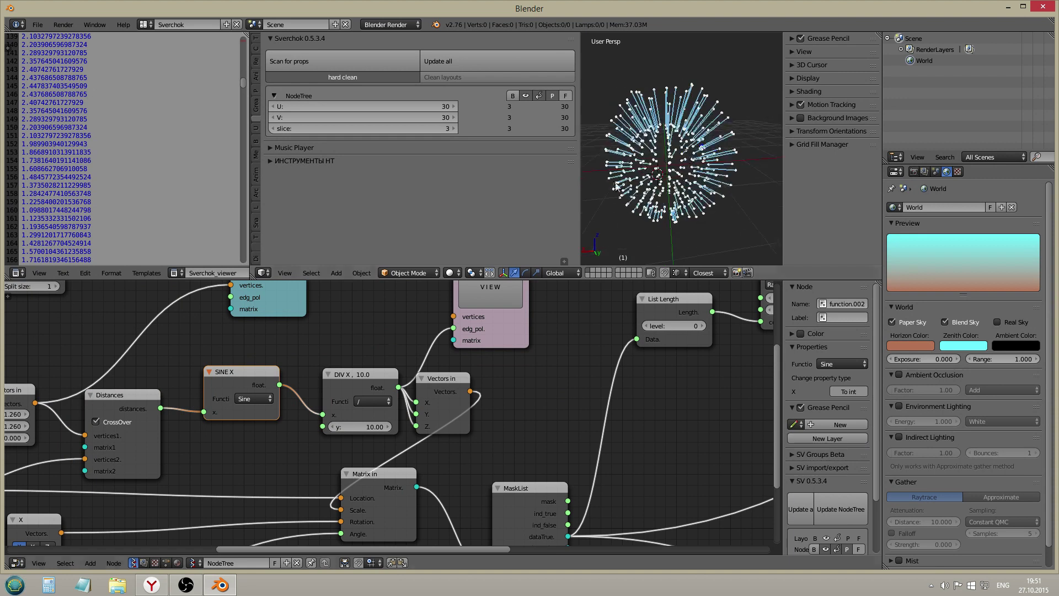
middle_drag(629, 182, 612, 221)
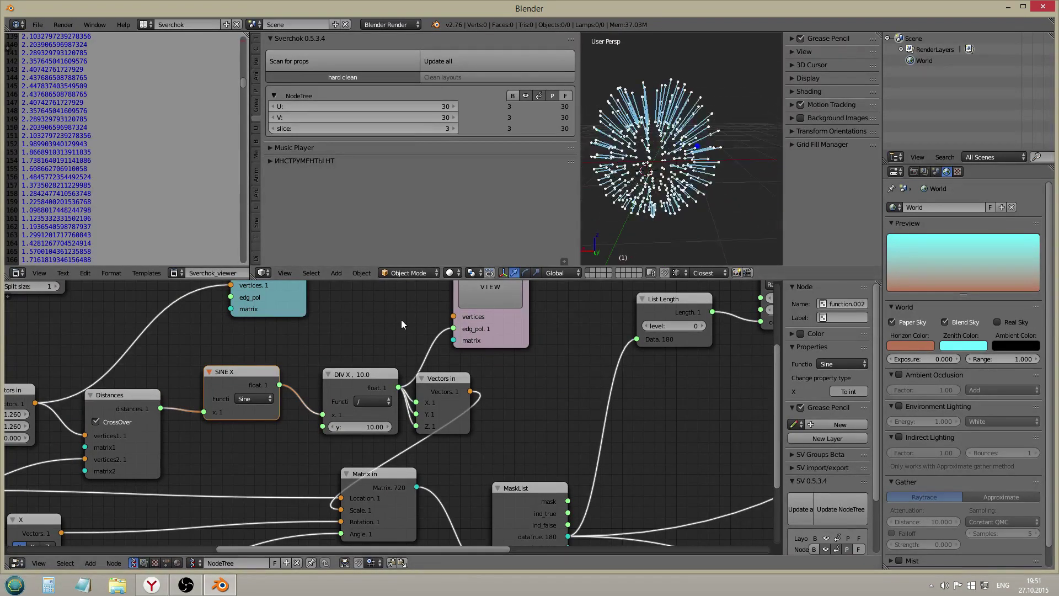
- Try attractor Y values of -2.610 and 0.600 in the first Vectors in, ending at X 0.660 and Y 0.180
scroll(386, 419, down, 1)
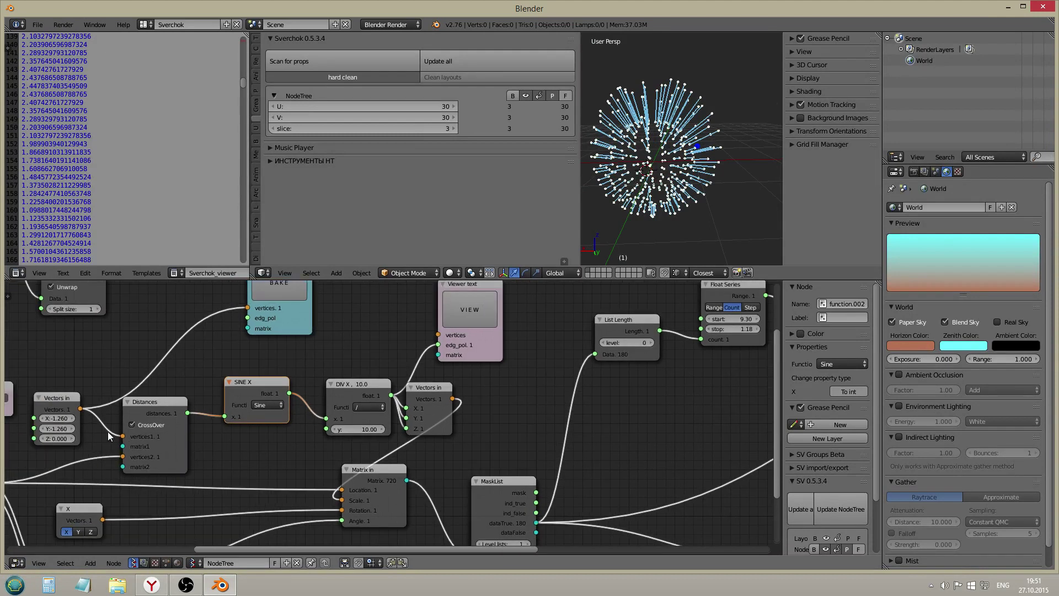
middle_drag(190, 418, 291, 427)
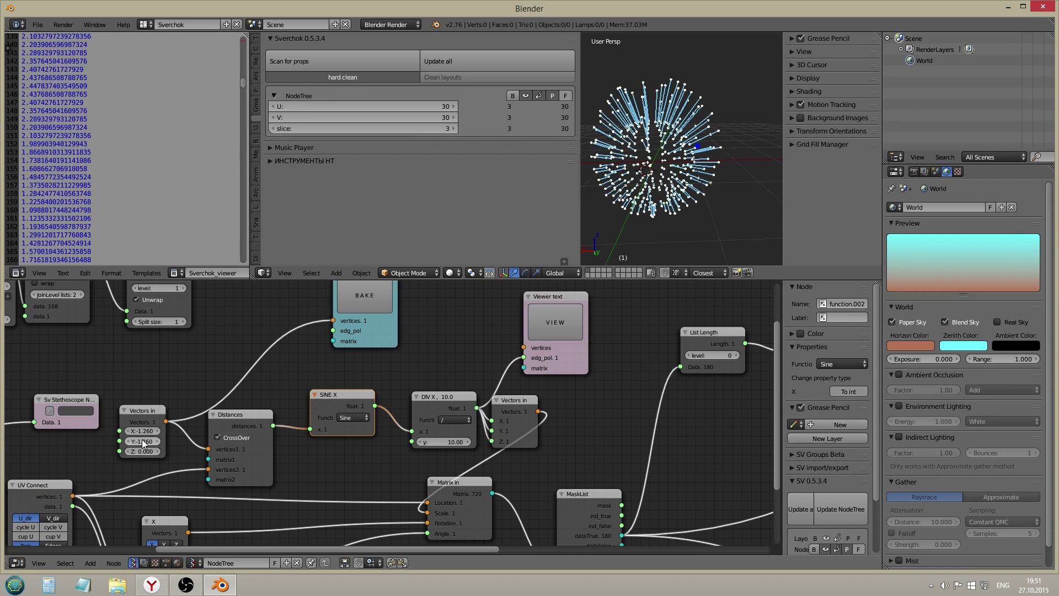
drag(142, 441, 72, 441)
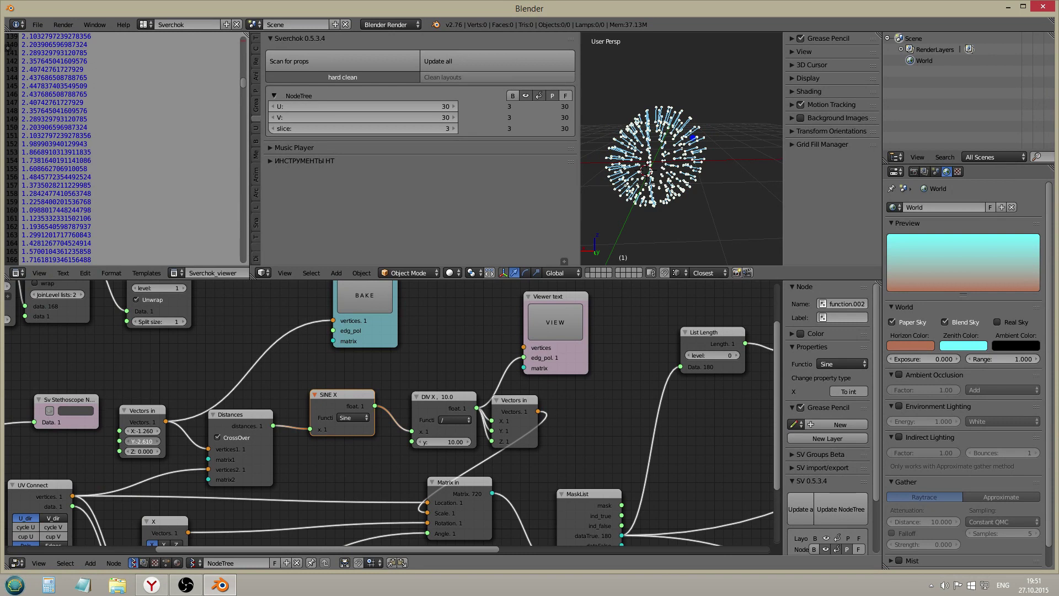
drag(71, 442, 240, 441)
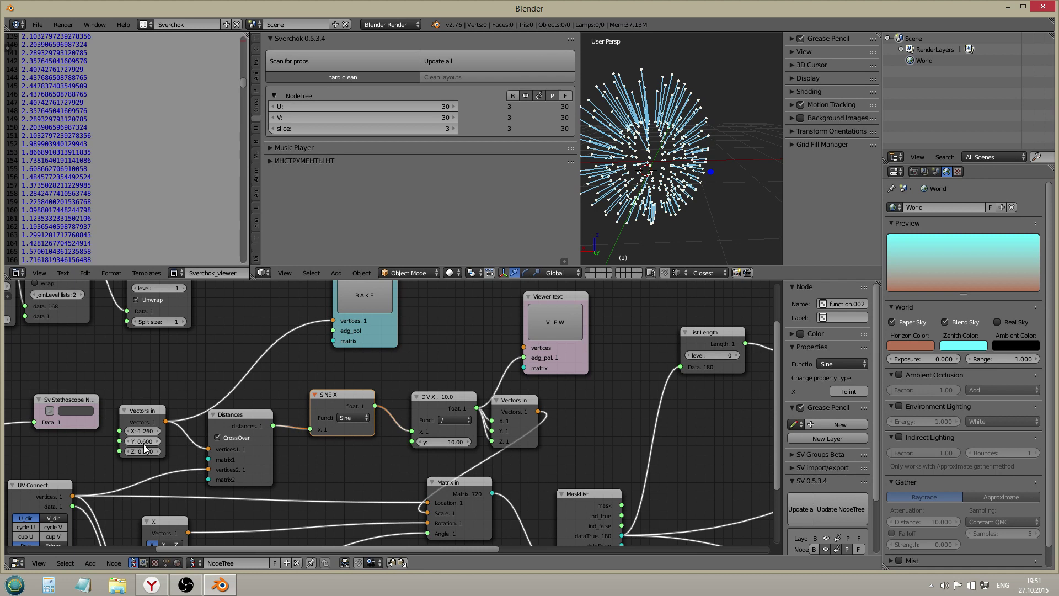
drag(142, 441, 174, 441)
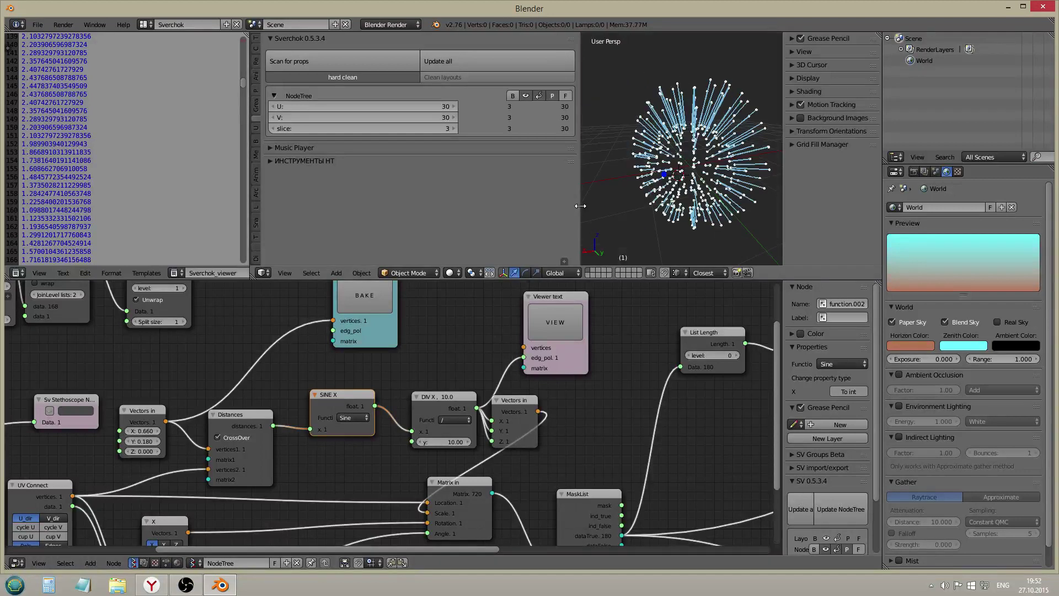
- Widen the 3D view over the Sverchok tool shelf area and frame the whole sphere of lines
drag(580, 206, 309, 205)
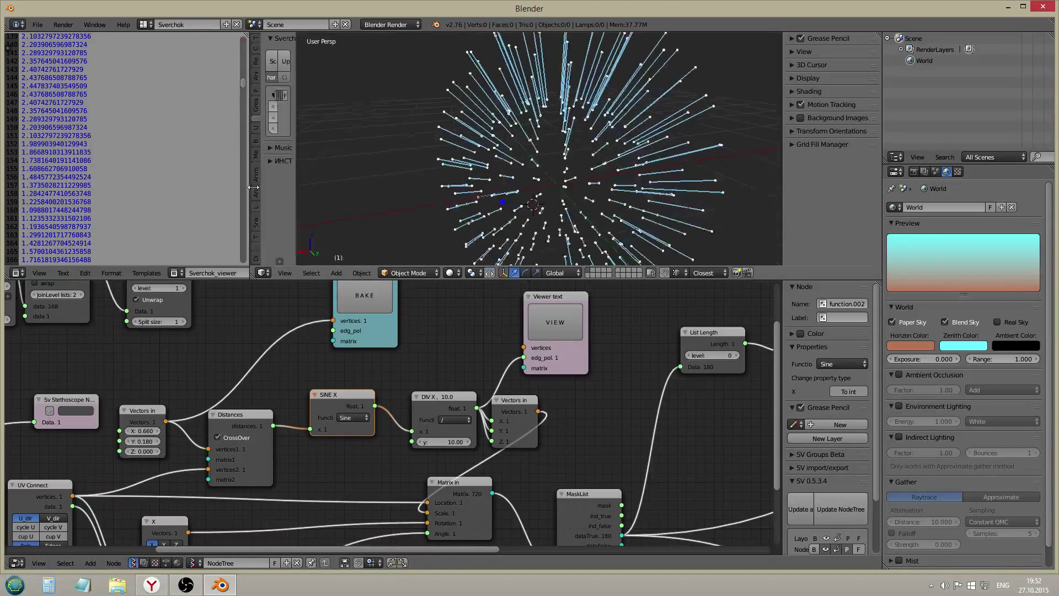
scroll(520, 150, down, 4)
middle_drag(454, 198, 522, 223)
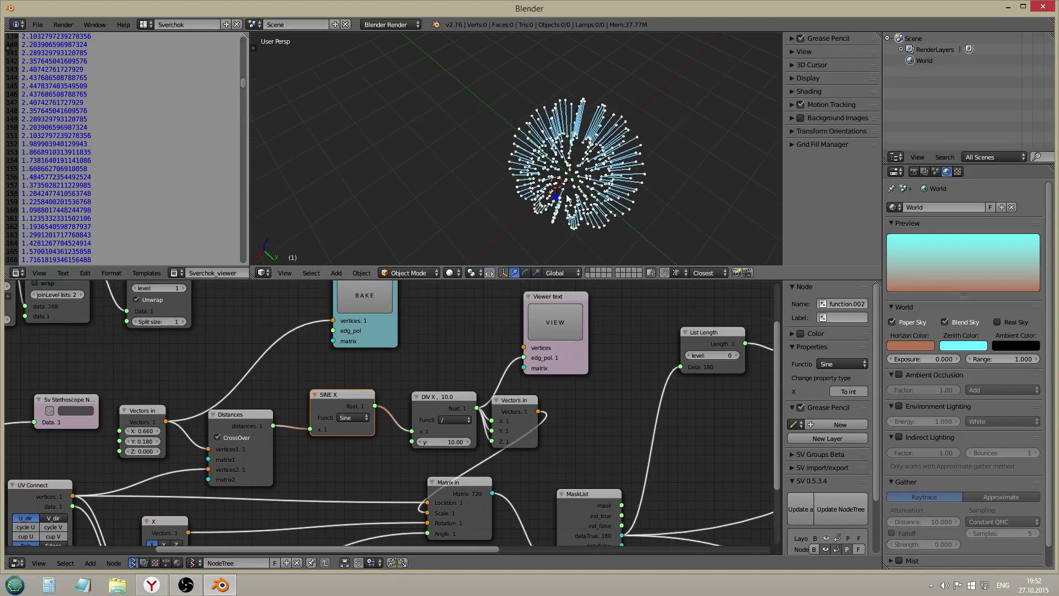
- Move the Stethoscope node above the Sphere node and add a scene Objects in node beside it
key(shift+a)
scroll(145, 445, down, 1)
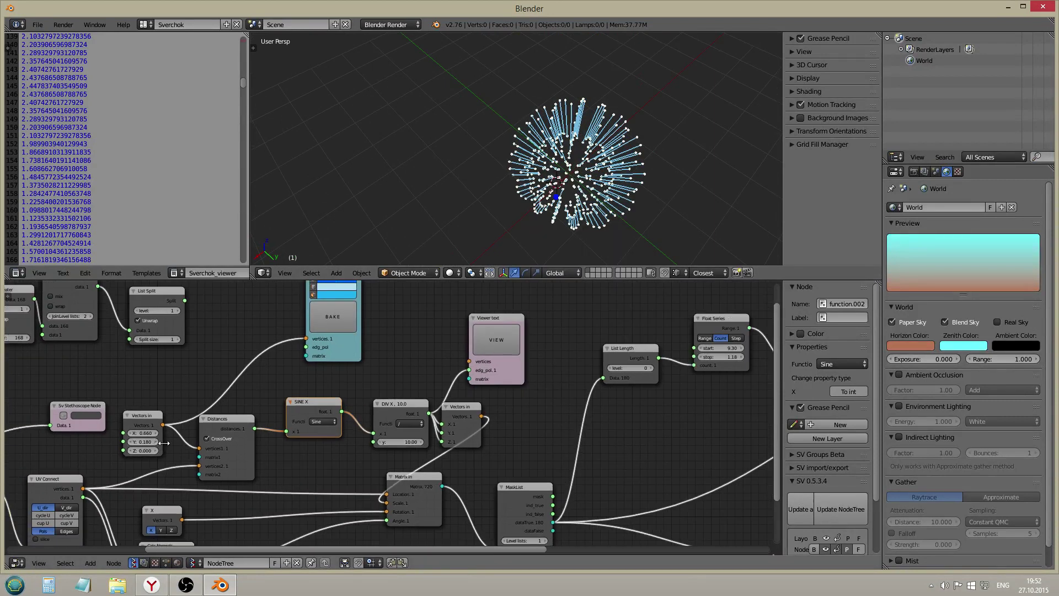
middle_drag(101, 422, 491, 407)
drag(482, 417, 337, 404)
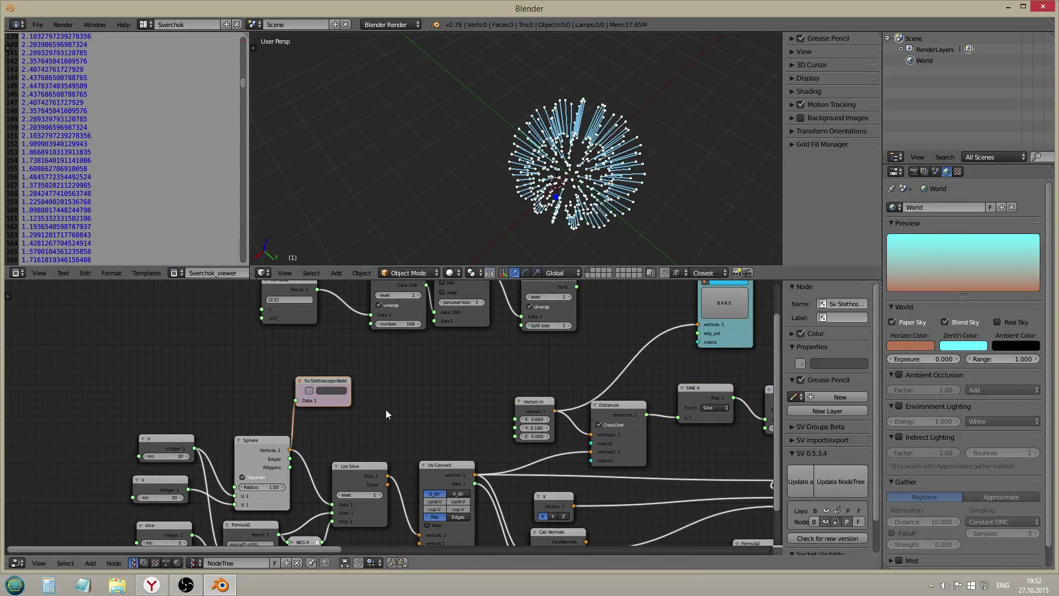
key(shift+a)
mouse_move(369, 493)
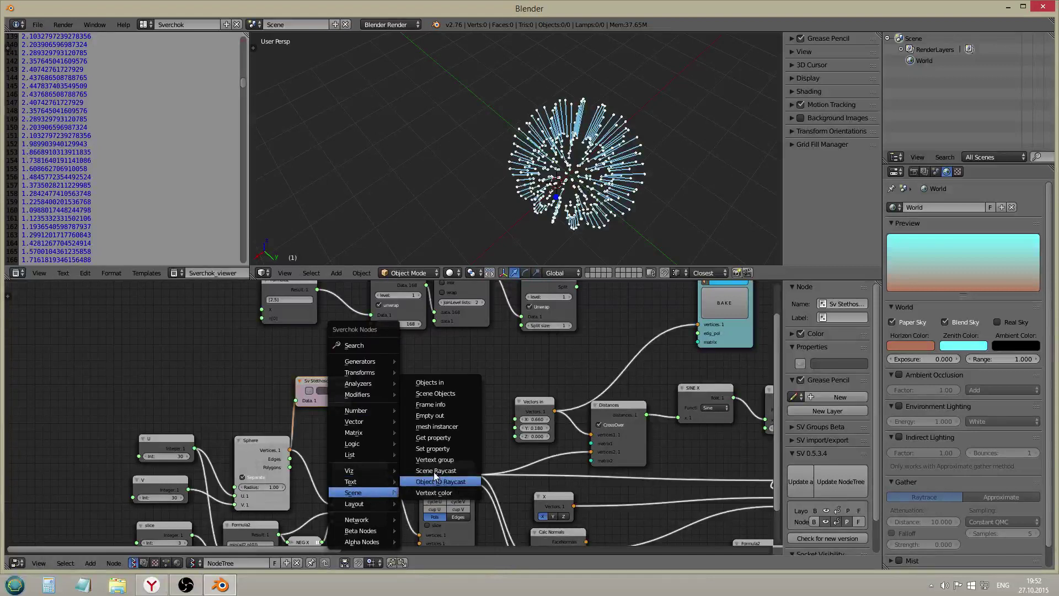
click(429, 382)
click(405, 378)
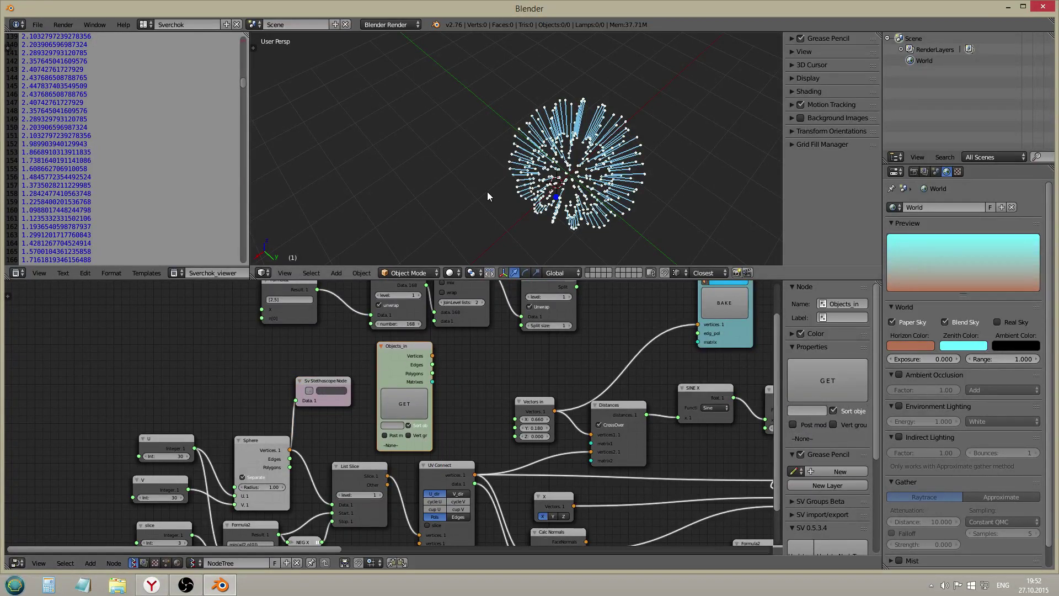
- Add an Empty to the scene and move it beside the sphere, to about X 1.77, Y -1.51, Z -0.31
key(shift+a)
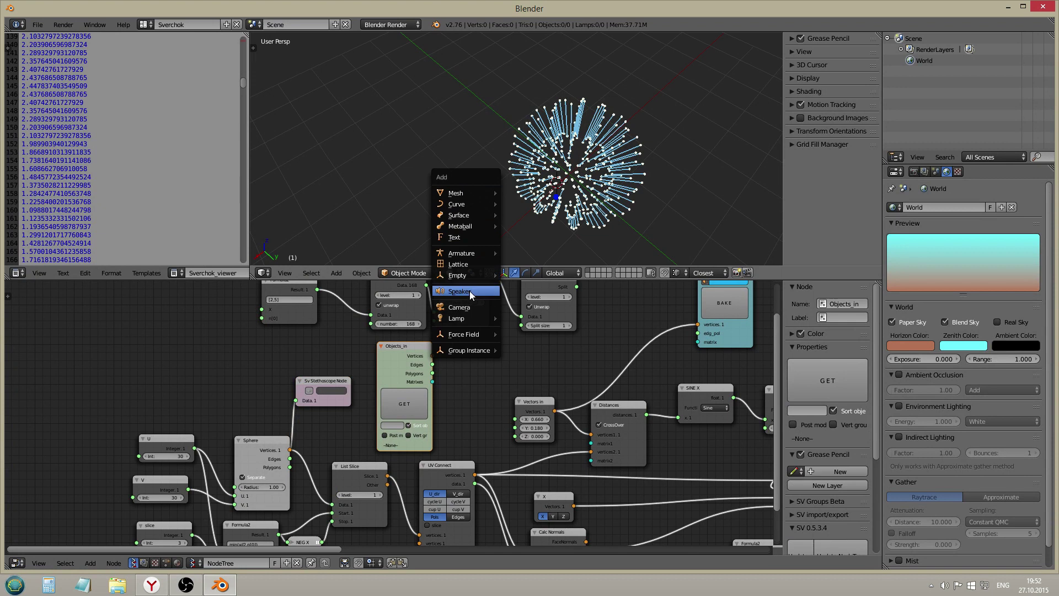
mouse_move(467, 275)
click(524, 276)
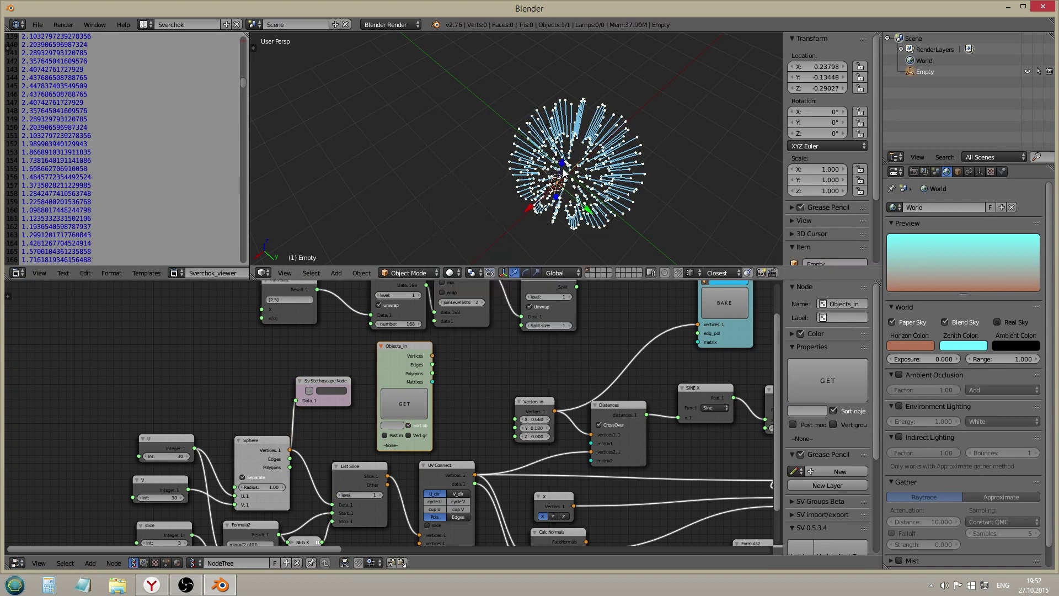
key(g)
click(491, 184)
- Load the Empty into Objects in and connect its Matrixes output to a new Matrix out node
click(398, 406)
scroll(457, 378, up, 1)
key(shift+a)
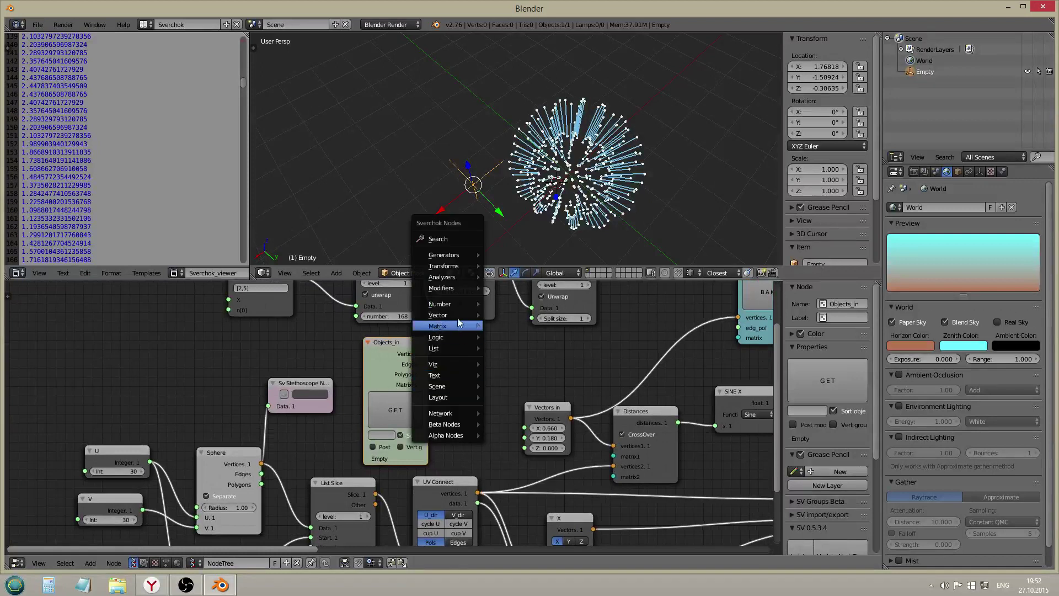
mouse_move(455, 325)
click(511, 335)
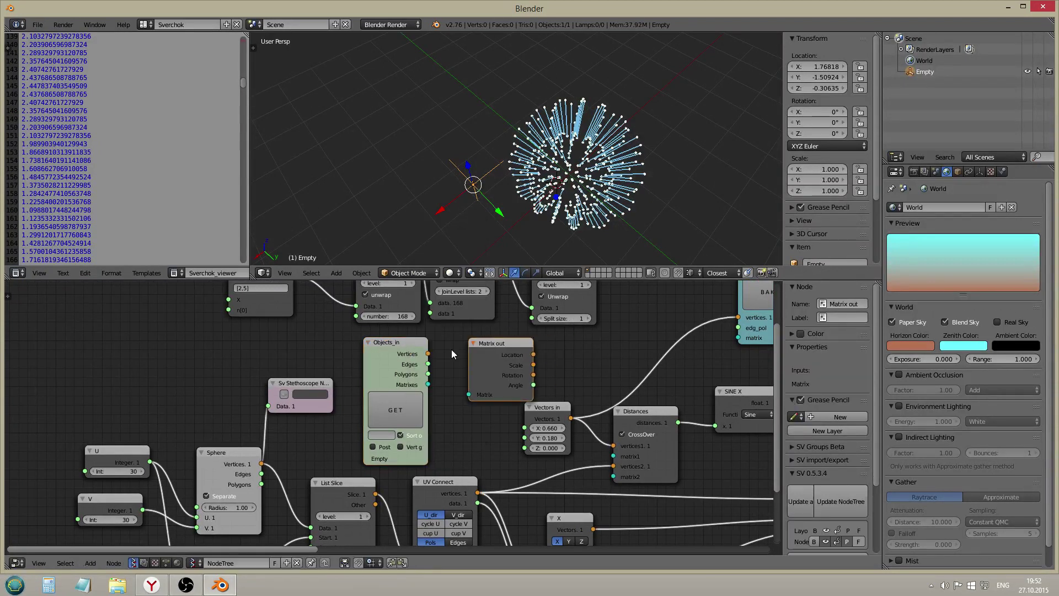
drag(428, 384, 469, 395)
- Replace the first Vectors in with Matrix out's Location, feeding the Viewer Draw2 vertices and Distances vertices1, and delete the old node
drag(497, 359, 737, 317)
middle_drag(712, 330, 605, 386)
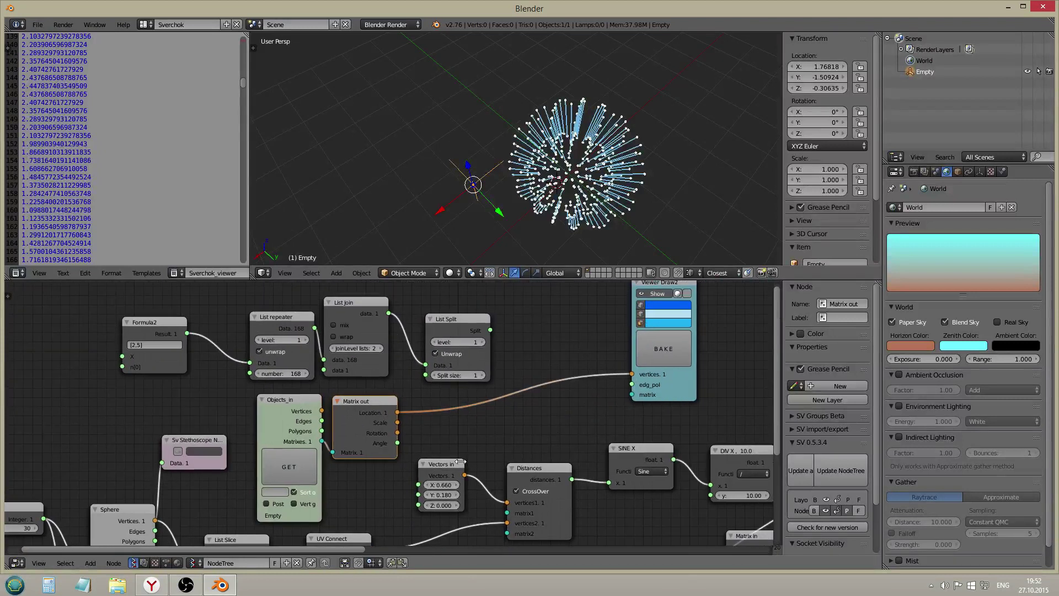
click(455, 459)
drag(398, 412, 506, 502)
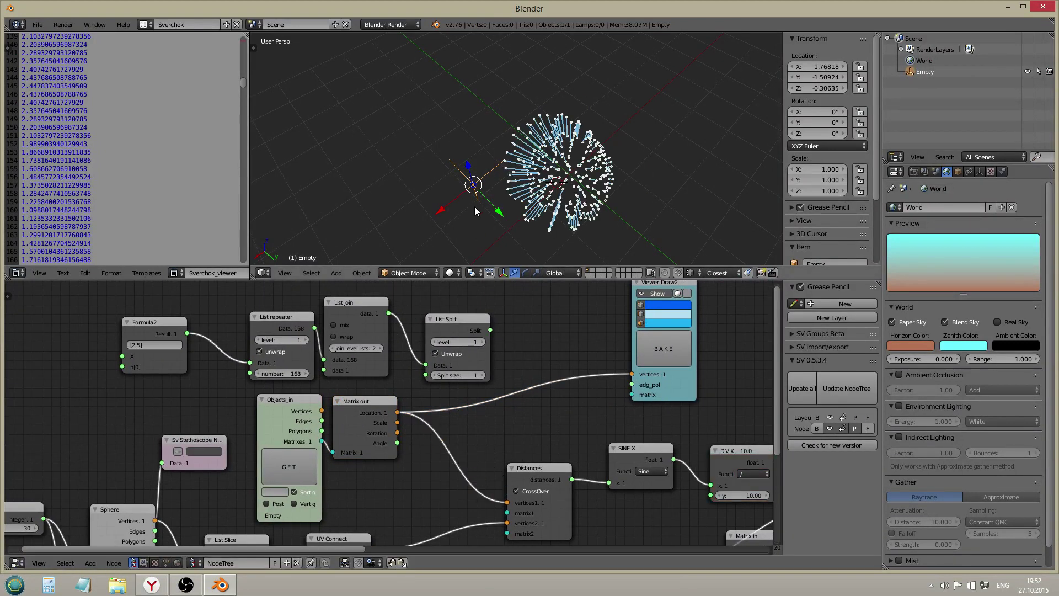
- Maximize the 3D view and examine the lengths of the lines around the Empty from closer up
key(ctrl+space)
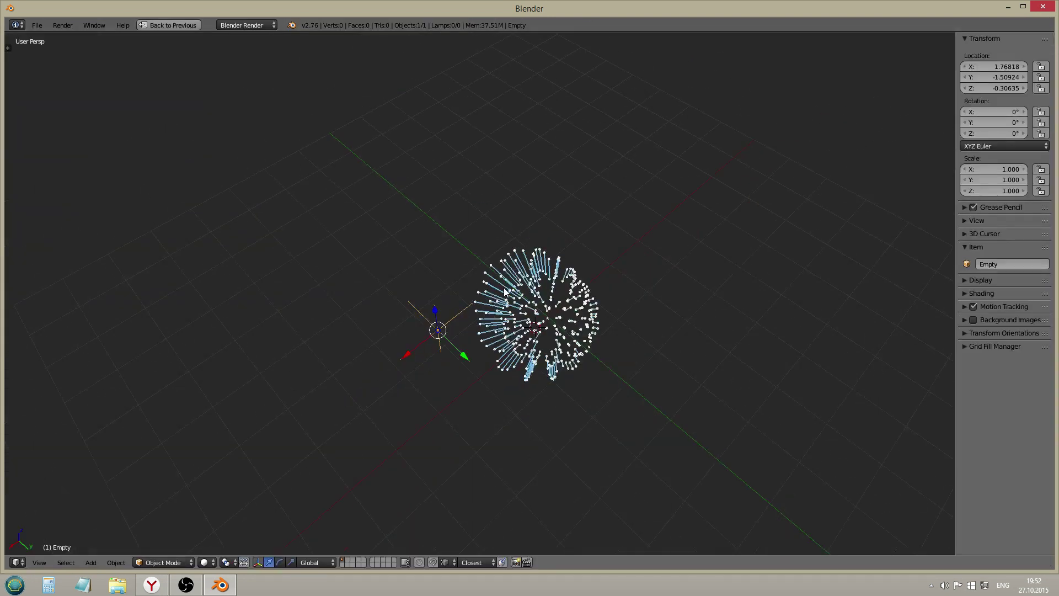
key(ctrl+s)
key(Escape)
scroll(457, 333, up, 4)
middle_drag(524, 325, 485, 310)
scroll(485, 312, up, 2)
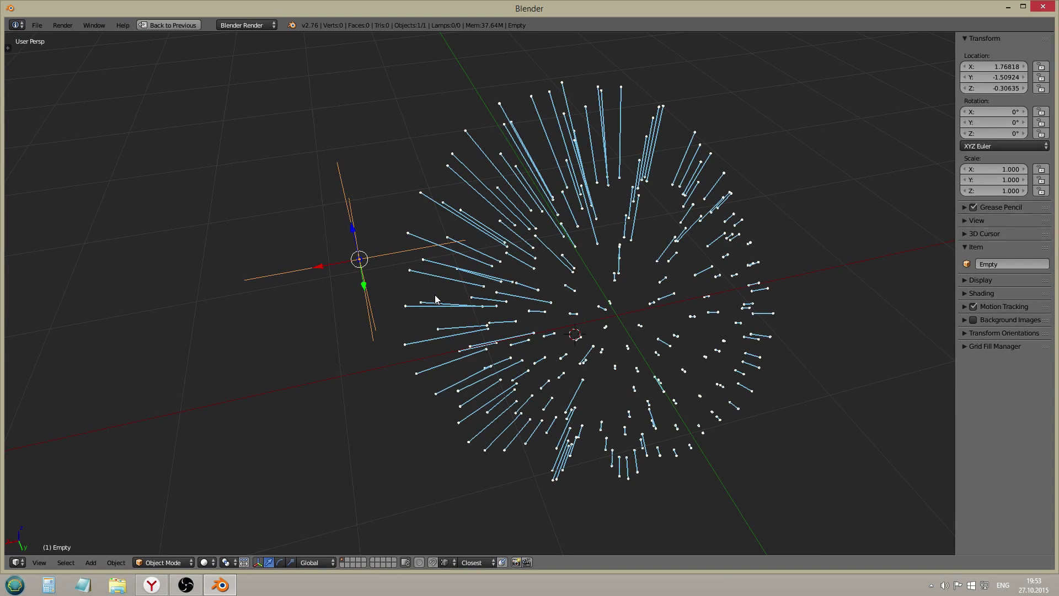
- Play the animation while moving the Empty inside the ball of lines, to about X -0.04, Y -0.36, Z 0, and restore the split layout
key(ctrl+s)
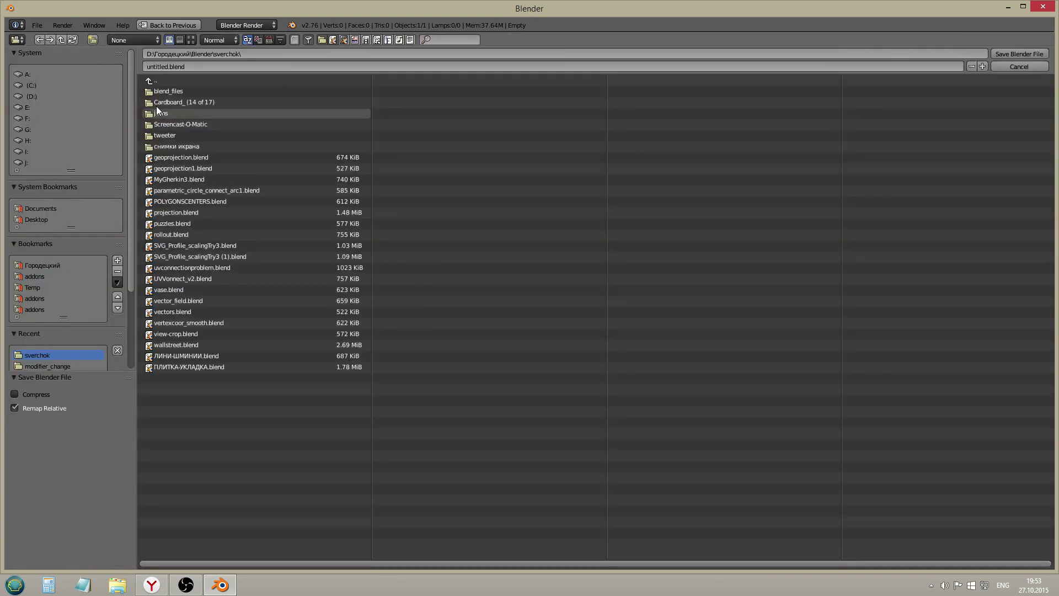
key(Escape)
scroll(444, 292, down, 3)
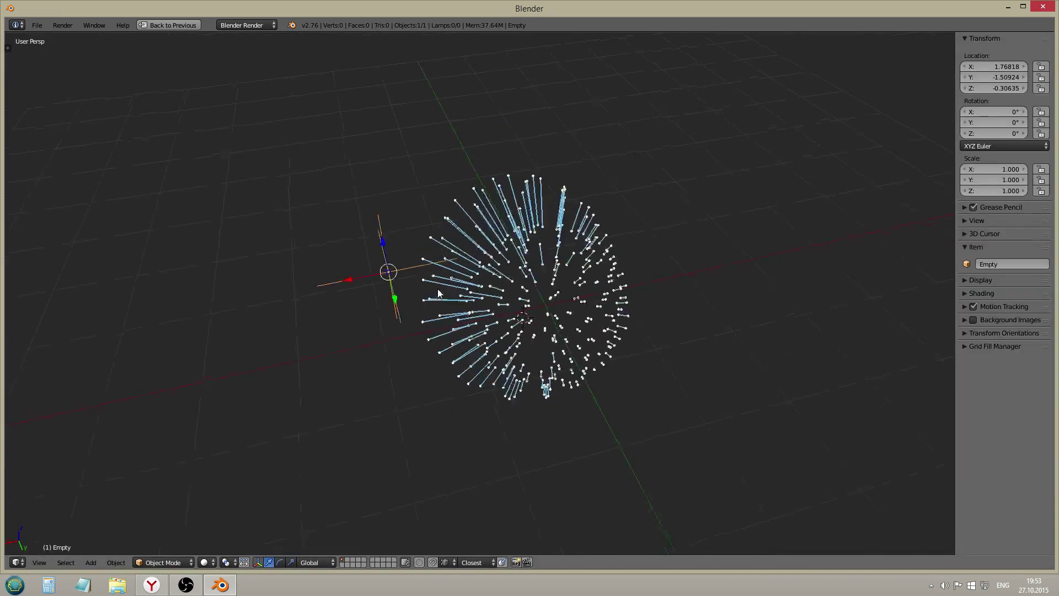
middle_drag(444, 292, 465, 302)
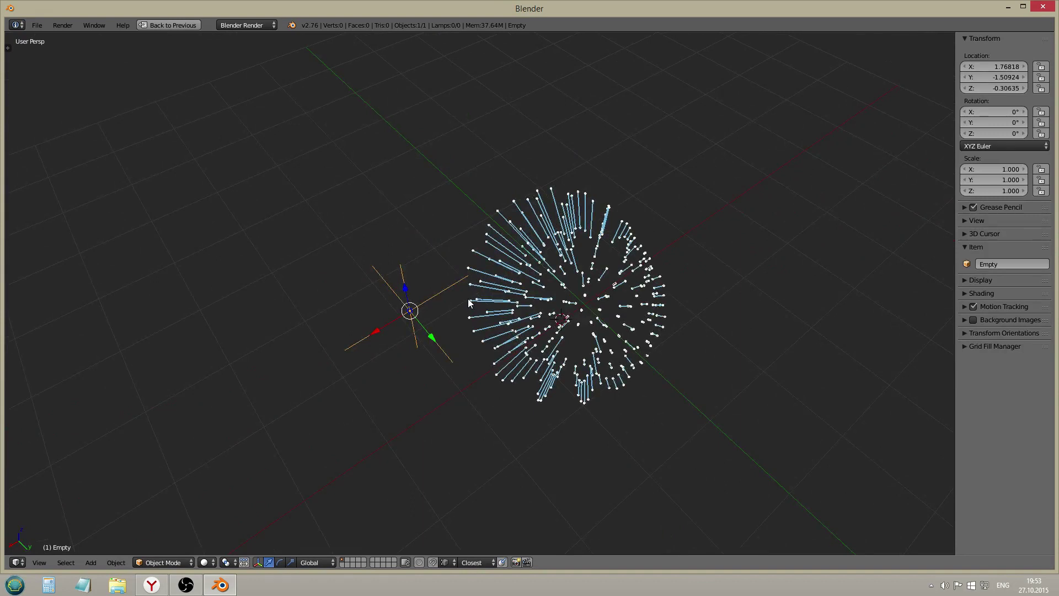
key(alt+a)
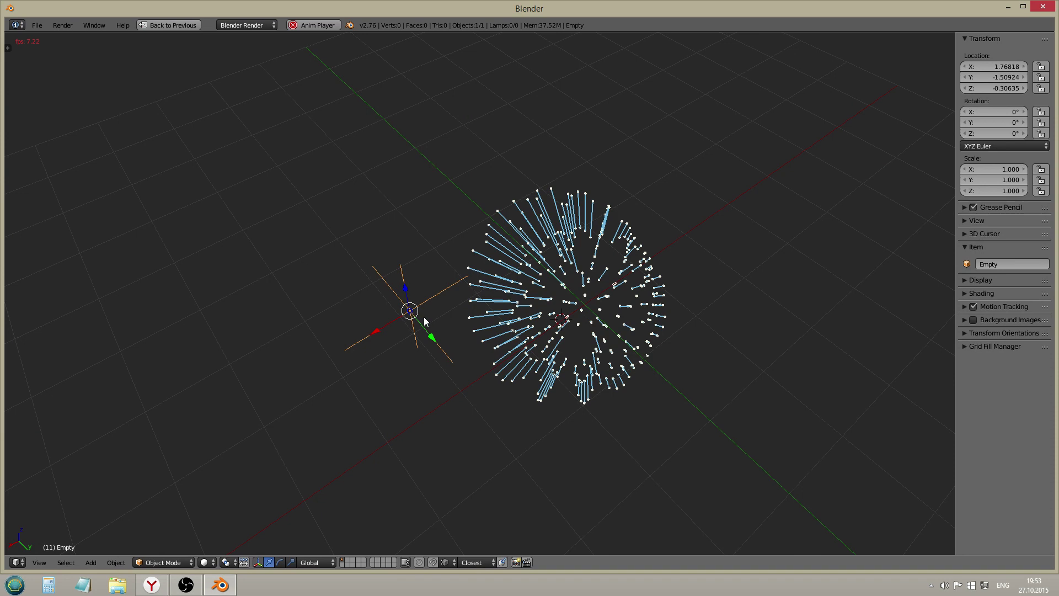
key(g)
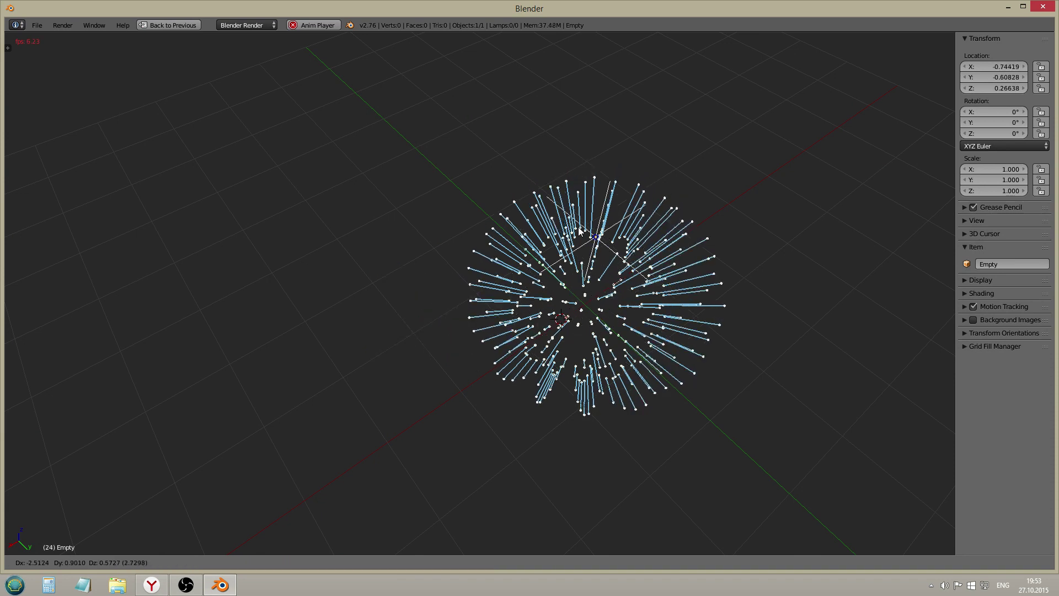
click(646, 379)
middle_drag(646, 380, 604, 231)
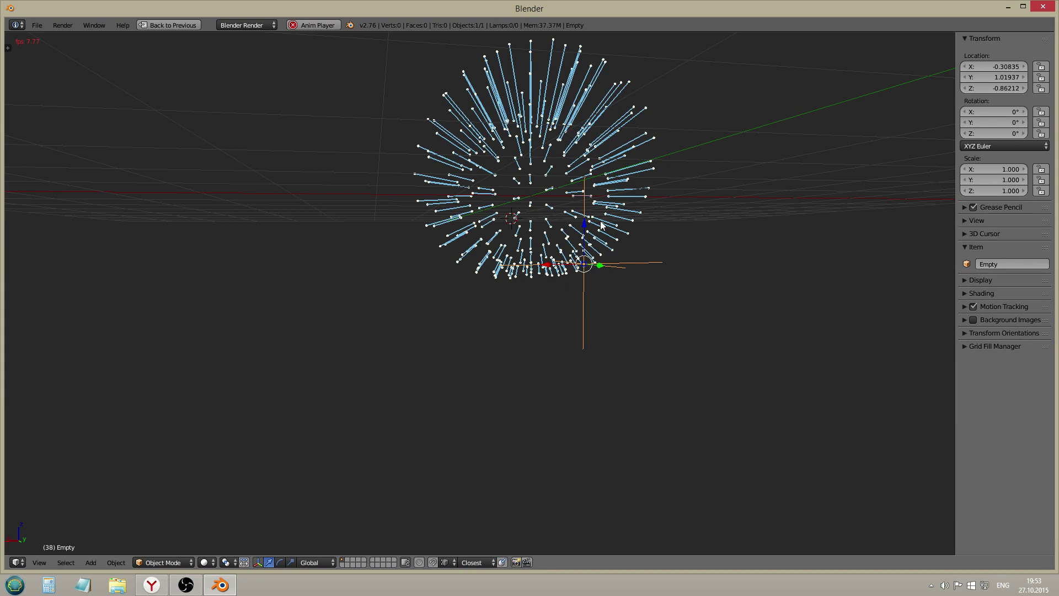
key(ctrl+Up)
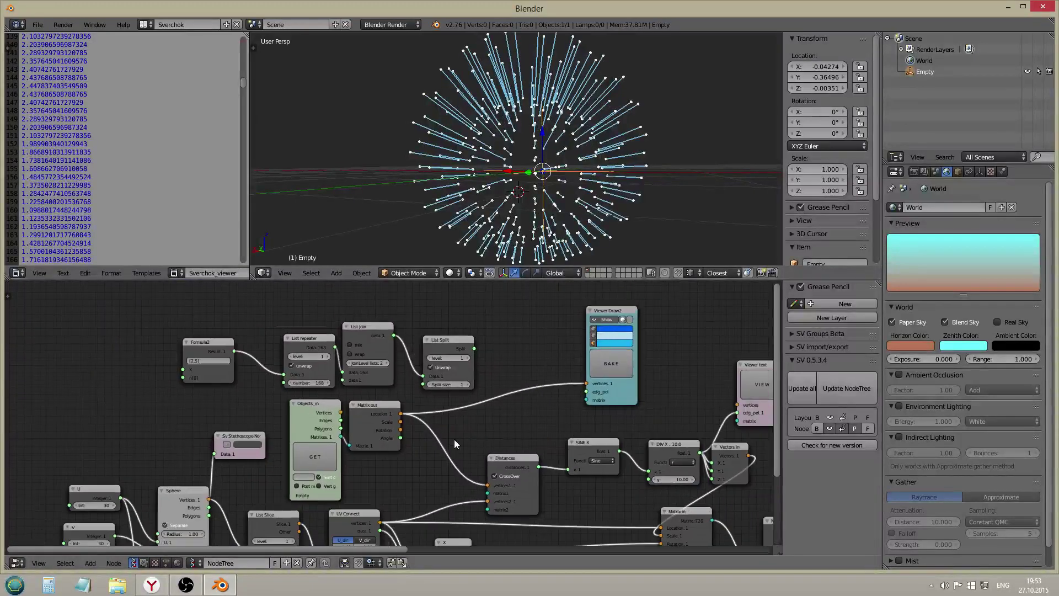
- Move the Line node up to clear some space and add a Cylinder generator node beside it
scroll(454, 444, down, 2)
middle_drag(645, 445, 408, 402)
middle_drag(744, 435, 436, 429)
scroll(527, 408, up, 2)
middle_drag(553, 372, 447, 407)
scroll(496, 373, up, 3)
drag(459, 353, 455, 328)
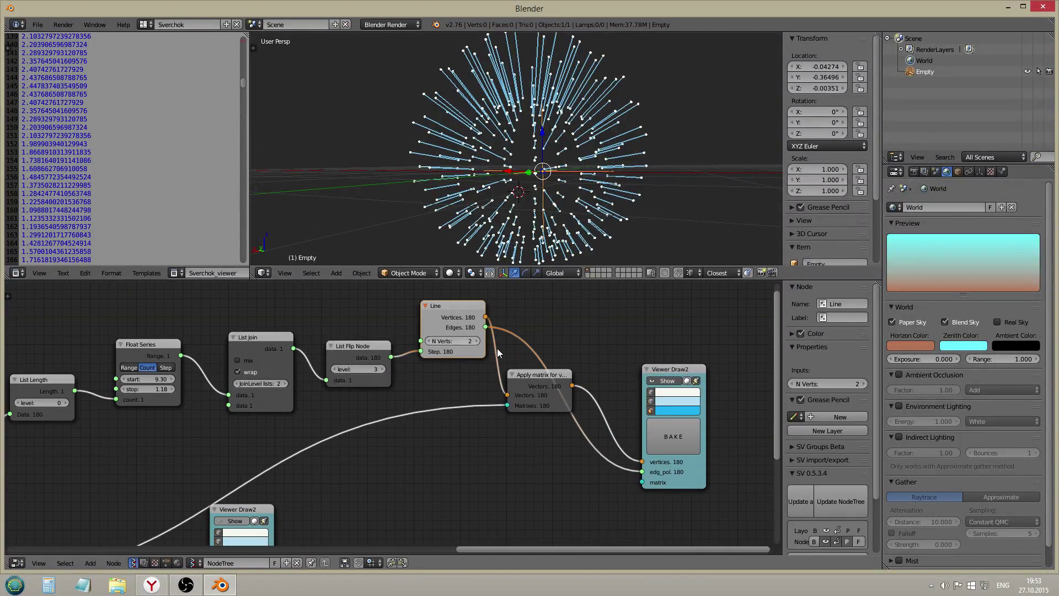
key(shift+a)
mouse_move(485, 327)
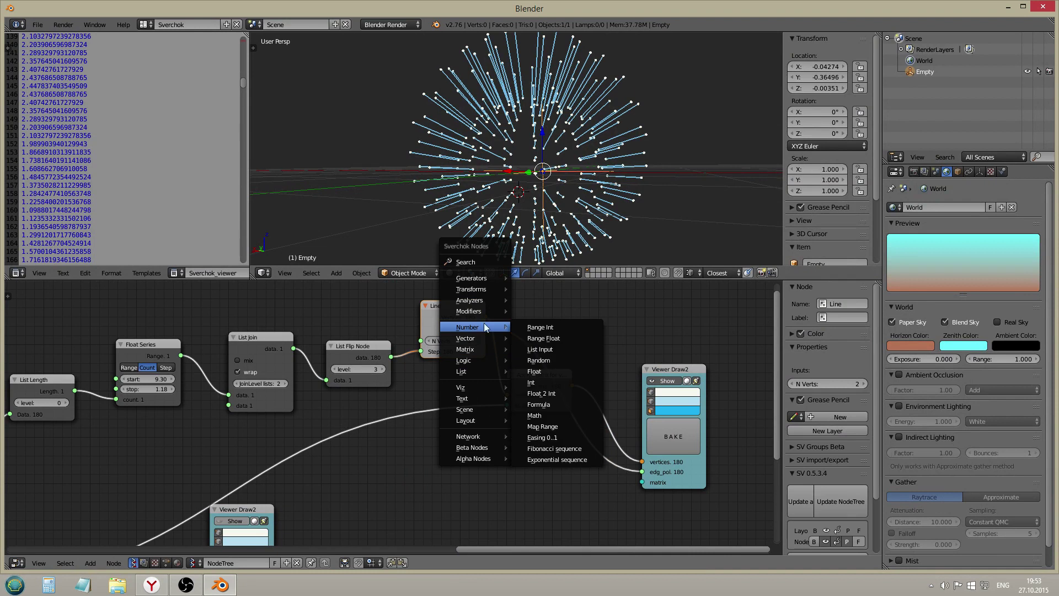
mouse_move(480, 278)
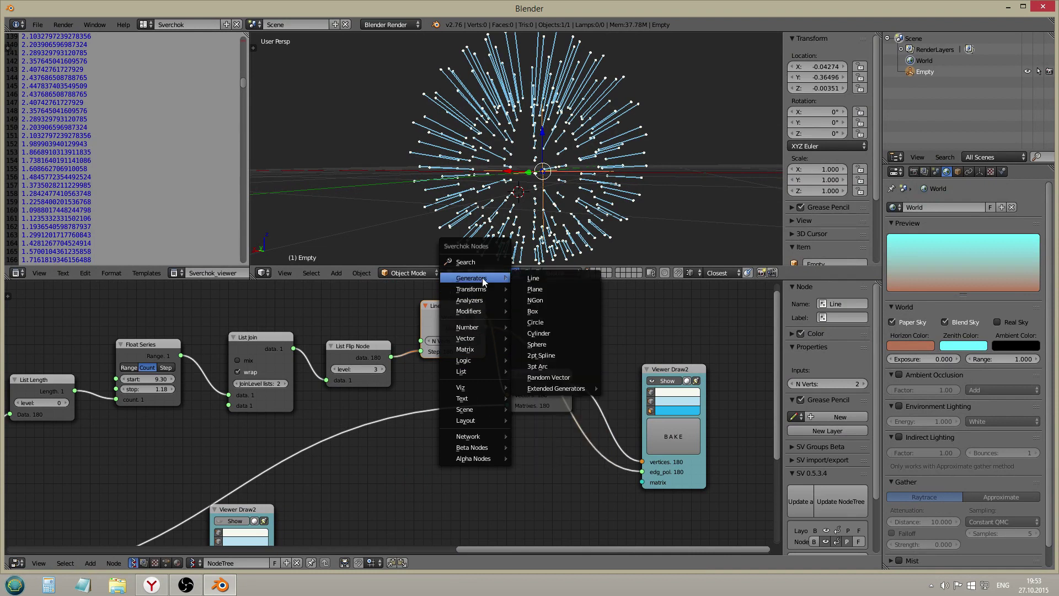
click(546, 333)
click(574, 540)
middle_drag(584, 367, 580, 440)
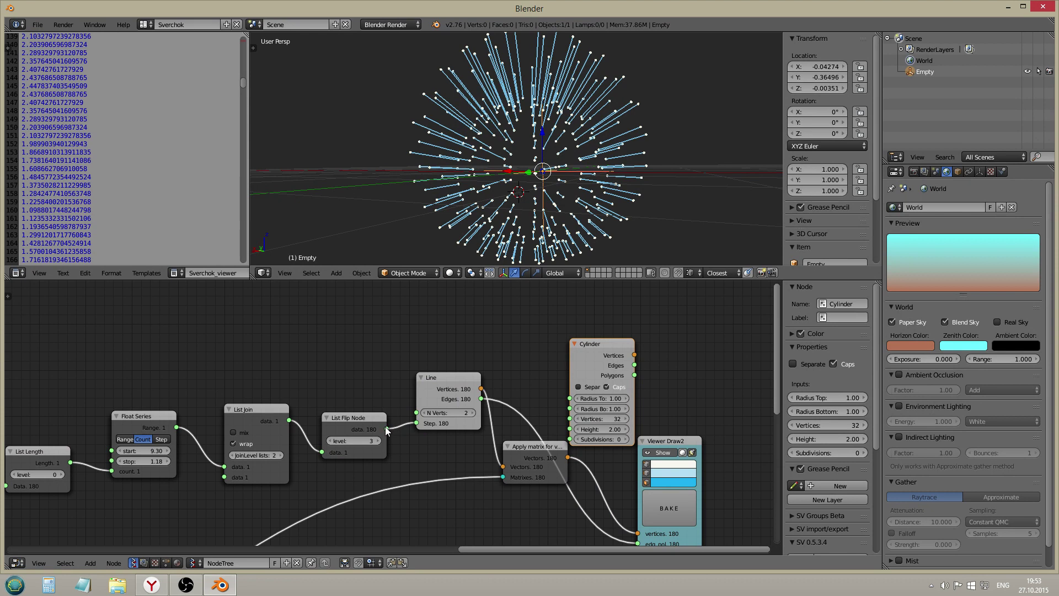
- Move the Viewer text node beside the Line node and feed List Flip Node's data output into its edg_pol input
scroll(385, 428, down, 5)
drag(49, 449, 500, 352)
scroll(462, 392, up, 3)
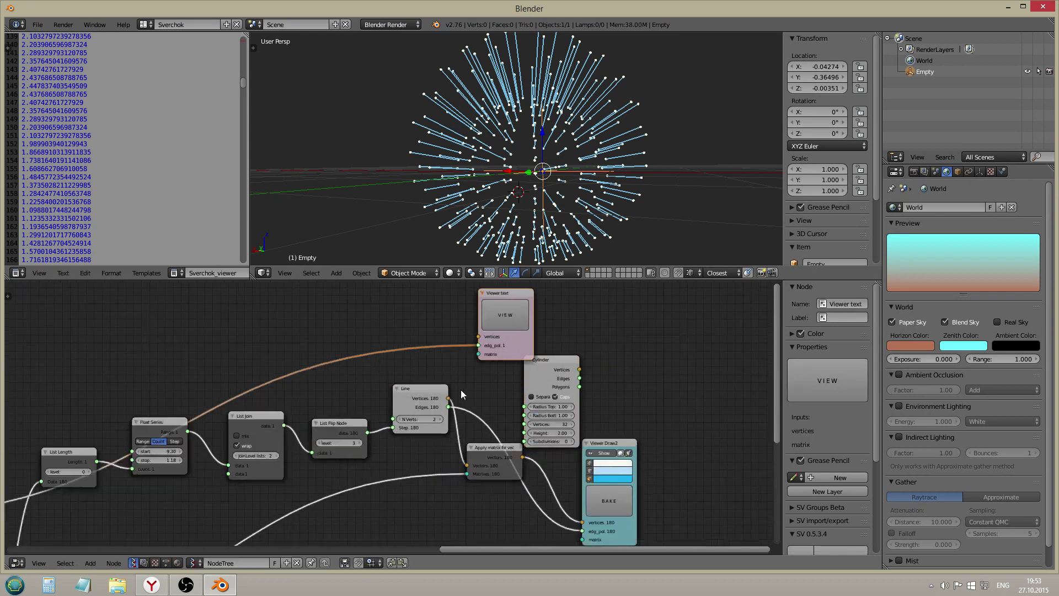
scroll(462, 394, up, 1)
click(419, 429)
drag(359, 437, 480, 342)
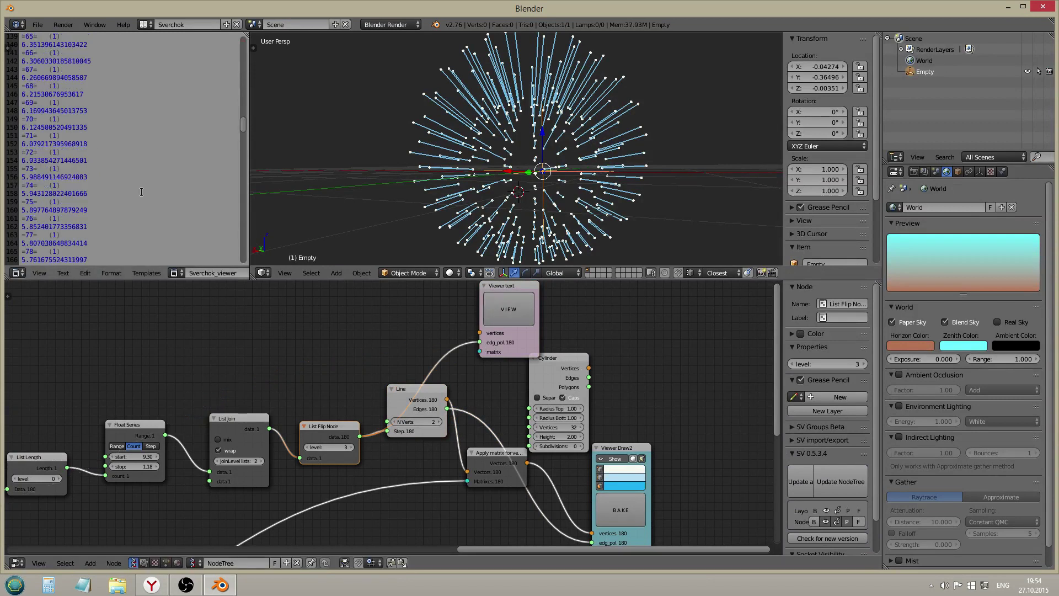
- Read through the List Flip Node values in the text viewer and trace the nodes that produce them
scroll(121, 140, up, 5)
drag(241, 115, 246, 223)
middle_drag(476, 426, 515, 290)
scroll(461, 387, down, 1)
middle_drag(271, 412, 456, 369)
scroll(145, 452, down, 2)
middle_drag(369, 450, 136, 567)
scroll(359, 367, up, 6)
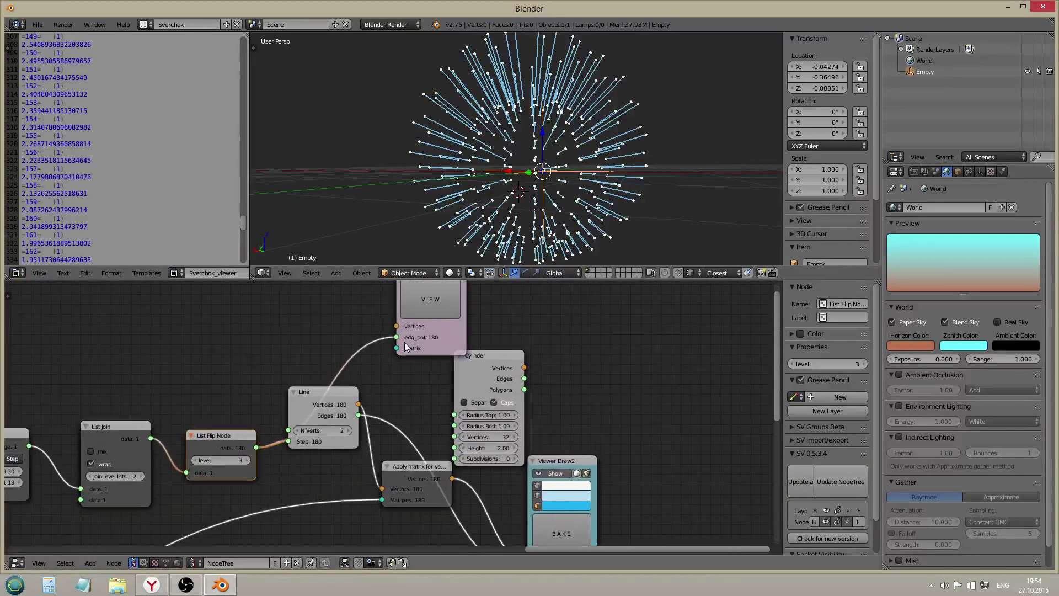
- Move the Viewer text node aside and connect List Flip Node's data output to the Cylinder's Height and Radius Bottom
middle_drag(428, 368, 397, 361)
drag(399, 333, 534, 314)
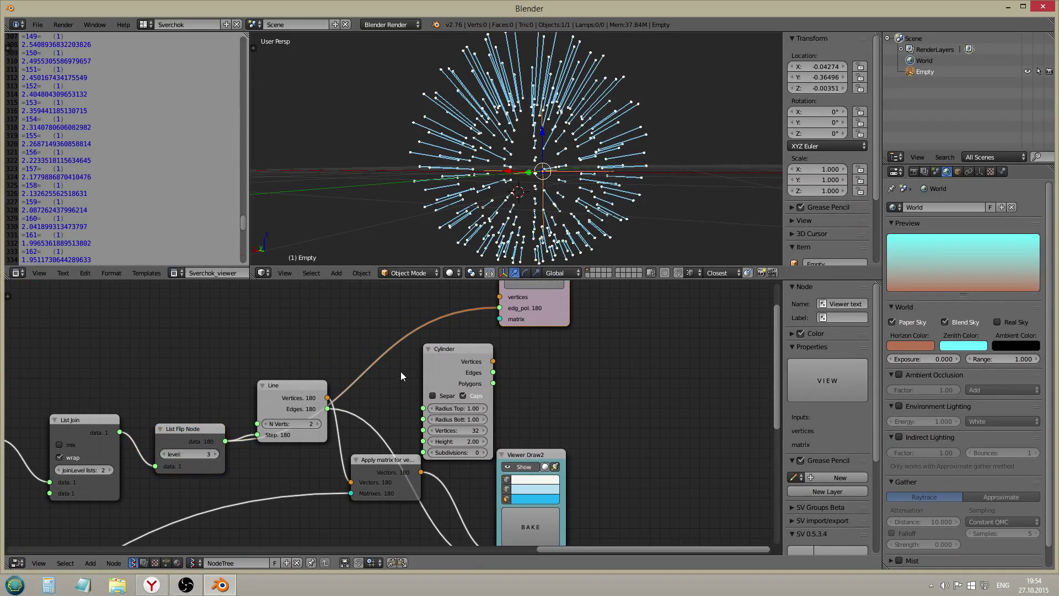
drag(225, 441, 423, 441)
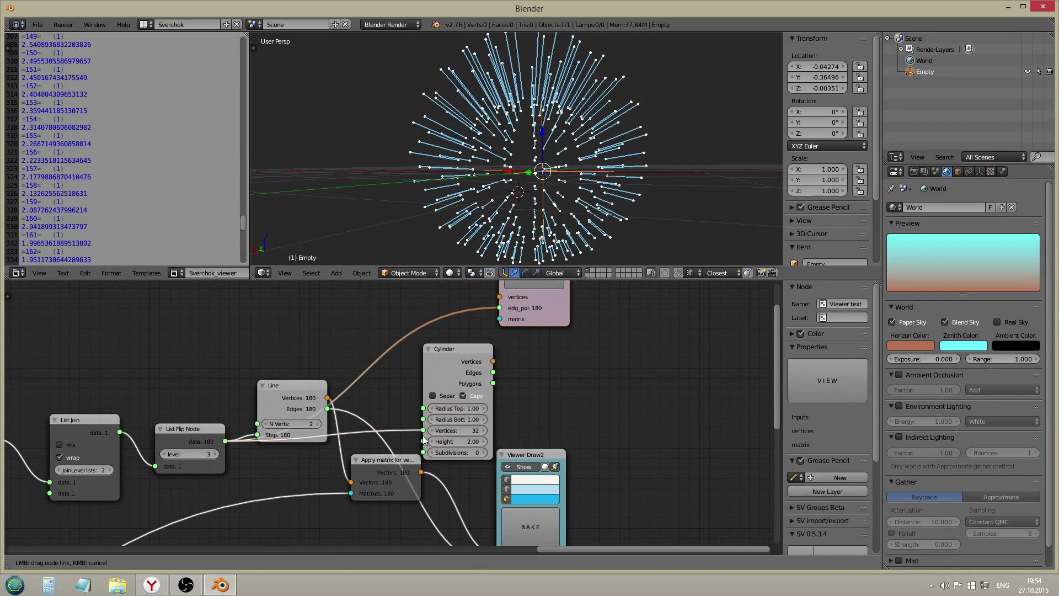
drag(226, 441, 422, 419)
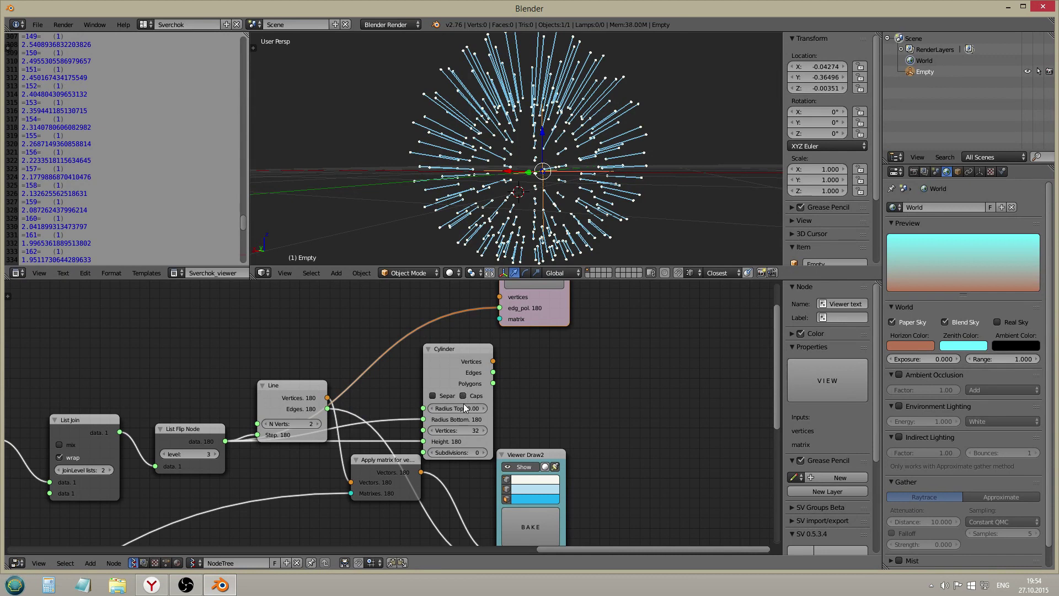
- Turn off the Cylinder's Caps and set its top radius to 0 and its vertices to 4
click(462, 395)
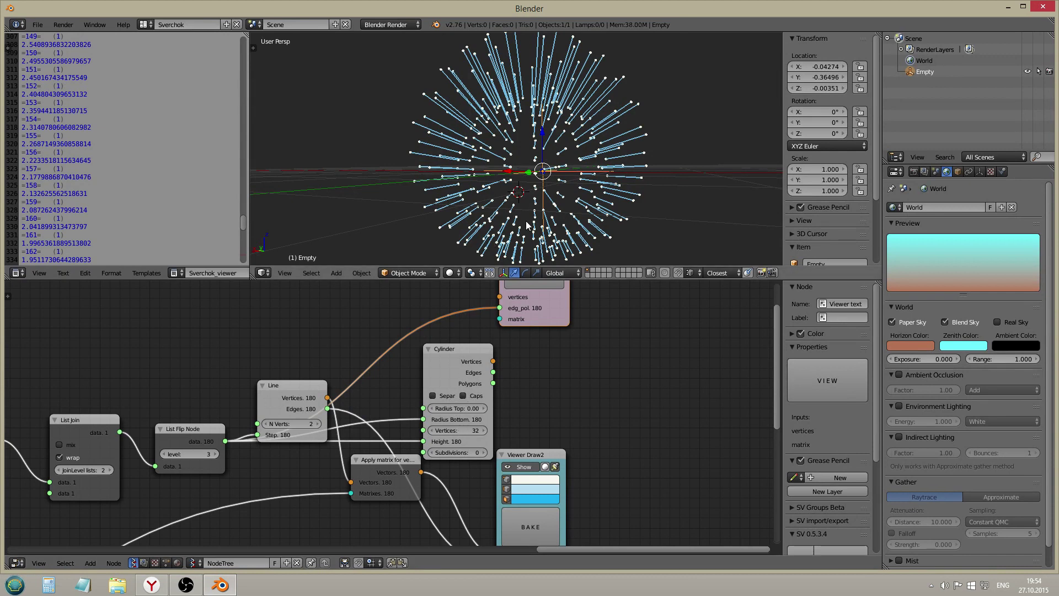
middle_drag(512, 395, 514, 383)
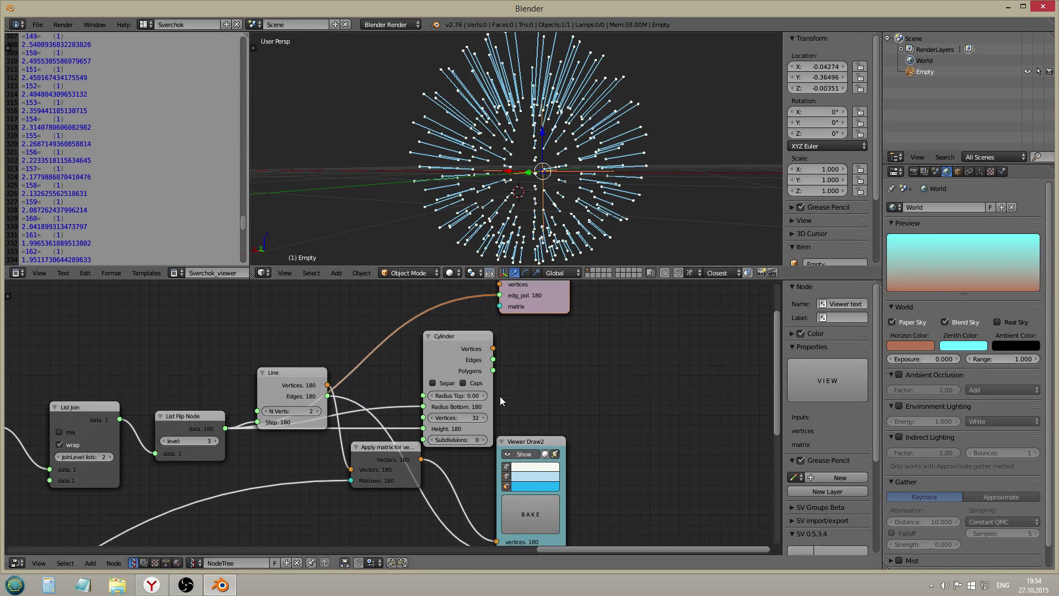
click(456, 417)
scroll(425, 428, down, 1)
- Connect the Cylinder's Vertices to Apply matrix's Vectors and its Polygons to Viewer Draw2's edg_pol, and spread these nodes apart
drag(478, 373, 366, 459)
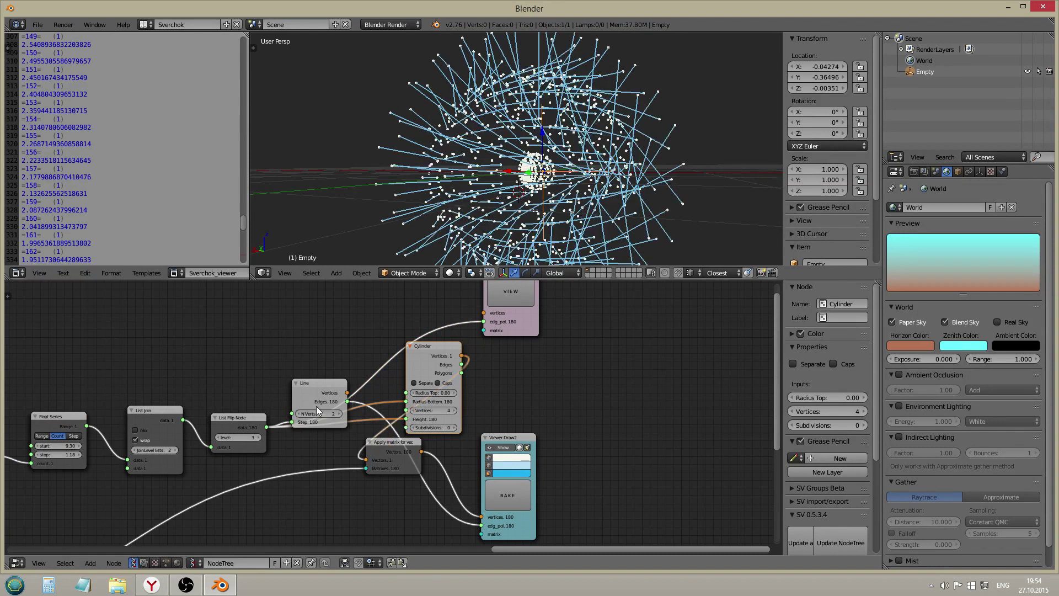
drag(462, 374, 482, 526)
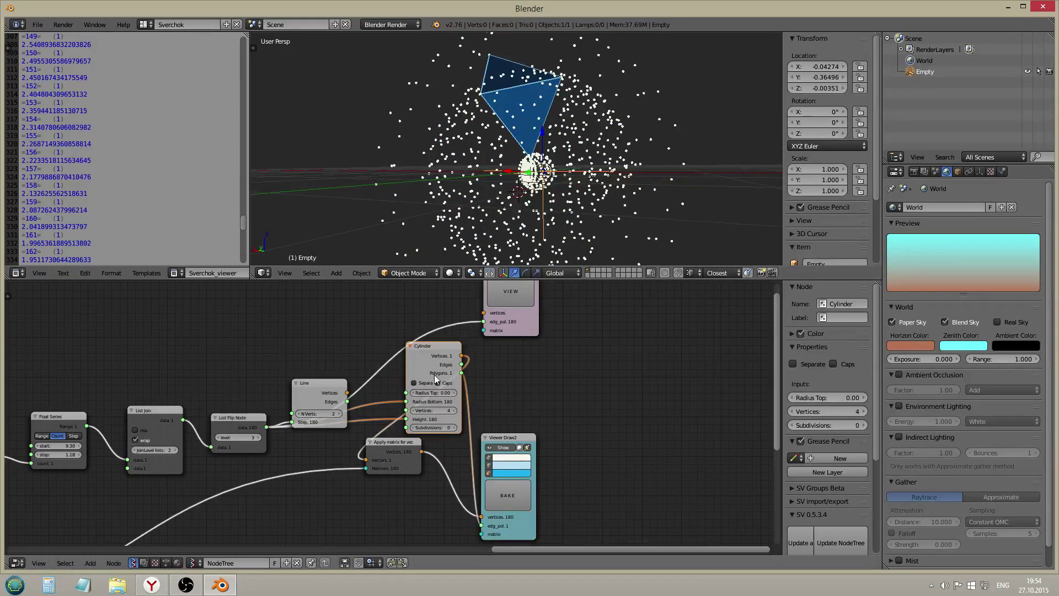
scroll(436, 378, up, 2)
drag(348, 376, 367, 289)
drag(459, 334, 348, 362)
drag(430, 452, 463, 462)
- Connect Float Series' Range output to the Cylinder's Height, replacing the List Flip Node link
middle_drag(344, 431, 525, 408)
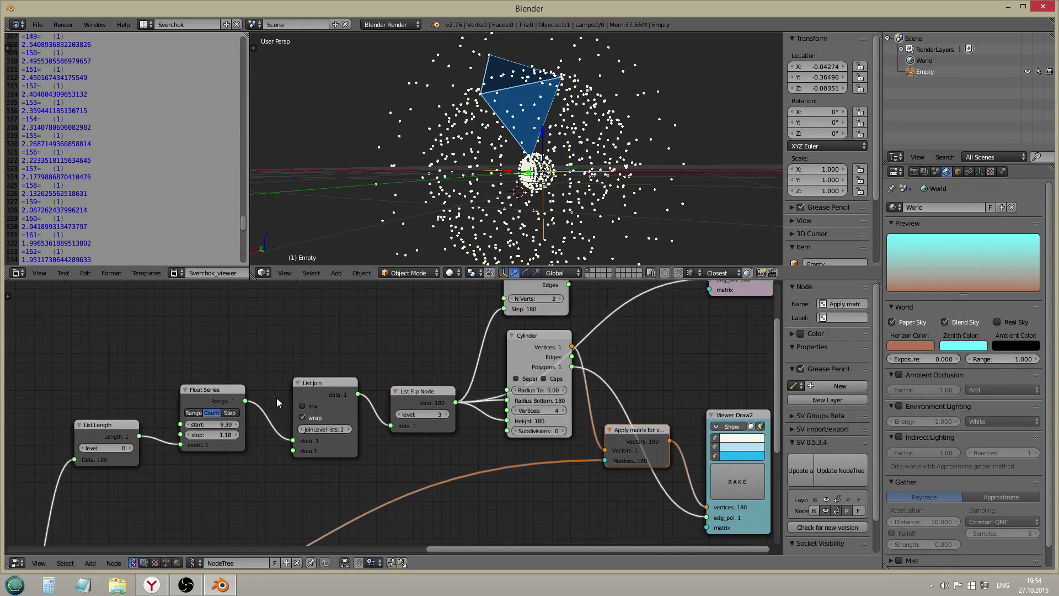
drag(245, 400, 507, 420)
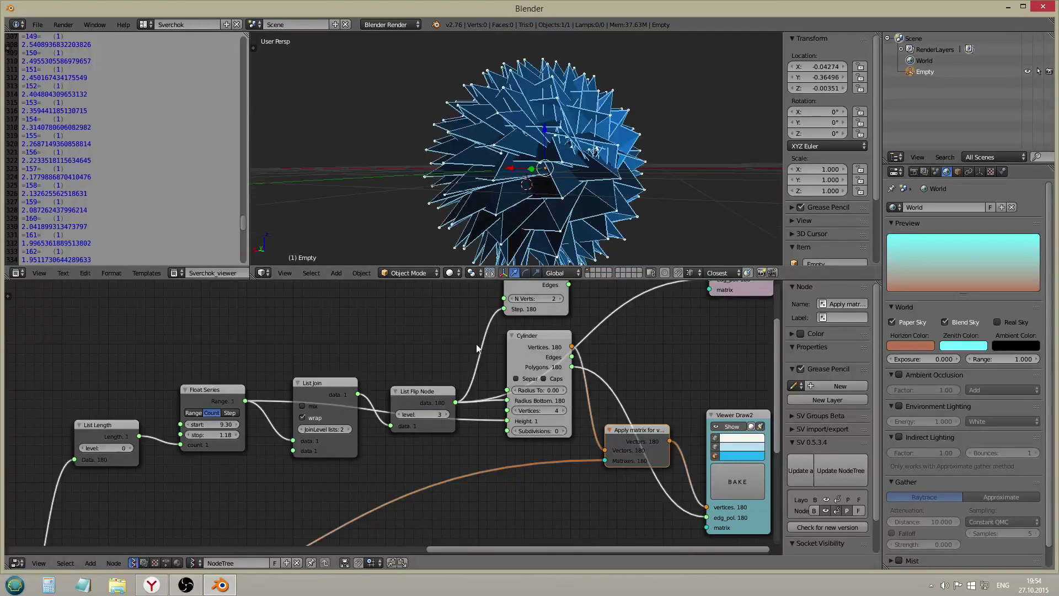
scroll(453, 349, down, 1)
middle_drag(453, 349, 435, 384)
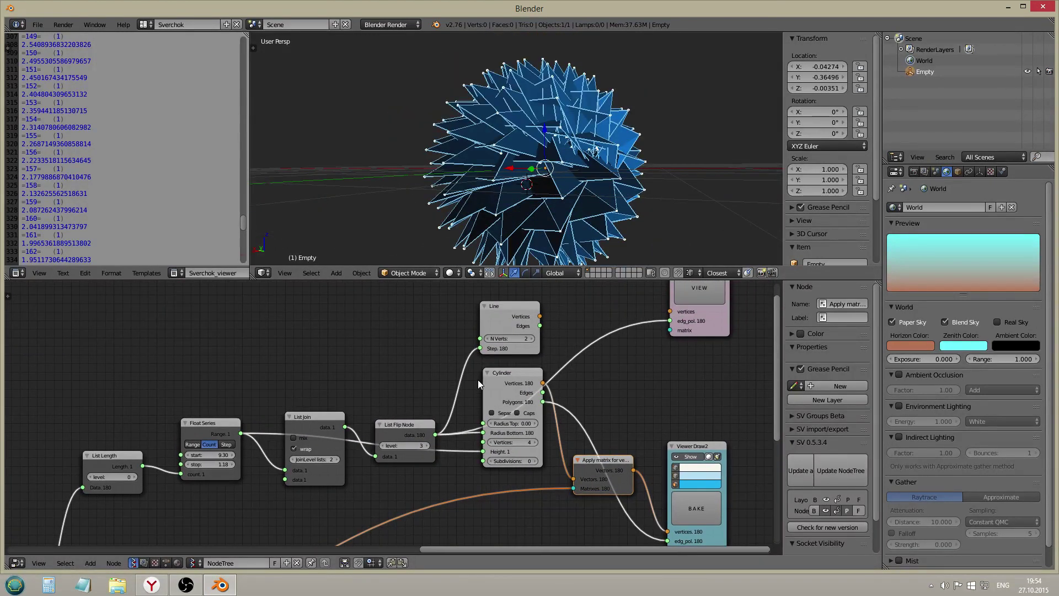
- Examine the node tree from the Formula2 list branch through List Flip Node and Cylinder to the final Viewer Draw2
mouse_move(498, 320)
mouse_down()
mouse_move(492, 312)
mouse_move(501, 316)
mouse_up()
scroll(548, 367, up, 2)
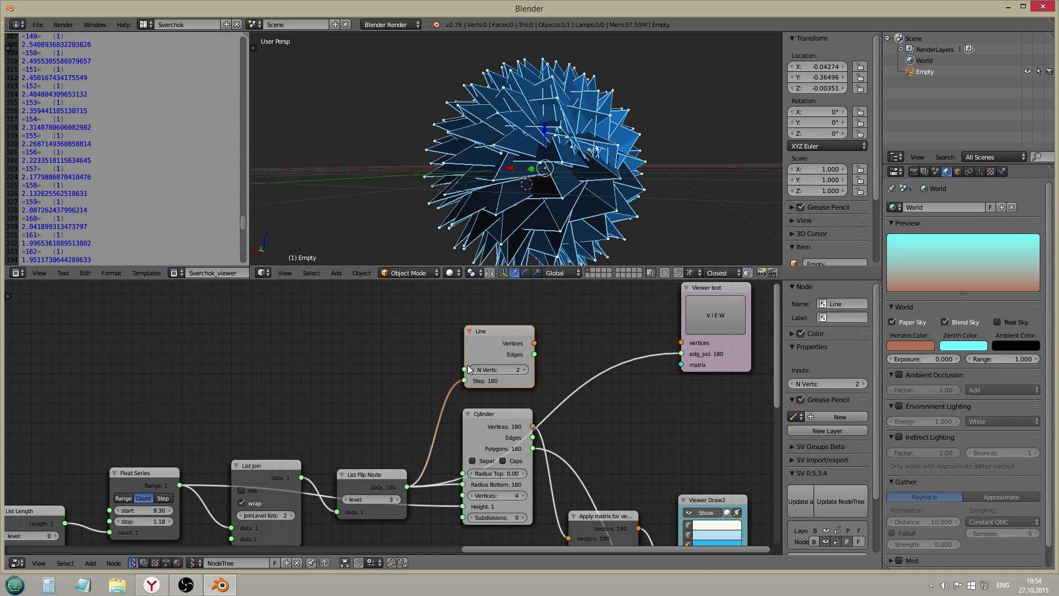
mouse_move(357, 479)
mouse_down()
mouse_move(363, 461)
mouse_move(355, 466)
mouse_up()
scroll(355, 465, down, 3)
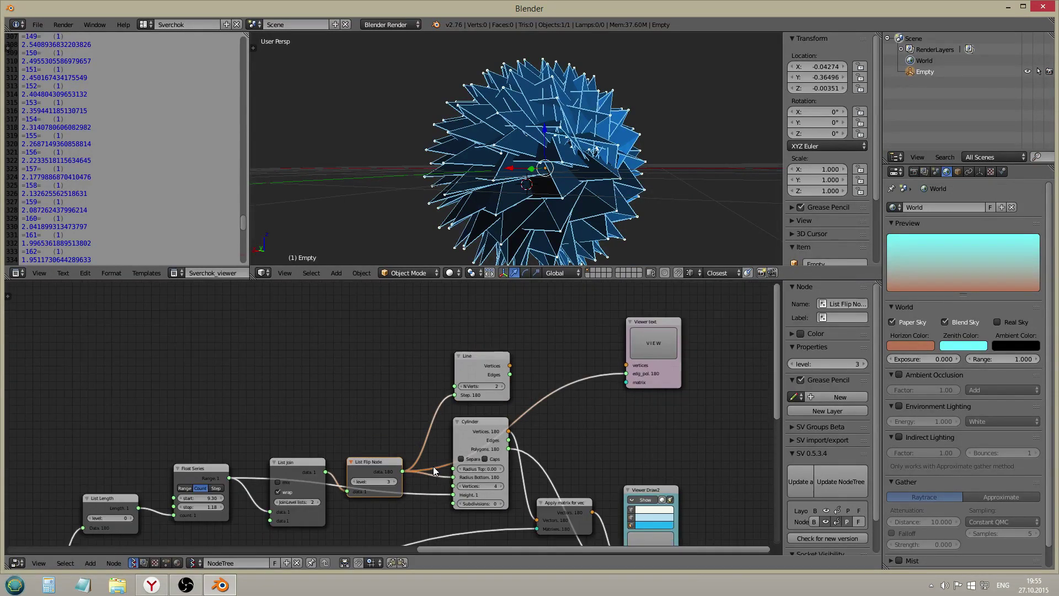
middle_drag(325, 414, 554, 390)
middle_drag(353, 413, 526, 401)
scroll(197, 412, up, 1)
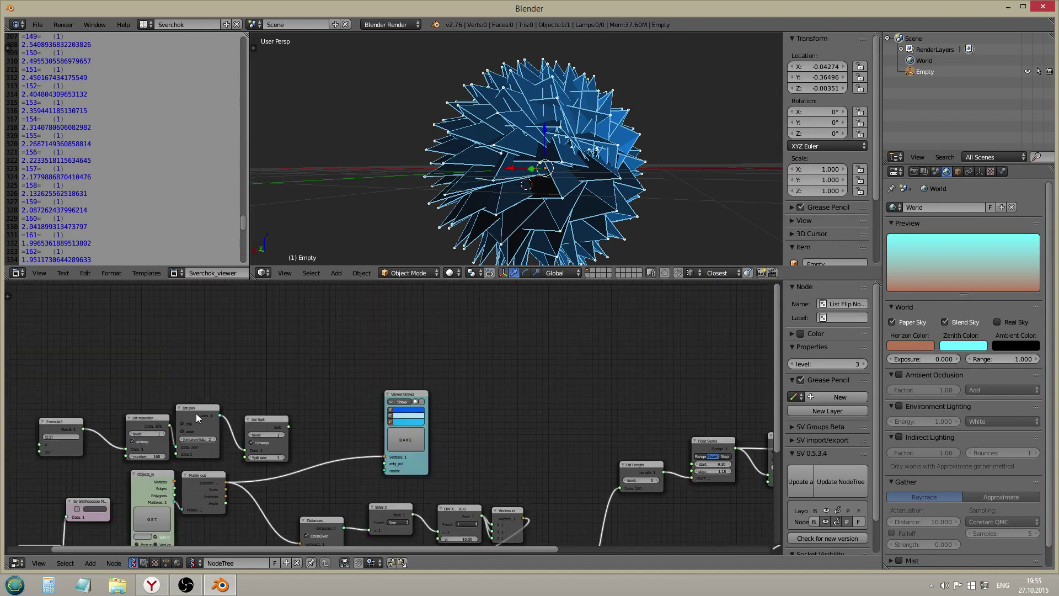
key(b)
drag(280, 391, 89, 446)
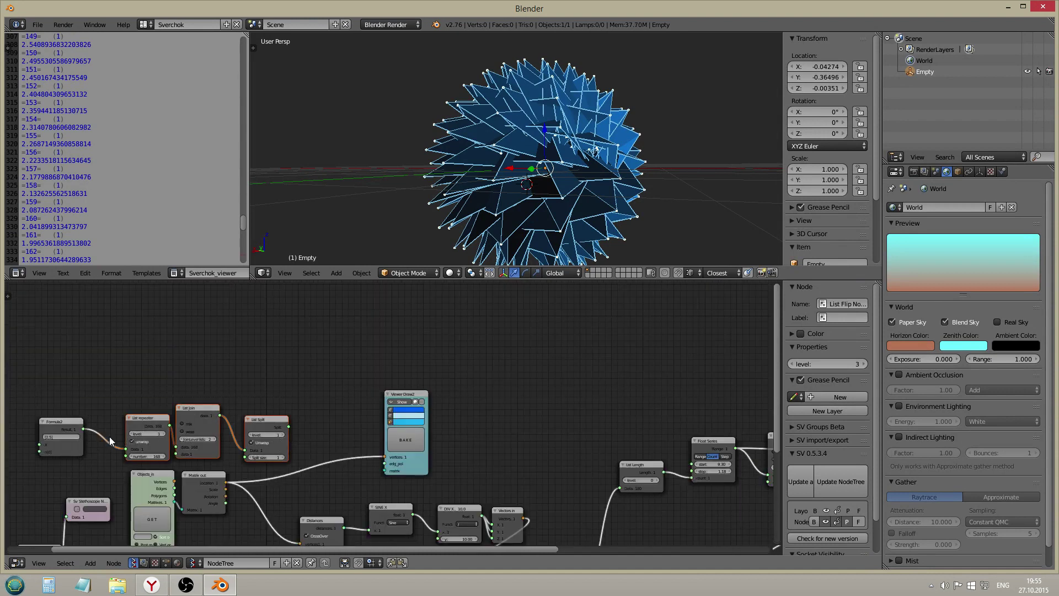
middle_drag(483, 405, 99, 400)
scroll(591, 375, up, 1)
middle_drag(556, 419, 445, 338)
scroll(445, 337, up, 1)
mouse_move(453, 292)
mouse_down()
mouse_move(440, 309)
mouse_move(454, 294)
mouse_up()
drag(463, 361, 465, 372)
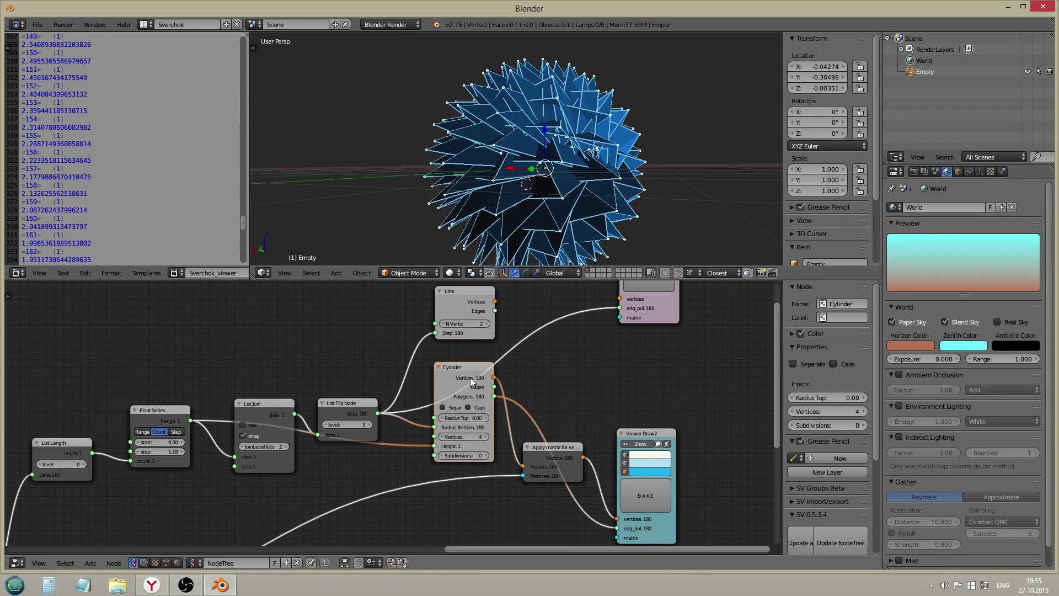
middle_drag(523, 413, 477, 411)
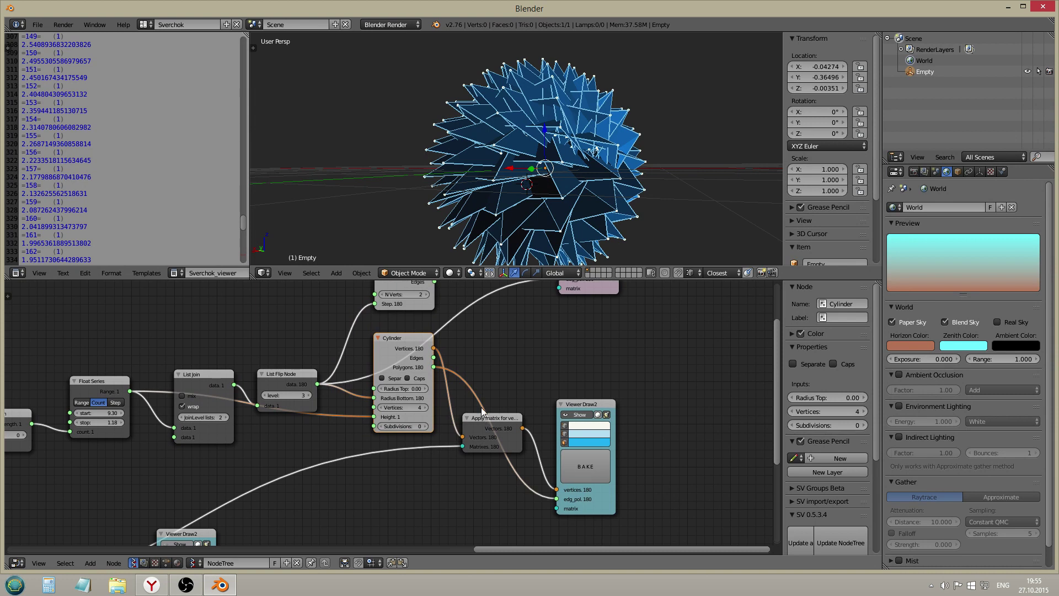
click(574, 412)
click(574, 413)
- Add a Math node above Apply matrix, set its function to division and its y value to 5
middle_drag(336, 428, 385, 434)
key(shift+a)
mouse_move(425, 423)
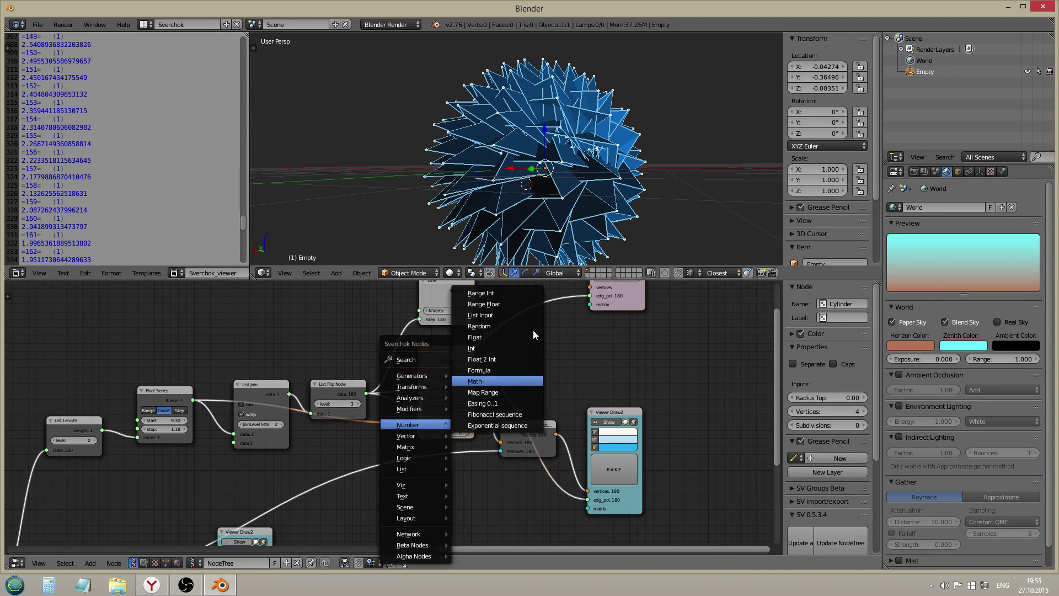
click(484, 381)
click(533, 331)
drag(534, 364, 623, 500)
click(569, 353)
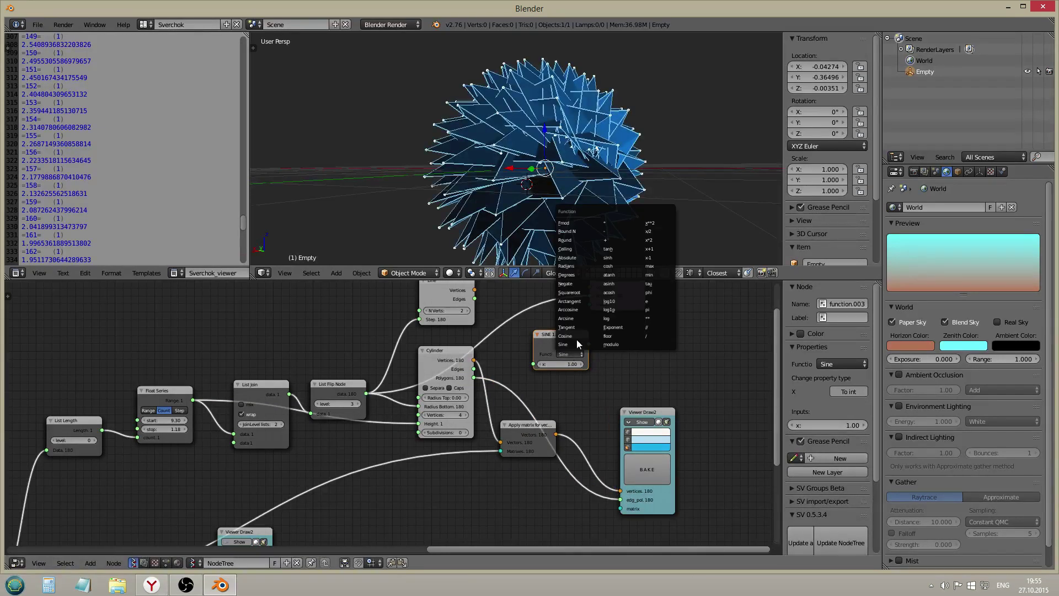
click(645, 336)
click(559, 372)
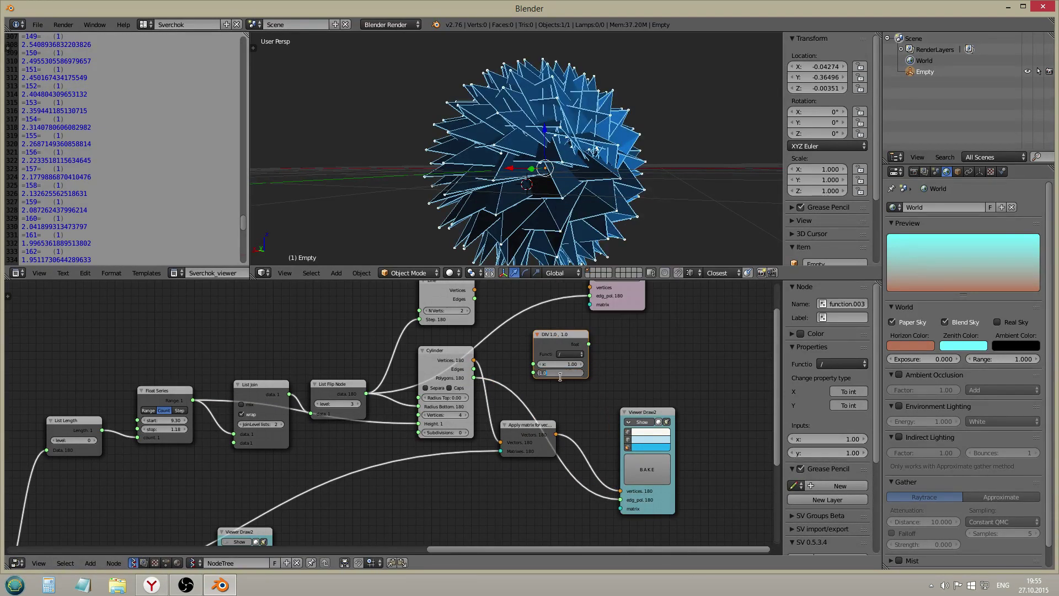
text(5)
key(Return)
- Insert the division node between List Flip Node's data output and the Cylinder's Radius Bottom, and line up the neighbouring nodes
drag(342, 392, 309, 323)
drag(568, 340, 400, 359)
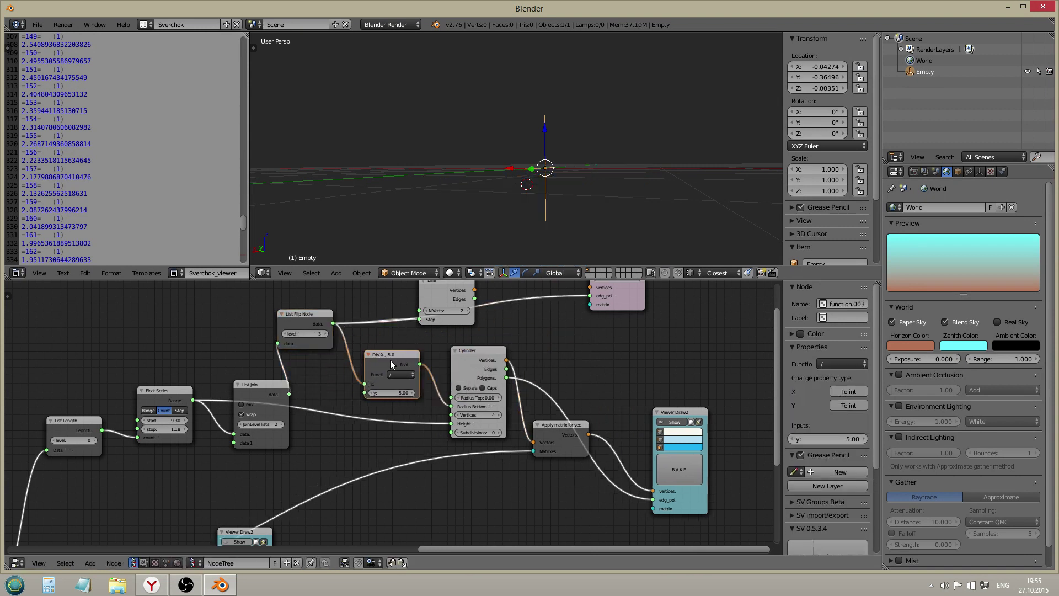
drag(308, 315, 401, 359)
scroll(401, 385, up, 1)
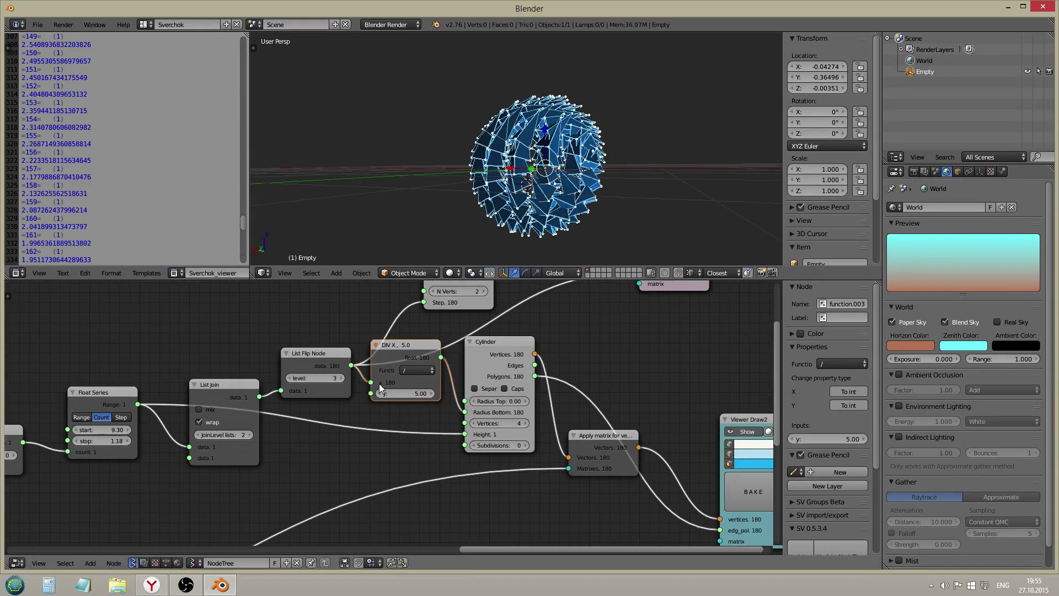
- Set the y divisor of the Math division node feeding the Cylinder's Radius Bottom to 10
scroll(531, 203, up, 2)
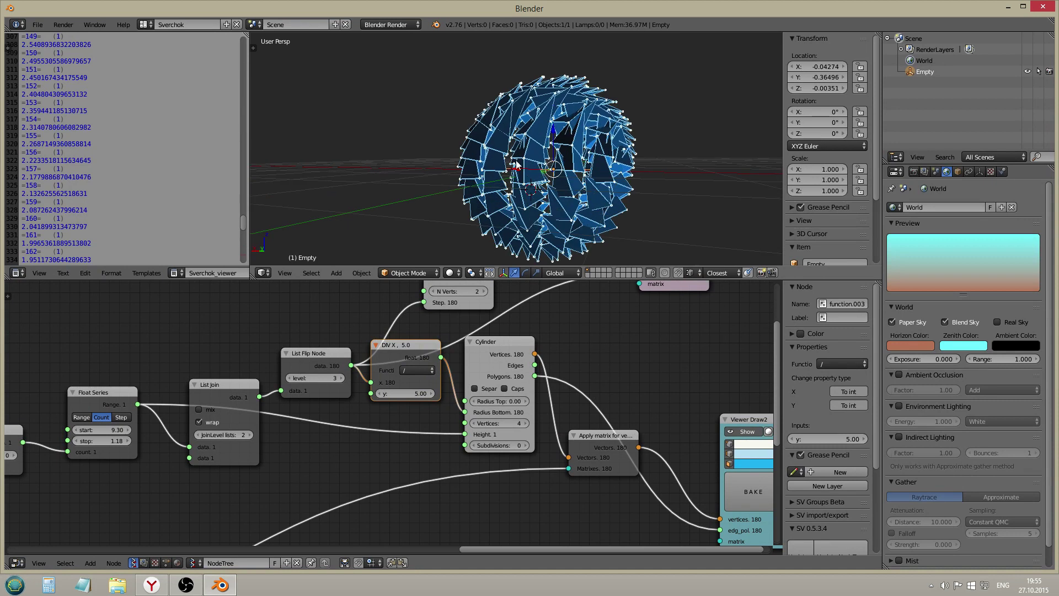
click(411, 392)
key(Return)
middle_drag(547, 155, 520, 183)
scroll(410, 366, down, 2)
- Switch the axis vector node feeding Matrix in's Rotation to Z
middle_drag(259, 446, 666, 331)
scroll(545, 365, down, 3)
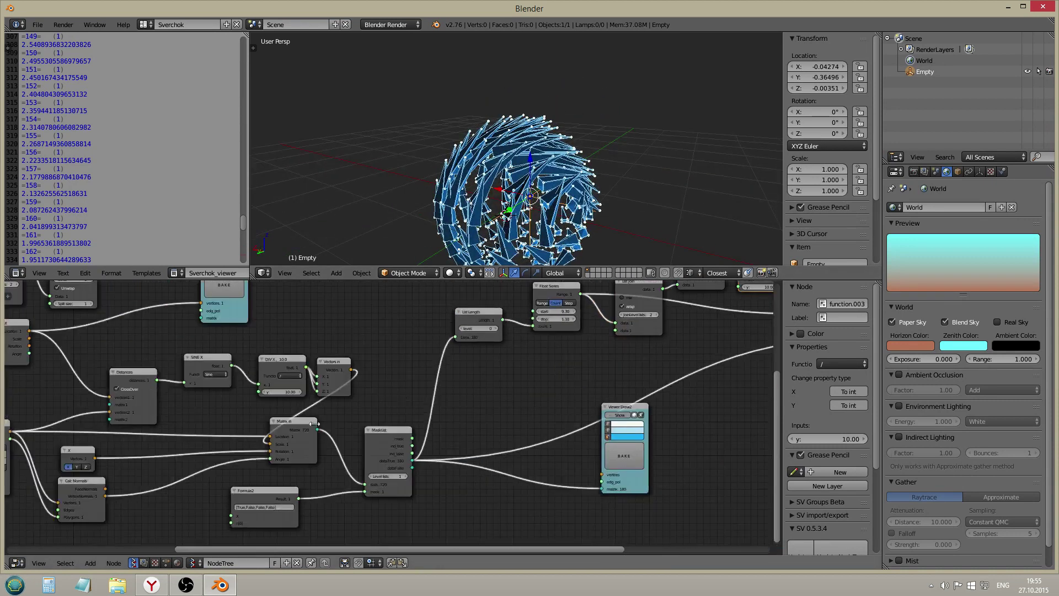
middle_drag(310, 422, 569, 364)
scroll(298, 403, up, 4)
click(367, 412)
middle_drag(524, 182, 536, 139)
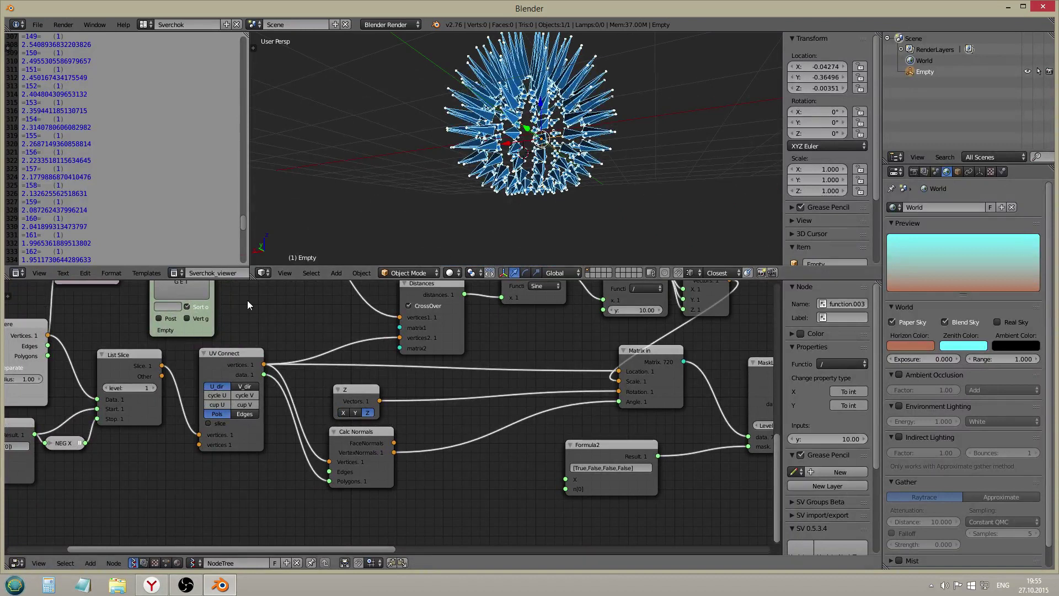
- Turn off the vertex points in the final Viewer Draw2 and maximize the 3D view
scroll(522, 425, down, 2)
middle_drag(648, 385, 33, 521)
middle_drag(522, 424, 95, 521)
scroll(414, 475, up, 1)
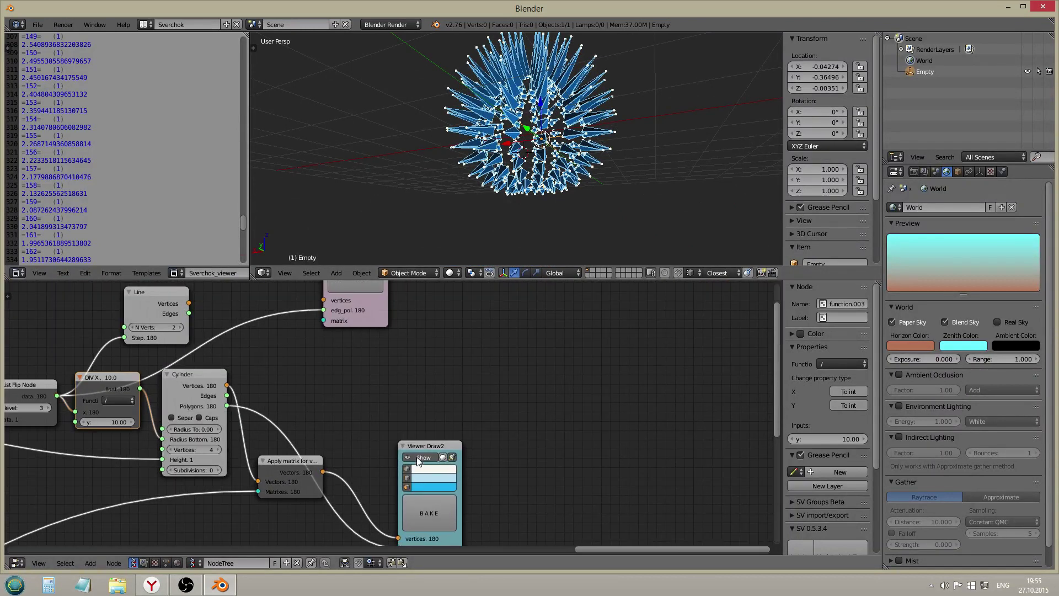
key(ctrl+Up)
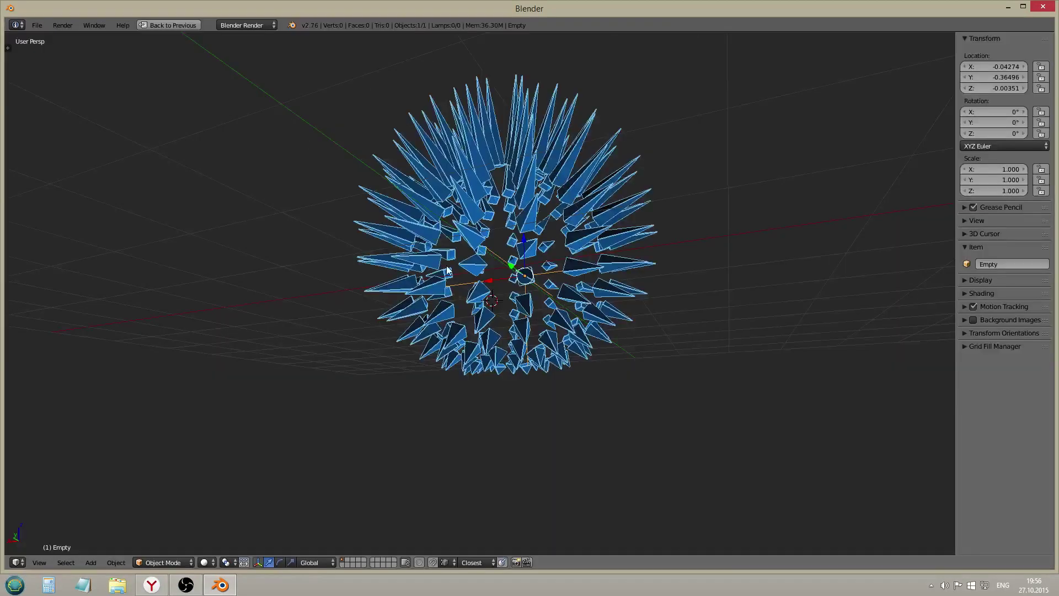
- Show the Sverchok controls beside the maximized 3D view at a narrower width and rescan the node tree's properties
key(n)
key(t)
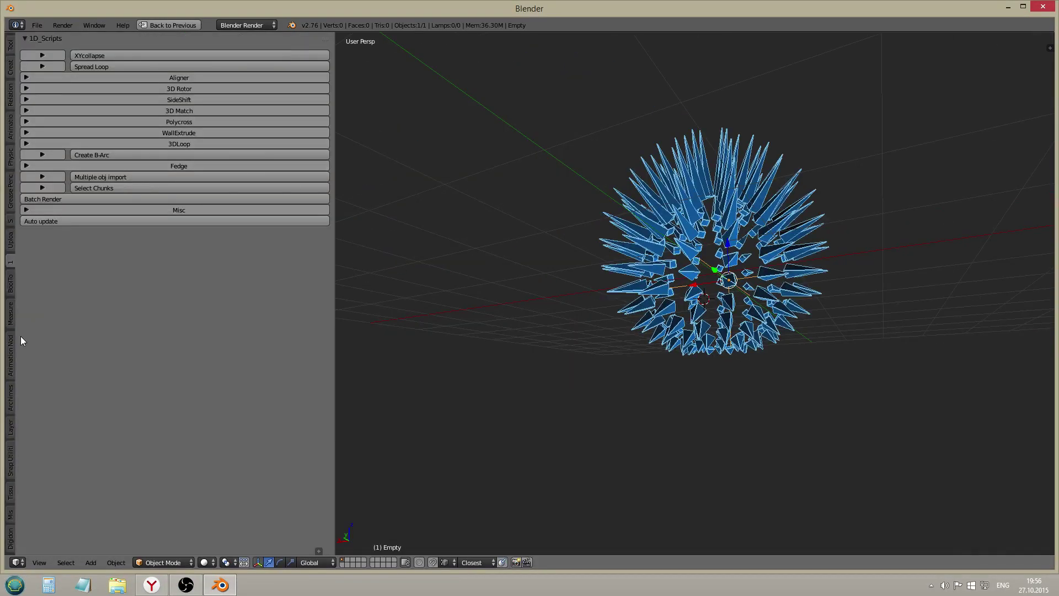
click(11, 221)
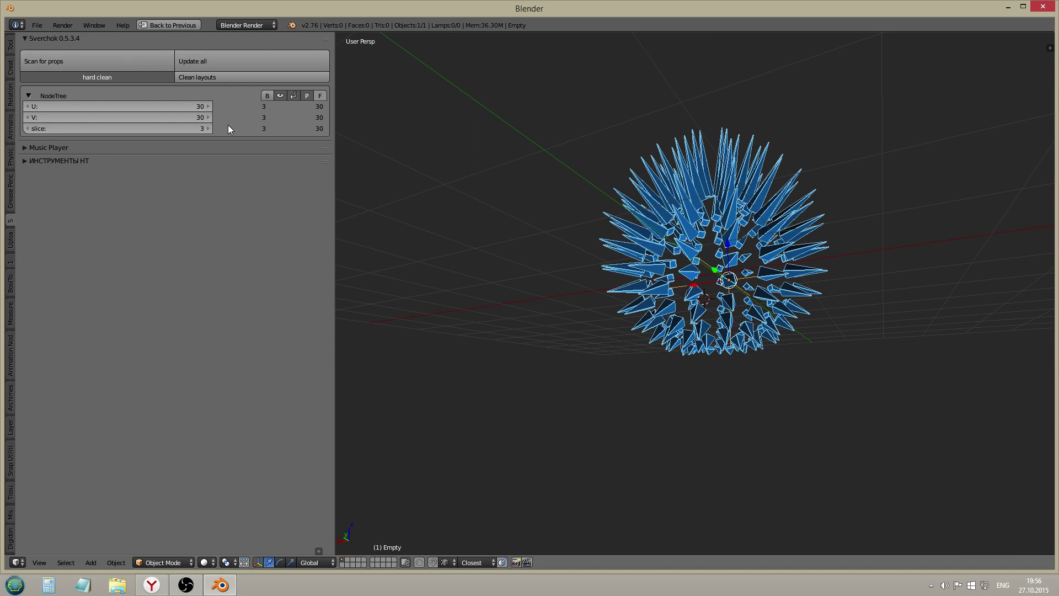
drag(340, 190, 247, 182)
click(153, 60)
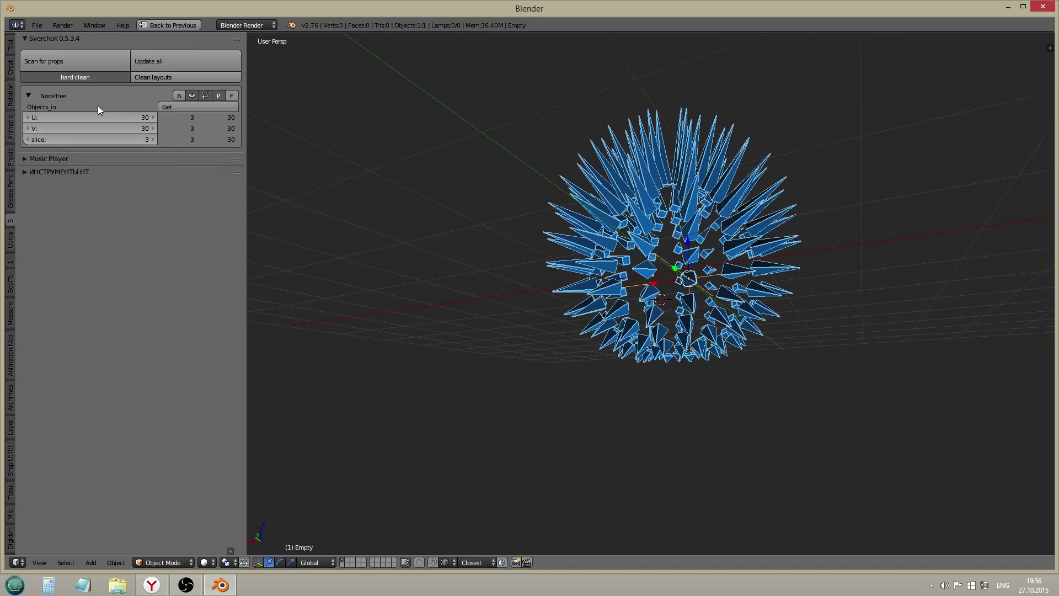
- Set the NodeTree's V value to 15 and its U value to 60
click(98, 128)
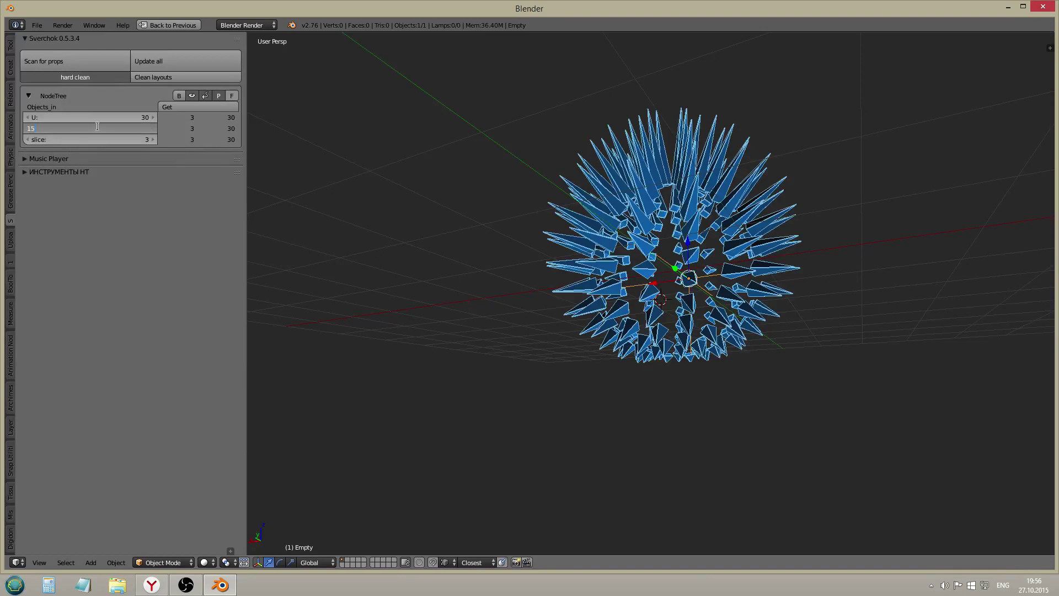
key(Return)
click(93, 117)
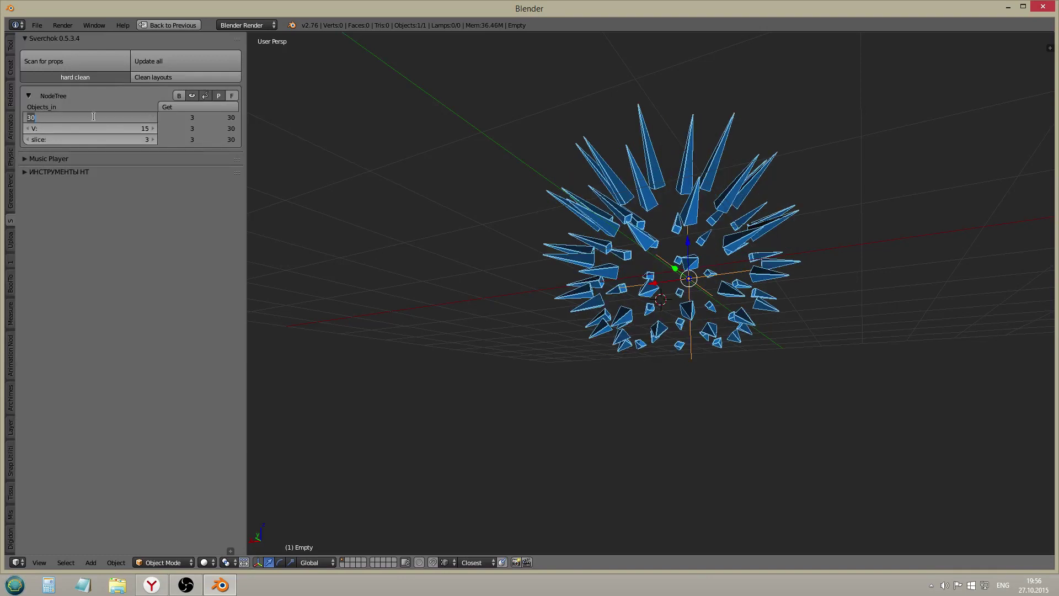
text(60)
key(Return)
- Try a V value of 30 for the NodeTree with the cones in view
middle_drag(619, 265, 613, 338)
middle_drag(699, 373, 658, 362)
click(97, 126)
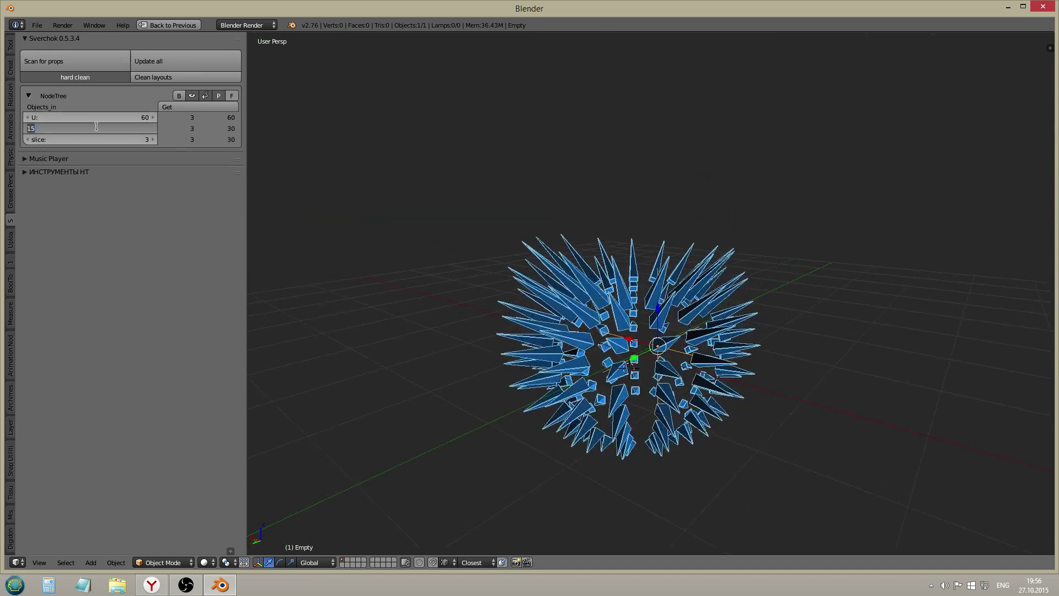
key(Return)
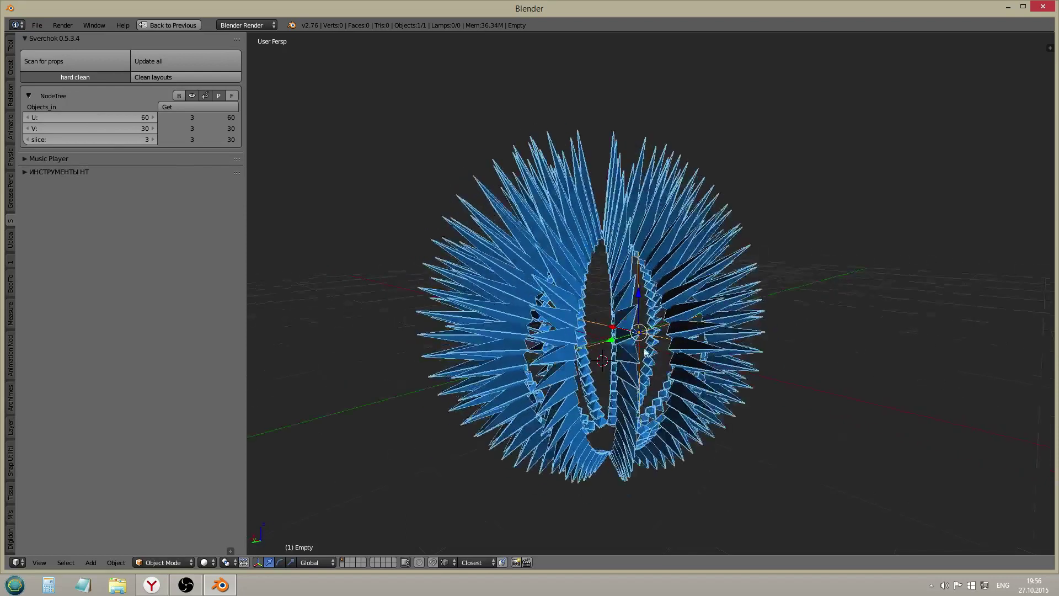
- Return the NodeTree's V value to 15
click(89, 127)
click(634, 330)
click(98, 129)
text(15)
key(Return)
- Move the Empty attractor above the sphere of cones during animation playback, and restore the full editor layout after stopping
middle_drag(604, 329, 645, 349)
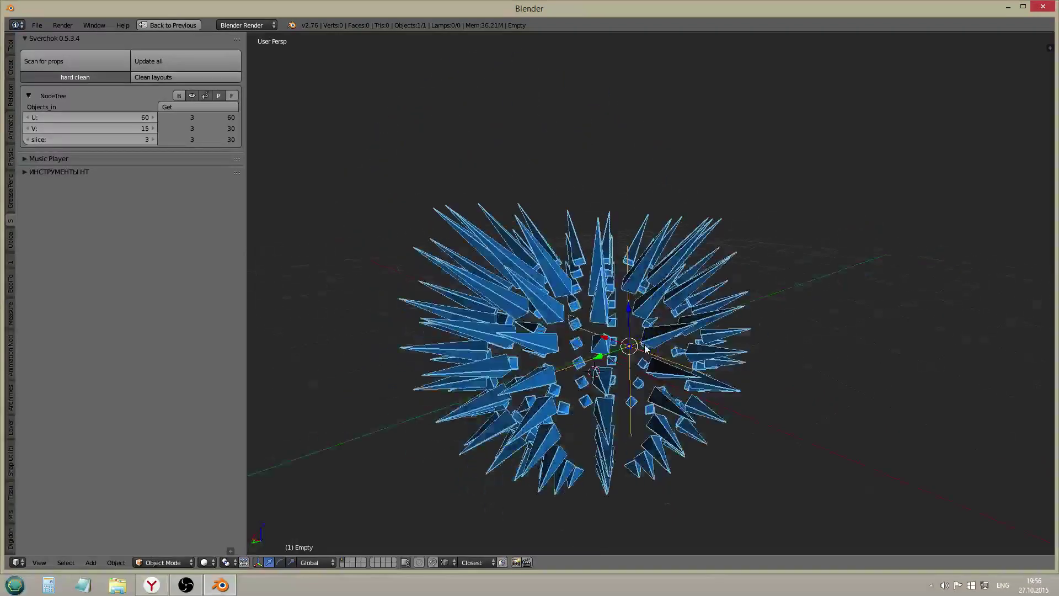
key(alt+a)
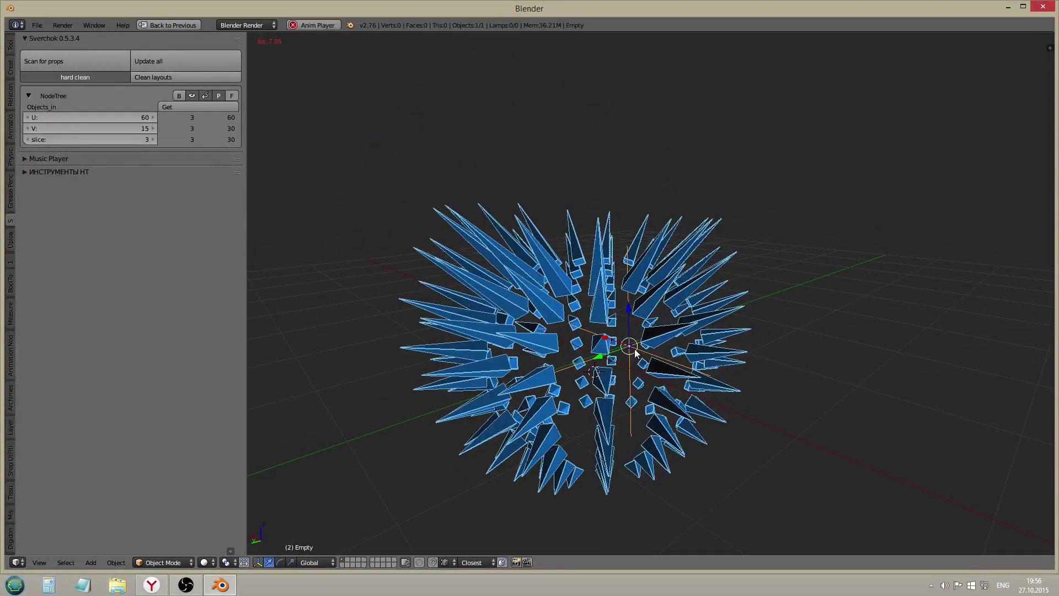
key(g)
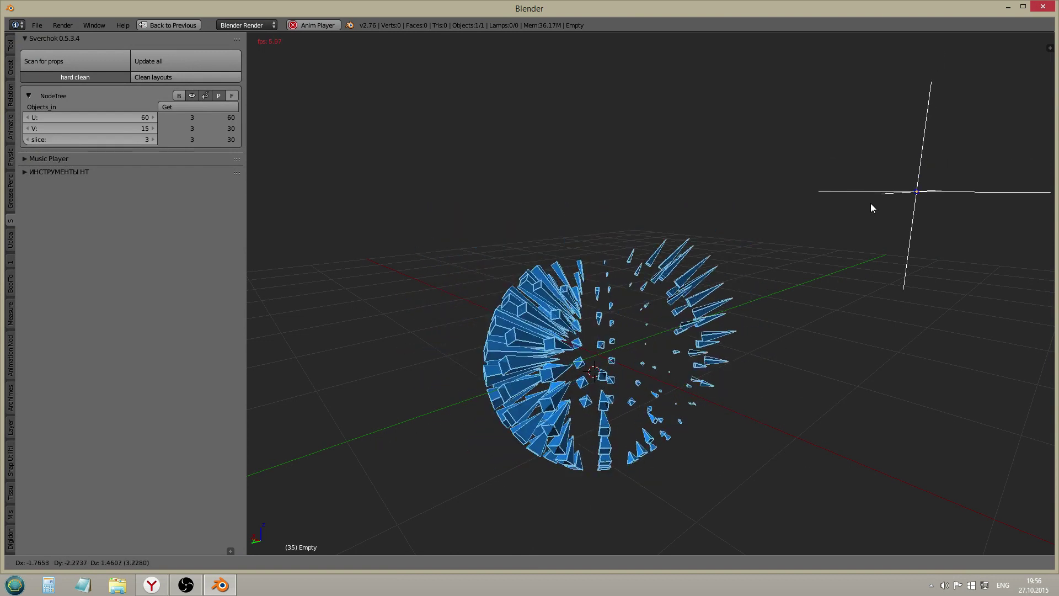
click(862, 216)
middle_drag(616, 304, 681, 274)
key(Escape)
key(ctrl+Up)
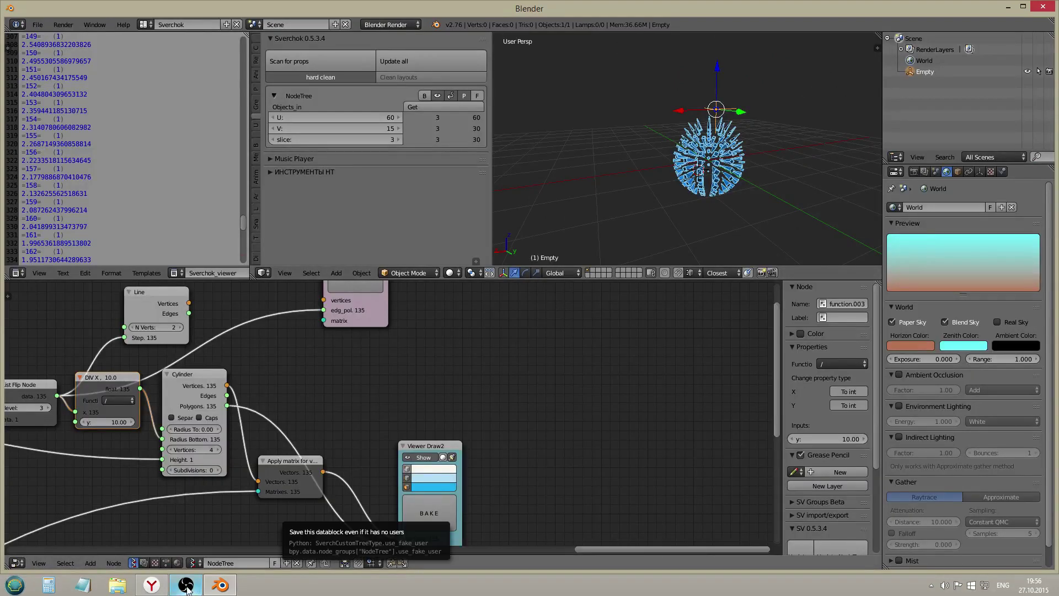
mouse_move(186, 587)
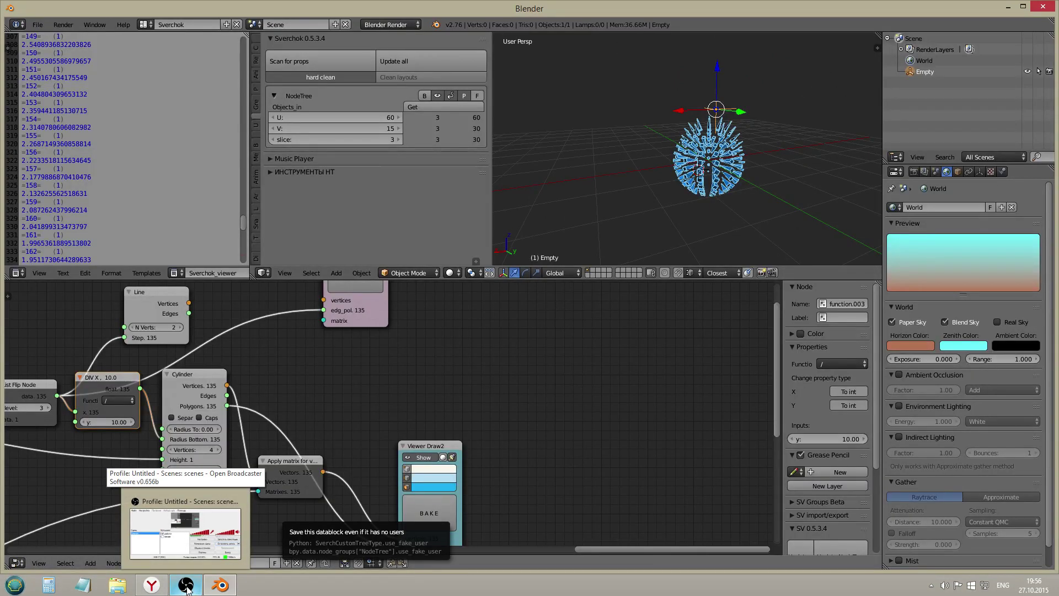